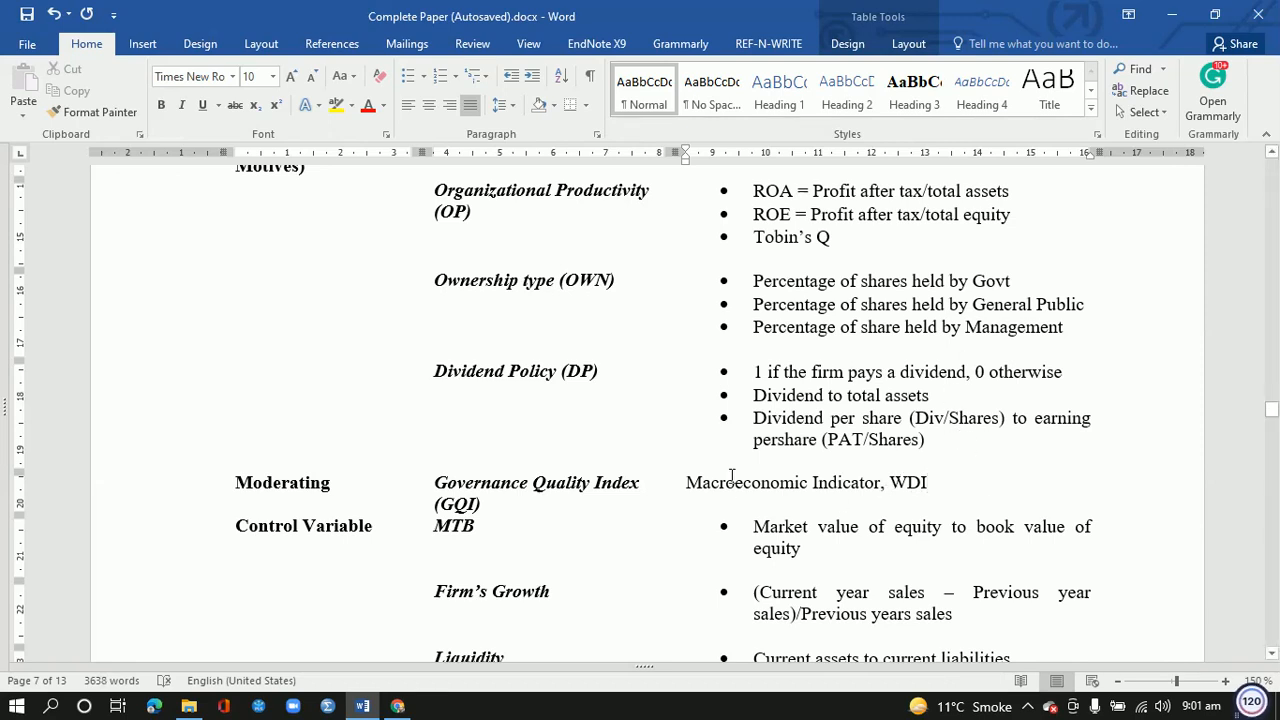
Highlight the Governance Quality Index (GQI) variable, switch to Chrome and open google.com.
triple_click(484, 505)
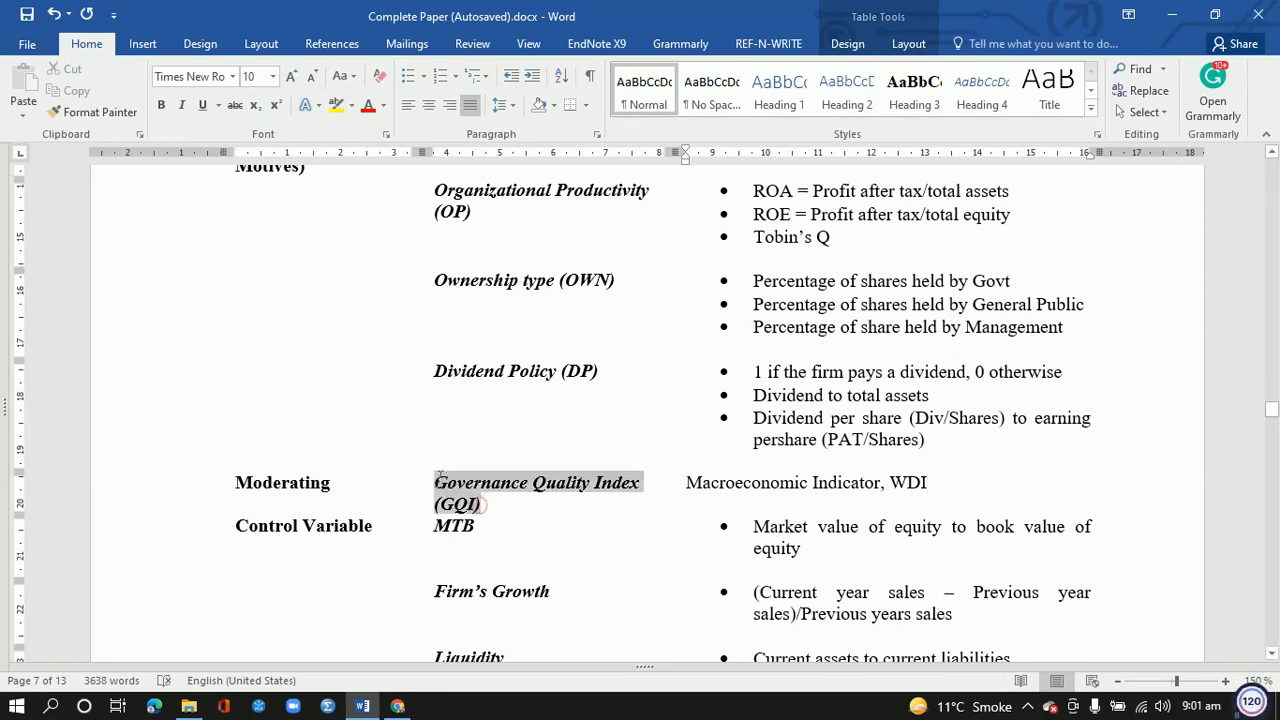
click(398, 706)
click(383, 49)
text(g)
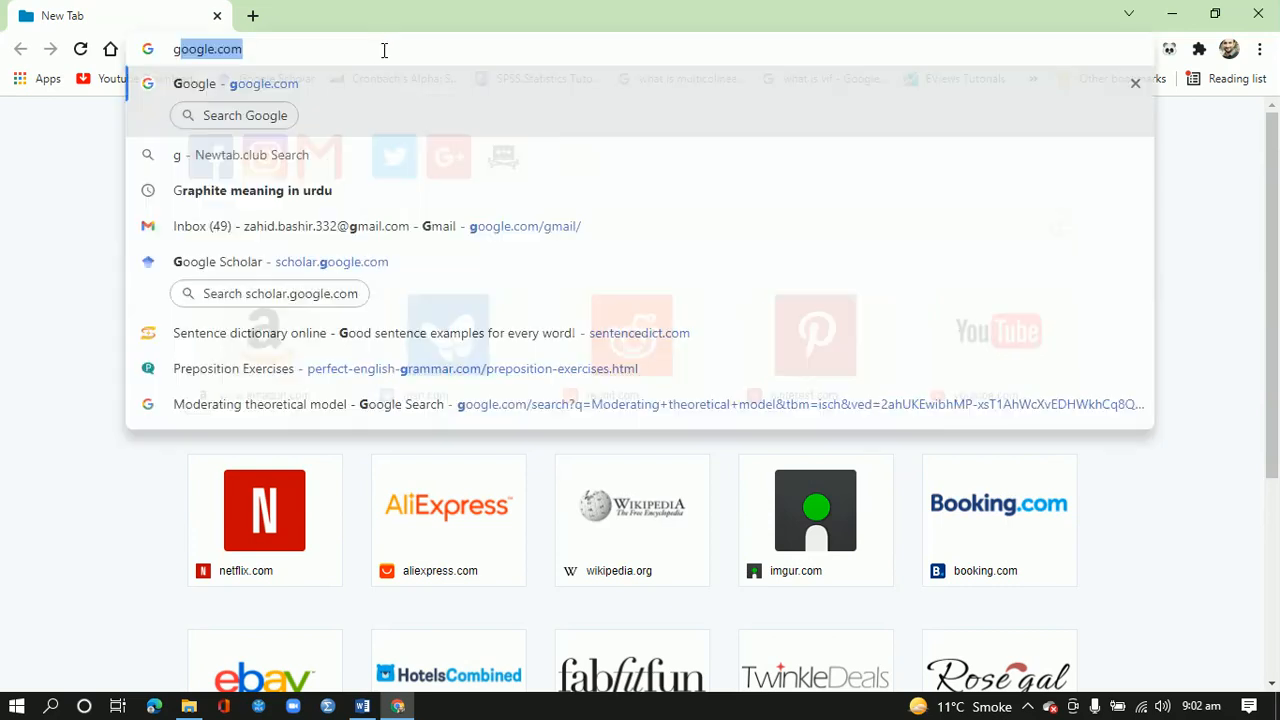
key(Return)
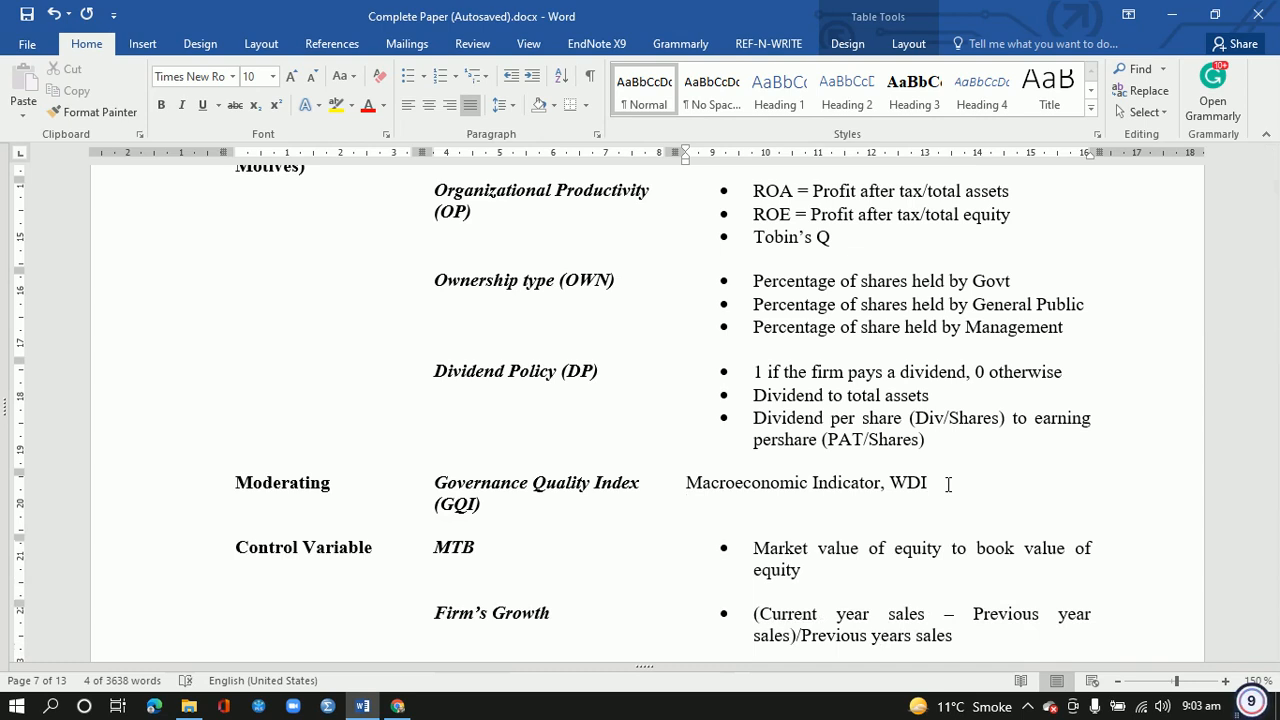
In Word, add "Wordrod Governance Indicators (WGI)" below "Macroeconomic Indicator, WDI" in the Governance Quality Index row.
text(Wordr)
text(od Gov)
text(nance Indicators (WGI)er)
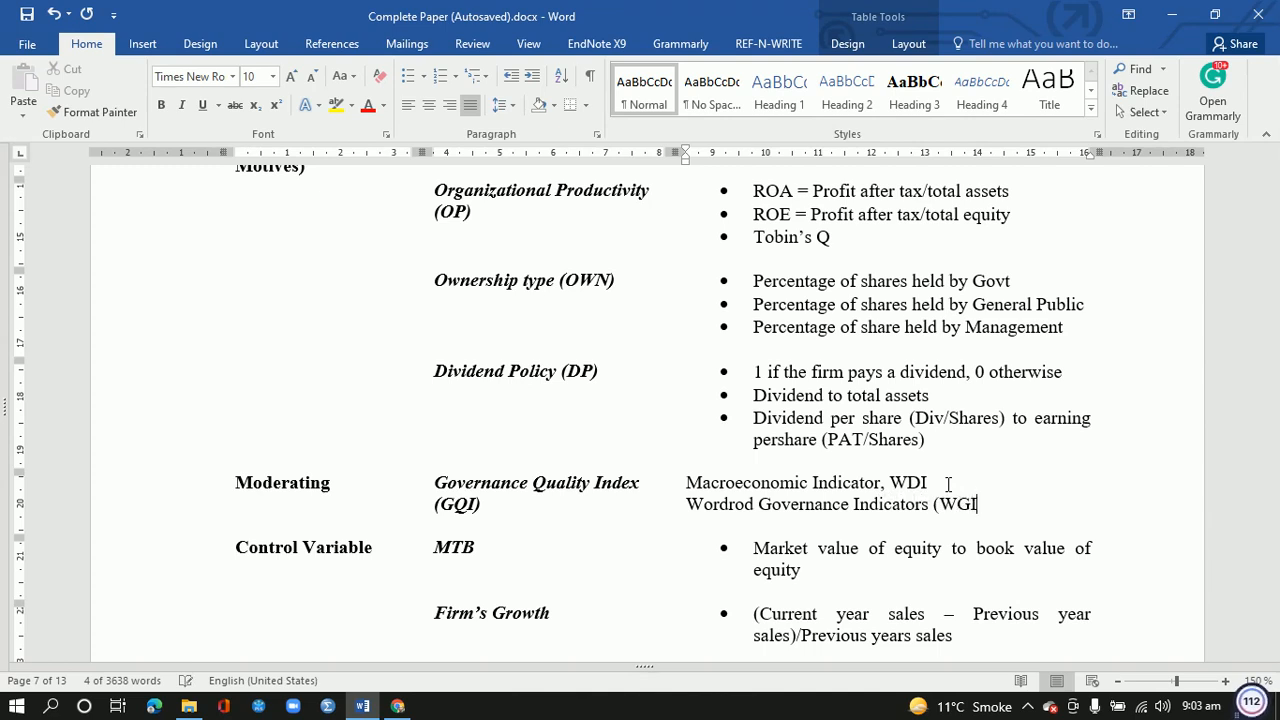
click(931, 482)
text(()
Switch to the World Bank DataBank page for Worldwide Governance Indicators and select Pakistan as the report's country.
key(alt+Tab)
click(878, 120)
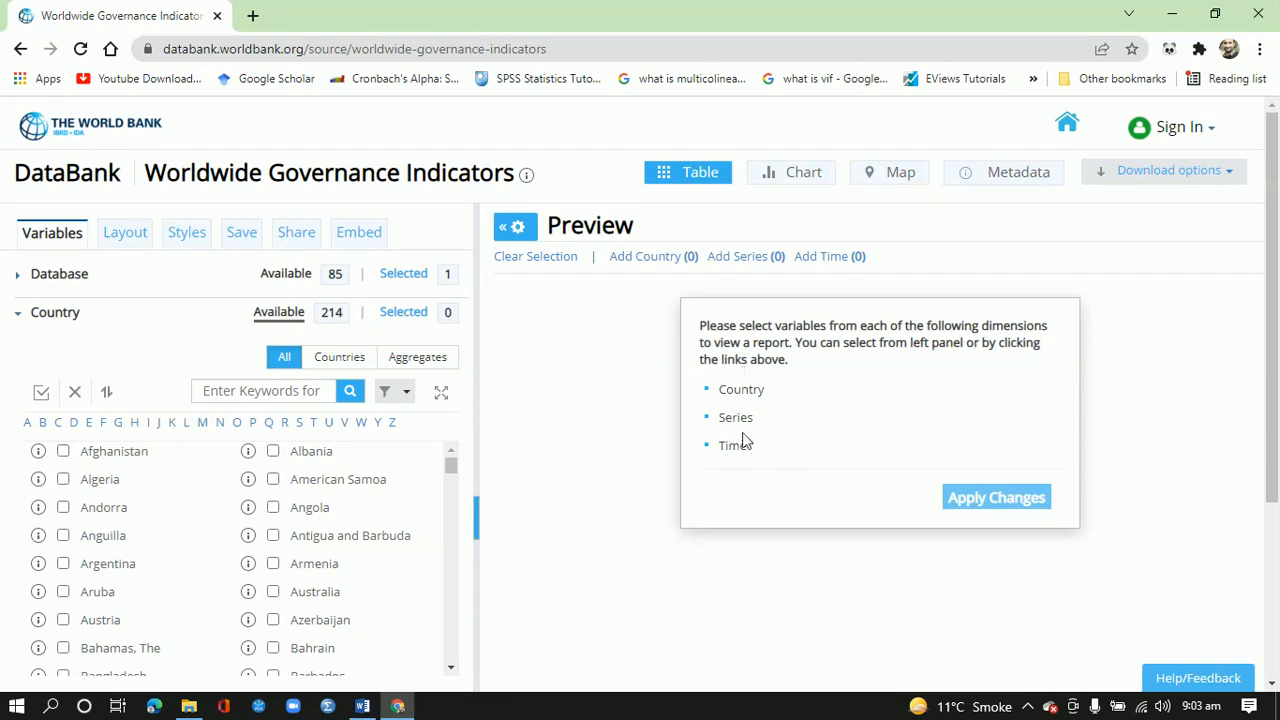
double_click(722, 389)
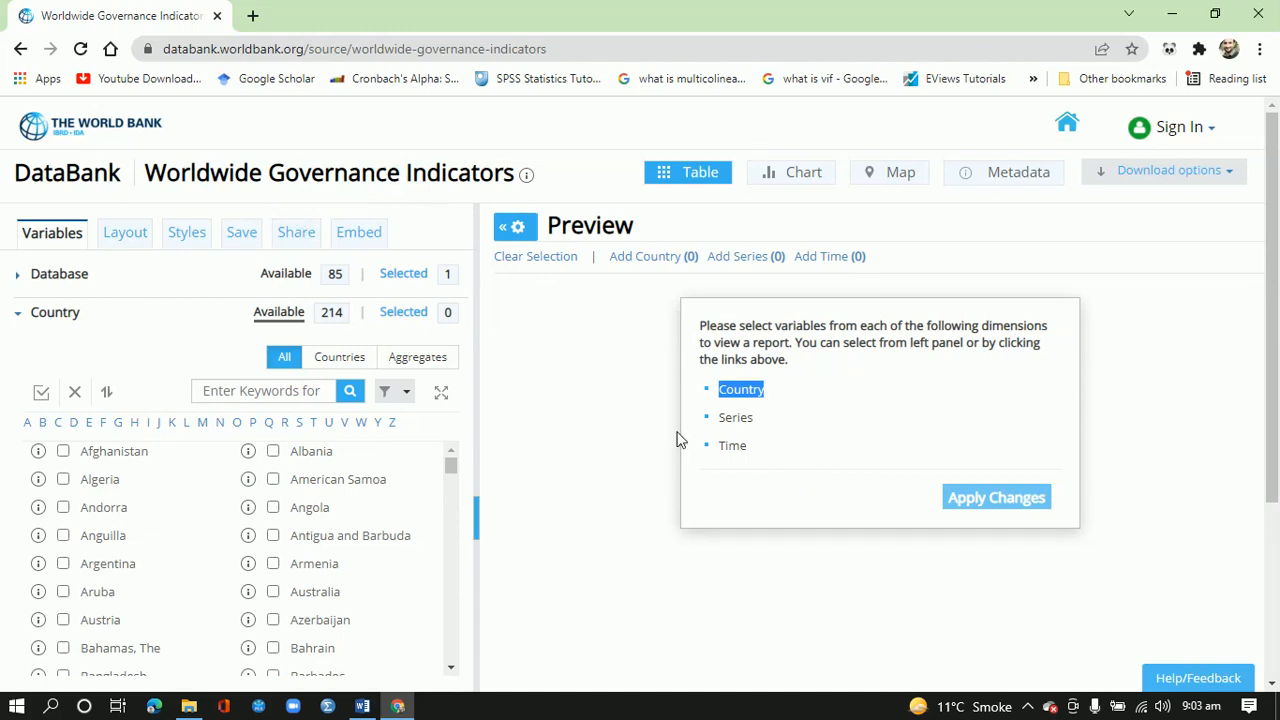
drag(720, 420, 758, 452)
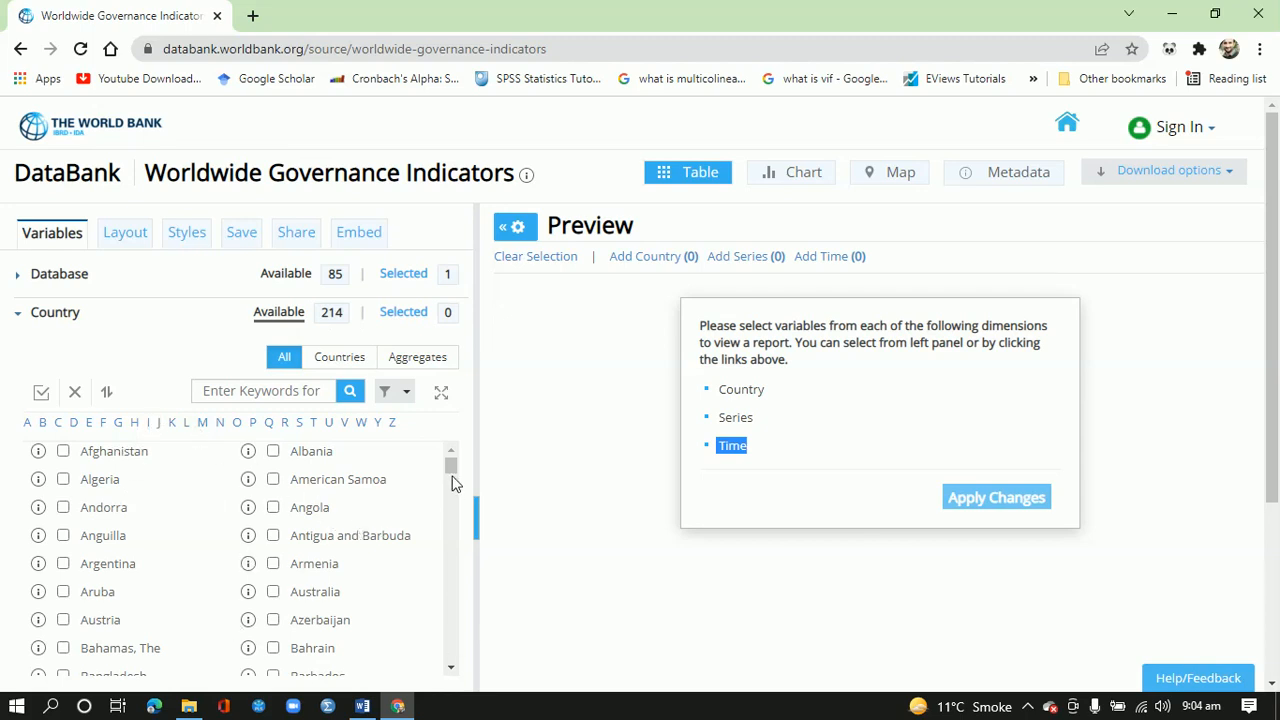
mouse_move(451, 470)
mouse_down()
mouse_move(451, 668)
mouse_move(451, 462)
mouse_up()
click(449, 668)
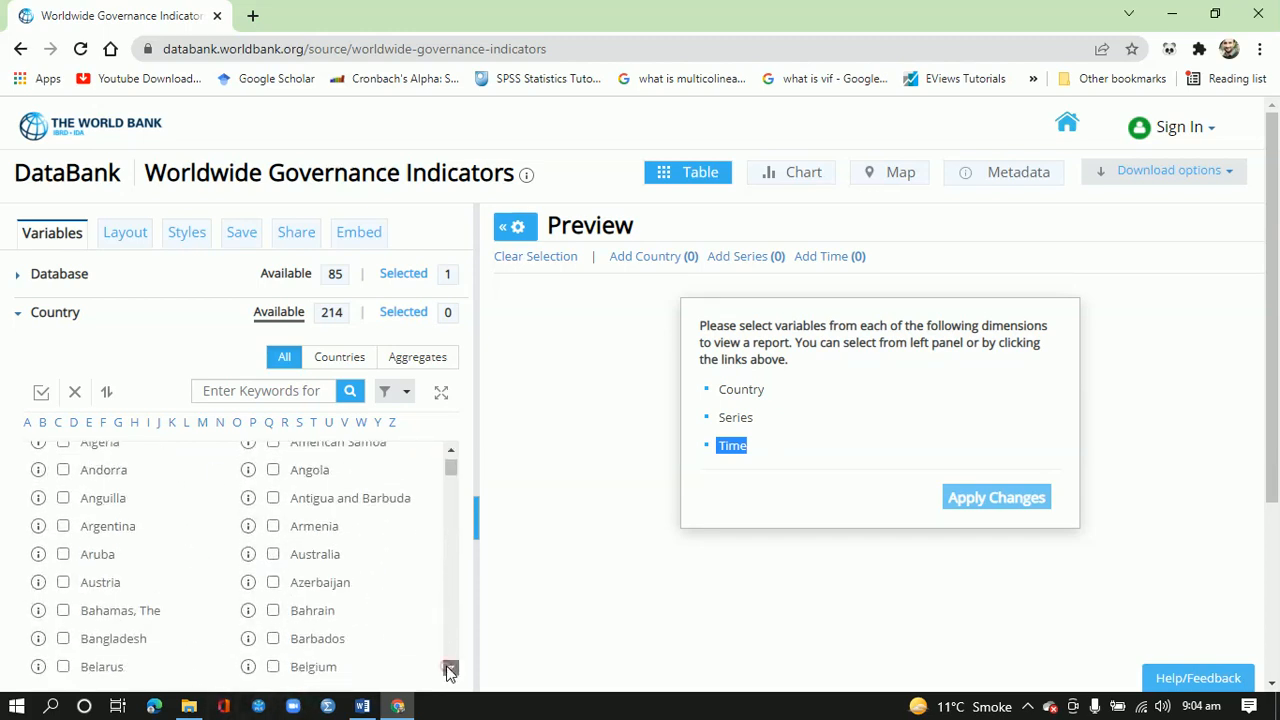
click(449, 669)
click(449, 669)
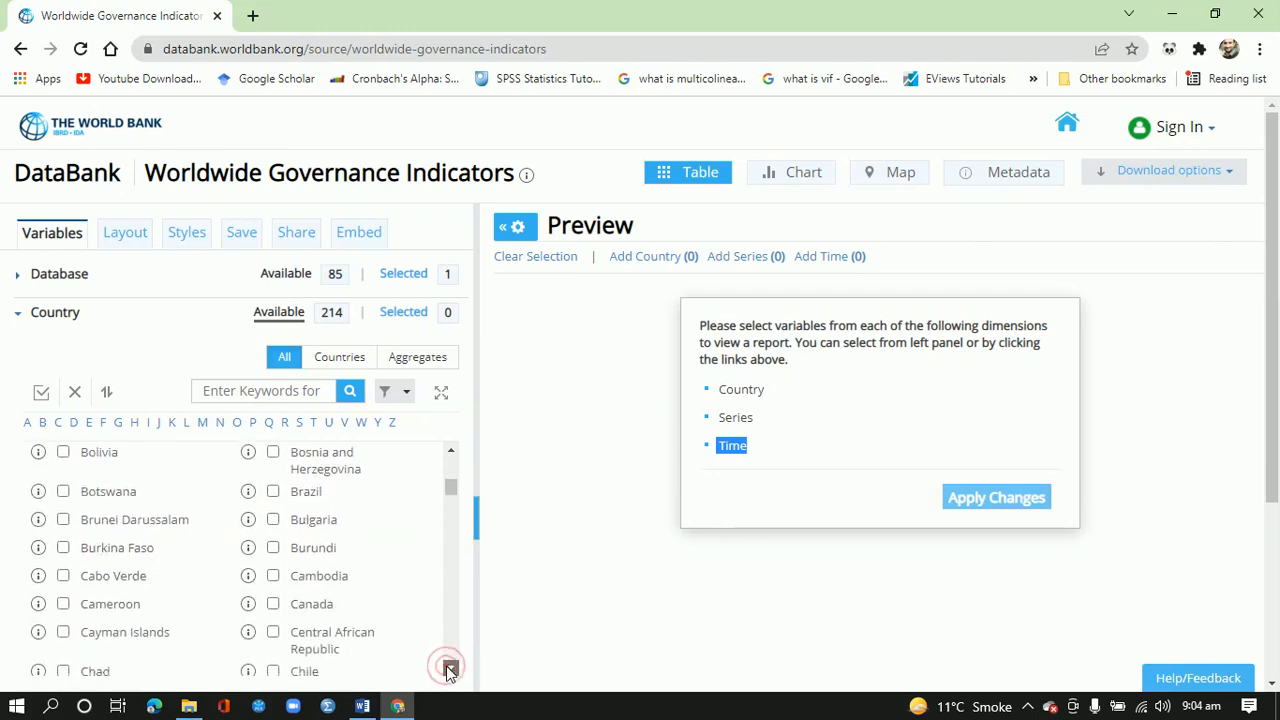
click(449, 669)
click(449, 669)
click(449, 669)
click(449, 669)
click(449, 669)
click(449, 669)
click(449, 669)
click(449, 669)
click(449, 669)
click(449, 669)
click(449, 669)
click(449, 669)
click(449, 669)
click(449, 669)
click(449, 669)
click(449, 669)
click(449, 669)
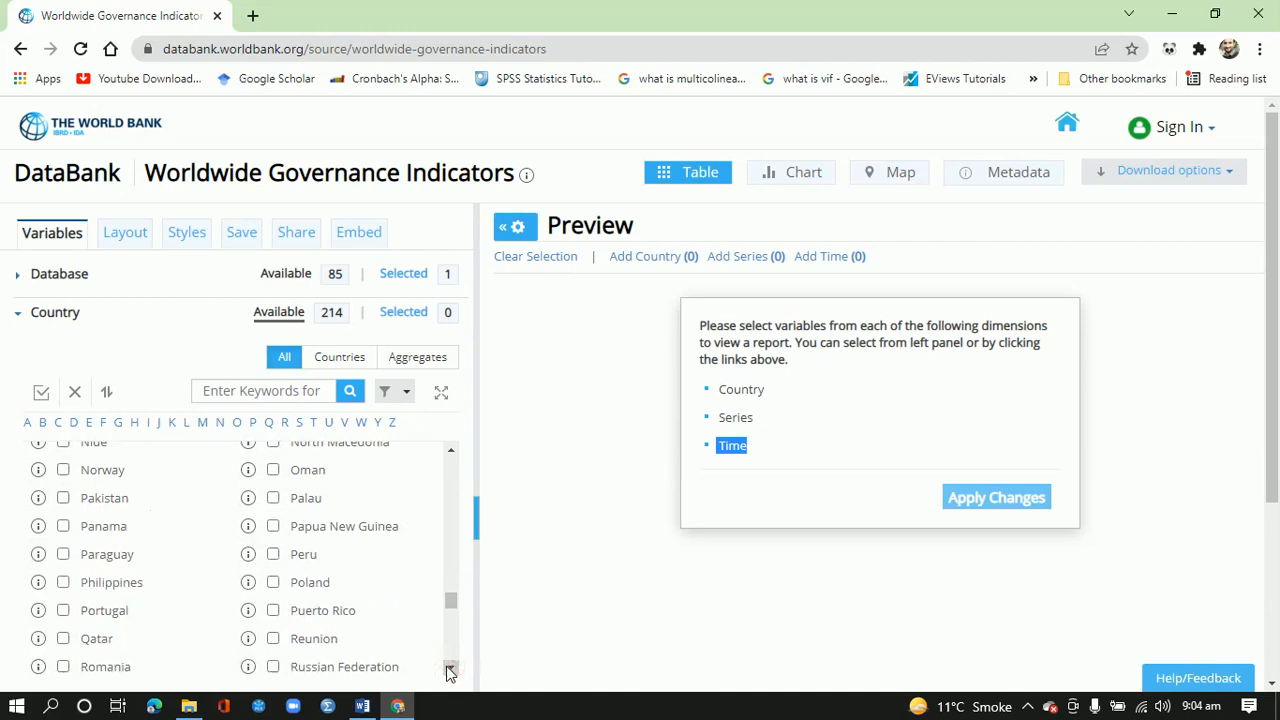
click(63, 497)
Collapse the variable selection area and check Pakistan in the full country list.
click(479, 530)
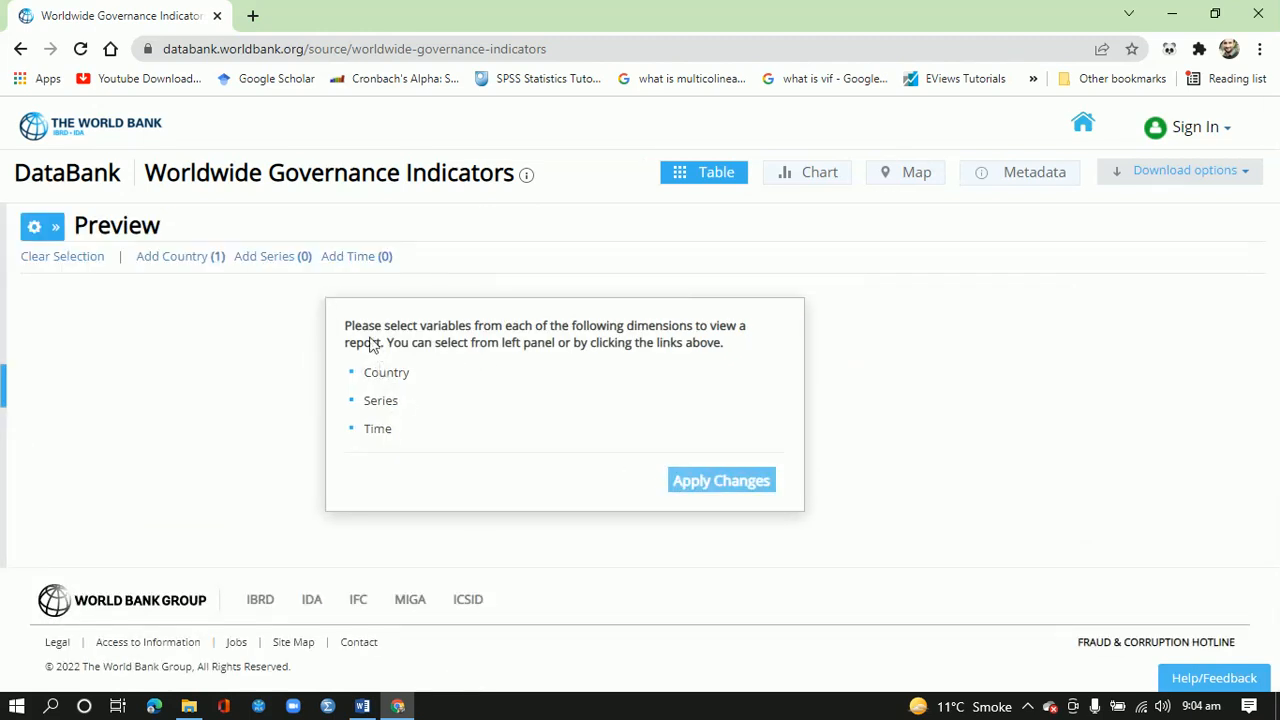
click(182, 257)
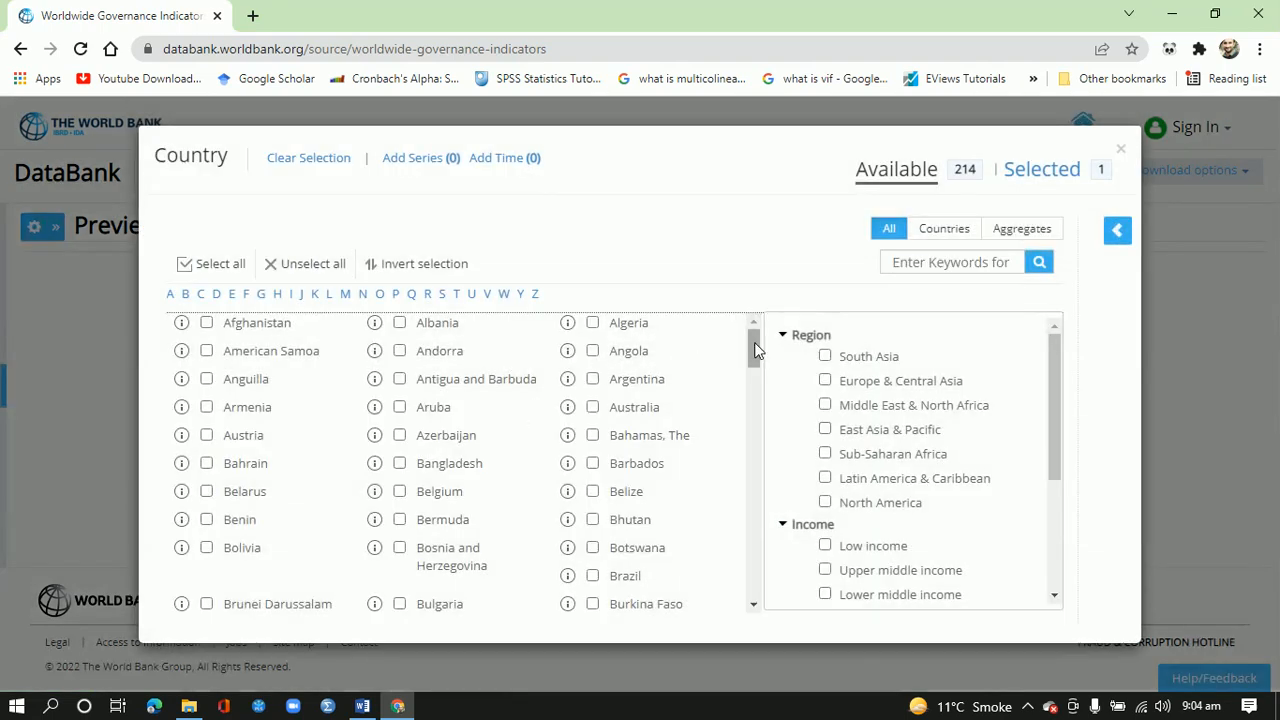
drag(755, 348, 762, 508)
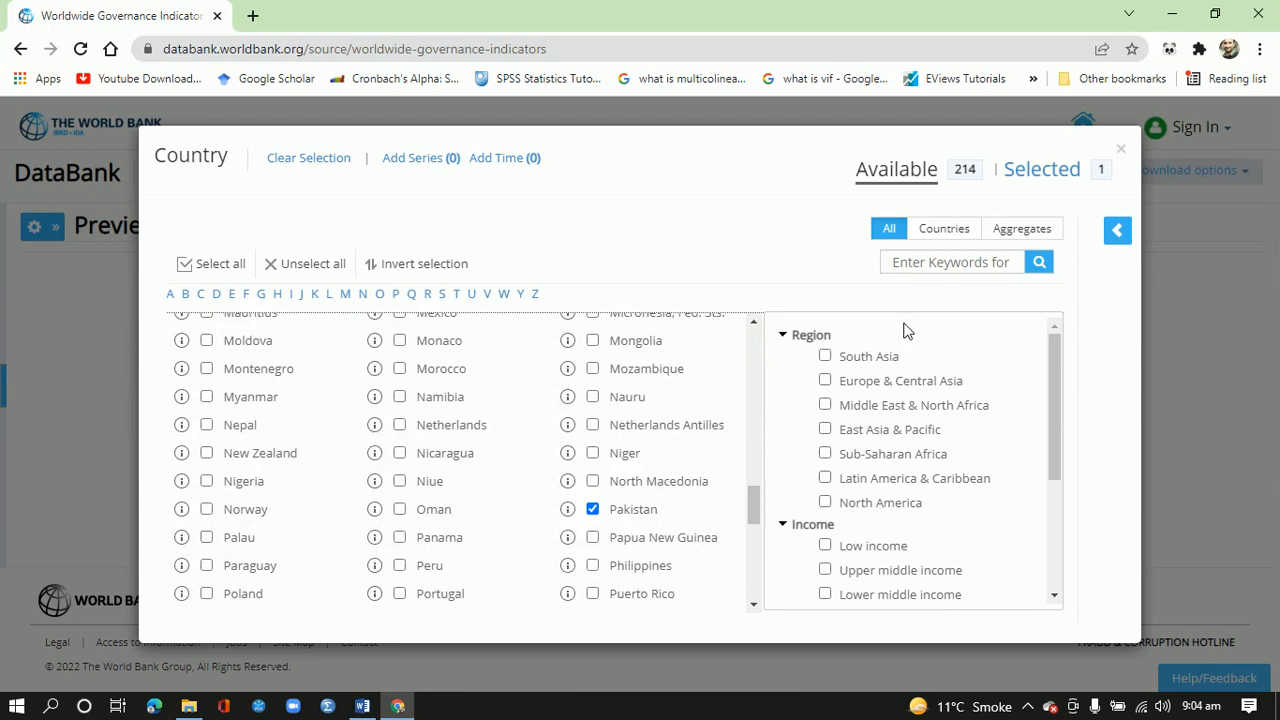
click(1119, 150)
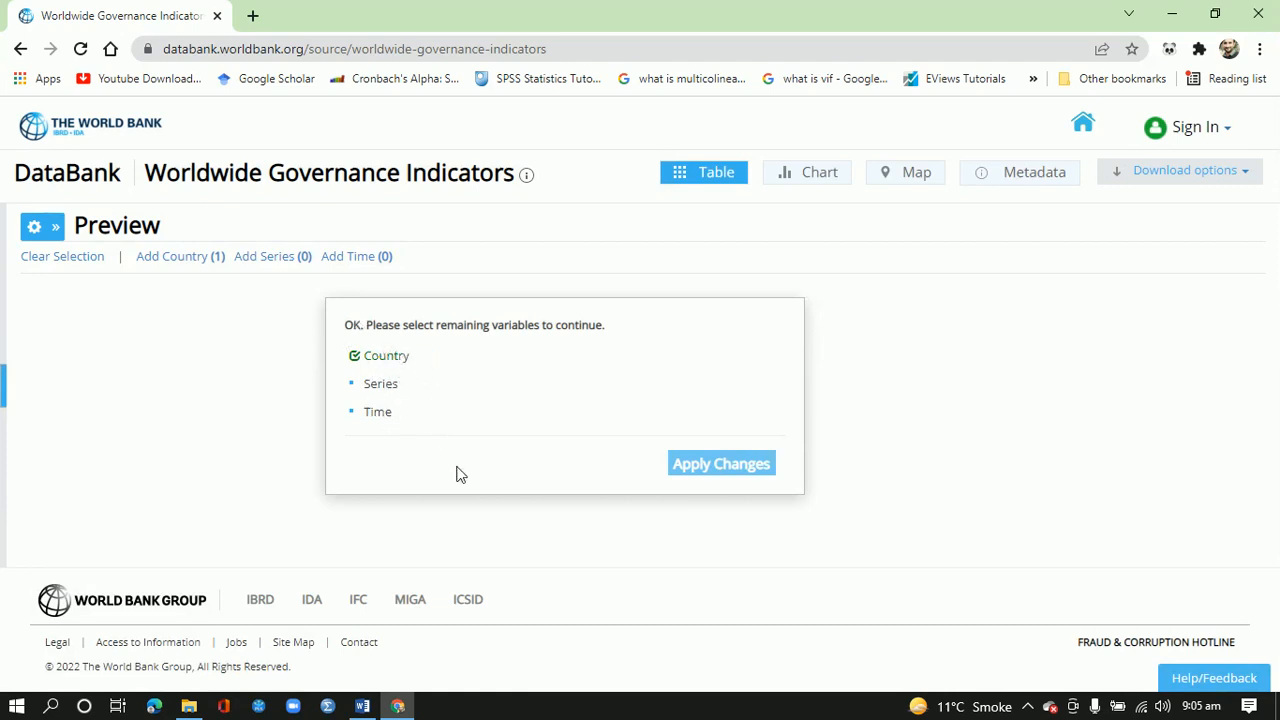
Filter the series by all six governance categories, from Control of Corruption to Voice and Accountability, and select every series.
click(273, 258)
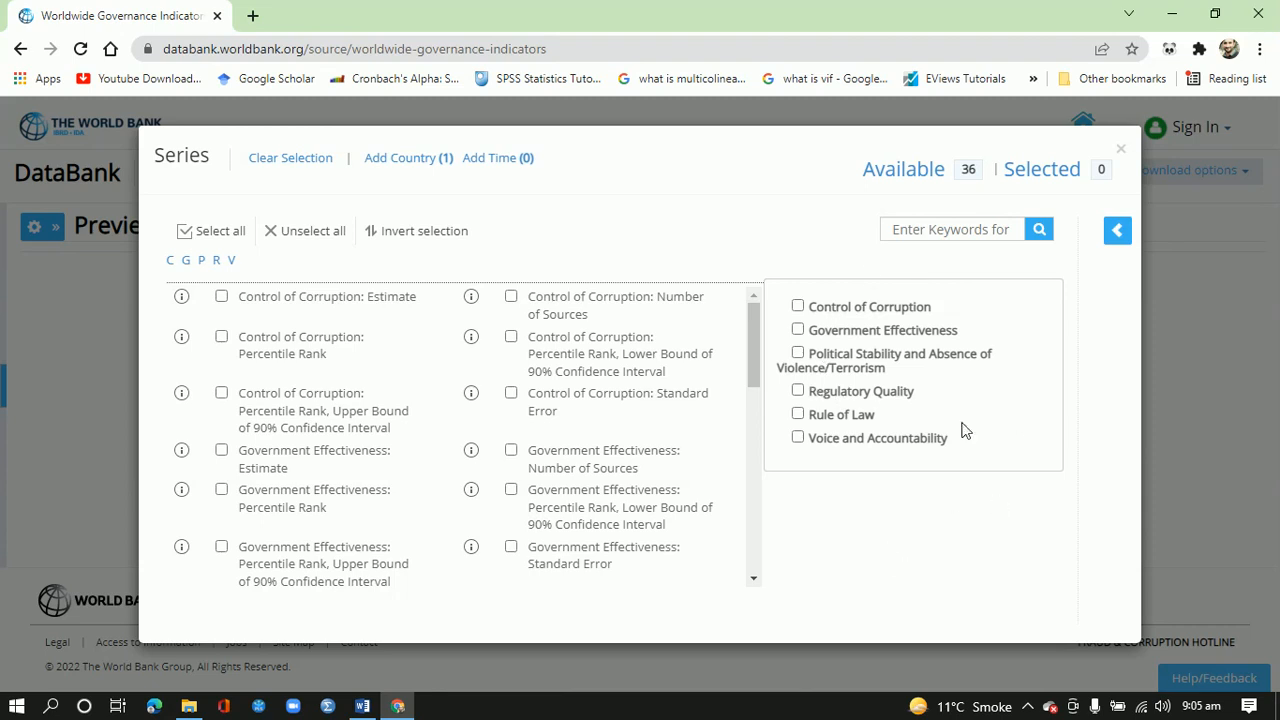
click(798, 308)
click(798, 330)
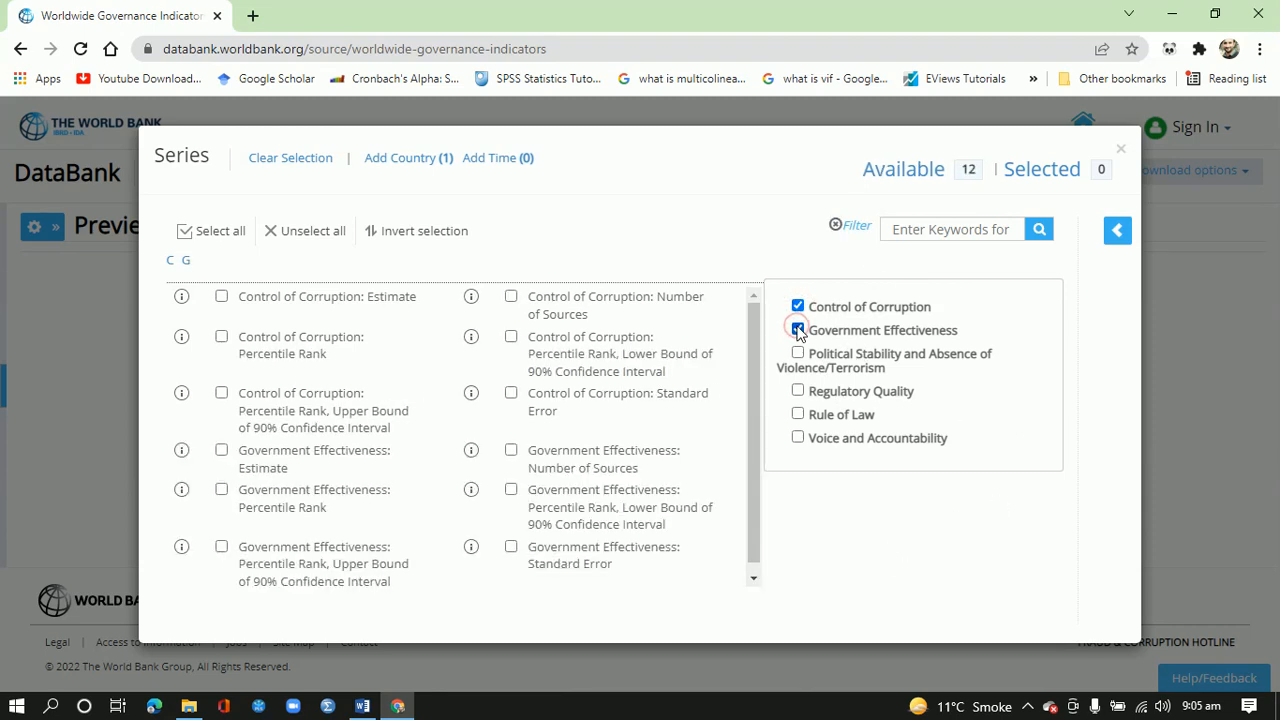
click(798, 355)
click(798, 391)
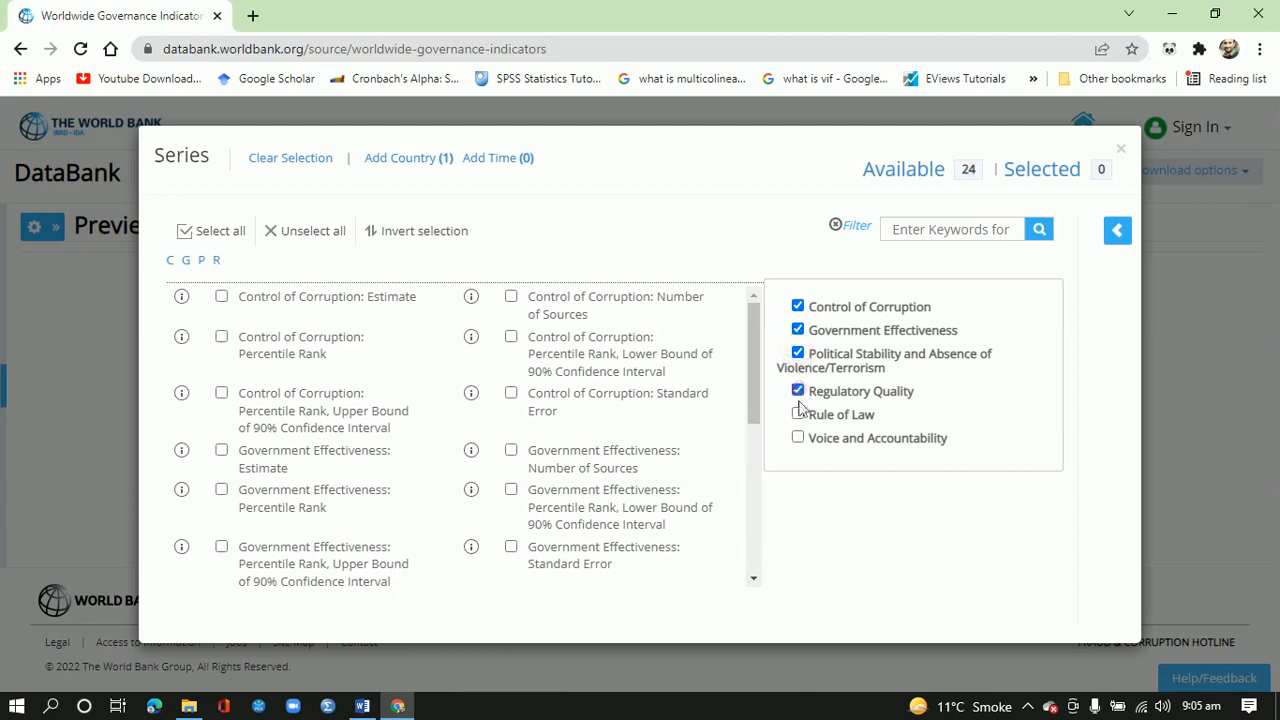
click(798, 414)
click(798, 437)
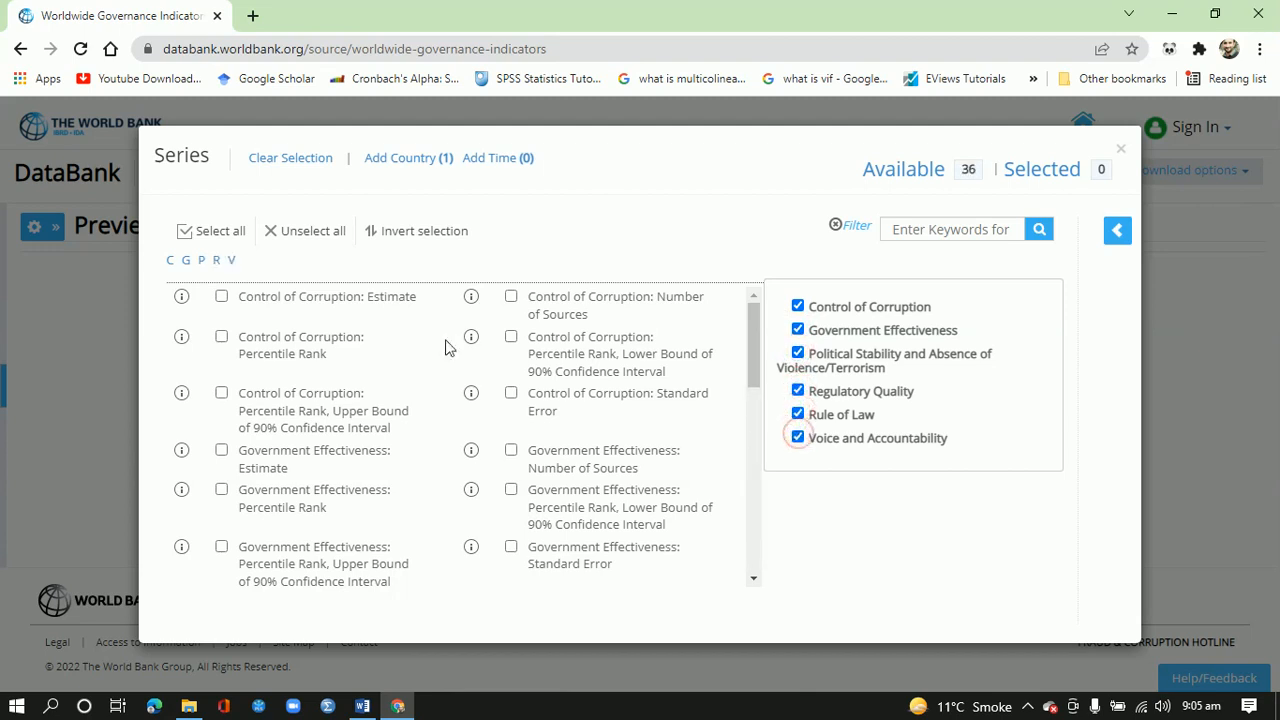
click(226, 235)
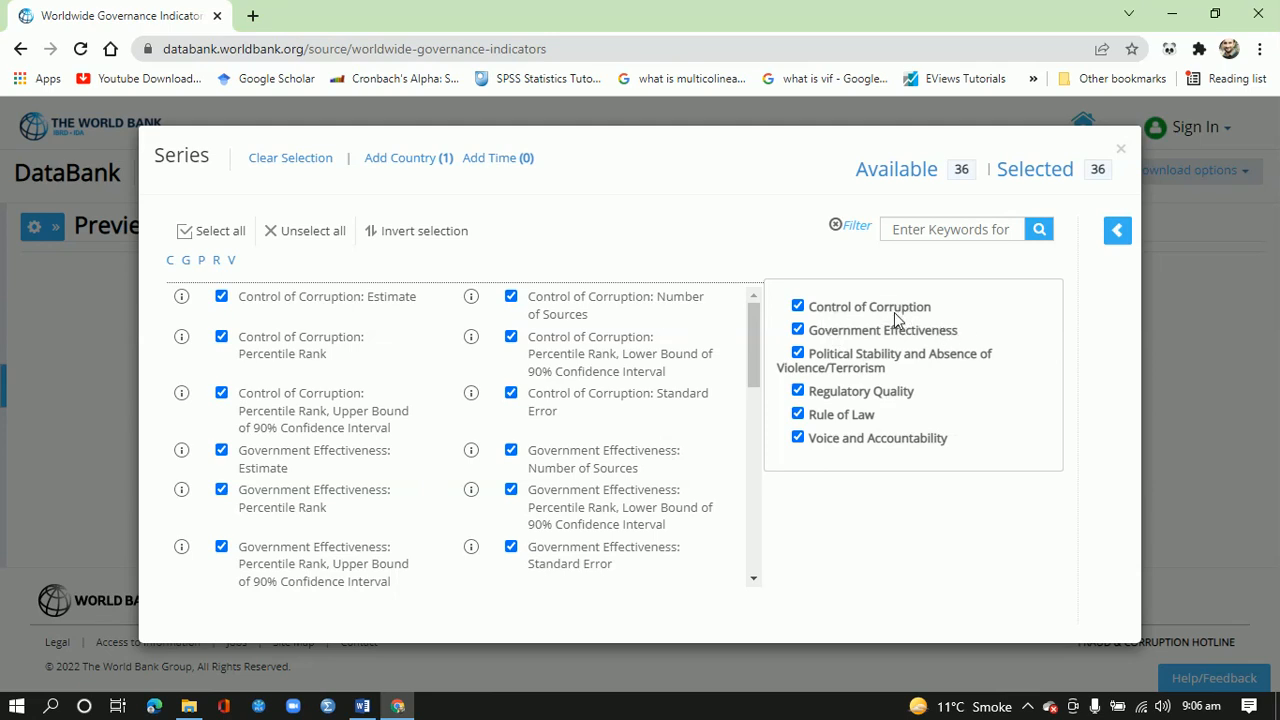
Narrow the series filter to Control of Corruption, and to Regulatory Quality, to examine each category's series.
click(797, 330)
click(797, 353)
click(797, 390)
click(798, 414)
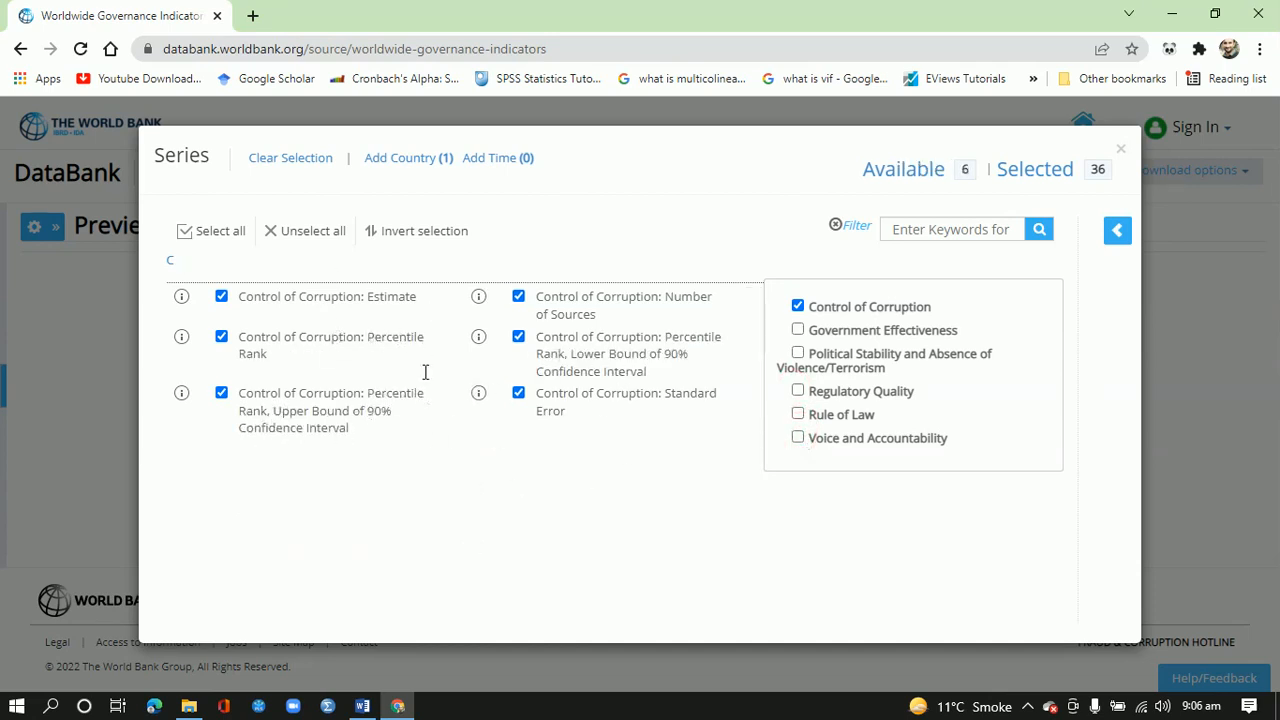
click(797, 307)
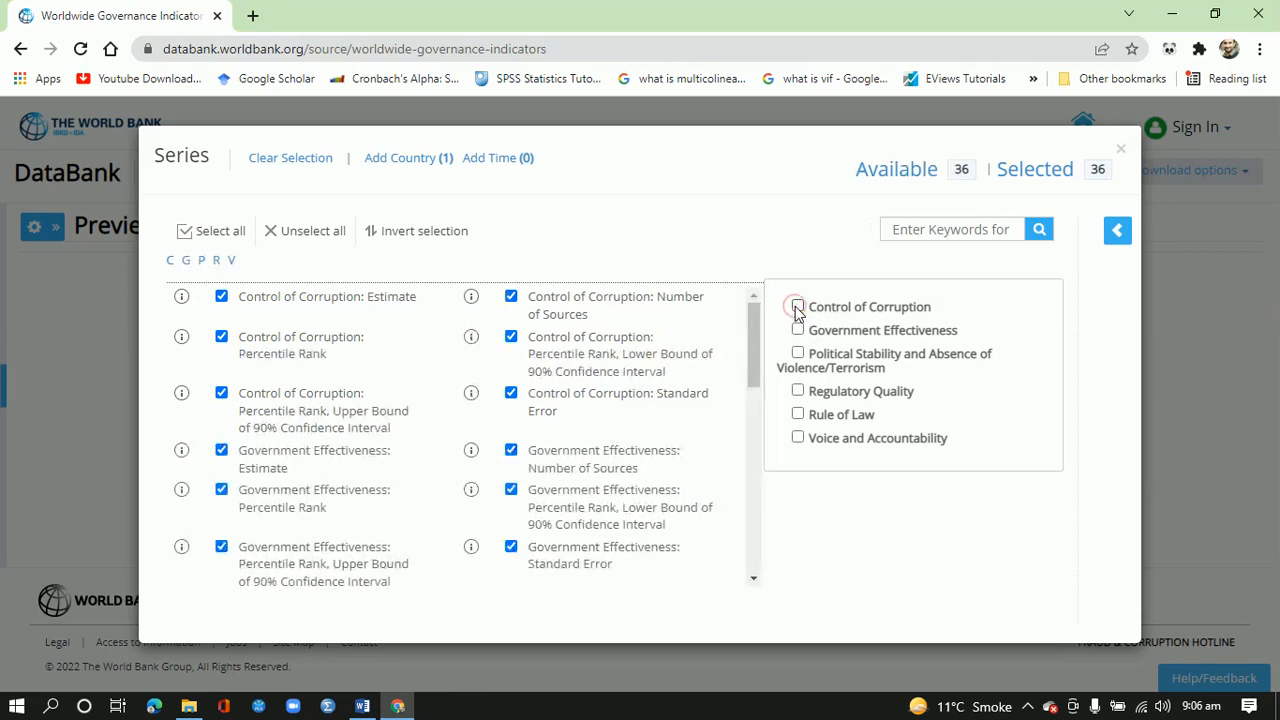
click(798, 392)
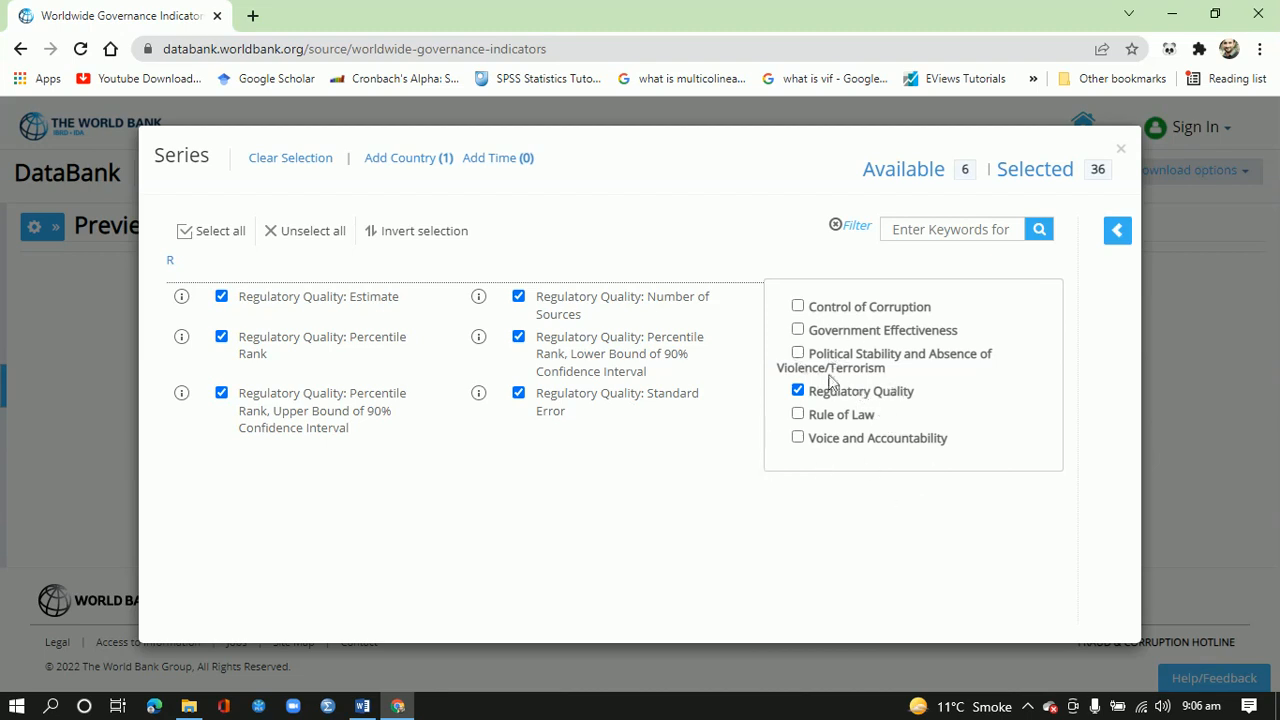
Re-enable the other five category filters alongside Regulatory Quality and close the series selection.
click(797, 307)
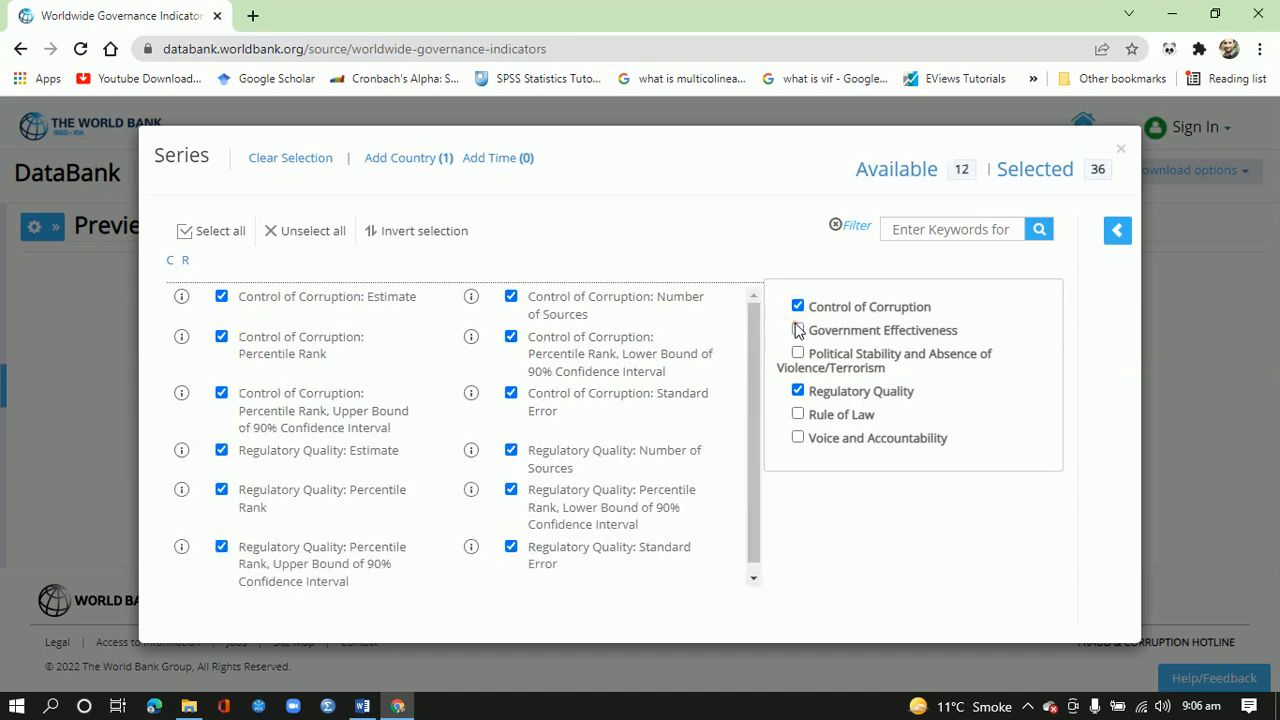
click(797, 329)
click(798, 355)
click(798, 414)
click(798, 440)
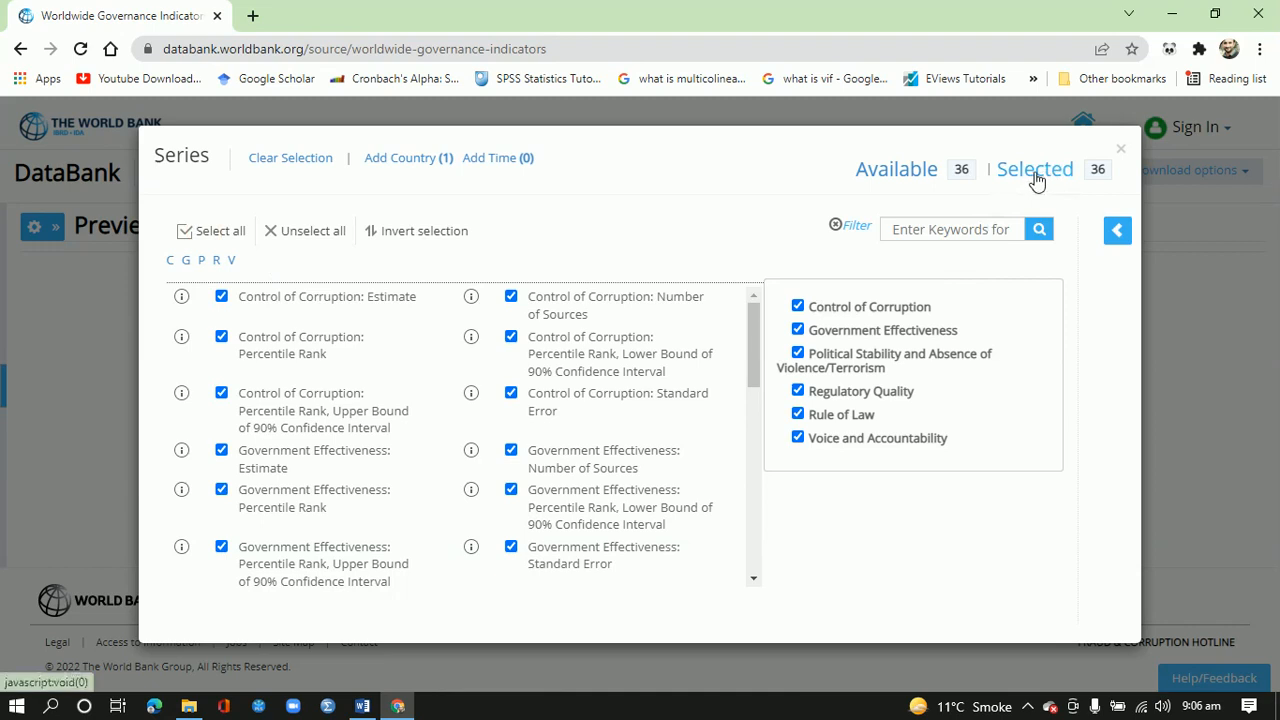
click(1122, 150)
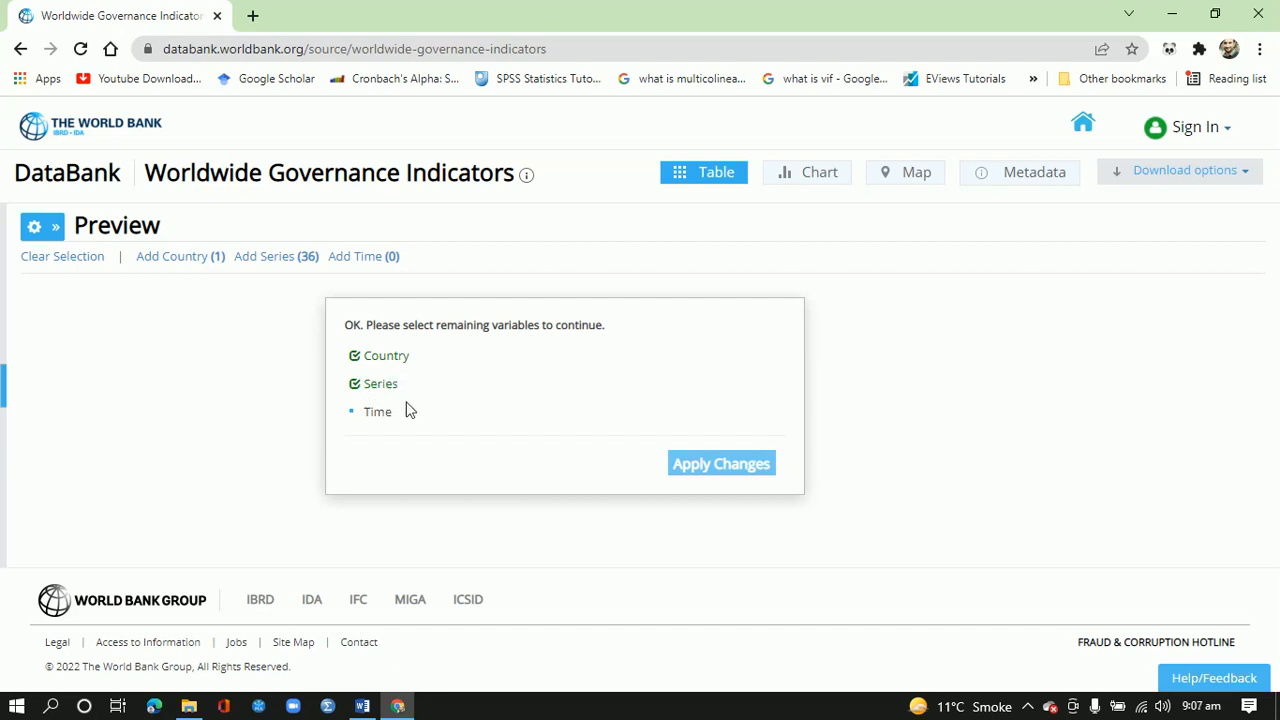
Select all available years from 1996 to 2020 and apply the changes to generate the report.
click(363, 257)
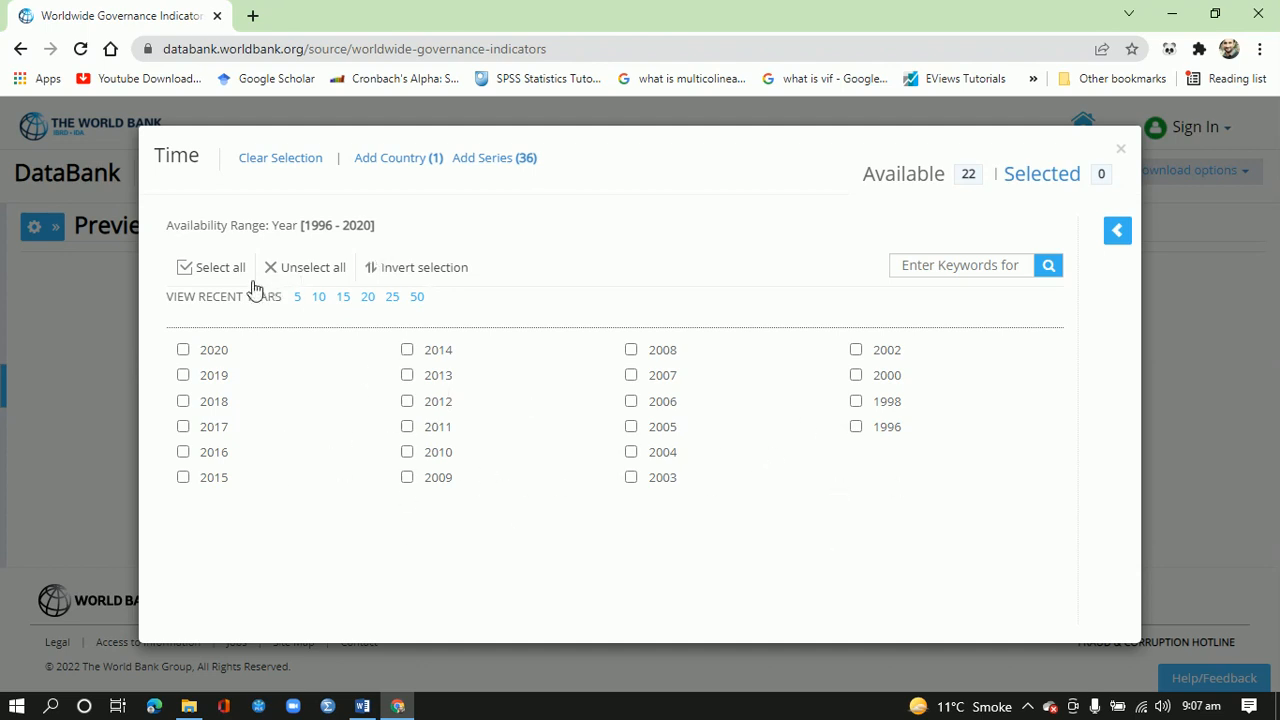
click(216, 274)
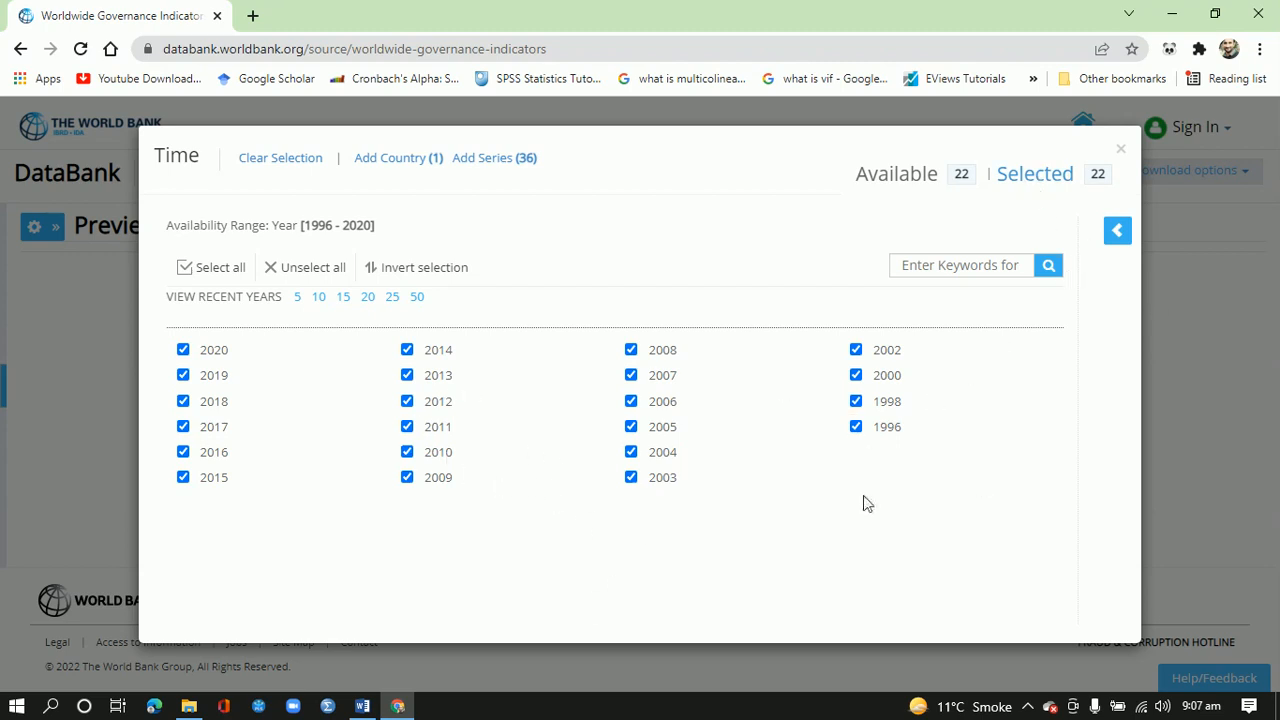
click(1120, 150)
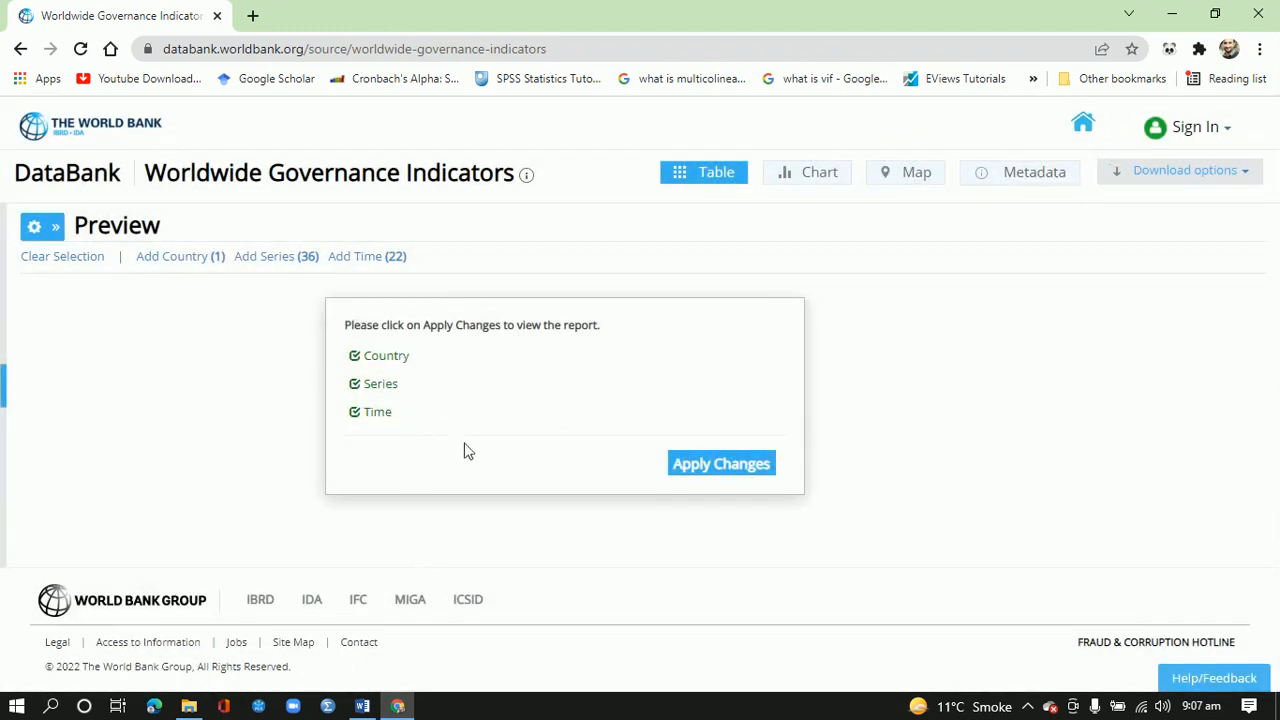
click(728, 476)
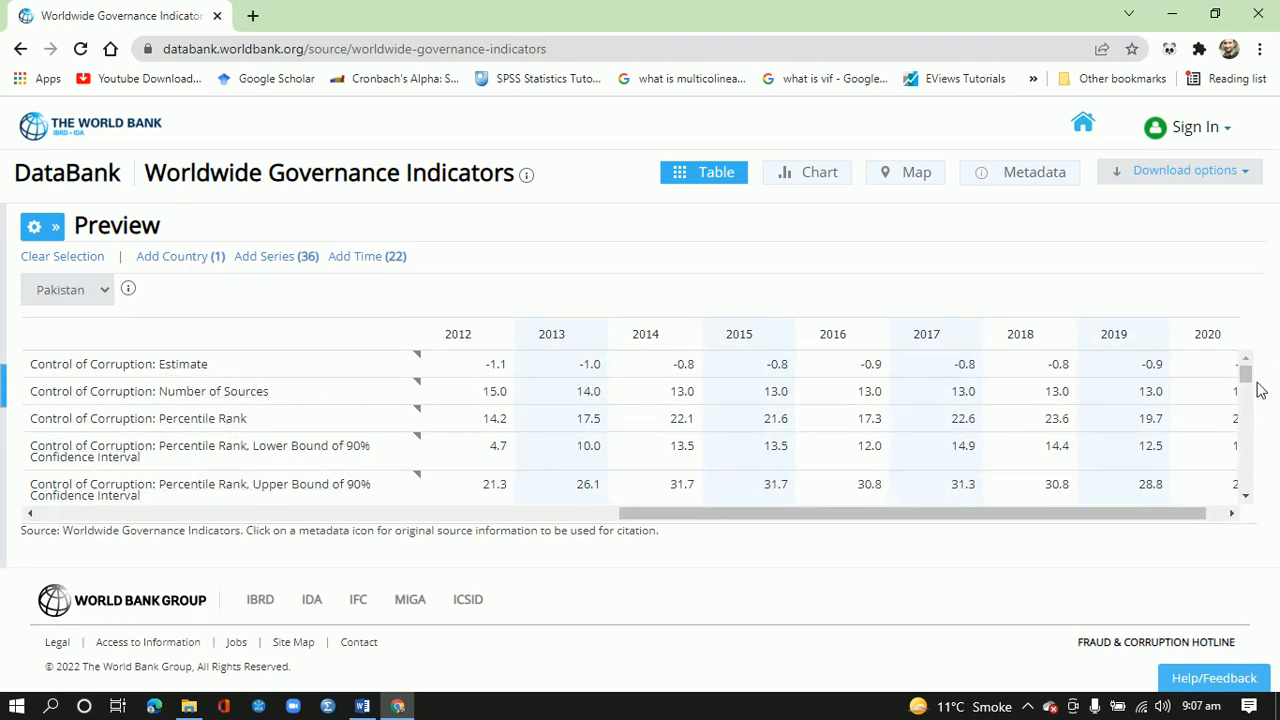
Download the Pakistan governance indicators report in Excel format.
mouse_move(1246, 373)
mouse_down()
mouse_move(1249, 492)
mouse_move(1250, 350)
mouse_up()
click(1246, 174)
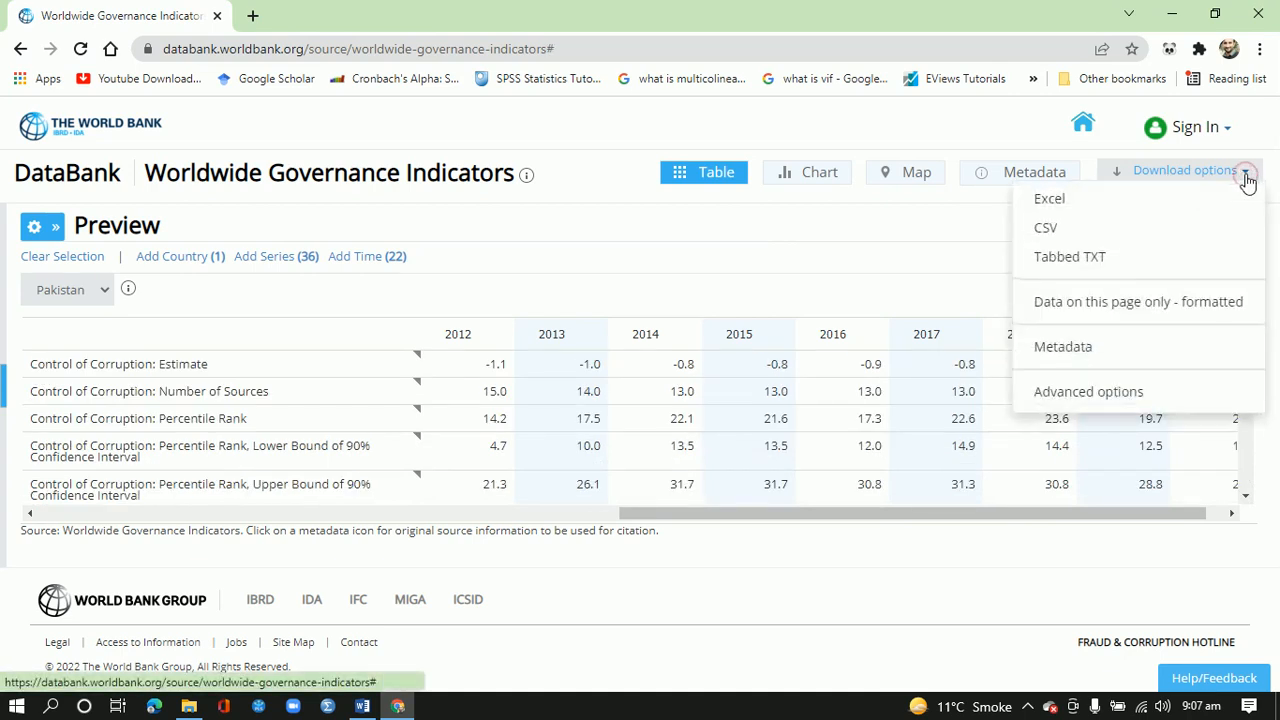
click(1066, 207)
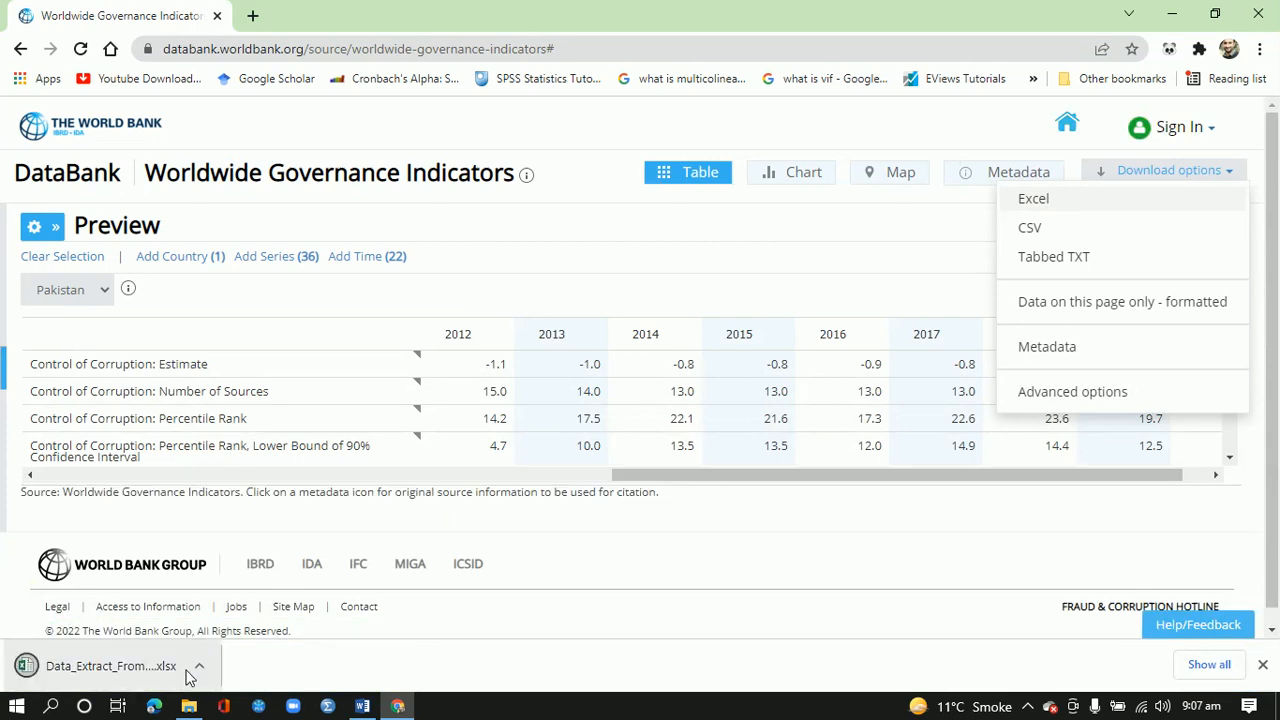
Show the downloaded governance indicators Excel file in its folder and go to the New Volume (E:) drive.
click(199, 666)
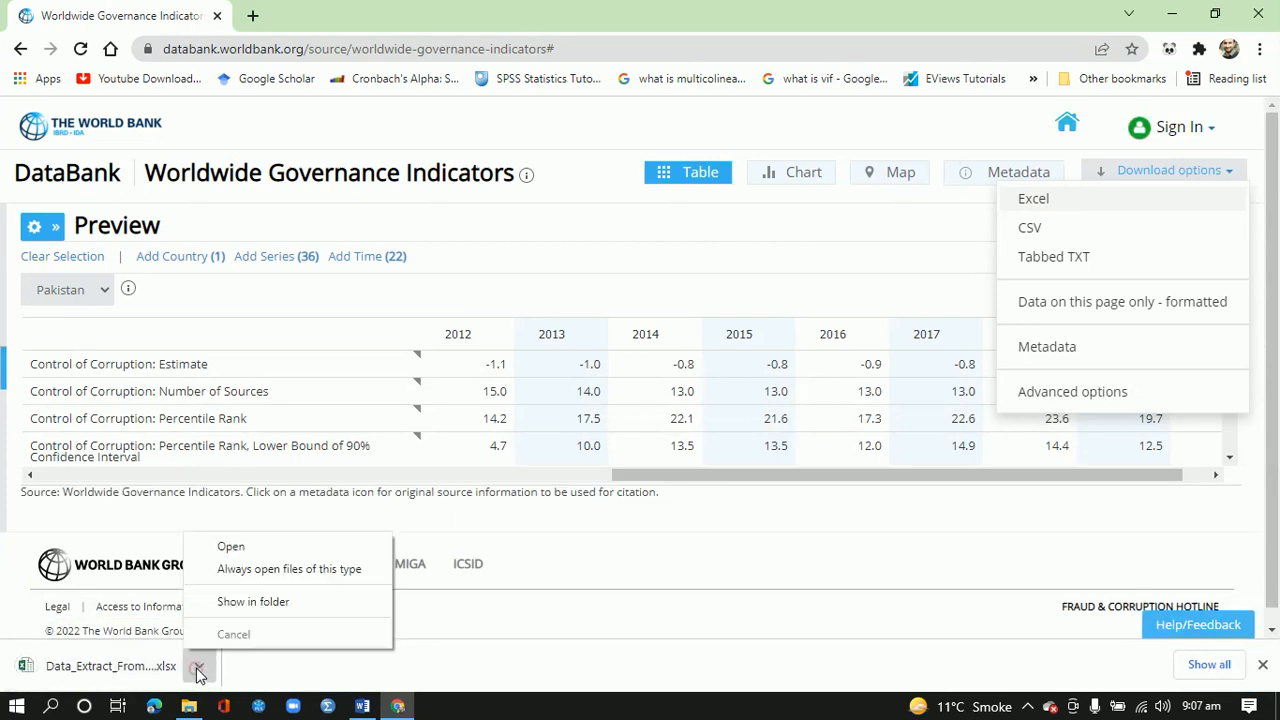
click(238, 603)
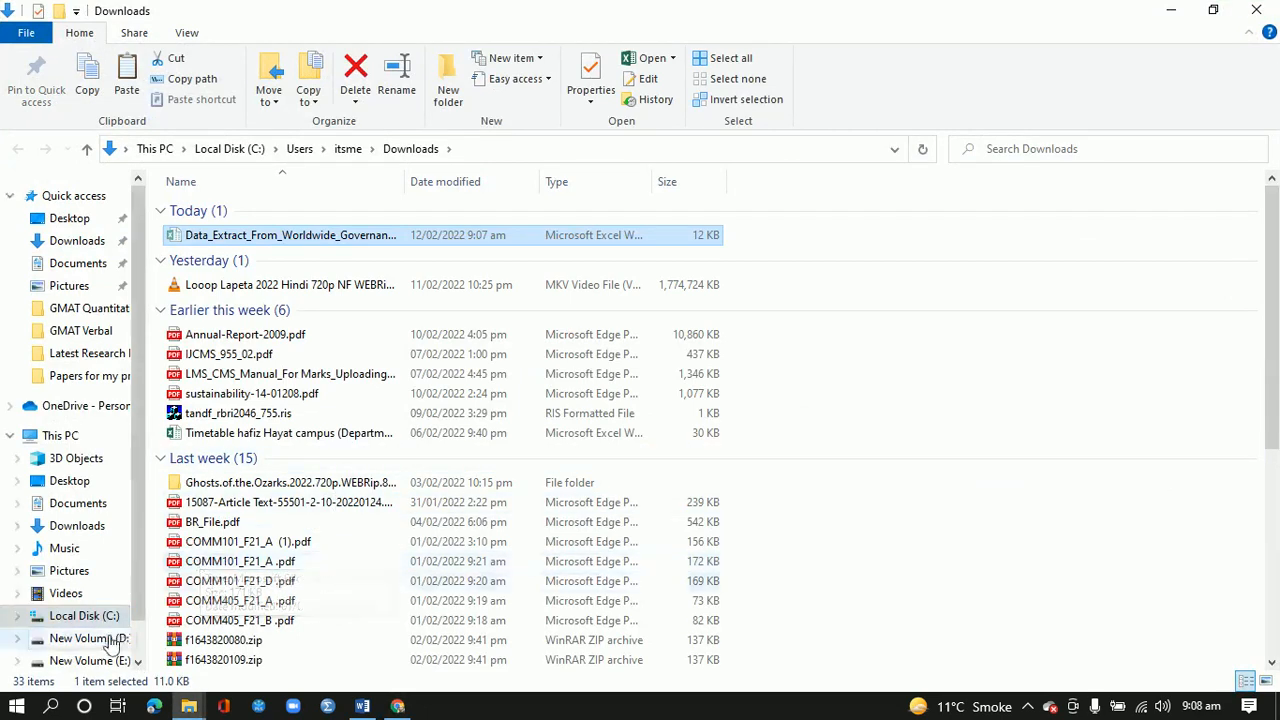
click(86, 660)
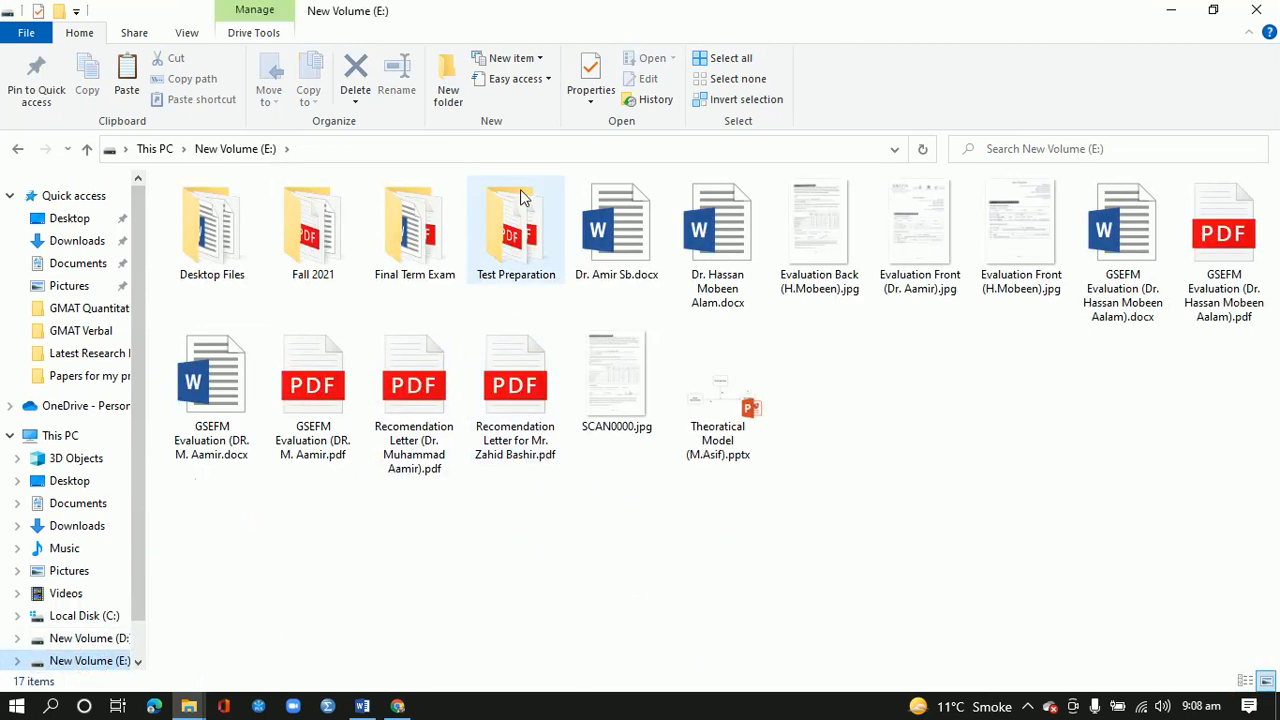
click(189, 705)
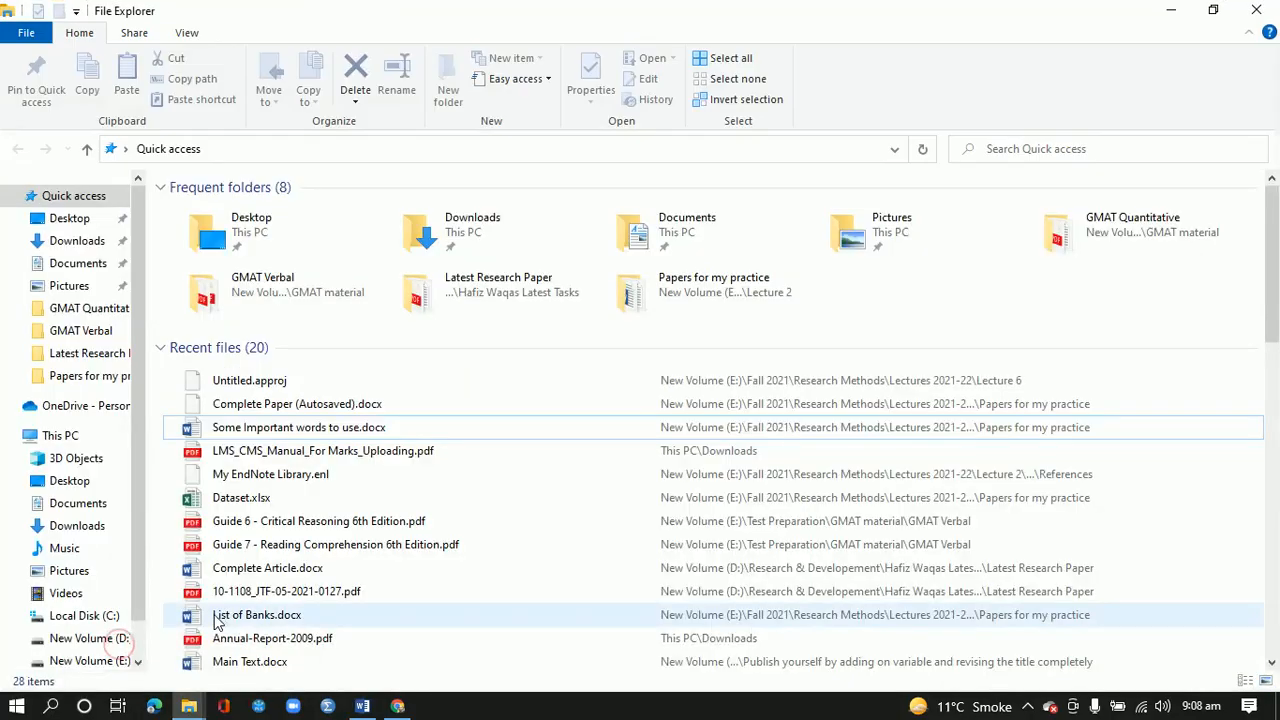
click(187, 700)
click(250, 663)
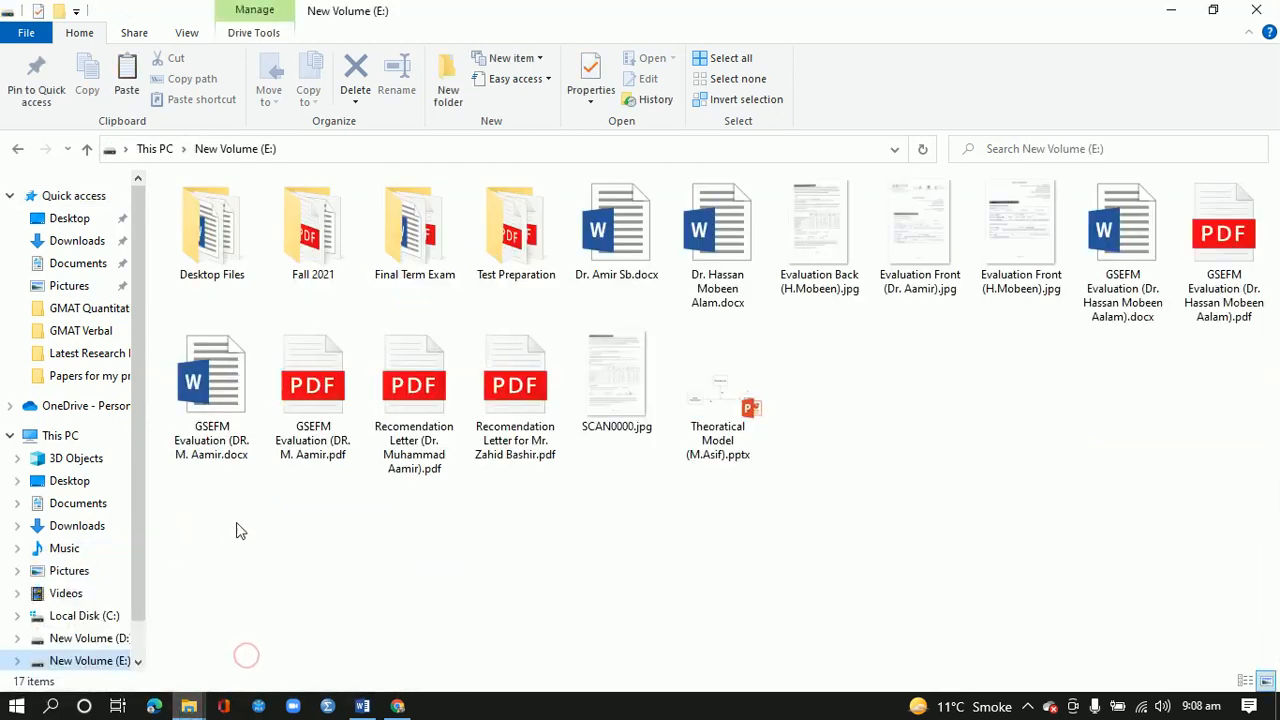
double_click(505, 225)
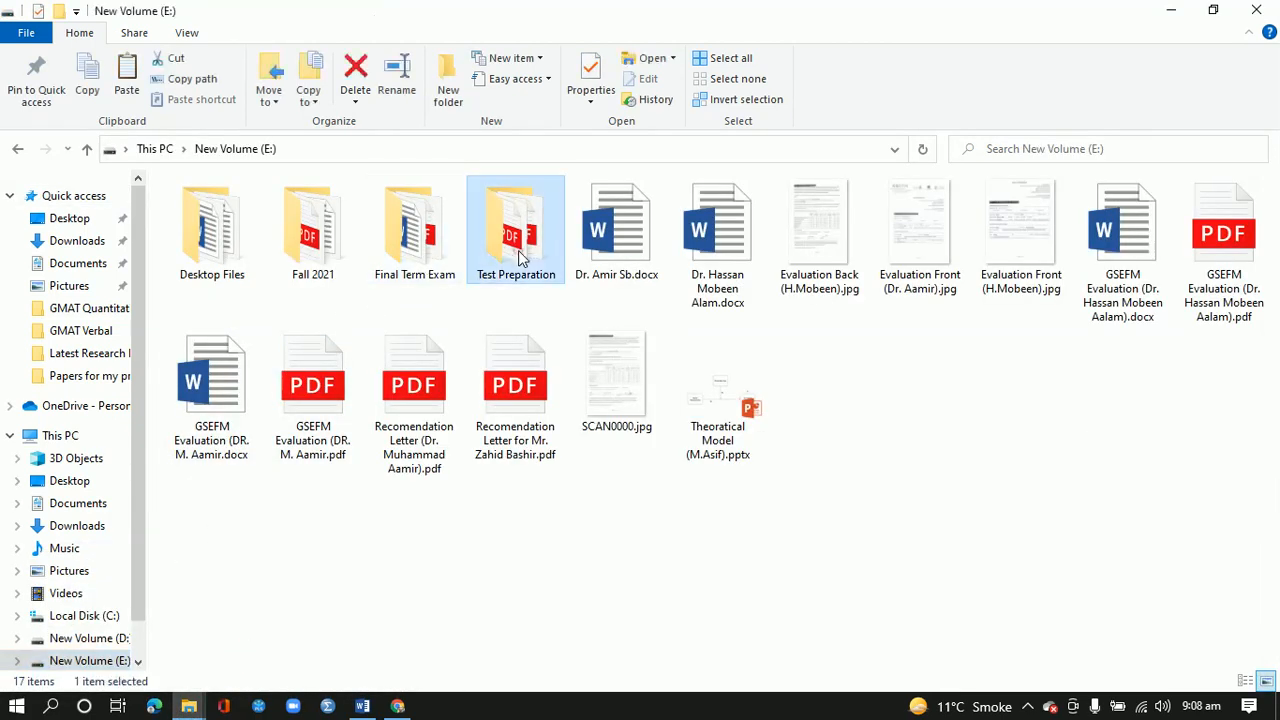
mouse_move(258, 265)
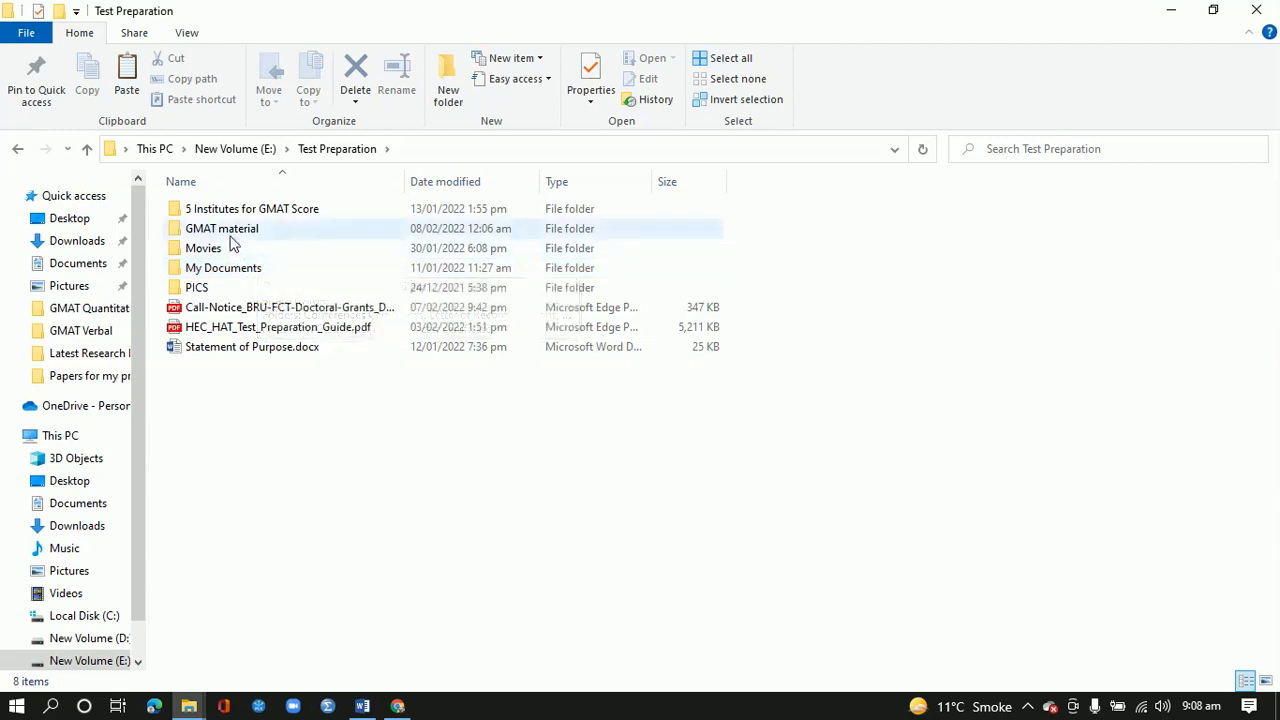
mouse_move(220, 286)
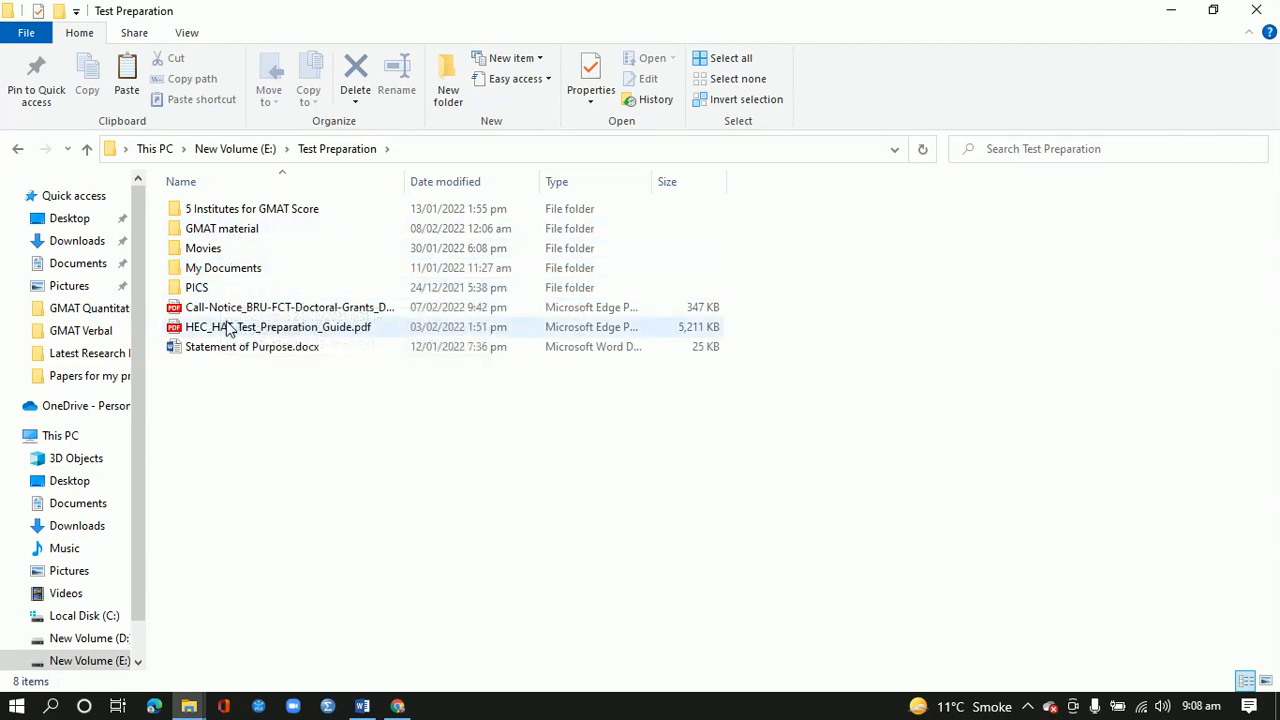
click(98, 661)
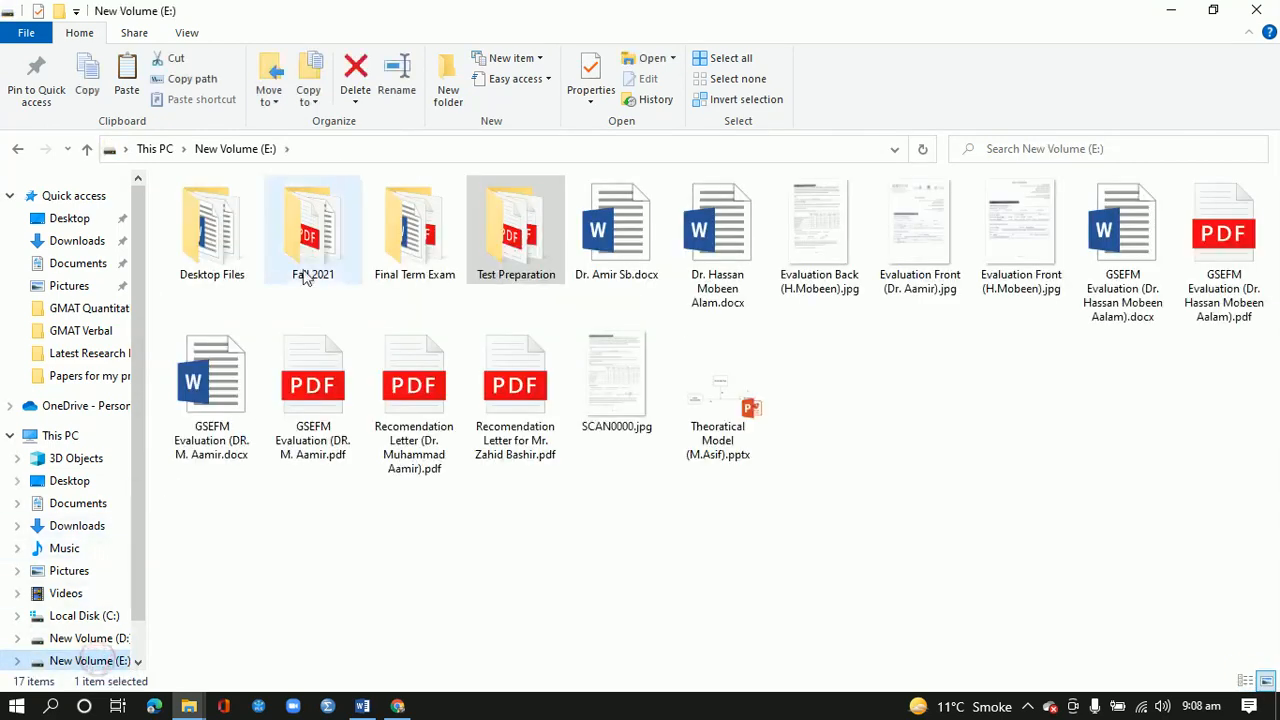
Open the Papers for my practice folder inside Fall 2021, Research Methods, Lectures 2021-22, Lecture 2.
double_click(318, 274)
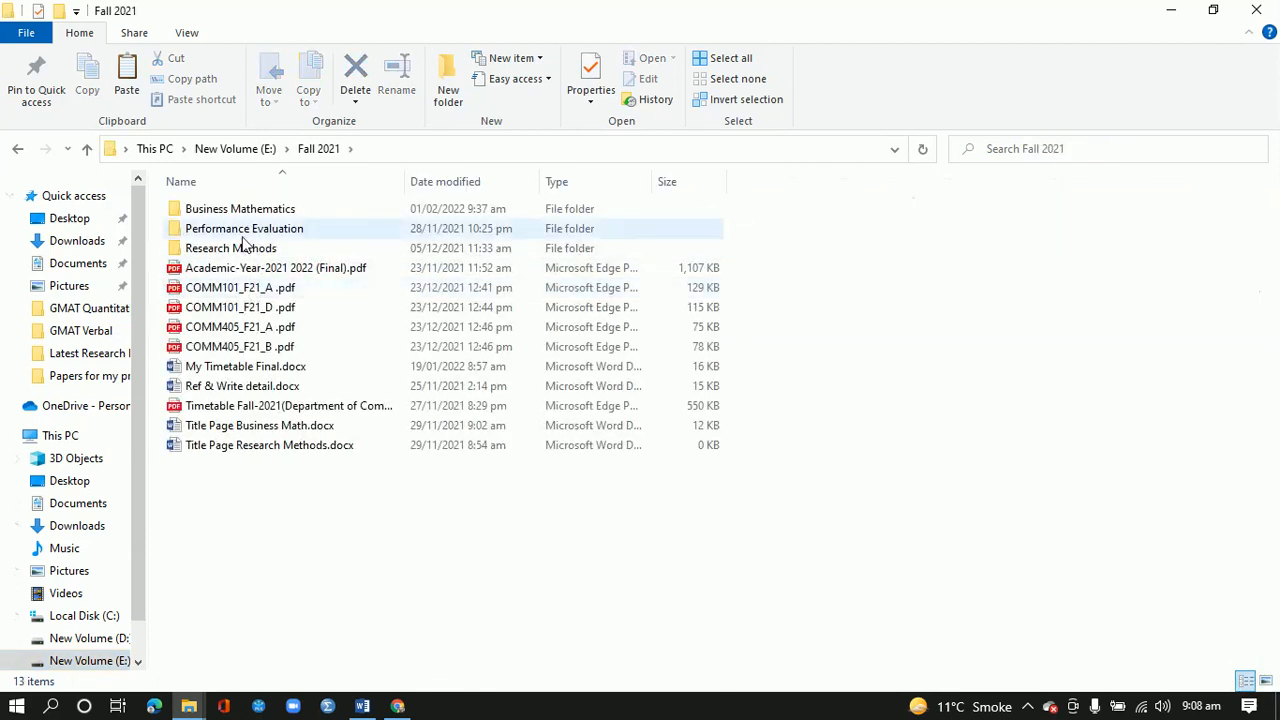
click(243, 251)
double_click(243, 251)
double_click(236, 268)
double_click(230, 231)
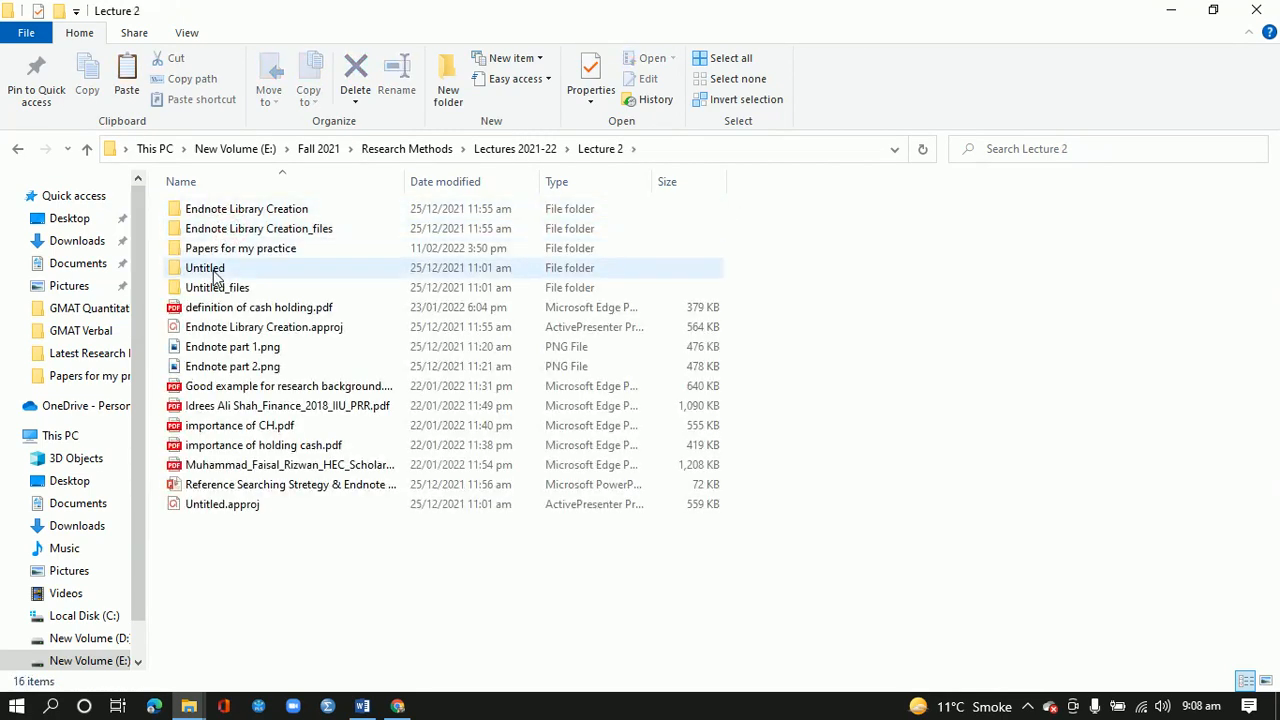
double_click(215, 251)
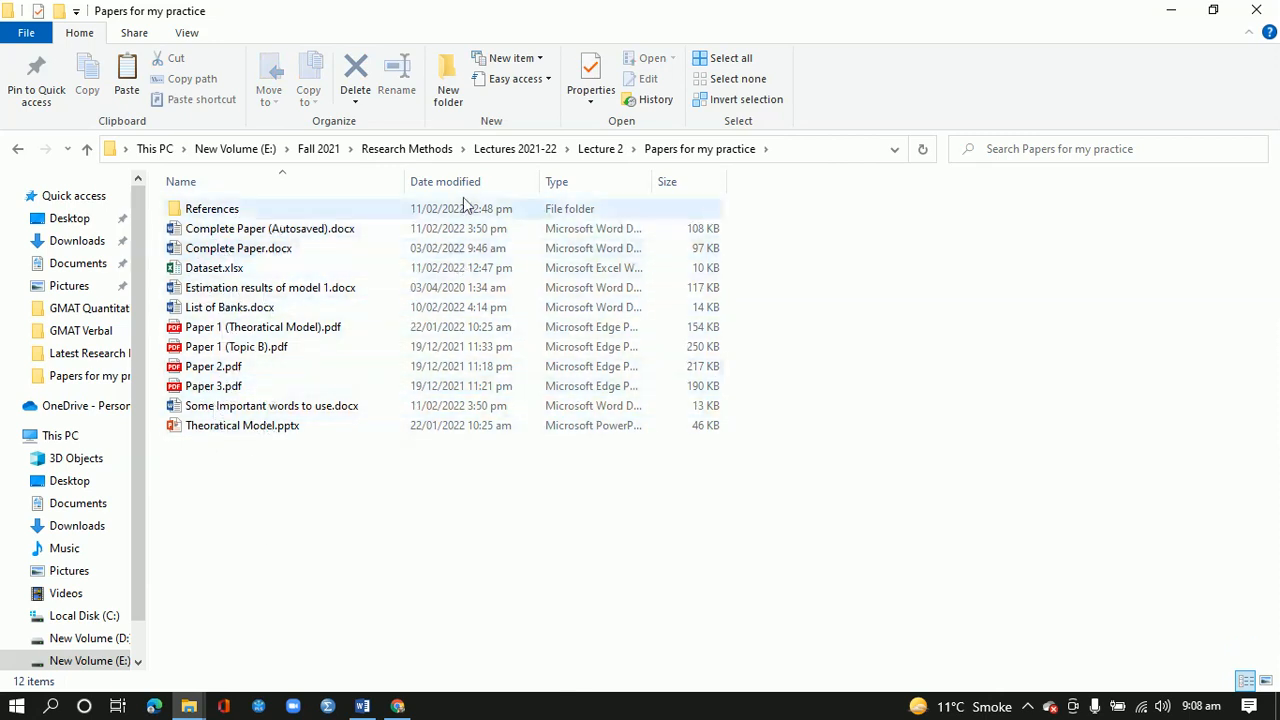
Create a folder named Datasets in Papers for my practice and open it.
click(457, 103)
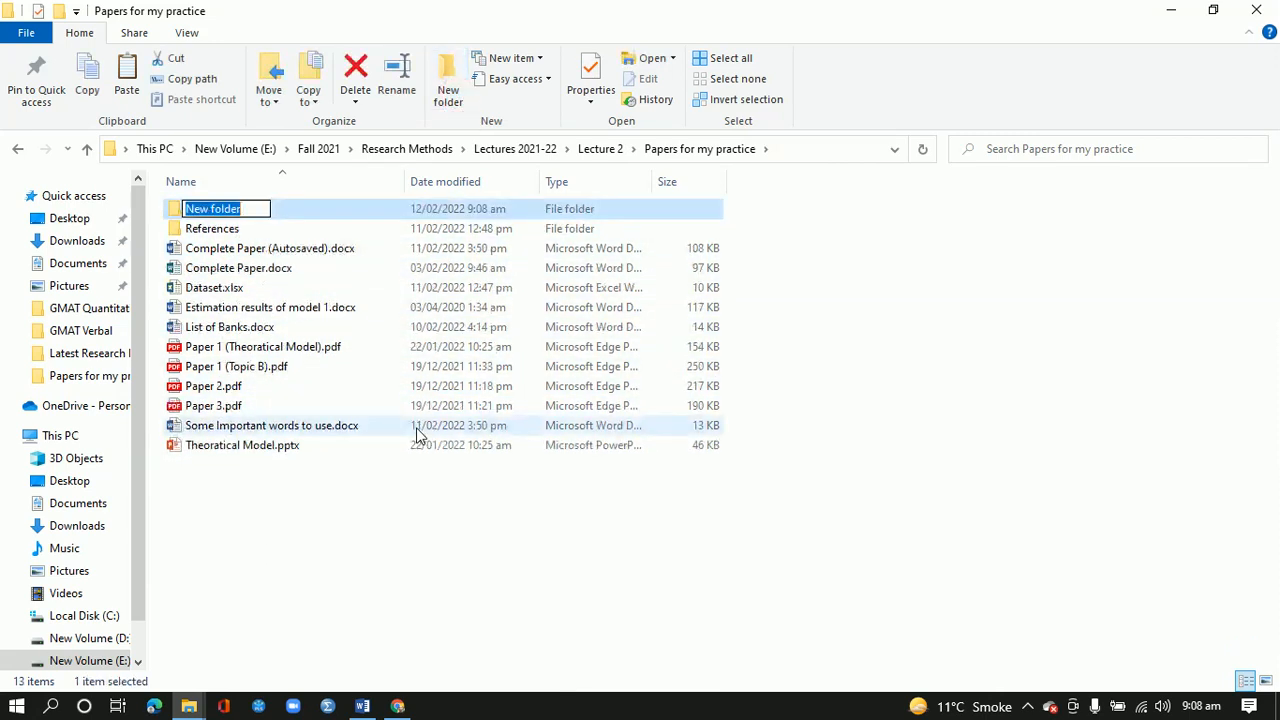
text(Datase)
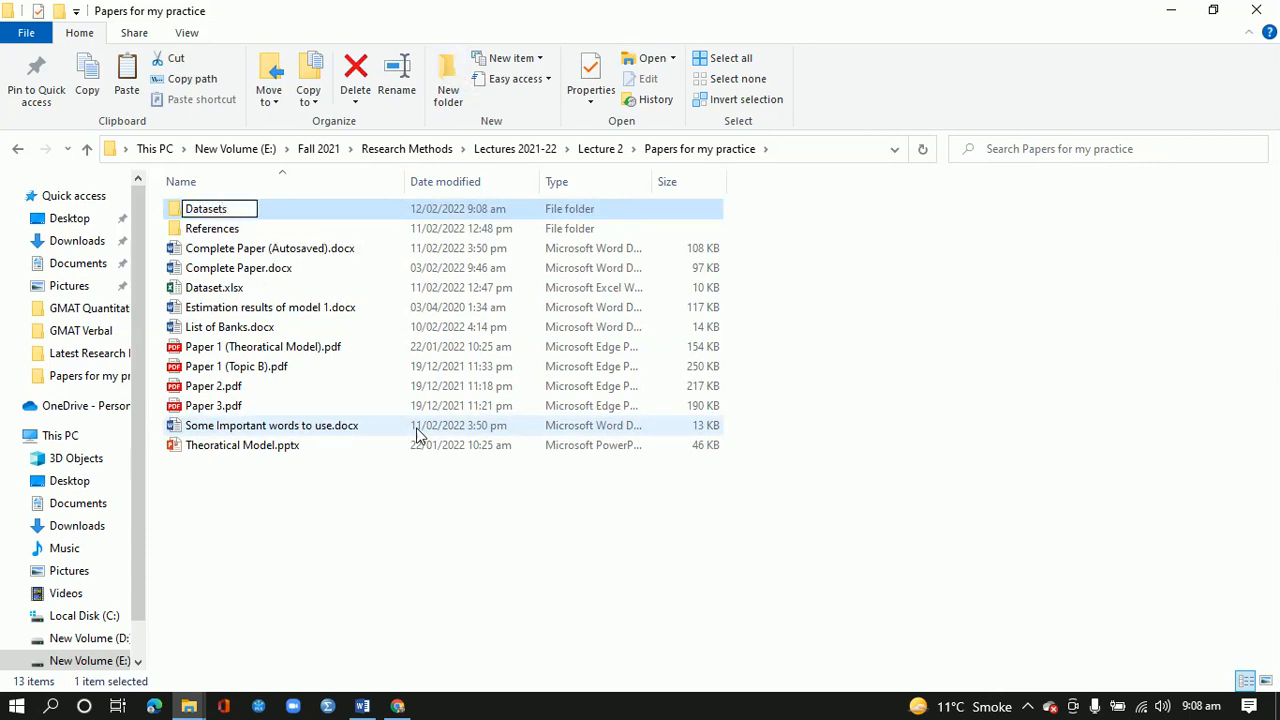
text(ts)
key(Return)
key(Return)
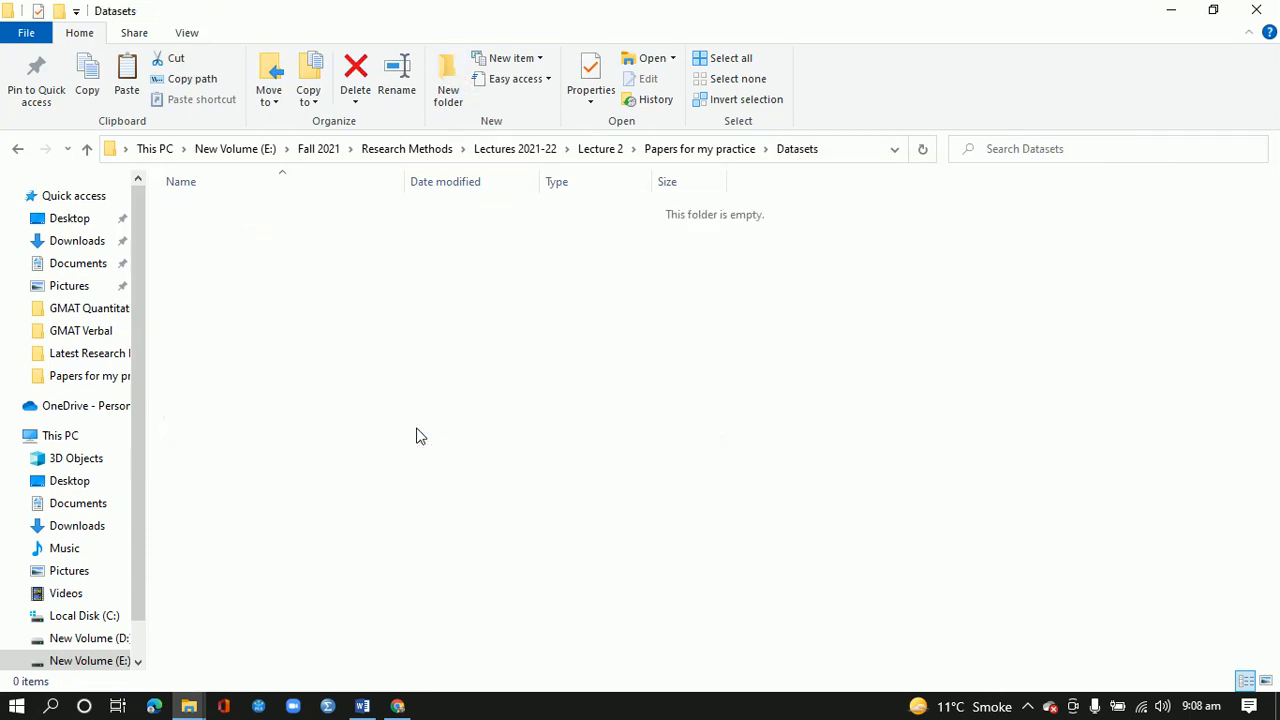
Paste the downloaded governance indicators Excel file into the Datasets folder and rename it WGI.
key(ctrl+v)
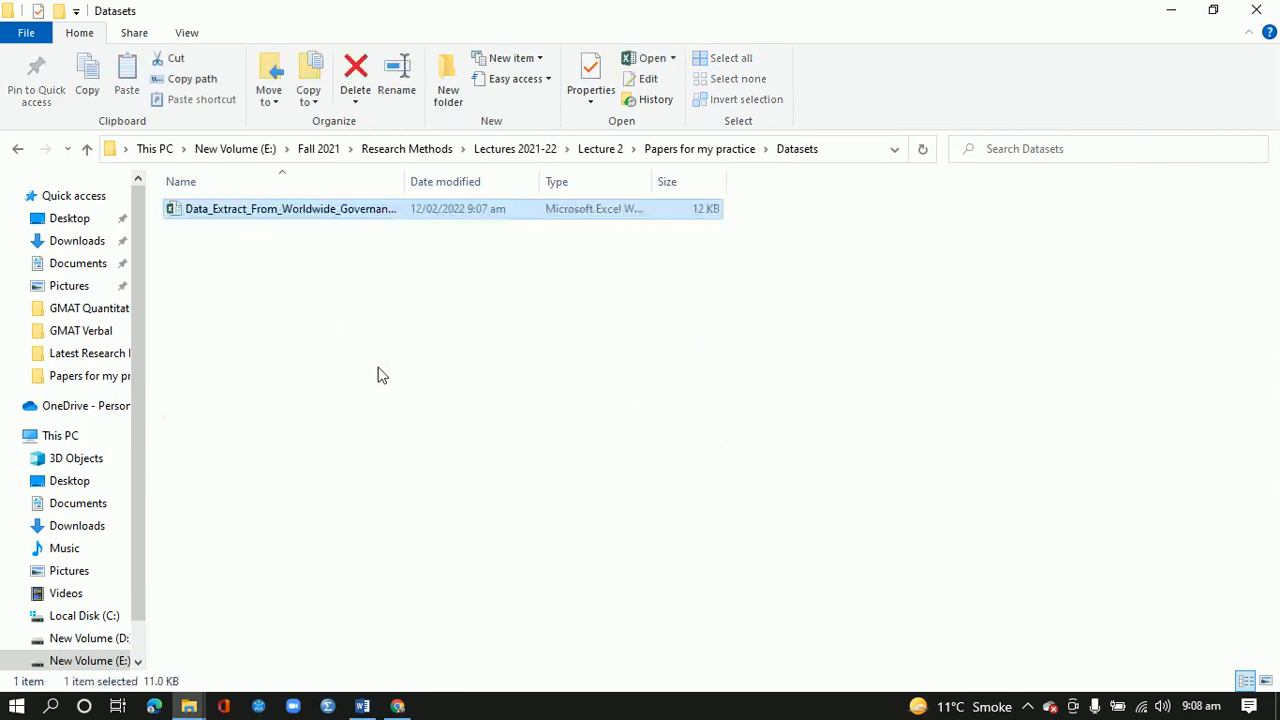
right_click(313, 218)
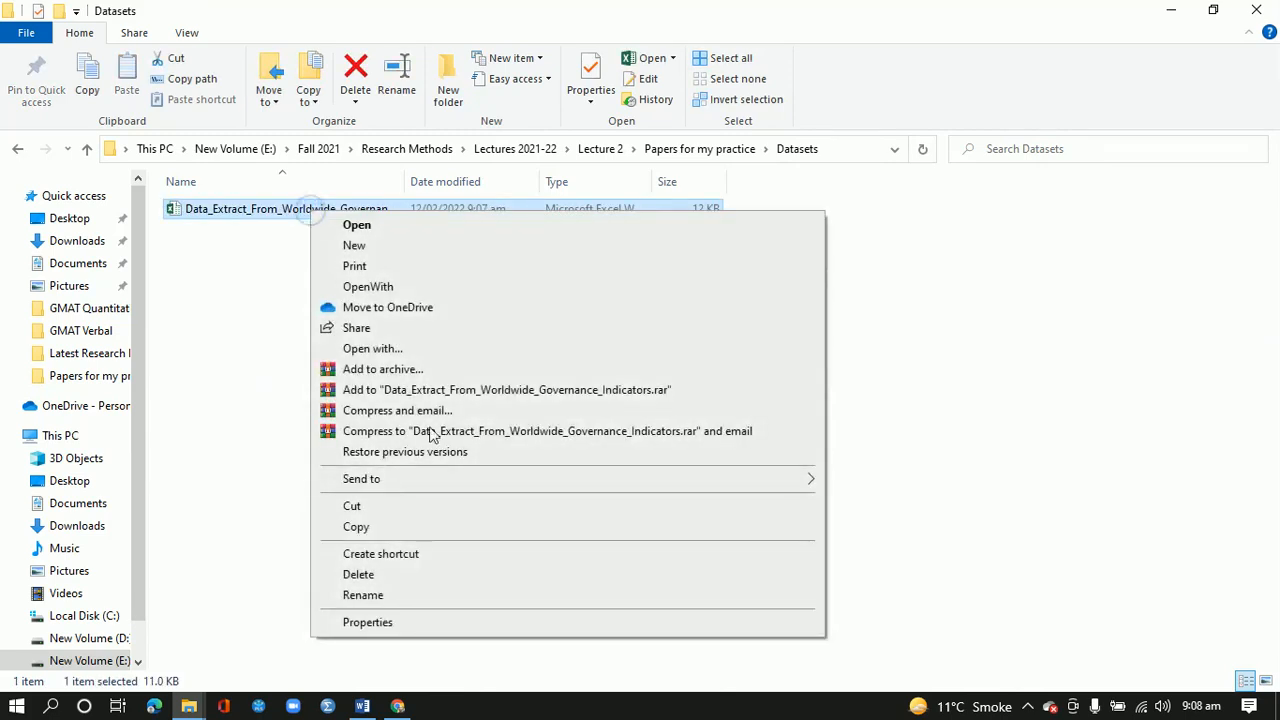
click(443, 594)
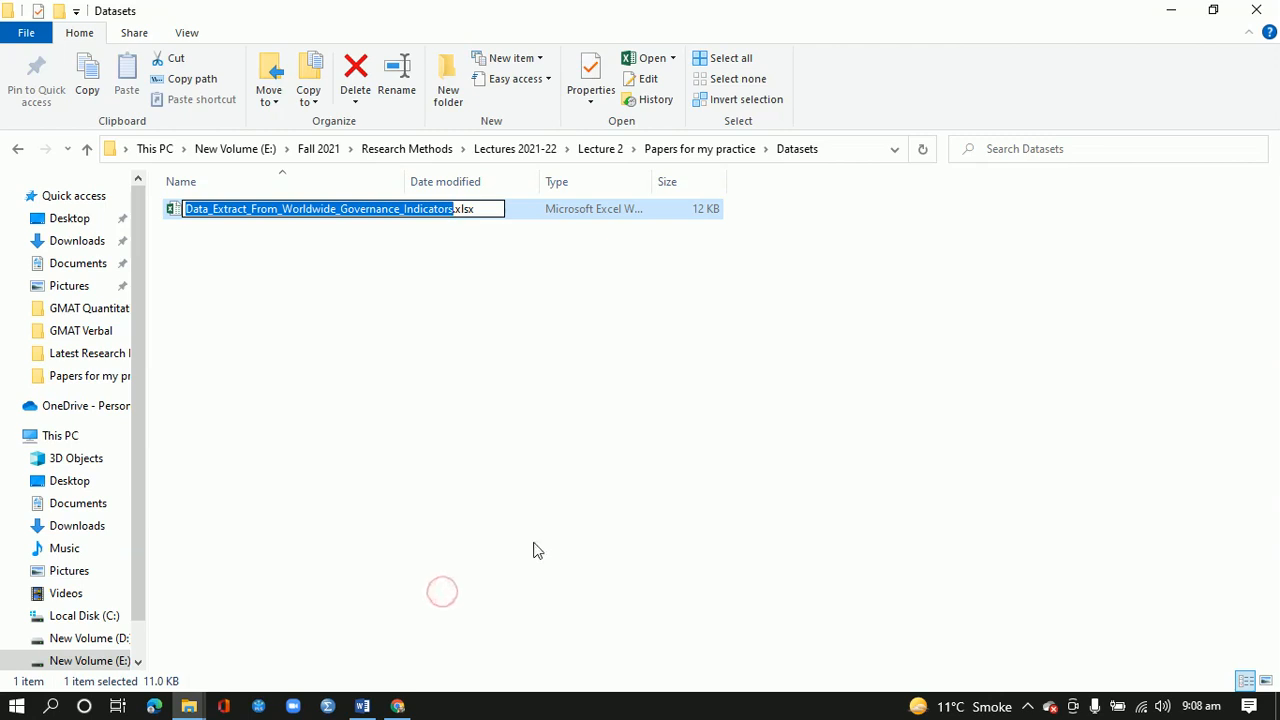
text(WGI)
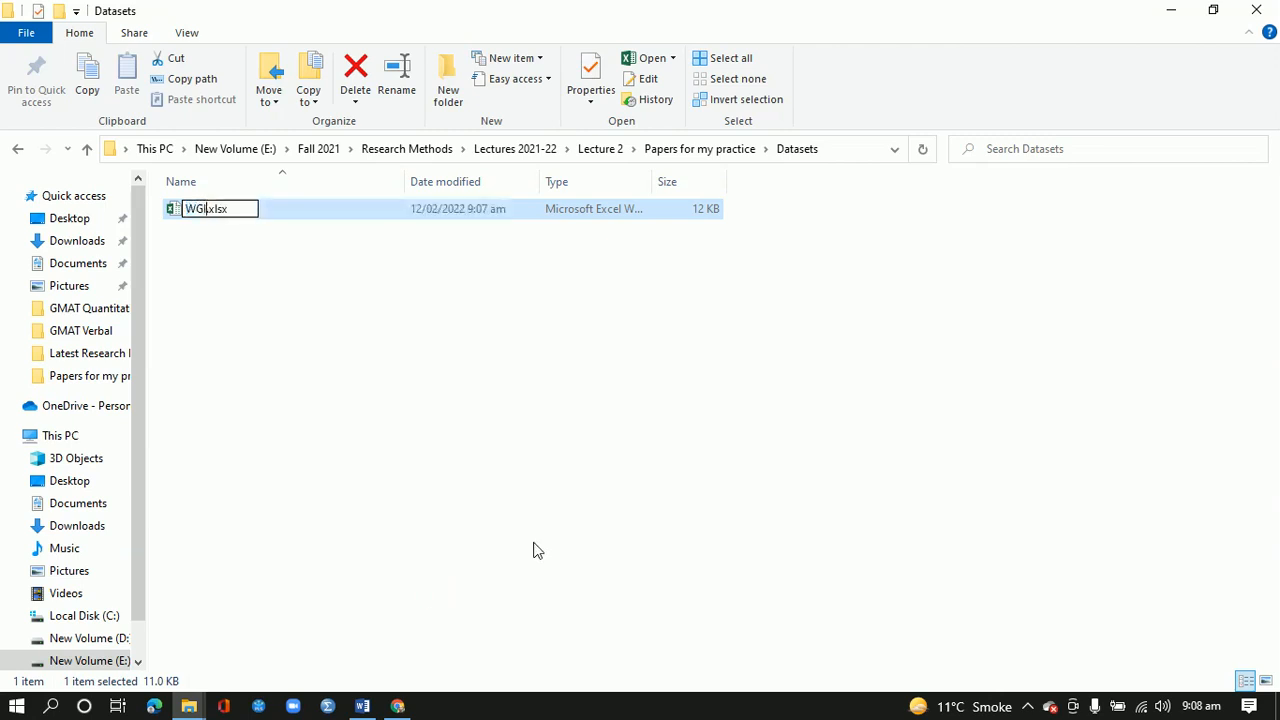
key(Return)
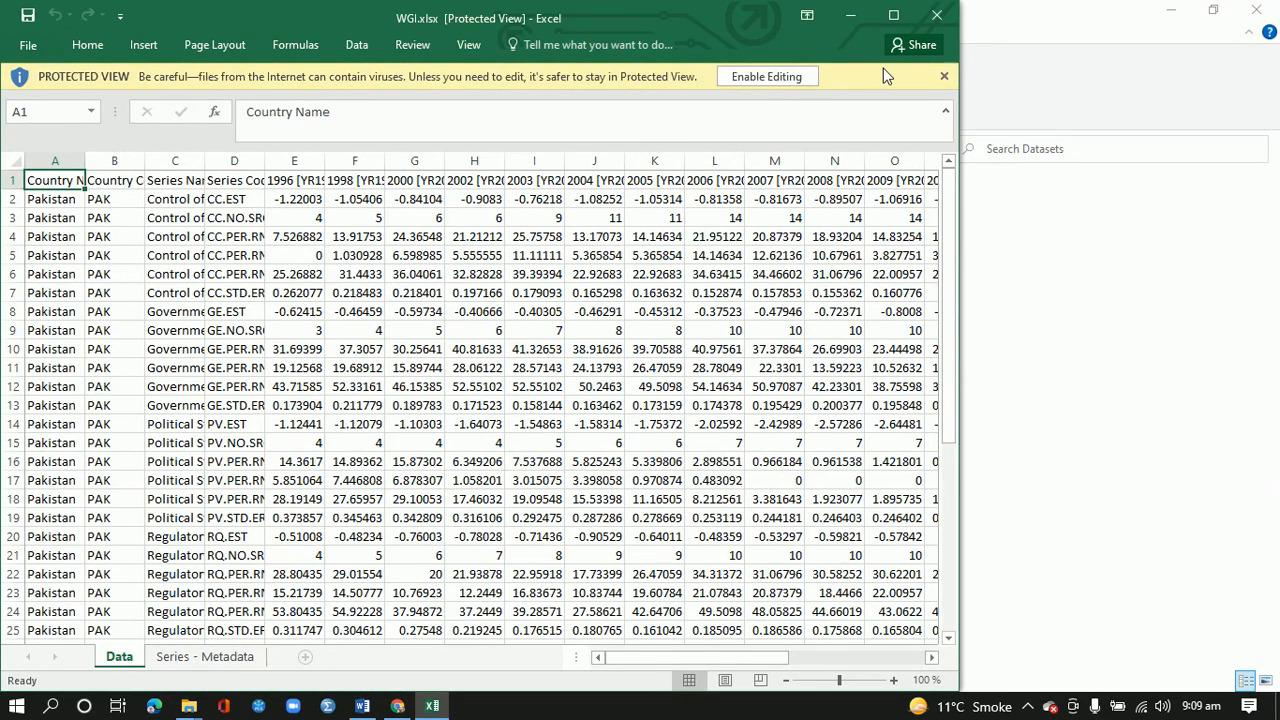
Maximize the WGI workbook's Excel window and enable editing.
click(890, 18)
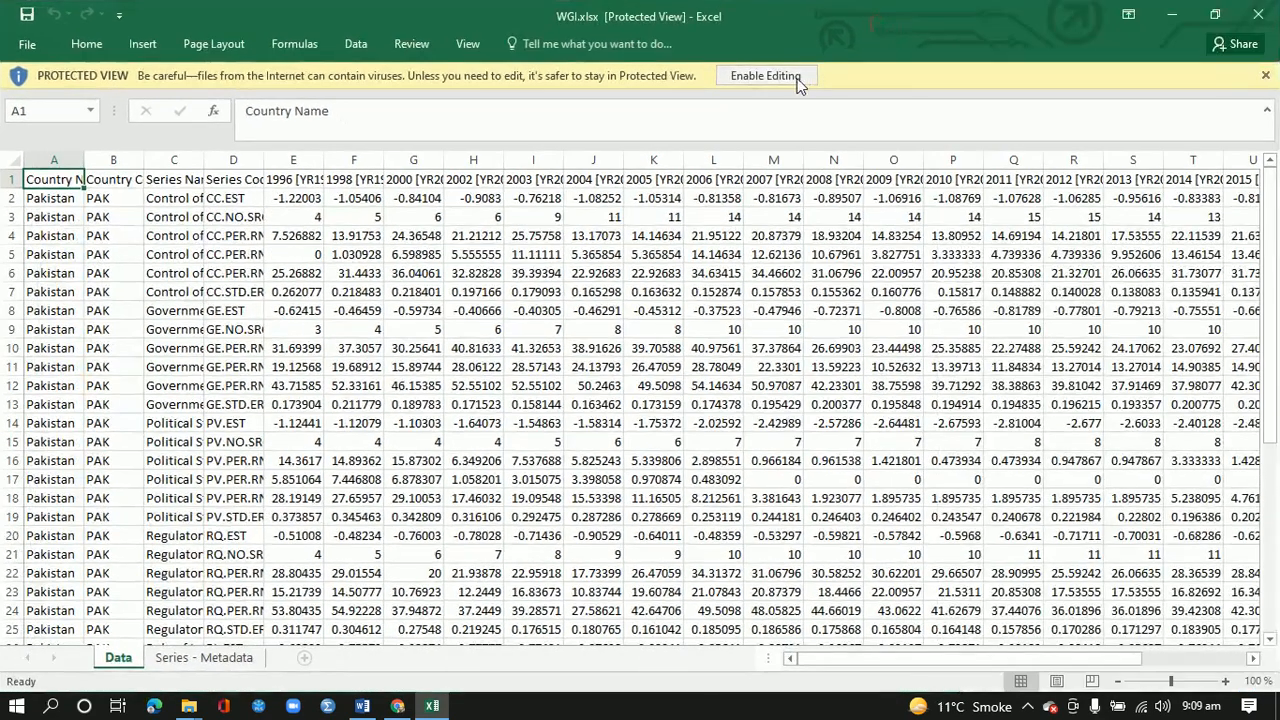
click(766, 76)
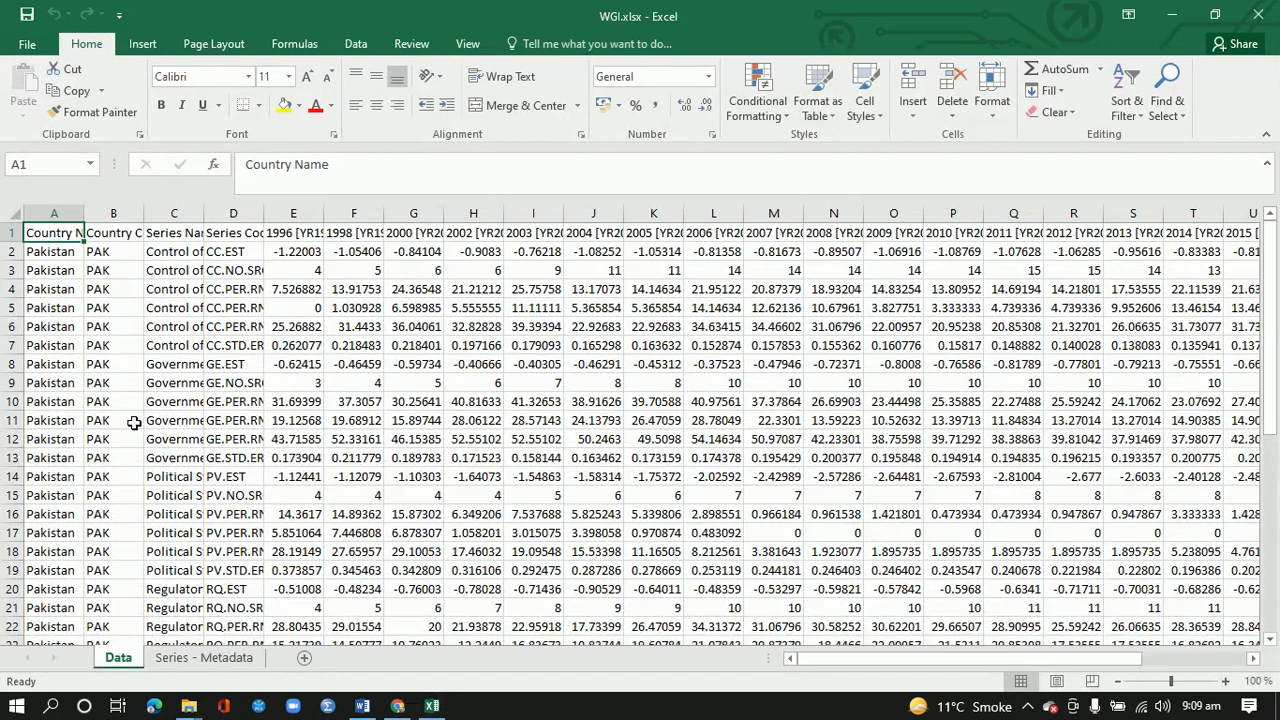
Fit the Code and Indicator Name columns of the Series - Metadata sheet to their contents and view the remaining columns.
click(204, 657)
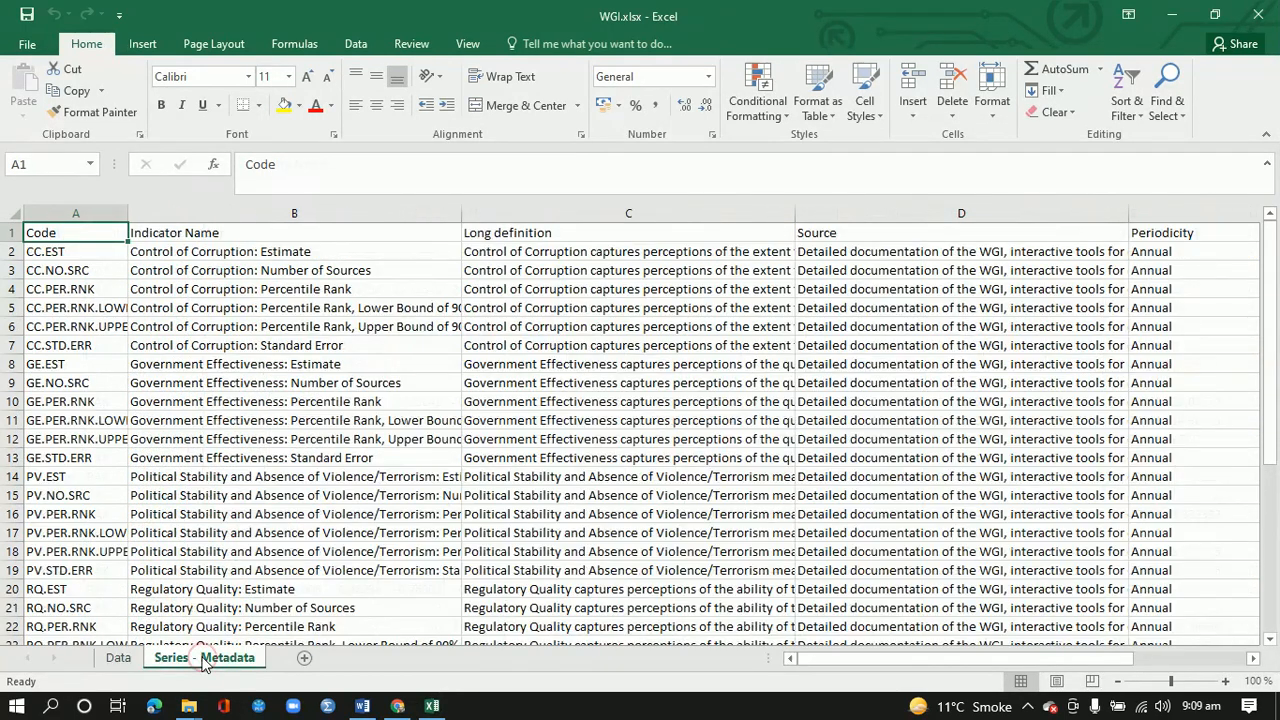
double_click(128, 215)
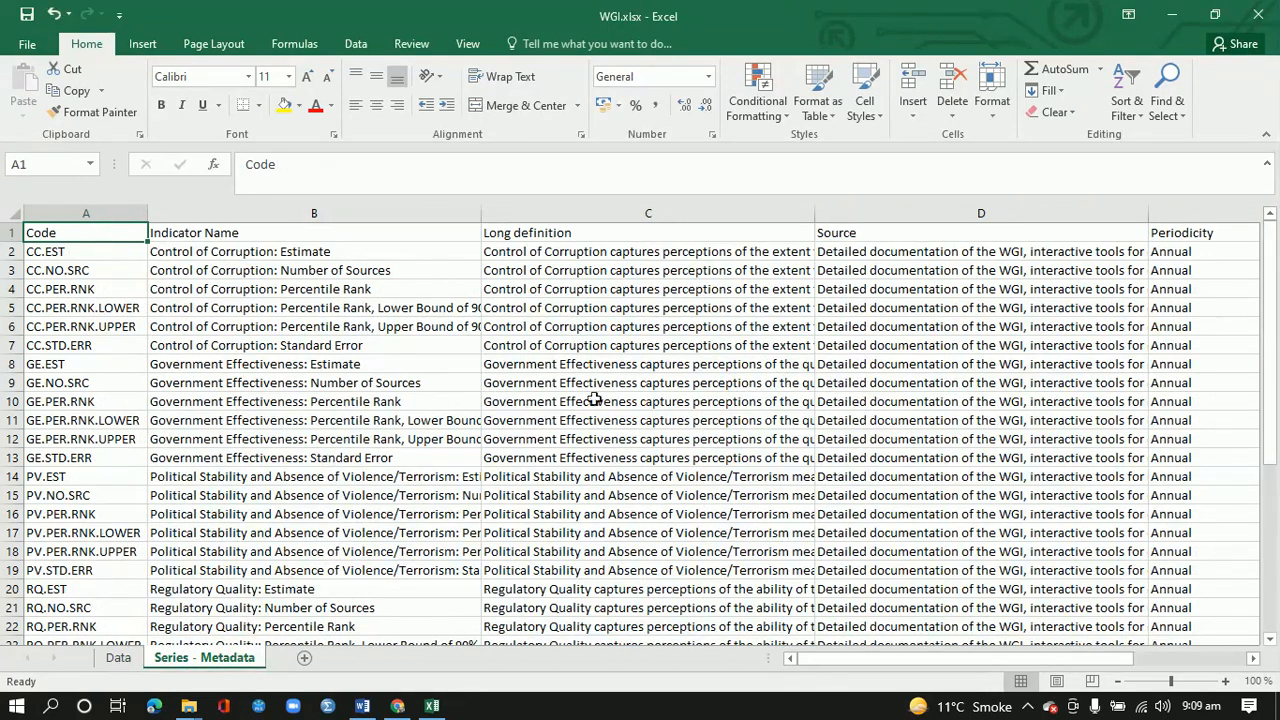
double_click(482, 213)
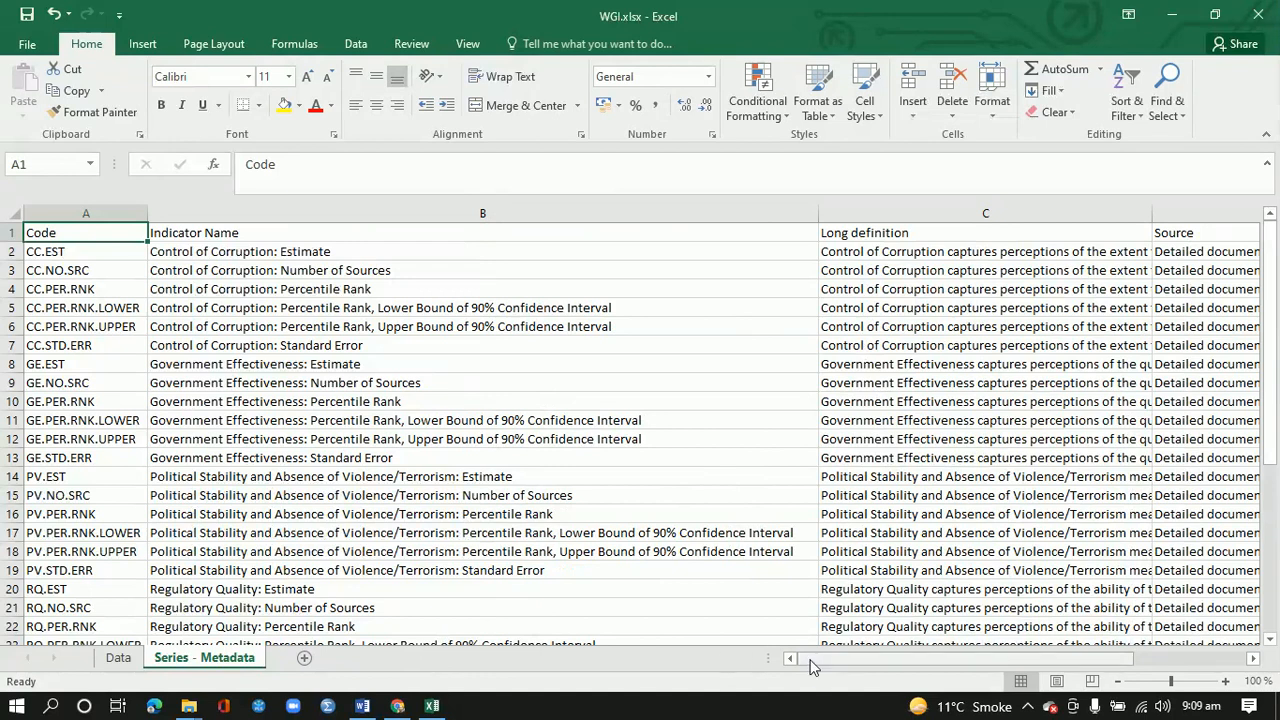
drag(816, 667, 1068, 676)
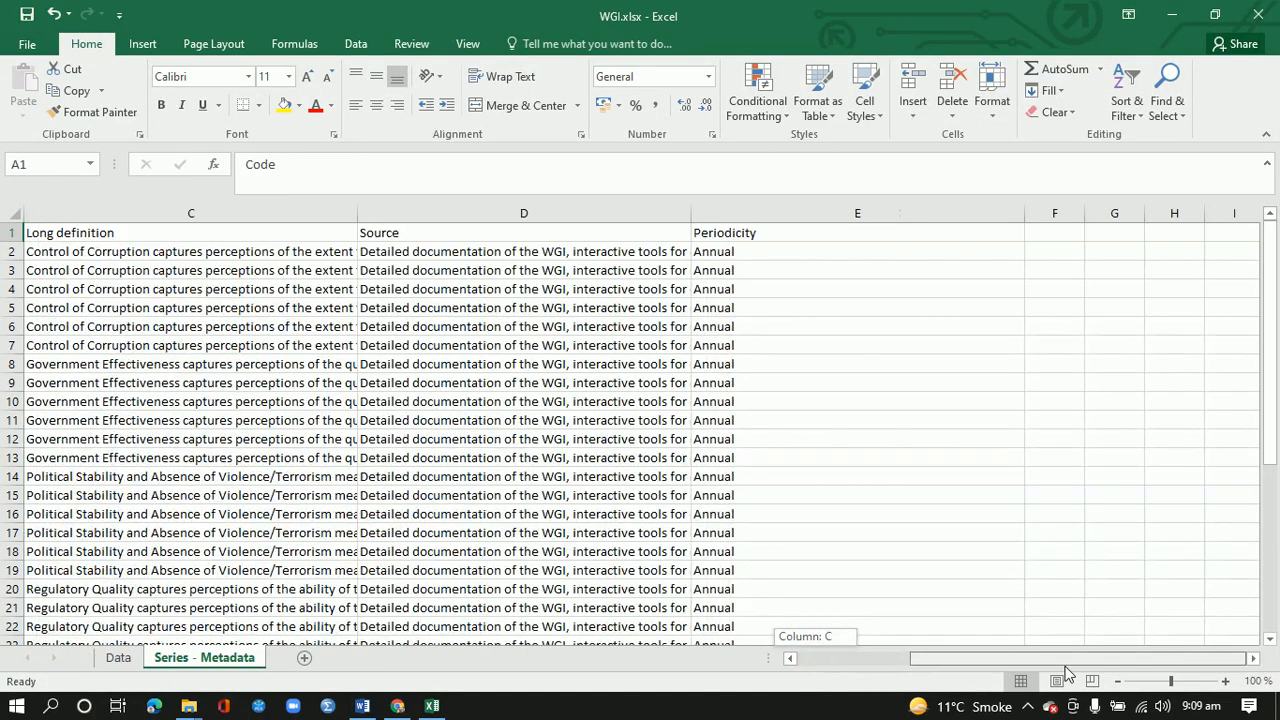
drag(967, 680, 680, 668)
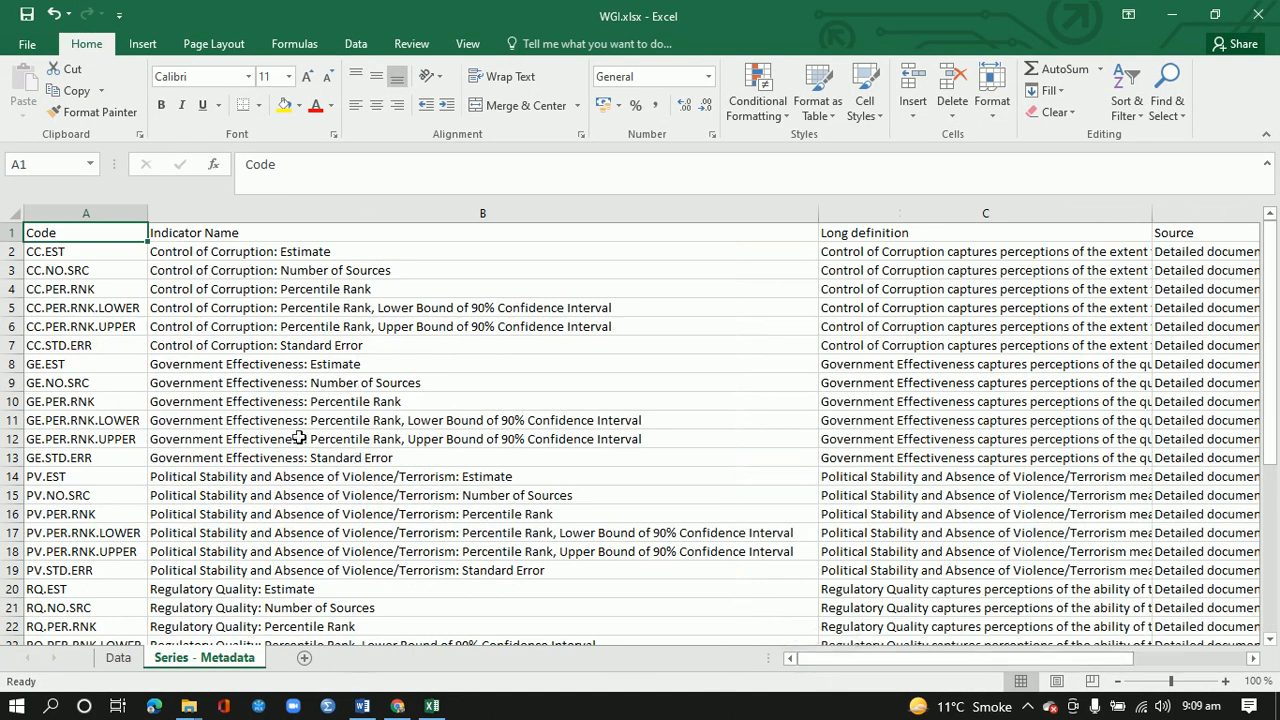
Examine the metadata rows for the Control of Corruption, Government Effectiveness and Political Stability estimates.
click(218, 272)
click(215, 251)
drag(114, 249, 866, 252)
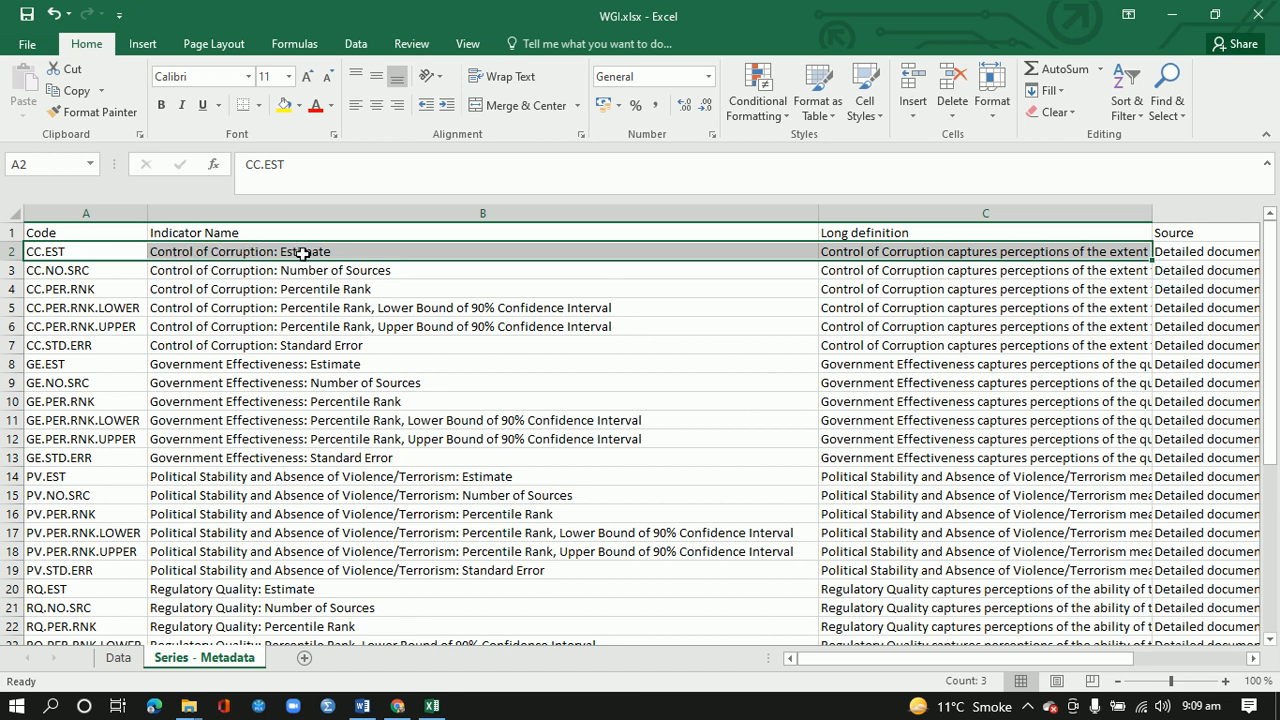
click(172, 364)
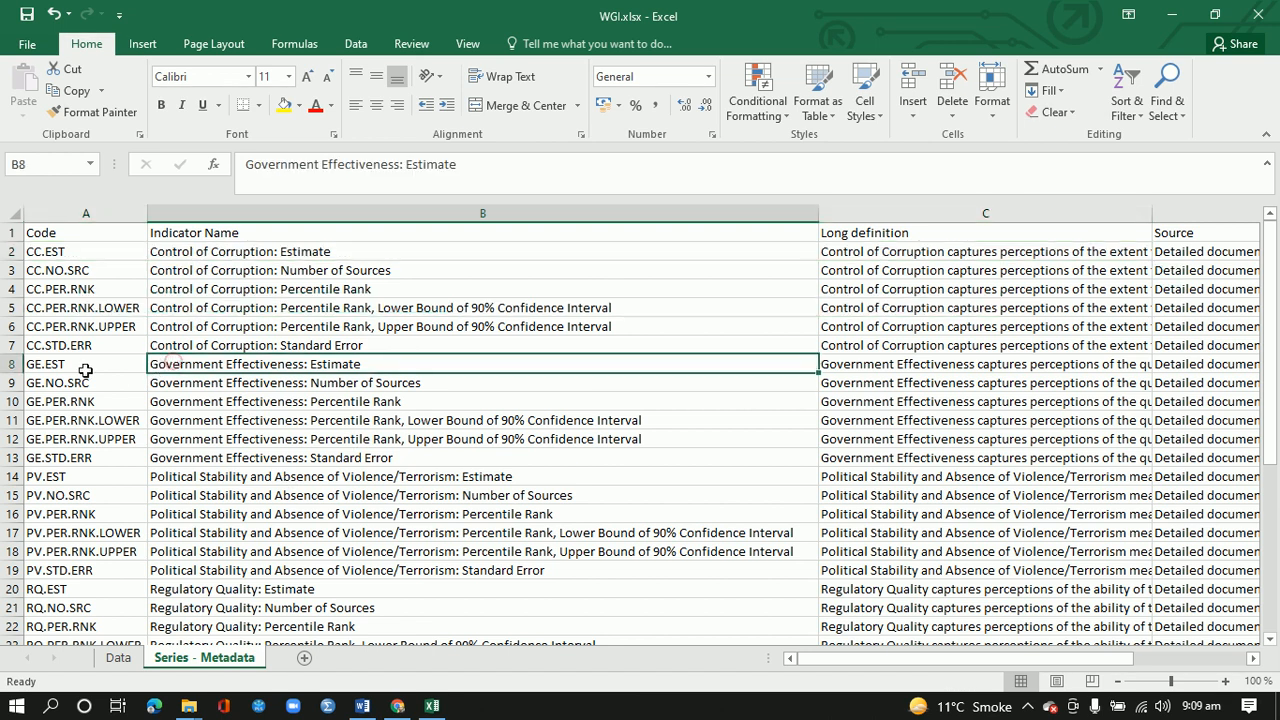
click(14, 364)
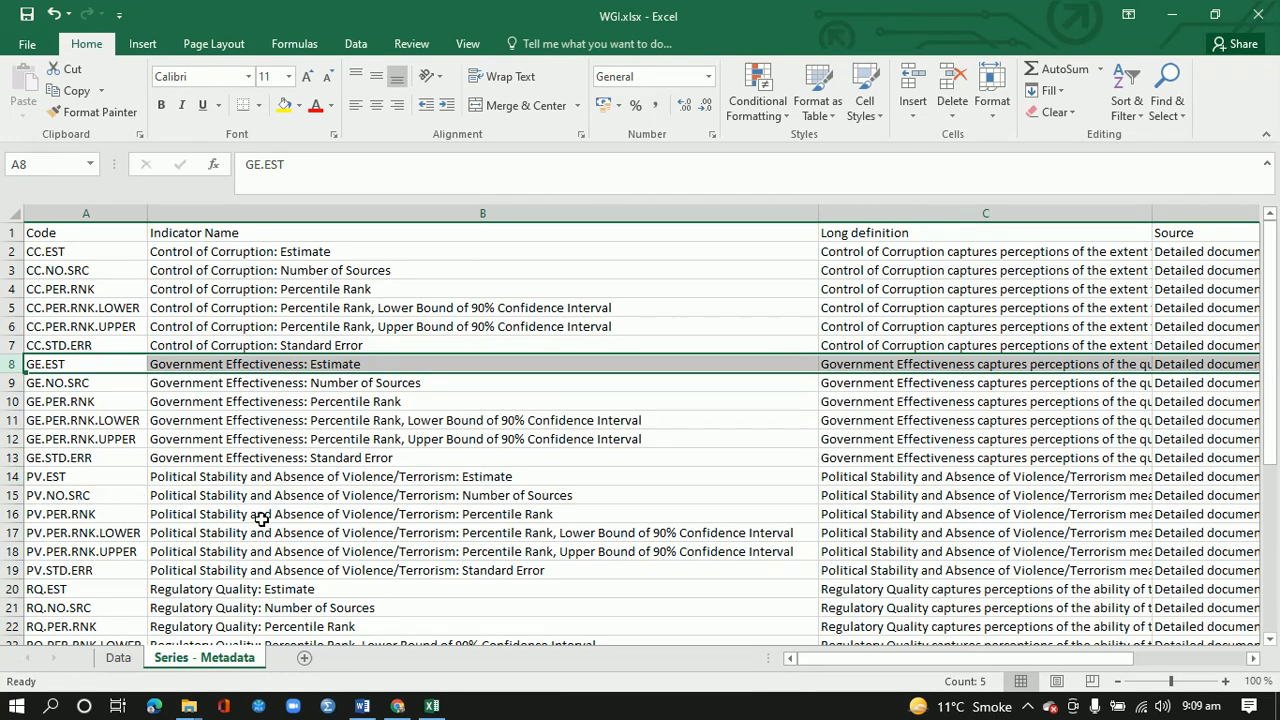
click(305, 480)
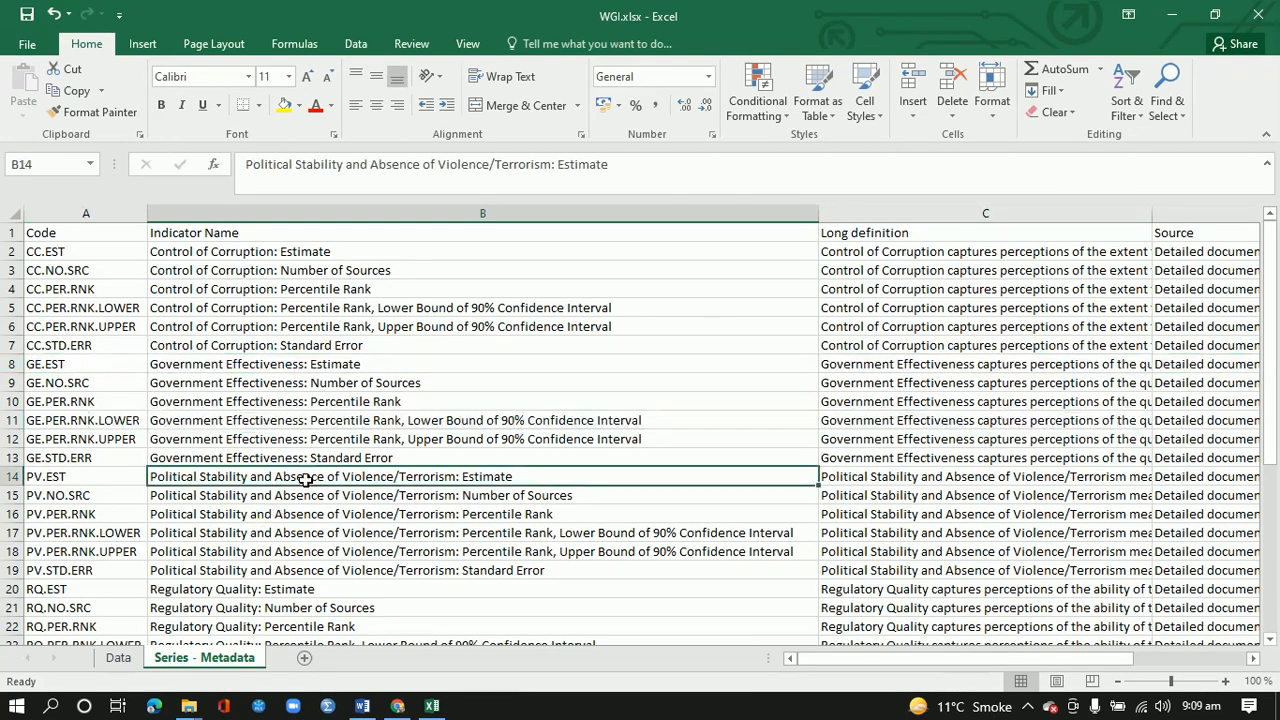
Fit the Series Name column of the Data sheet to its contents and select the Control of Corruption: Estimate row.
click(121, 661)
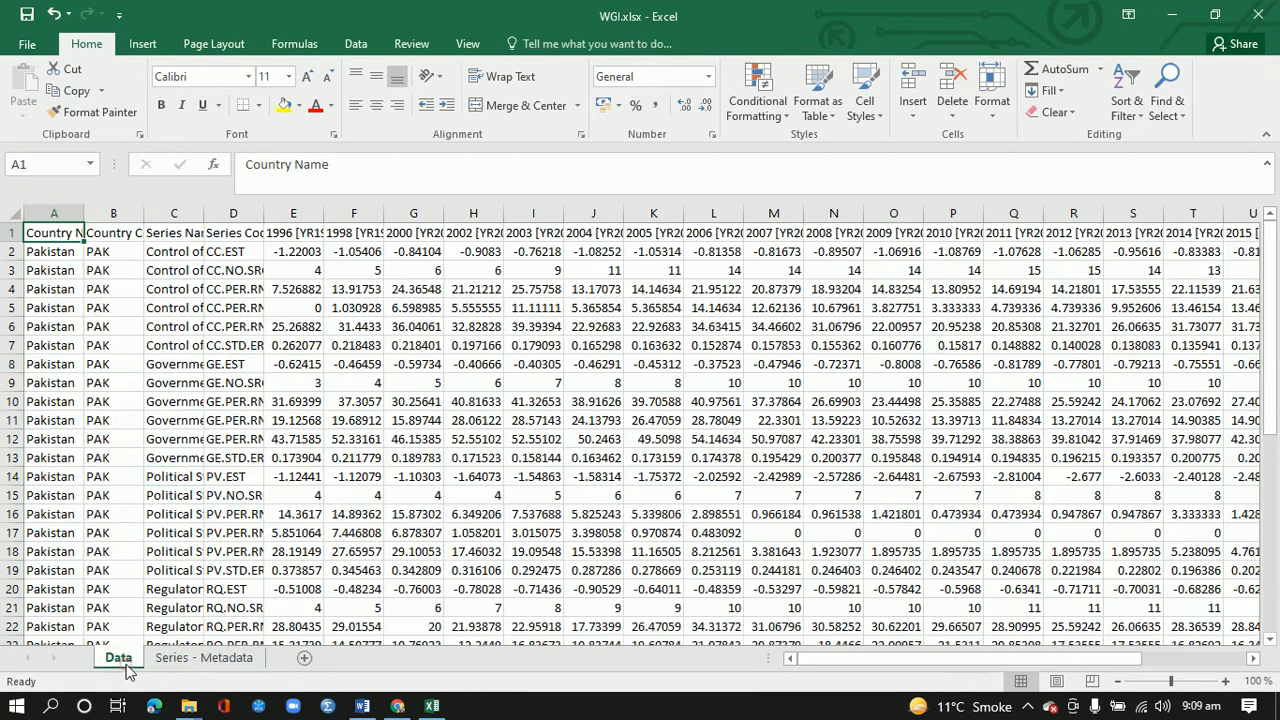
double_click(204, 214)
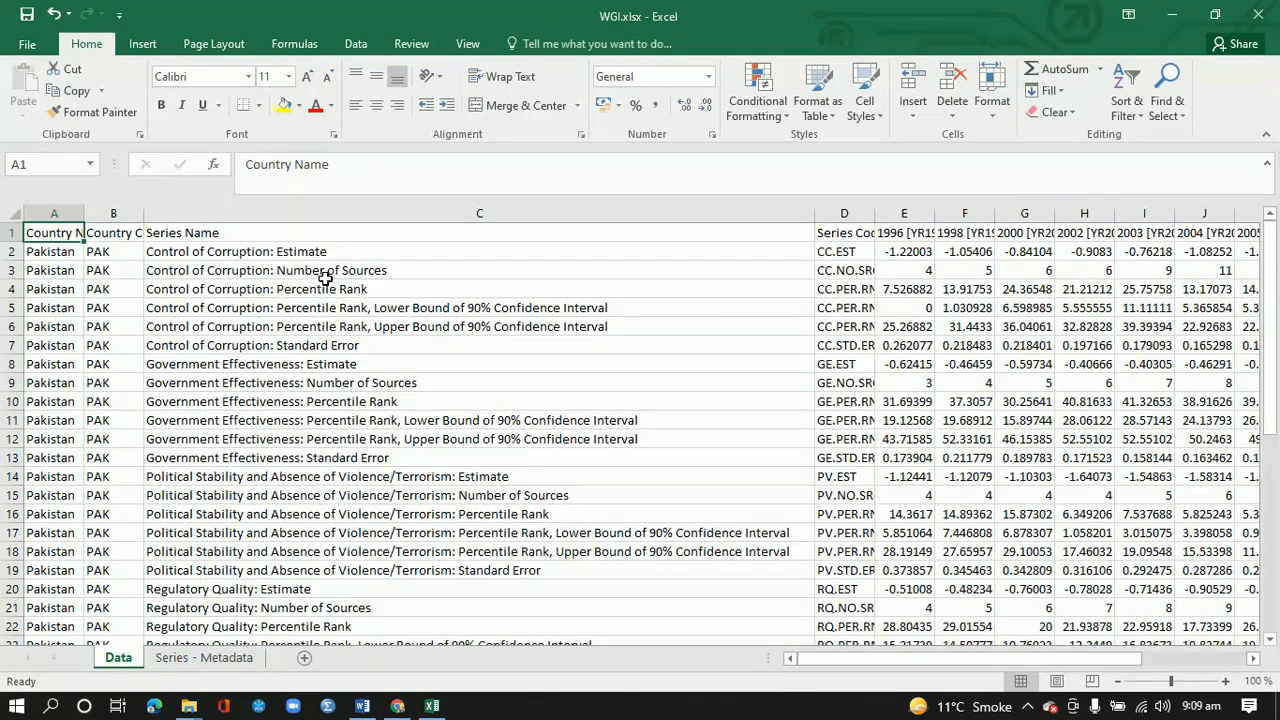
click(320, 251)
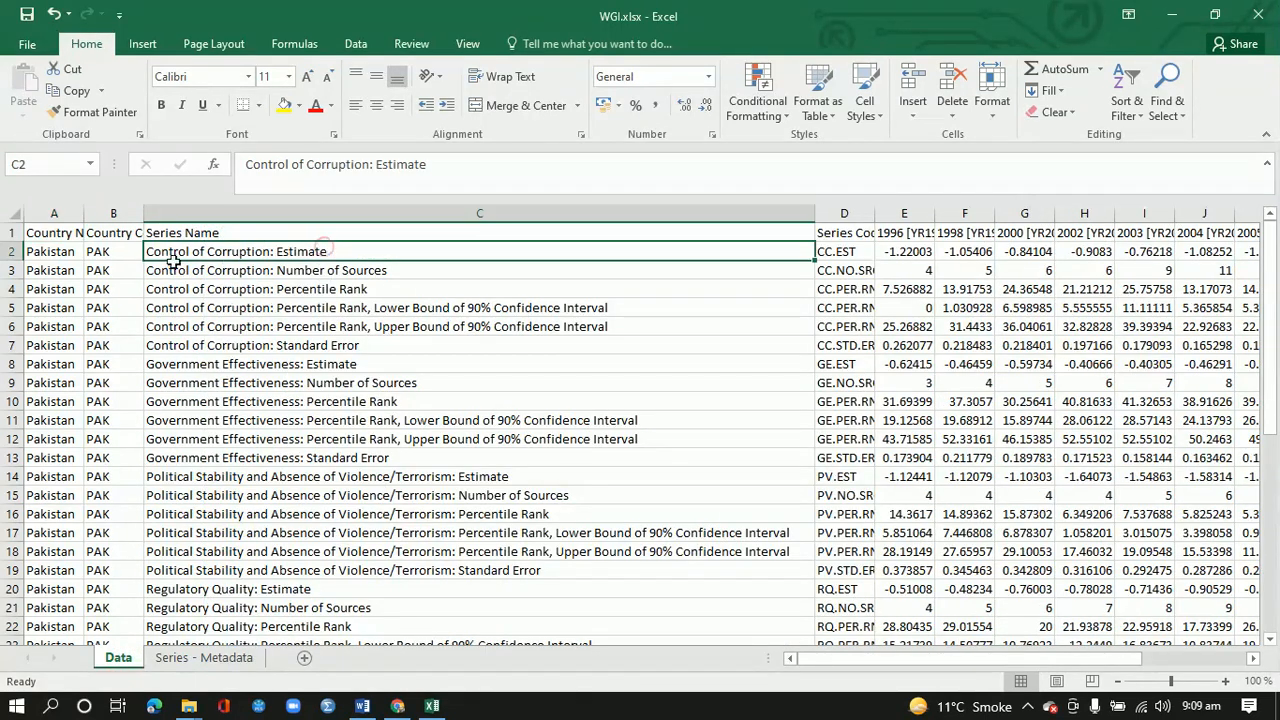
click(7, 252)
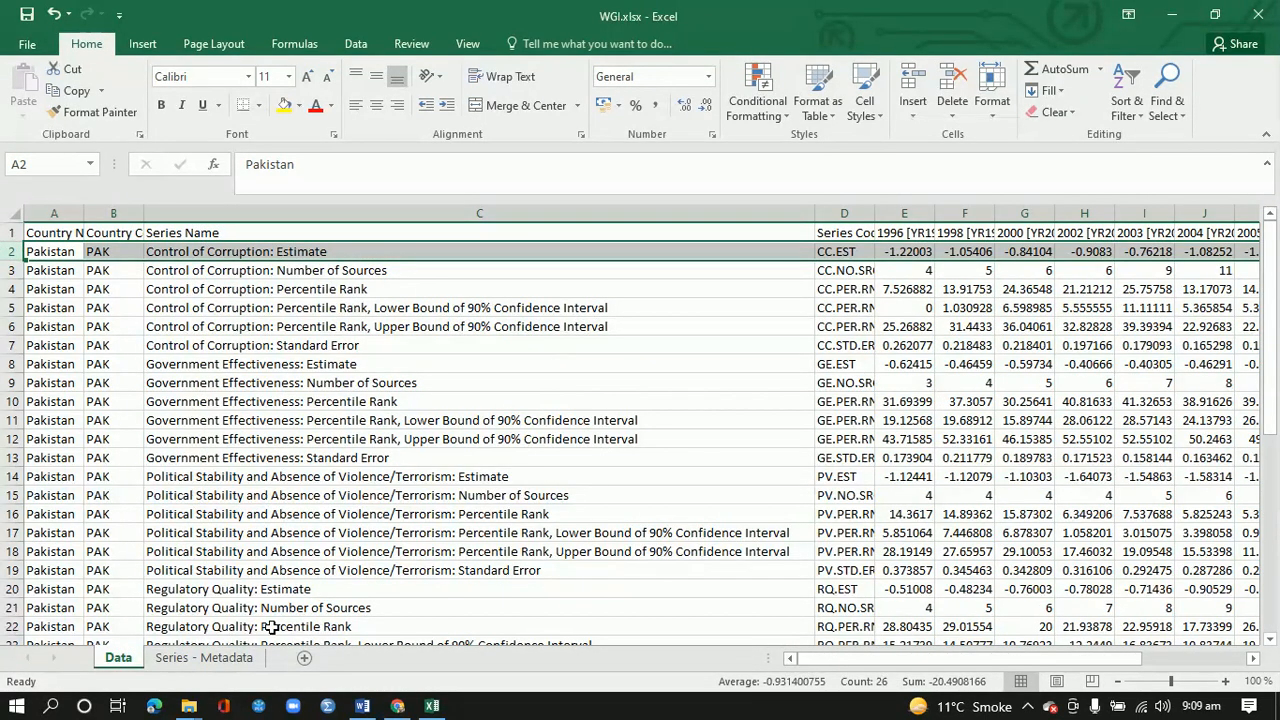
Add a new worksheet after the Data sheet and enter the heading Years in cell A1.
click(305, 659)
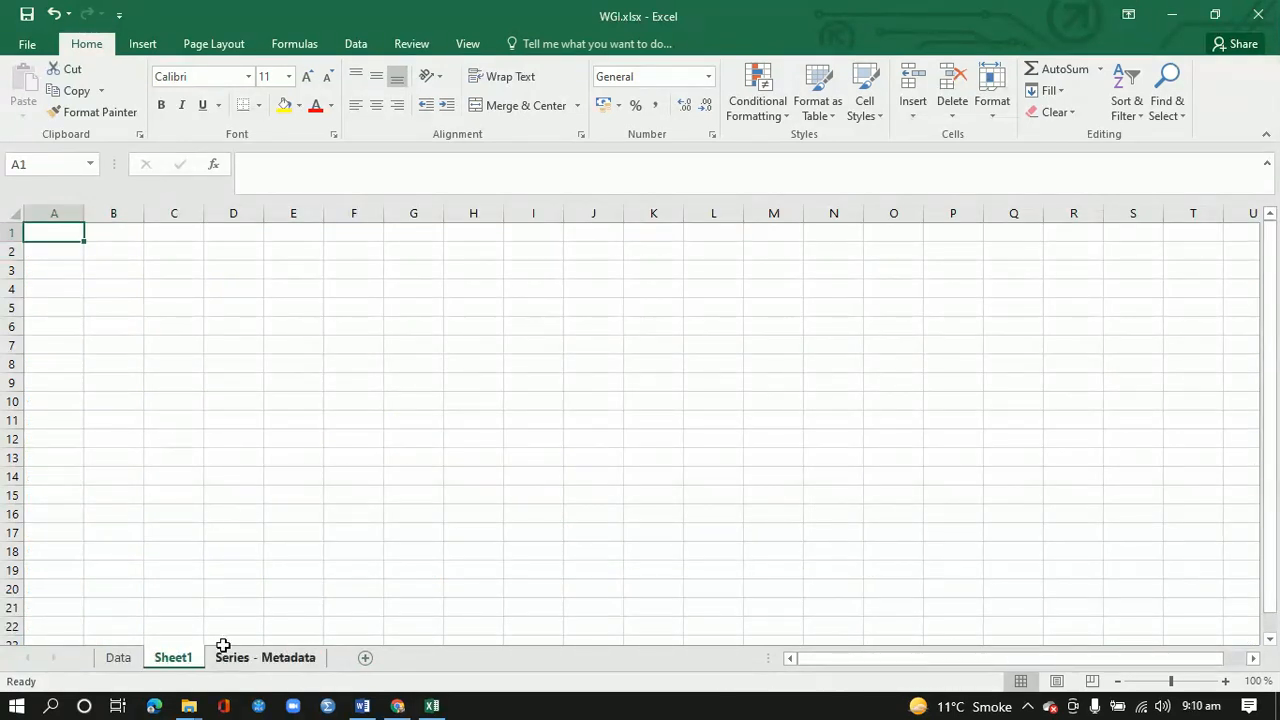
click(116, 662)
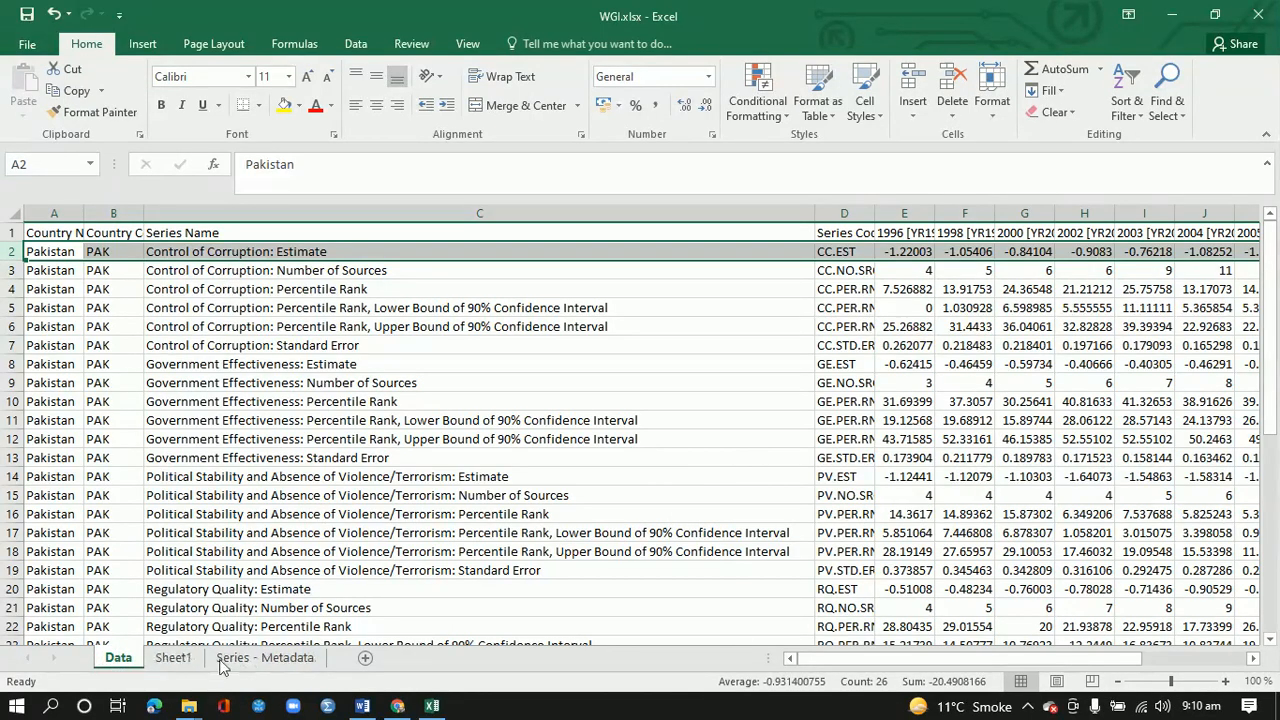
click(176, 660)
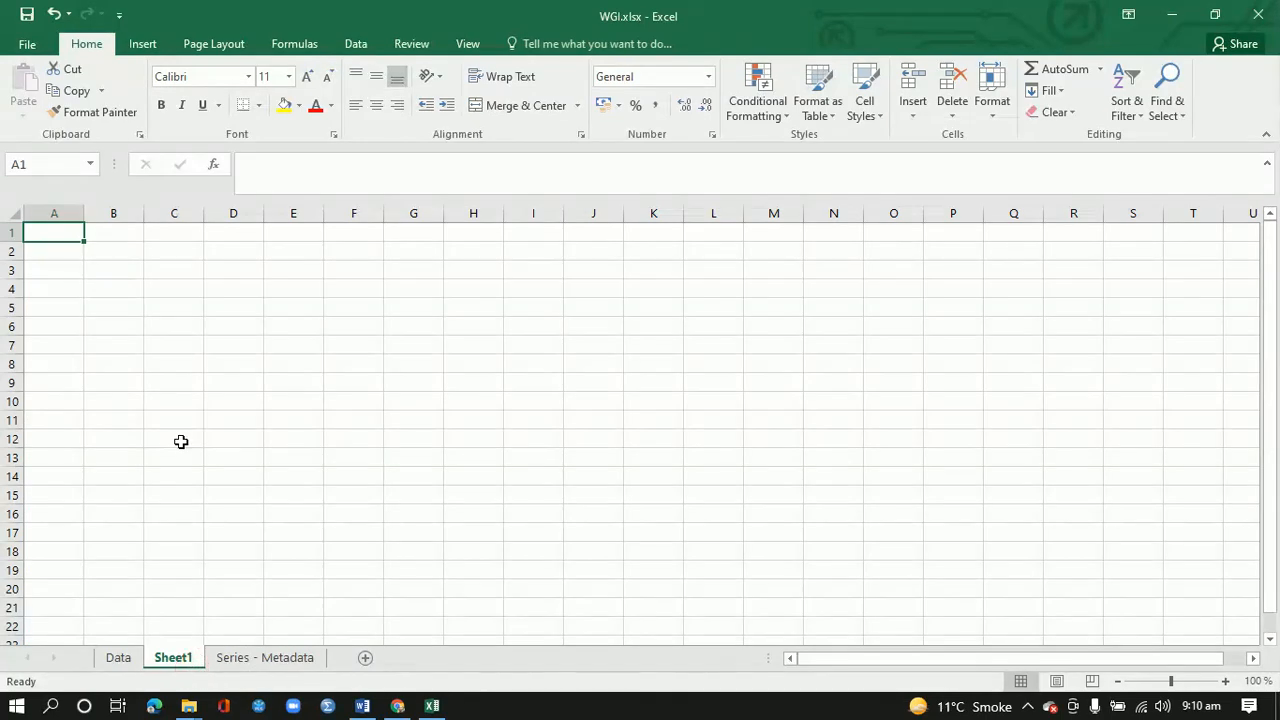
text(Years)
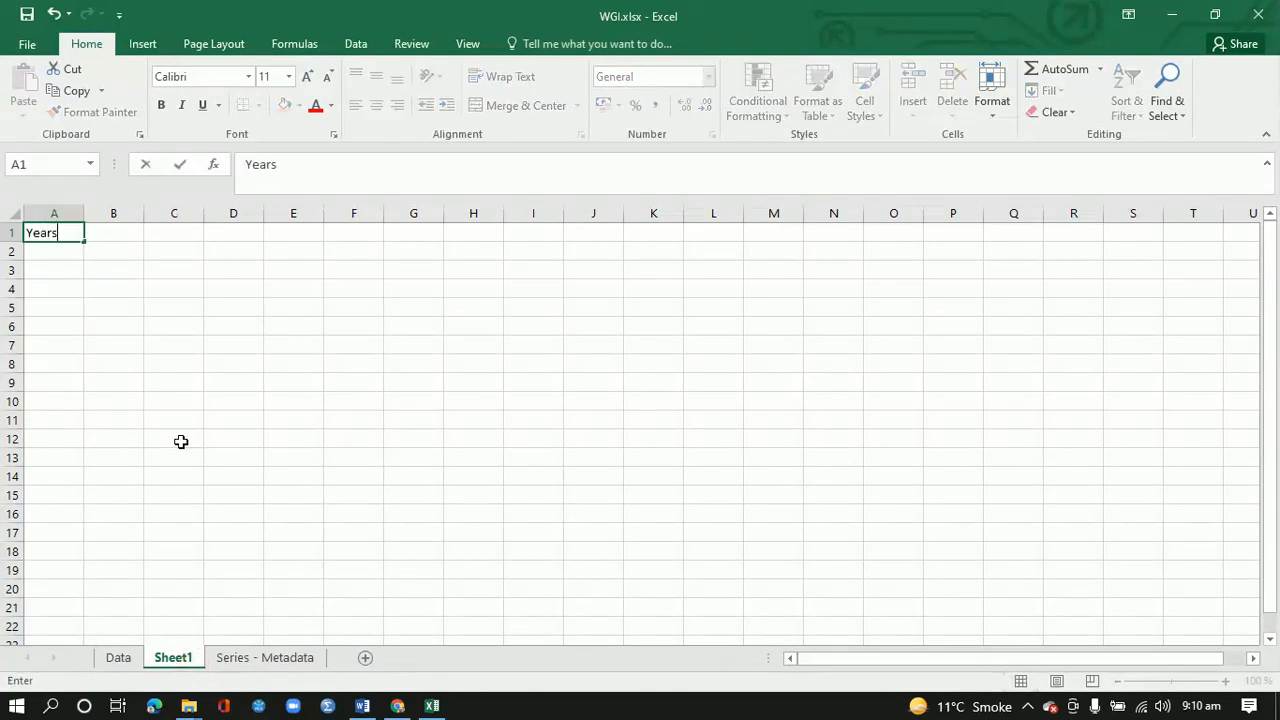
click(49, 254)
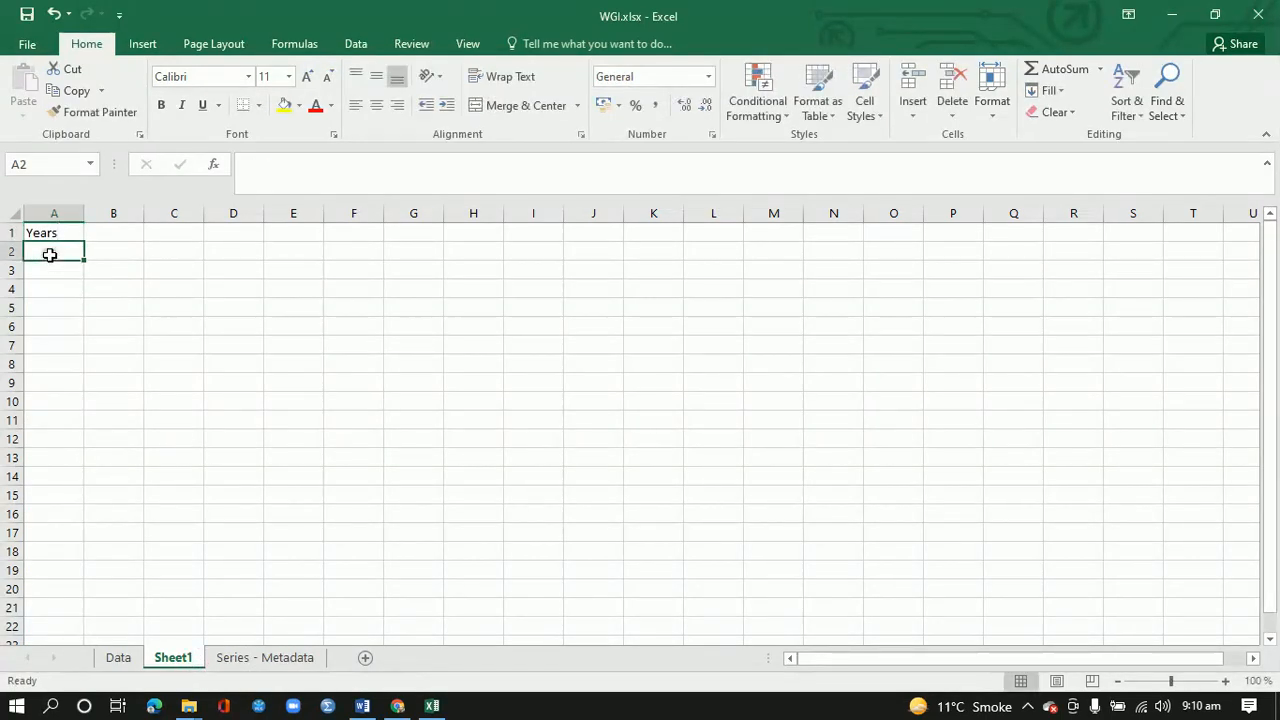
Enter the heading Corruption in B1 of Sheet1 for the Control of Corruption estimate and fit column B to it.
click(111, 228)
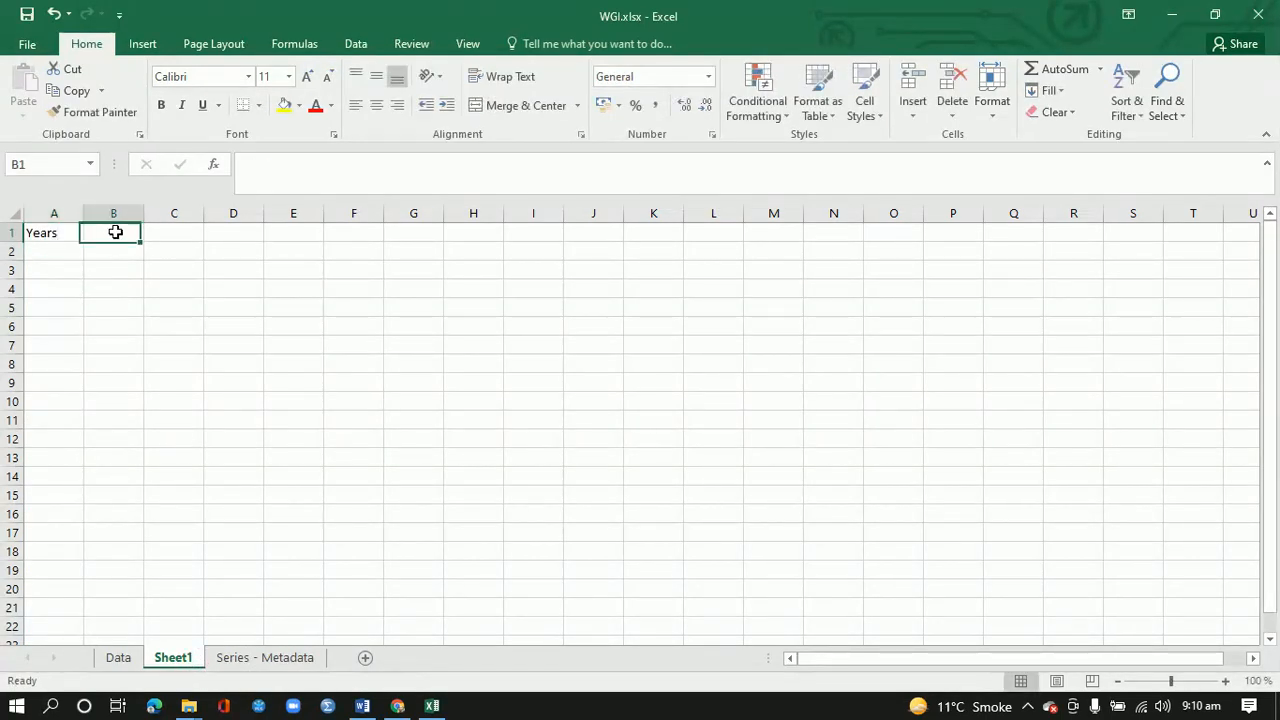
click(125, 658)
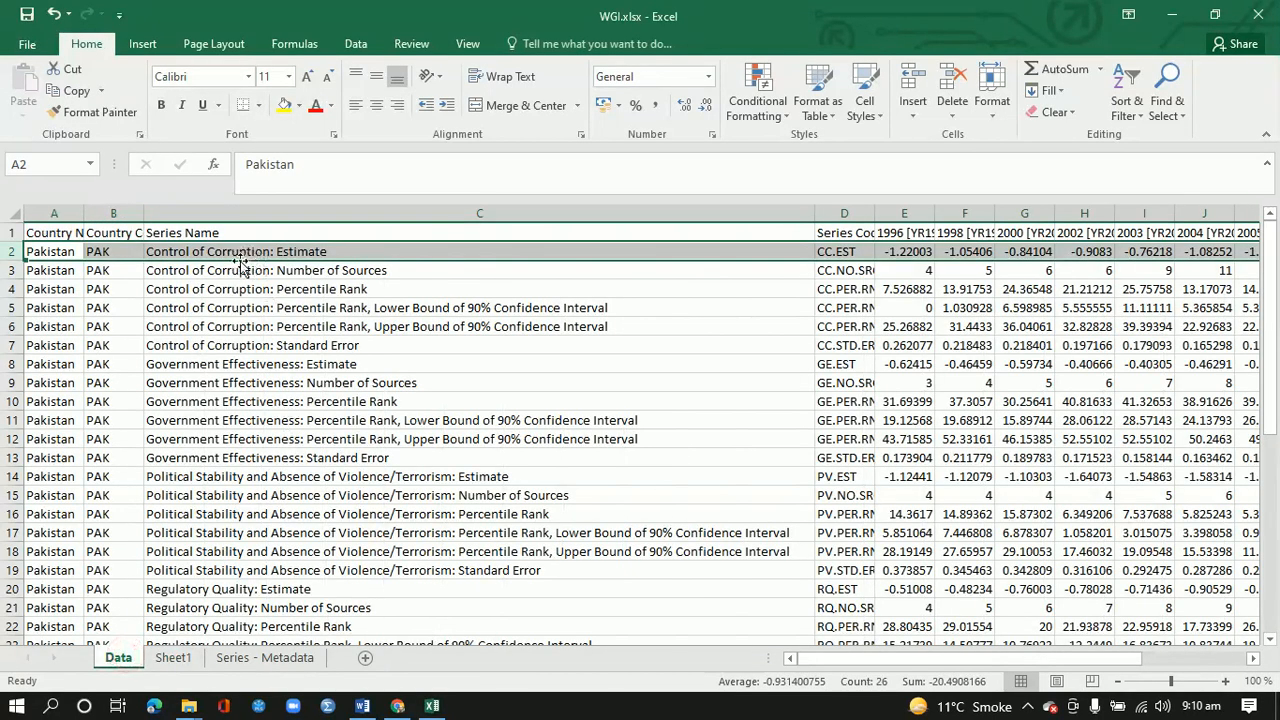
click(172, 658)
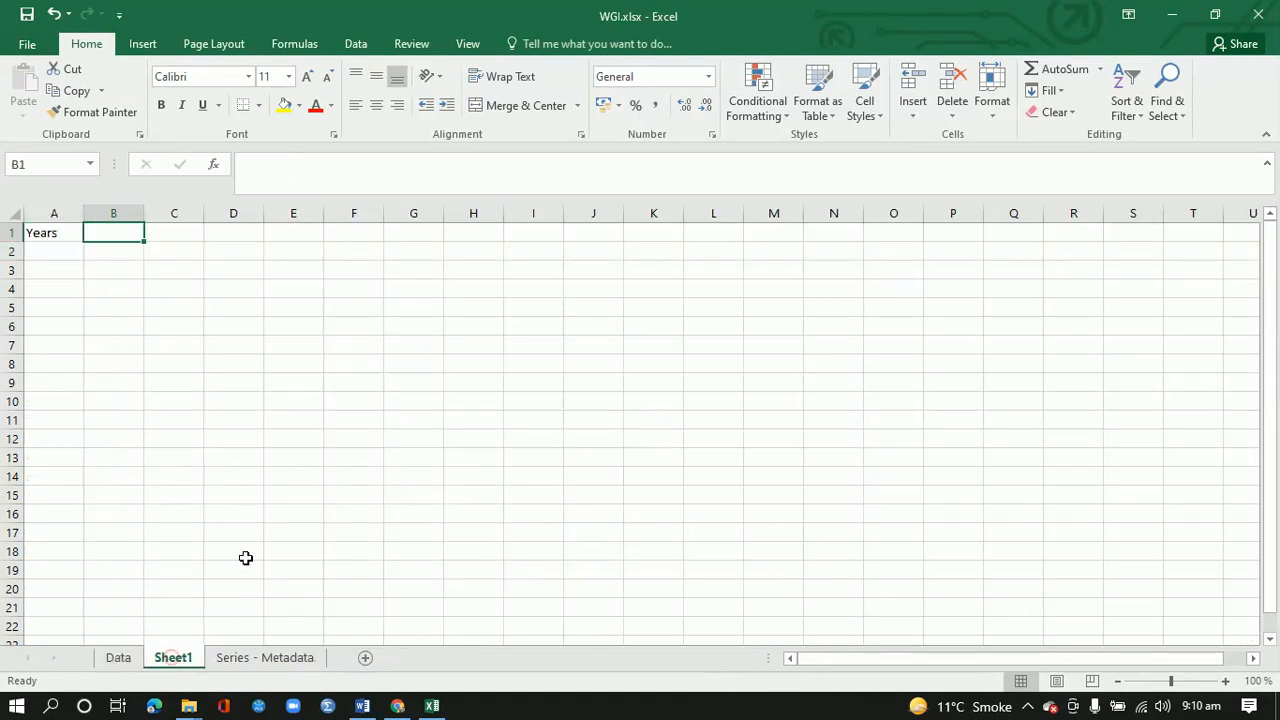
text(Corruption)
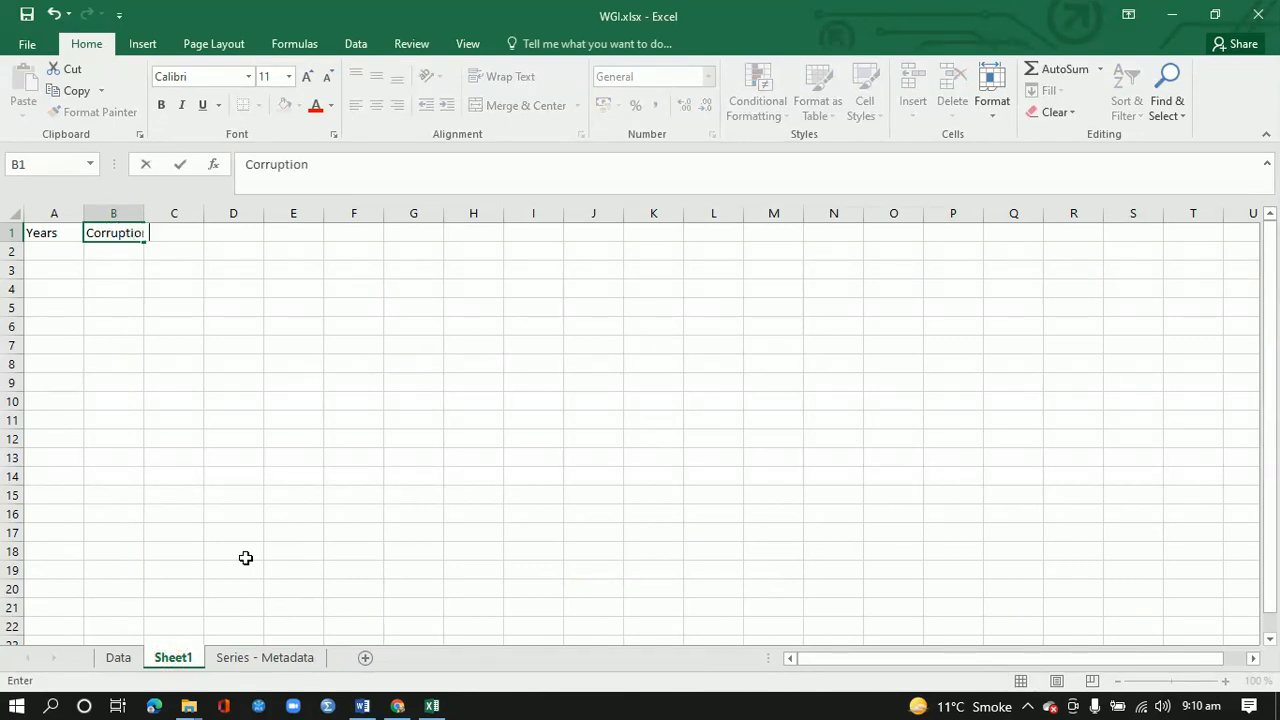
click(146, 312)
double_click(142, 214)
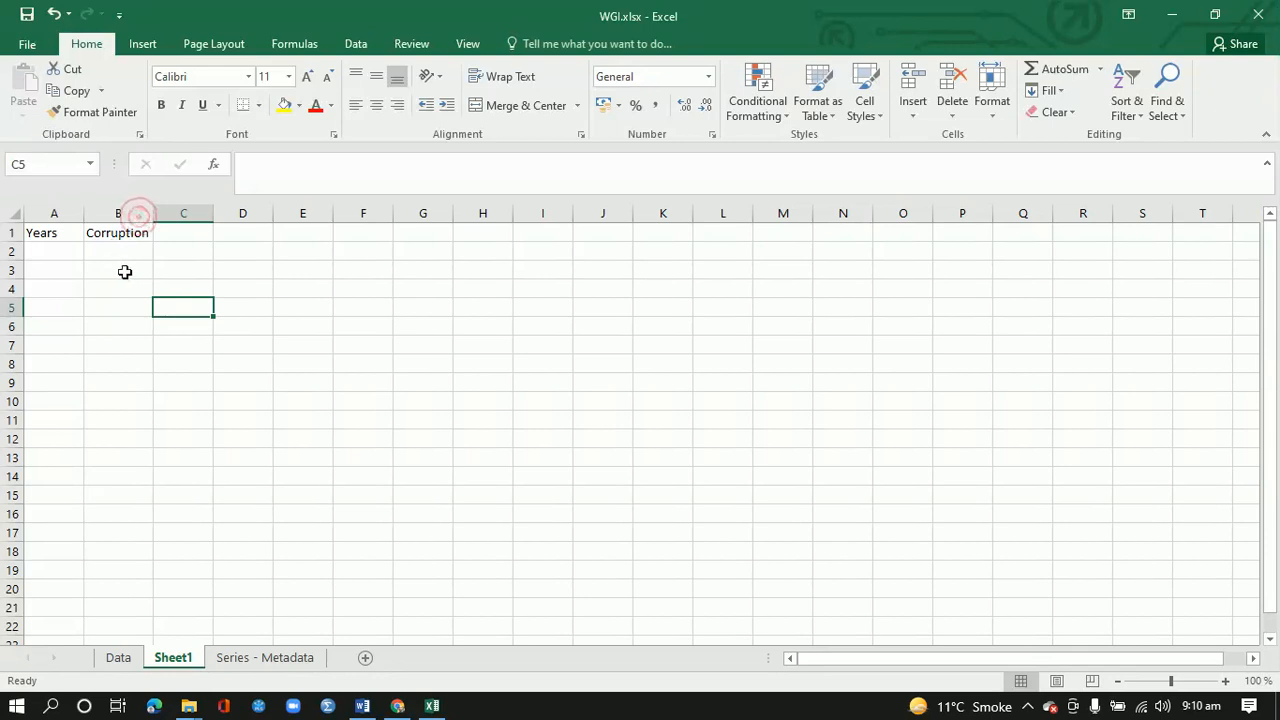
Locate the Government Effectiveness: Estimate series in the Data sheet and enter its heading GE in C1 of Sheet1.
click(175, 234)
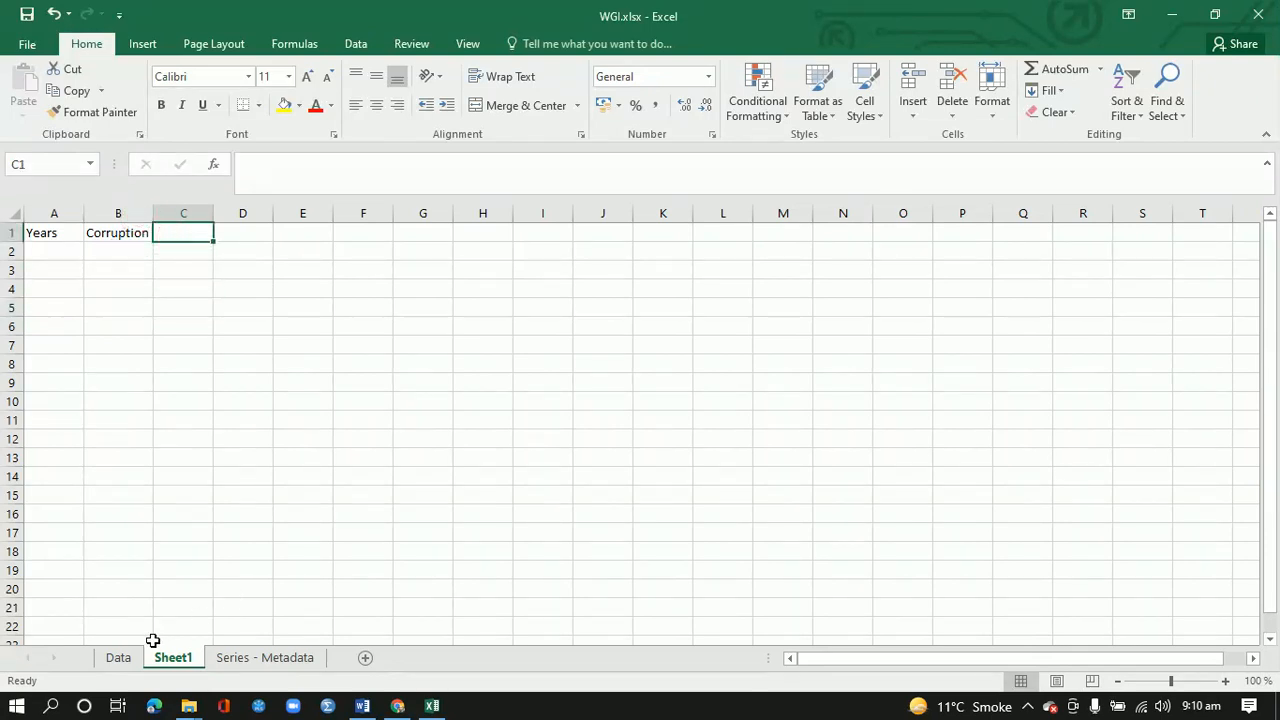
click(122, 659)
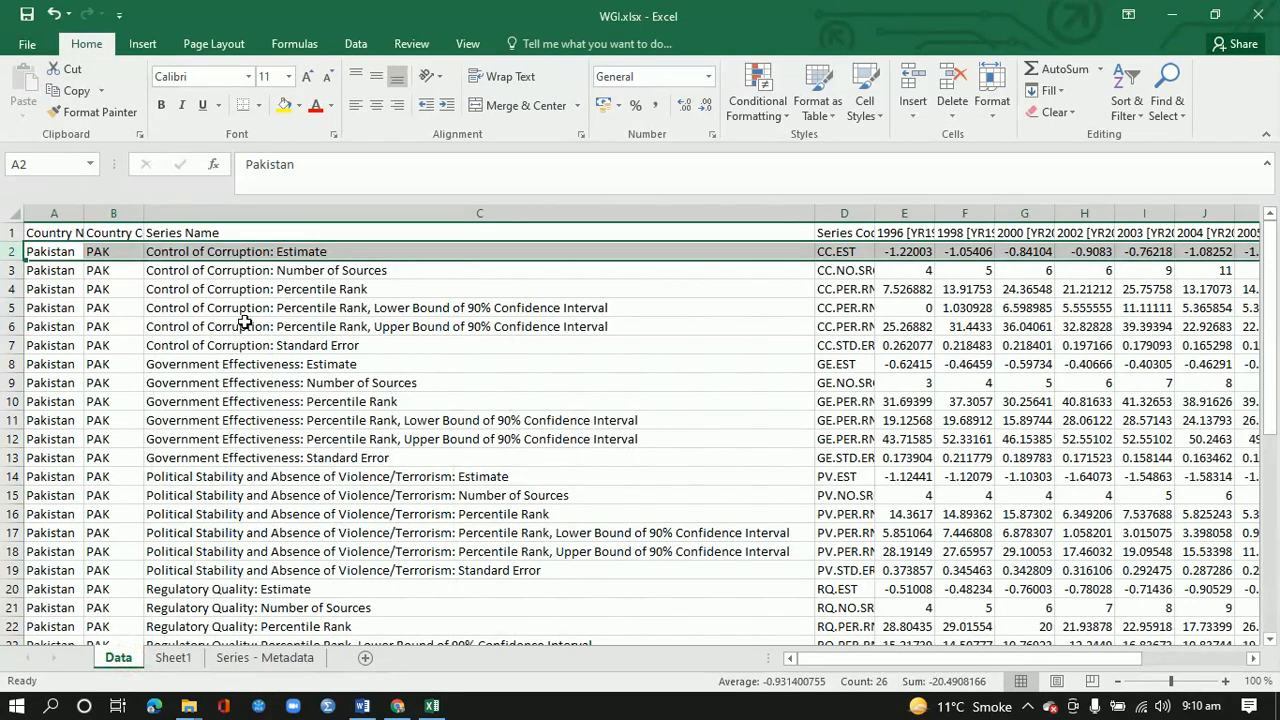
click(187, 364)
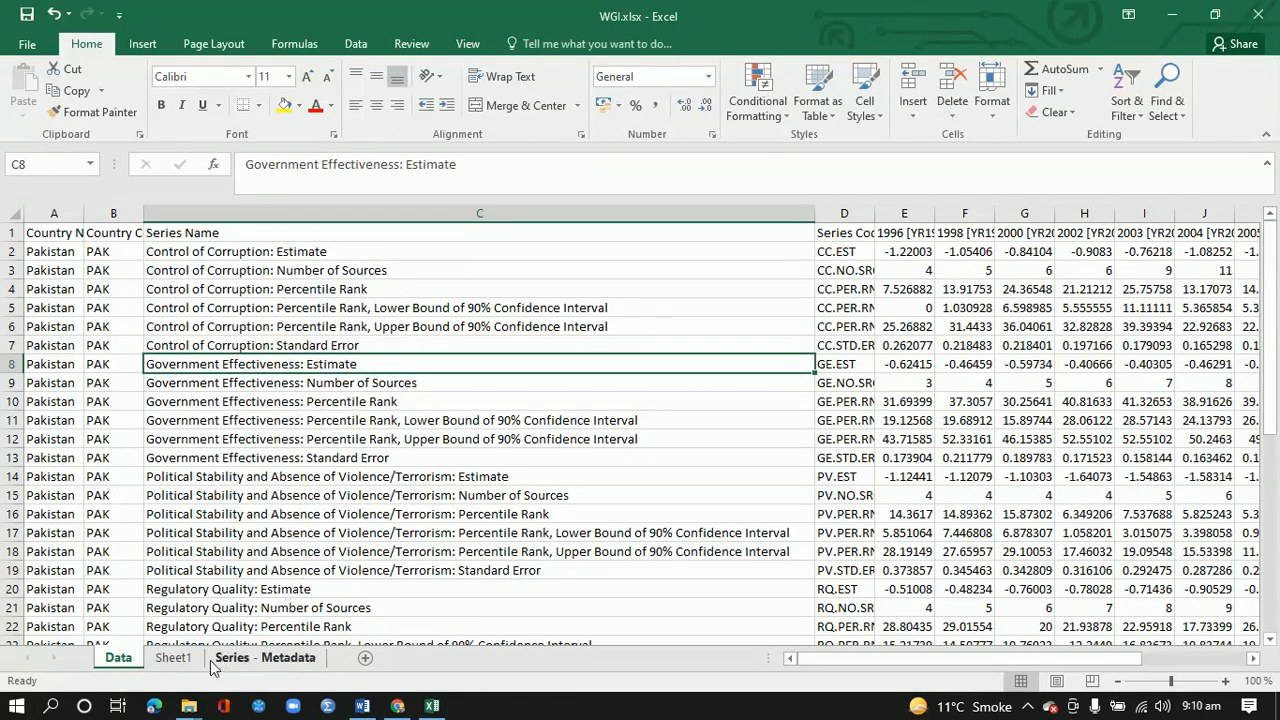
click(172, 657)
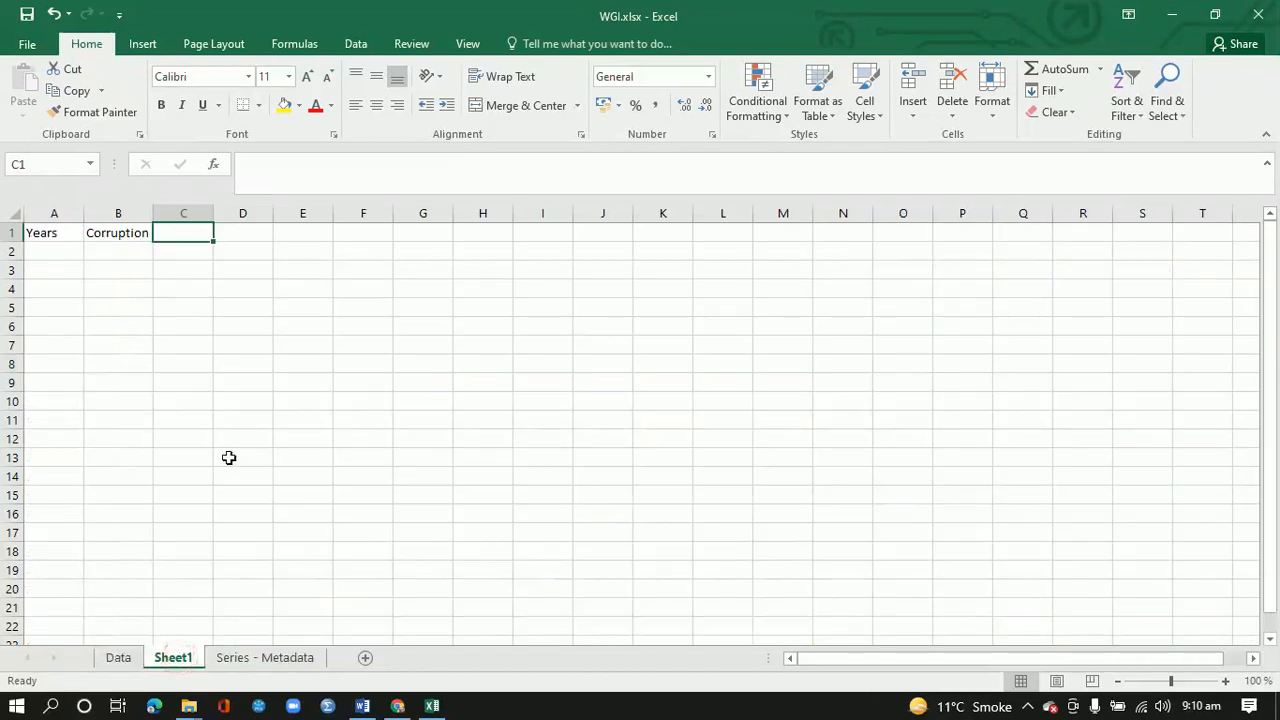
text(GE)
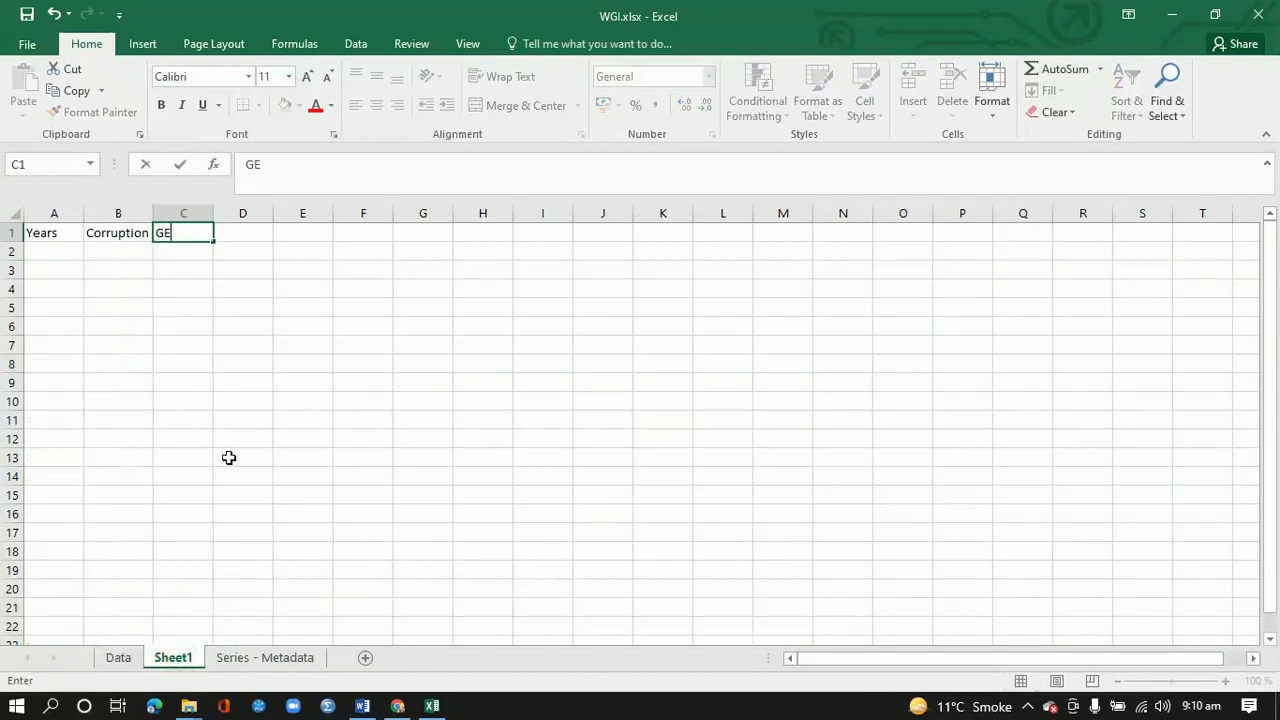
click(248, 230)
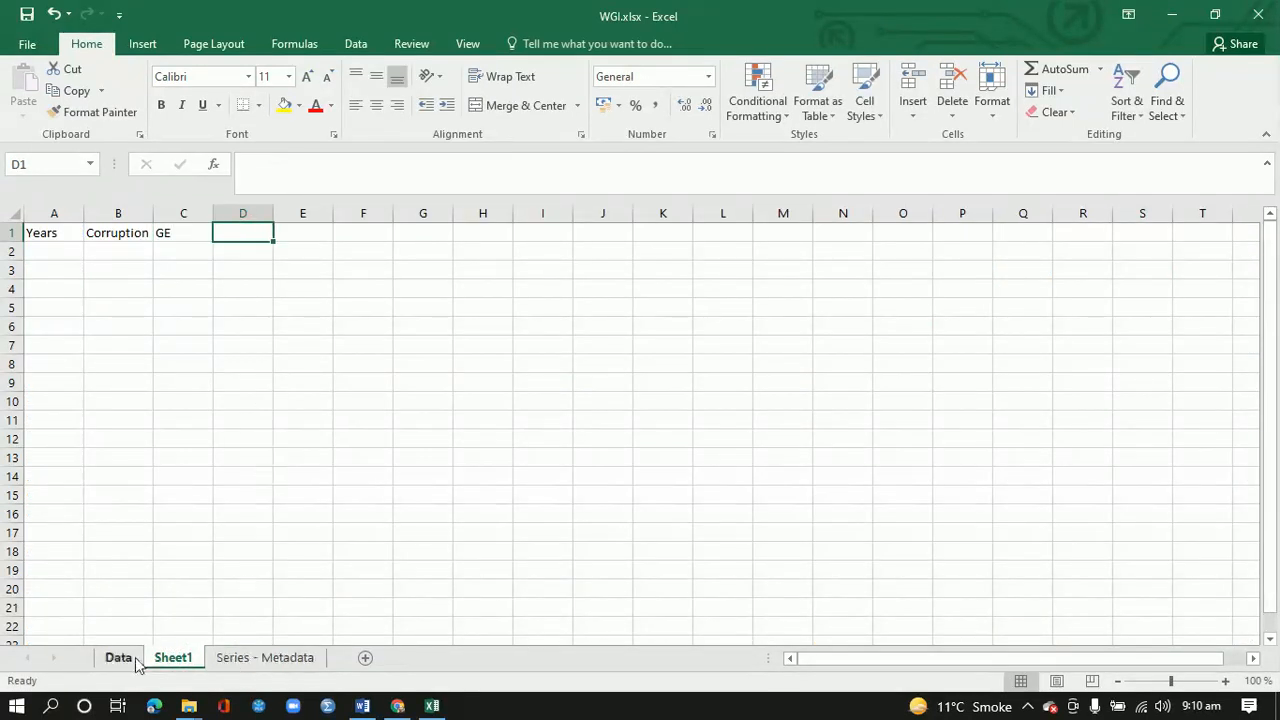
Locate the Political Stability and Absence of Violence/Terrorism: Estimate series in the Data sheet and enter its heading PS in D1 of Sheet1.
click(118, 657)
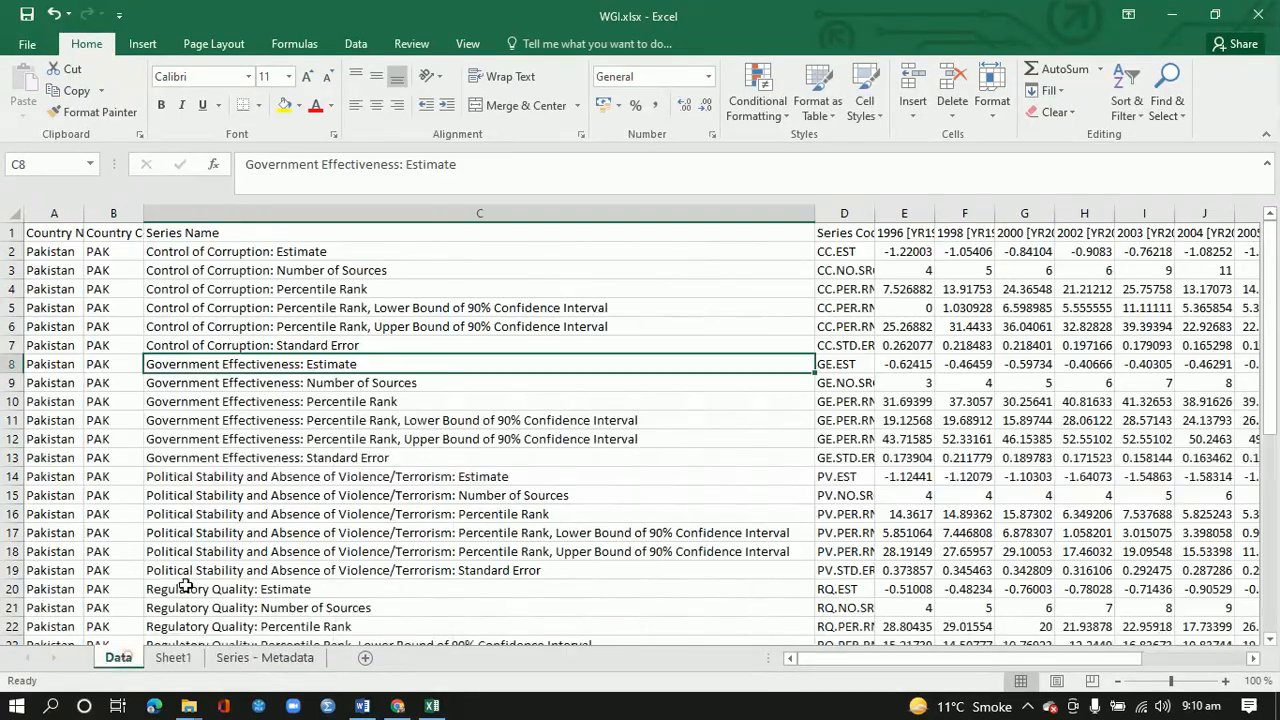
click(246, 478)
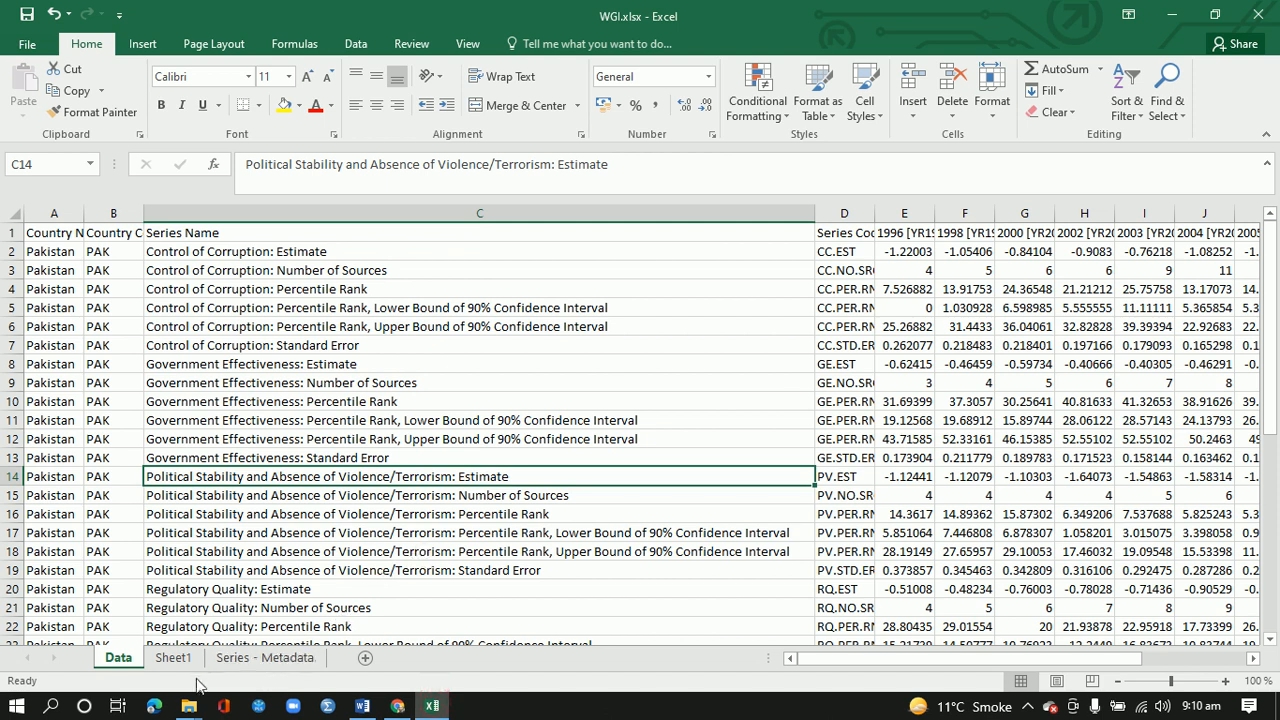
click(173, 657)
text(P)
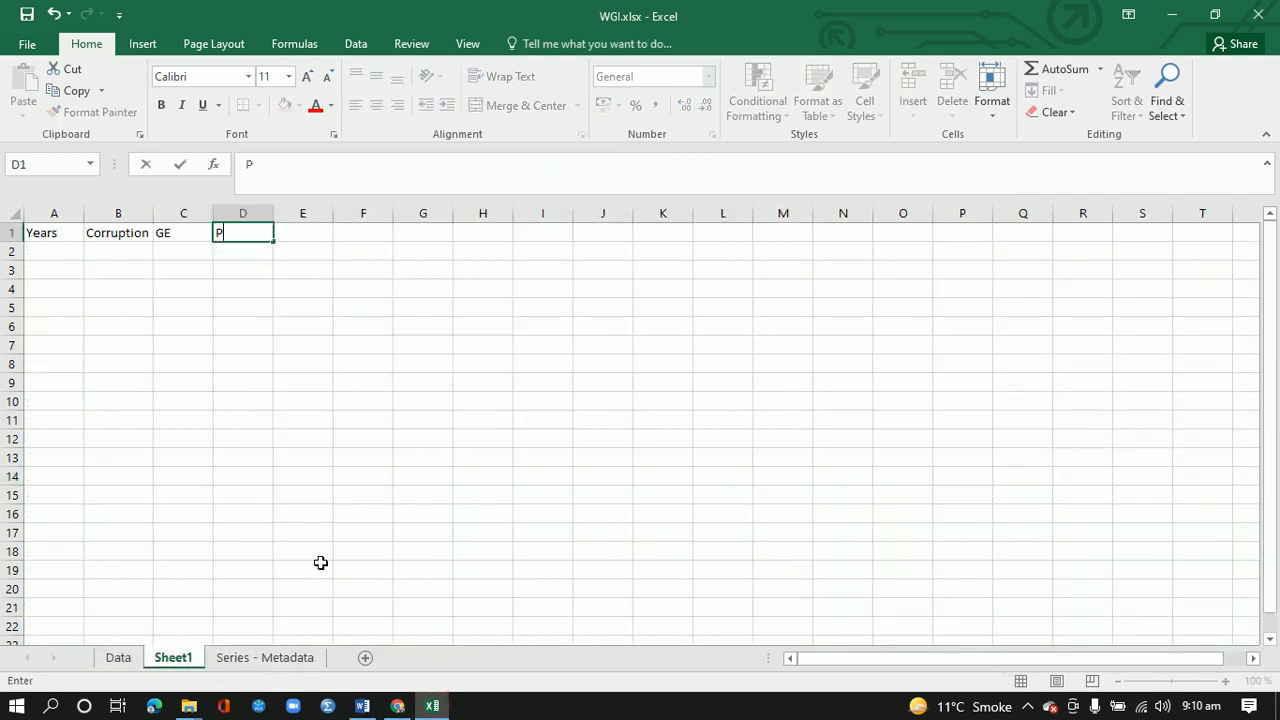
text(S)
click(300, 234)
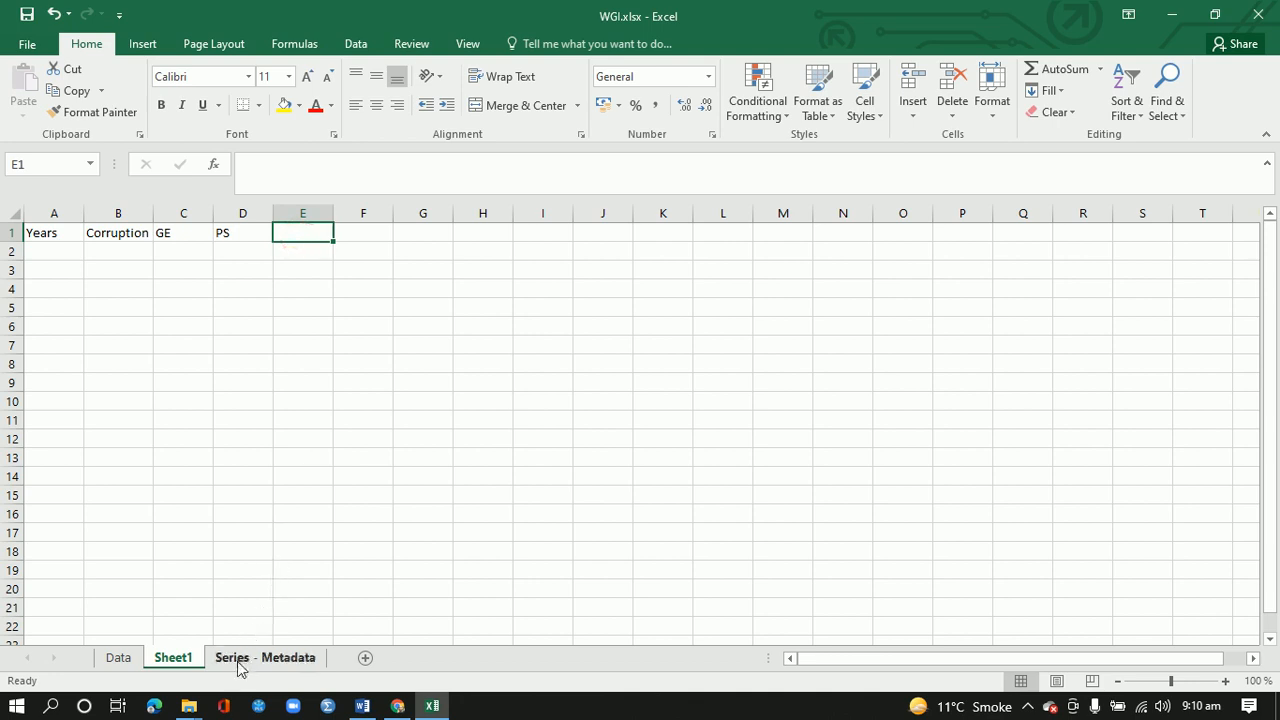
Locate the Regulatory Quality: Estimate series in the Data sheet and enter its heading RQ in E1 of Sheet1.
click(118, 660)
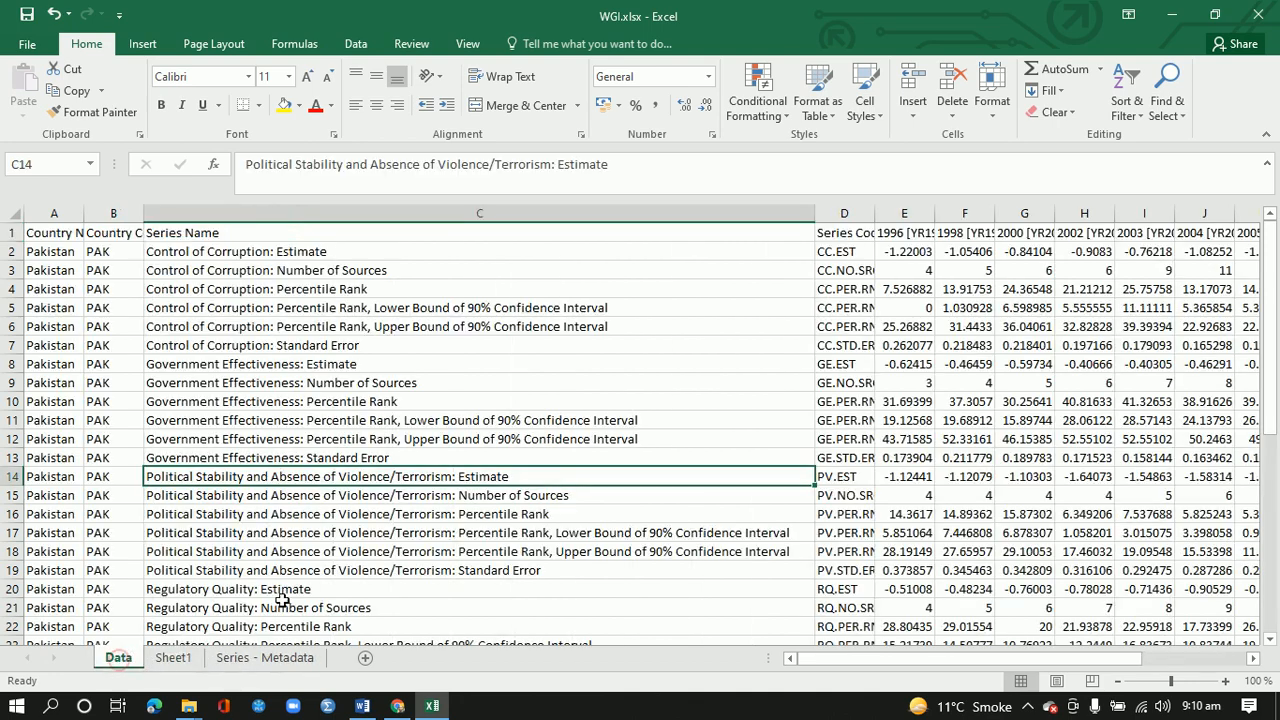
click(205, 594)
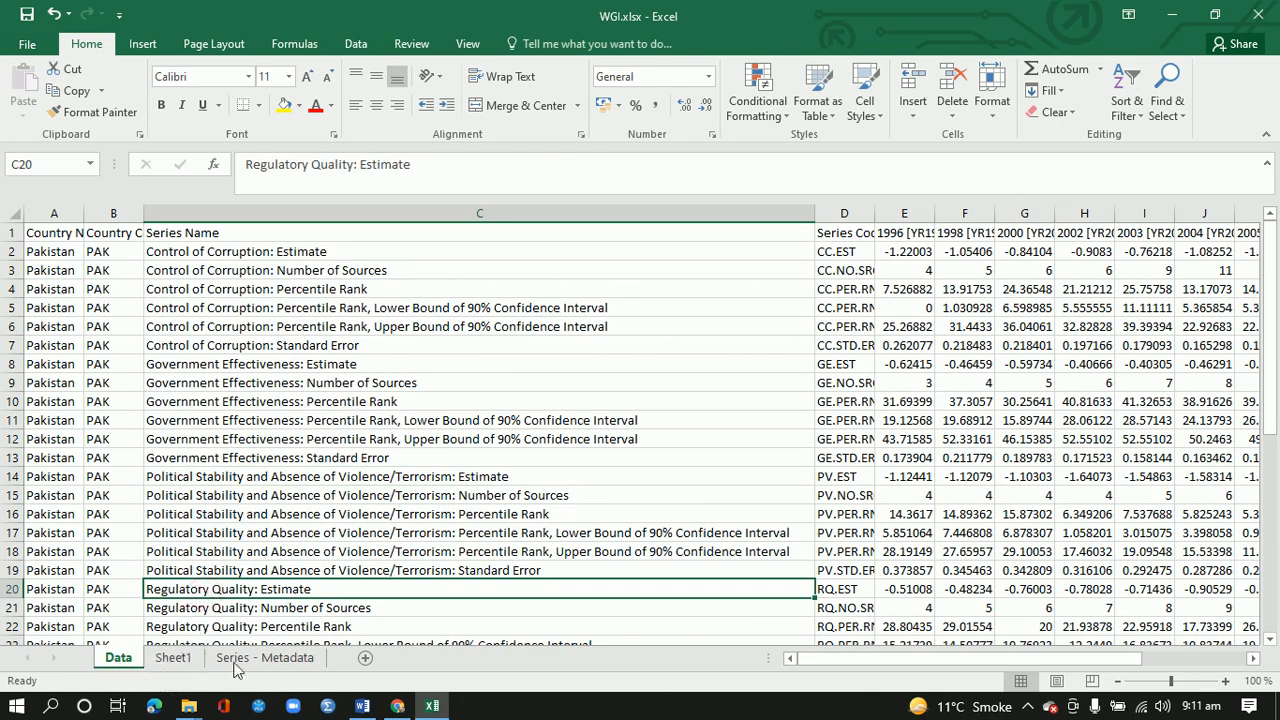
click(173, 658)
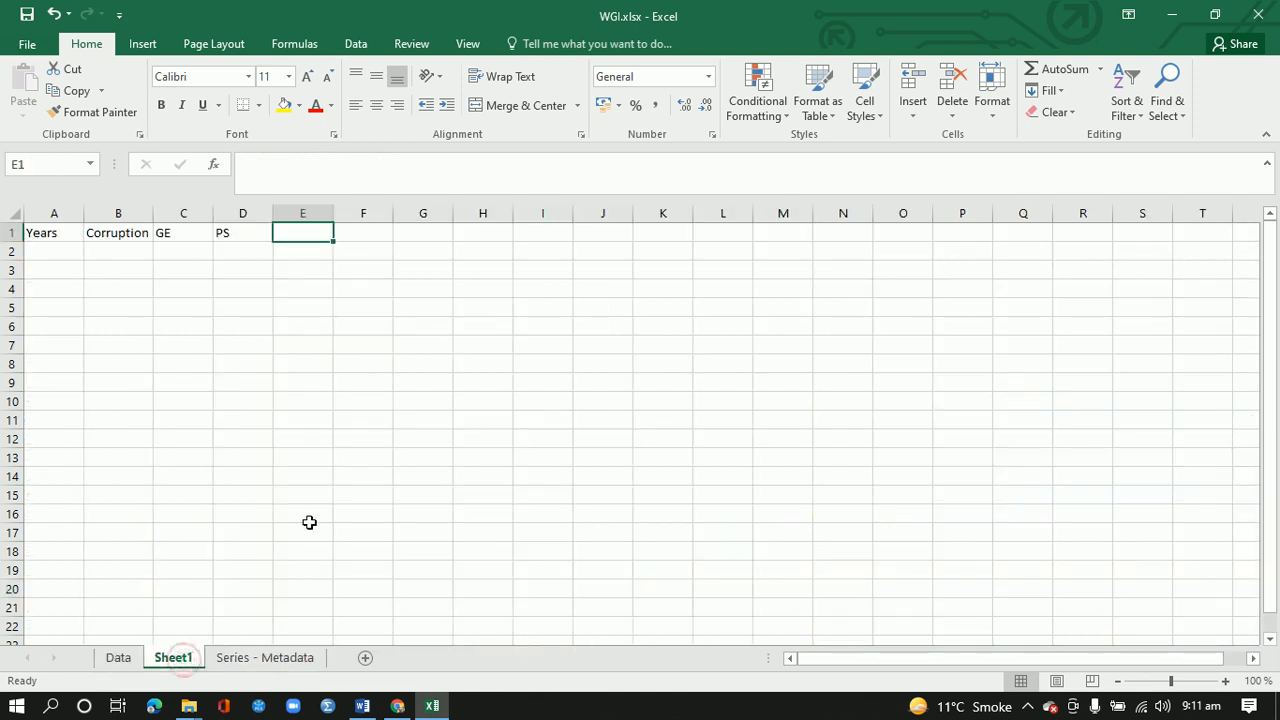
text(RQ)
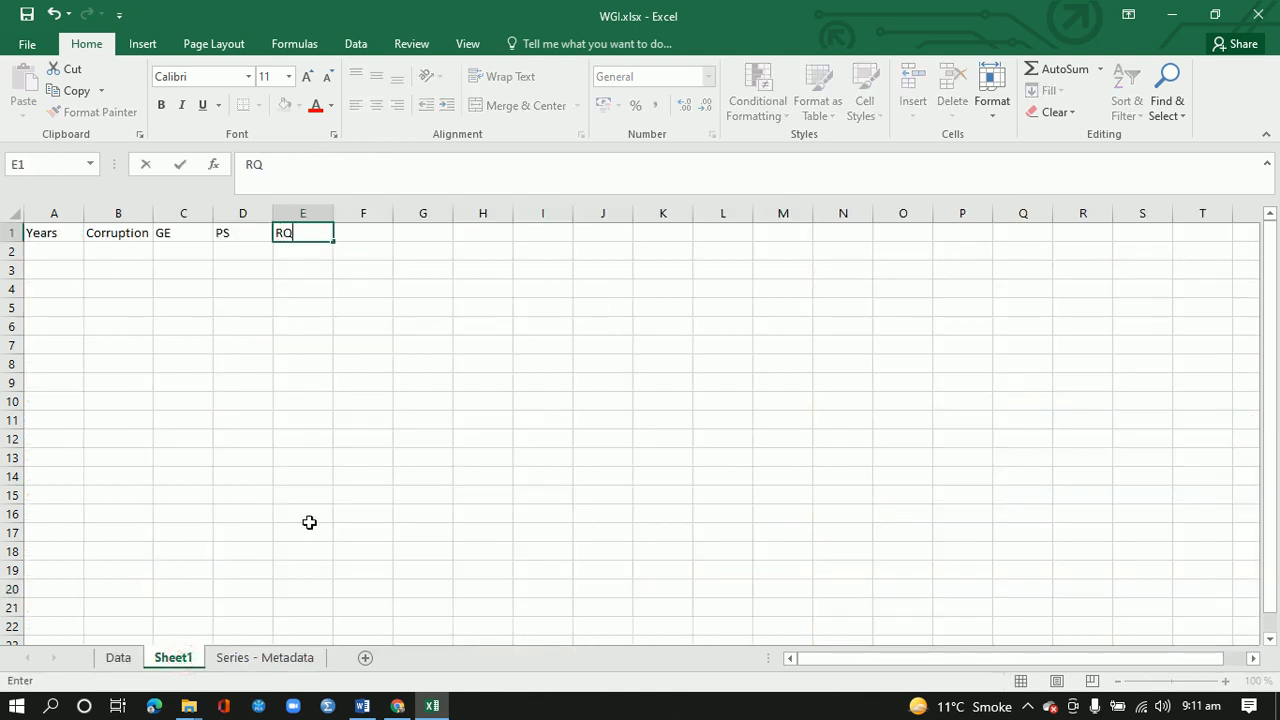
click(355, 234)
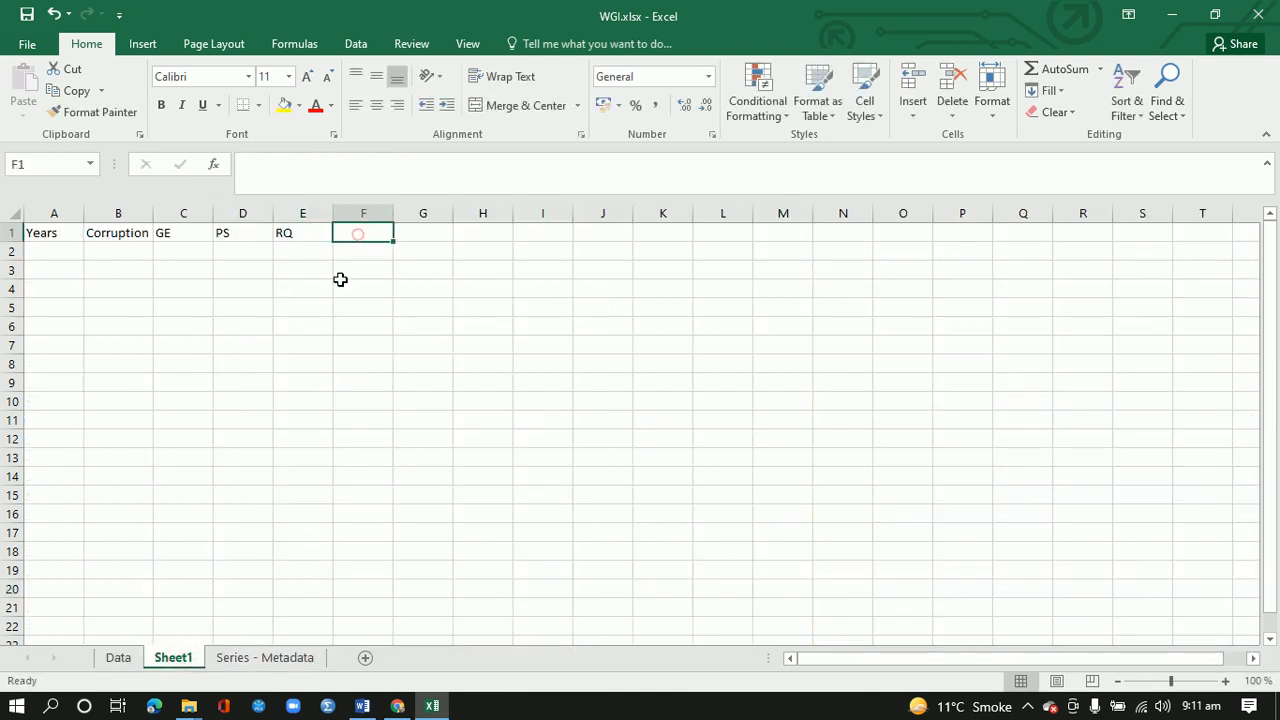
Locate the Rule of Law: Estimate series in the Data sheet and enter its heading ROL in F1 of Sheet1.
click(139, 660)
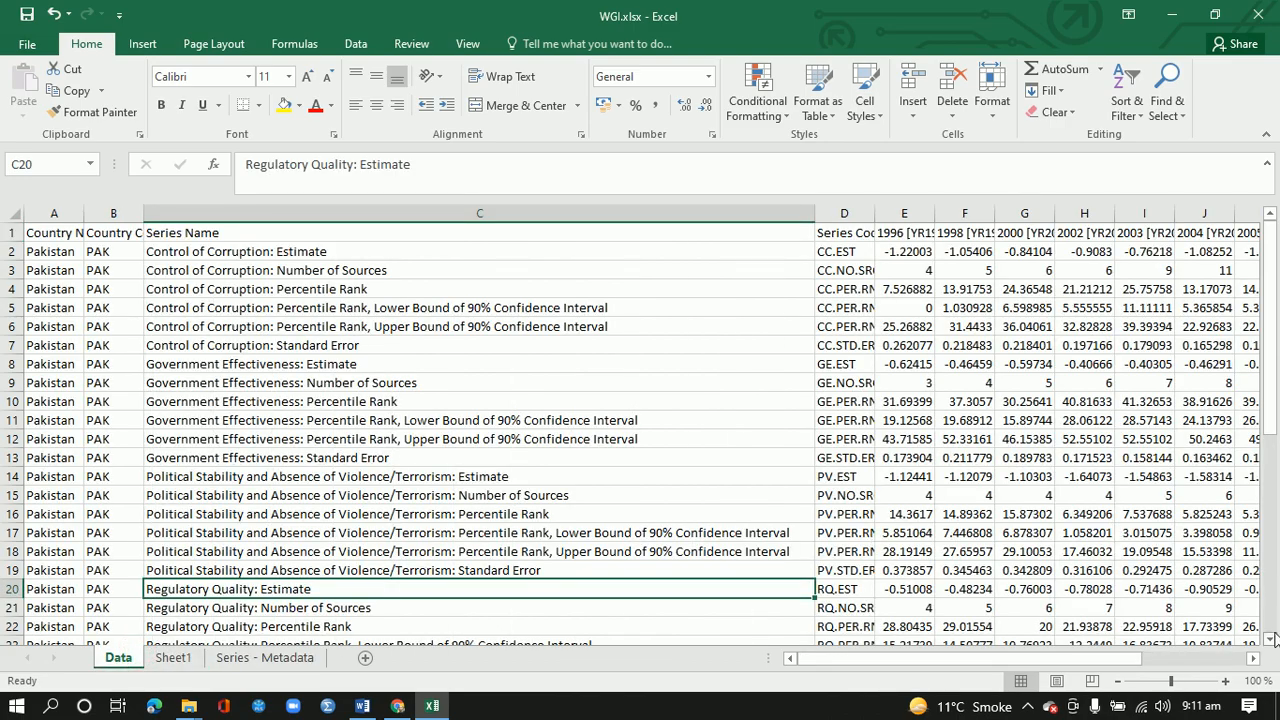
scroll(1272, 641, down, 4)
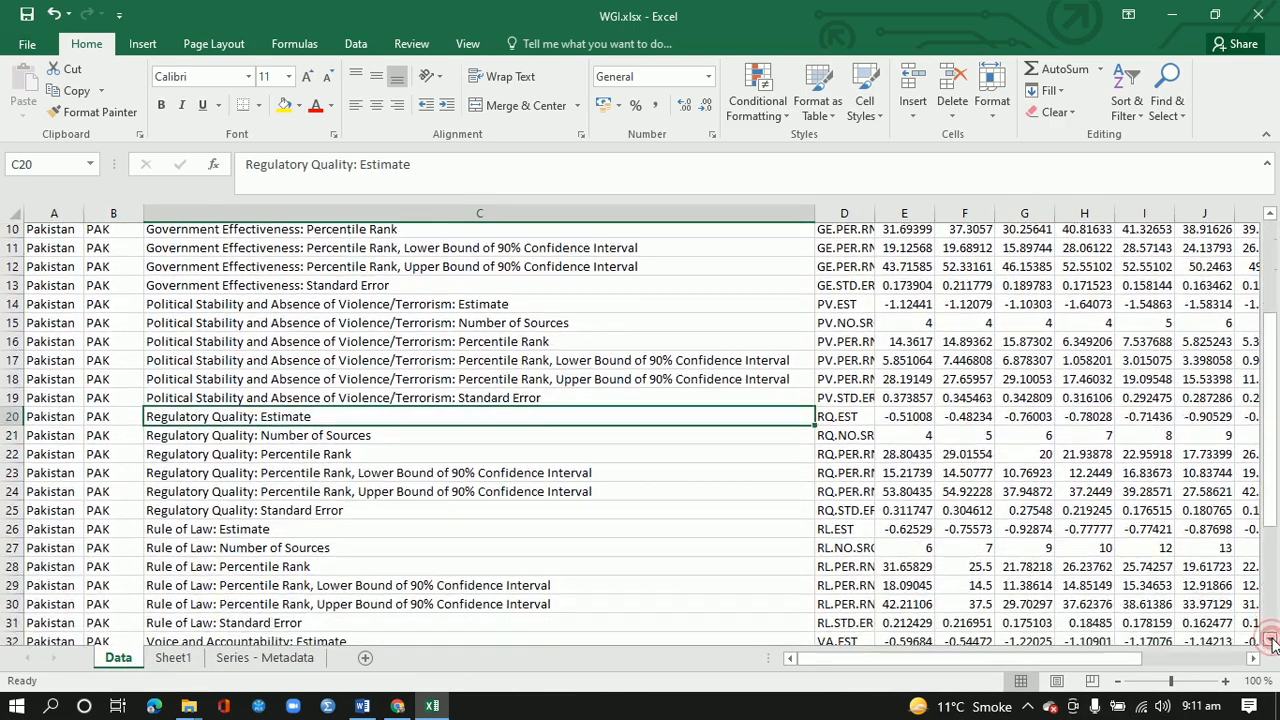
scroll(1272, 641, down, 1)
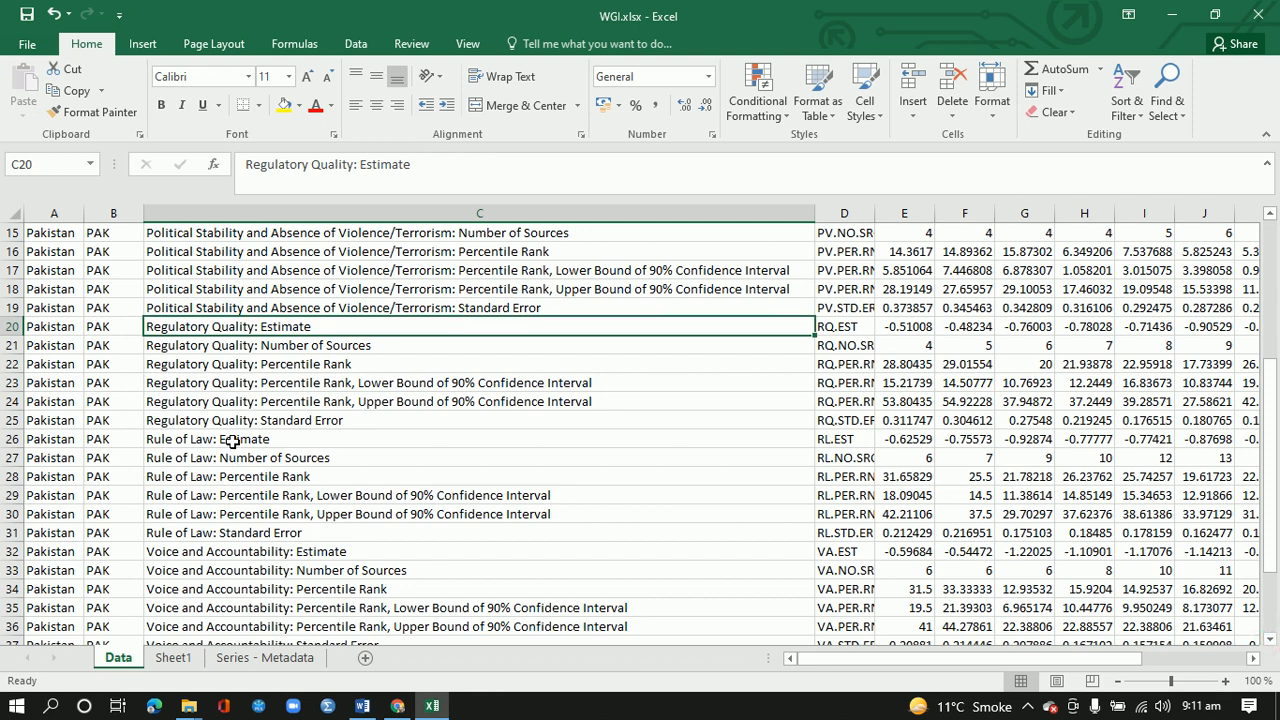
click(232, 441)
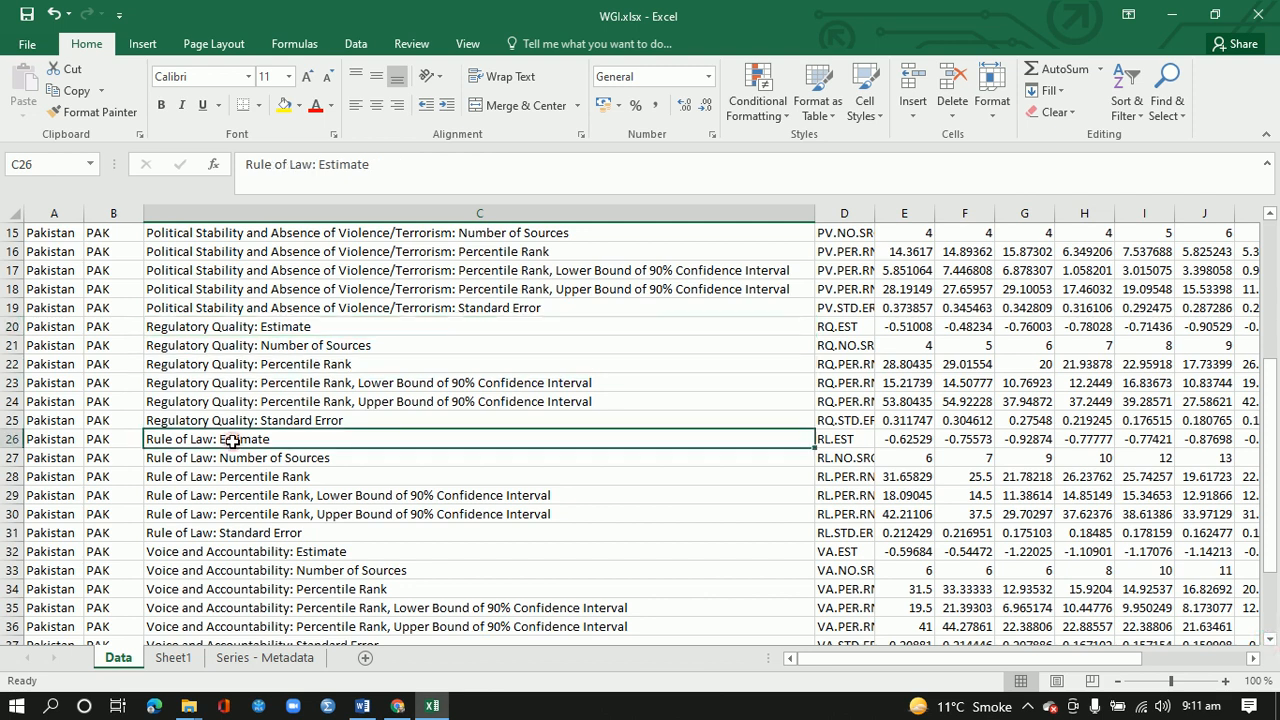
click(183, 660)
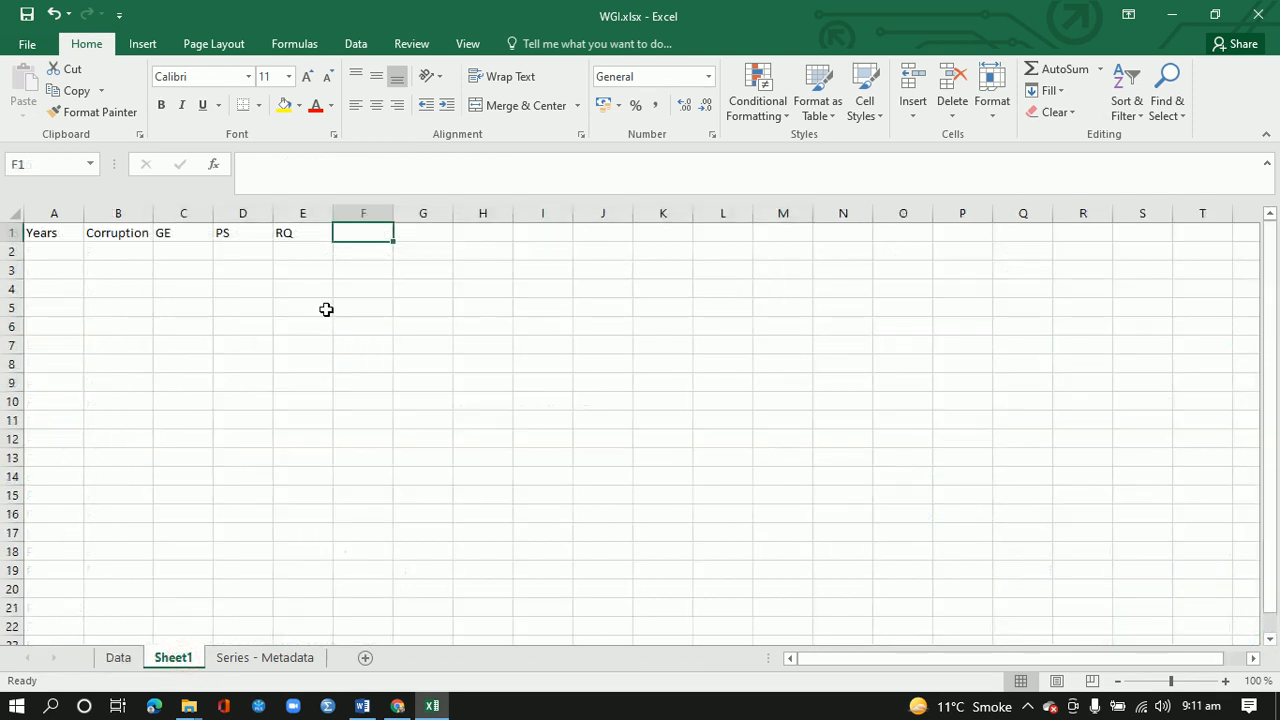
text(ROL)
click(431, 231)
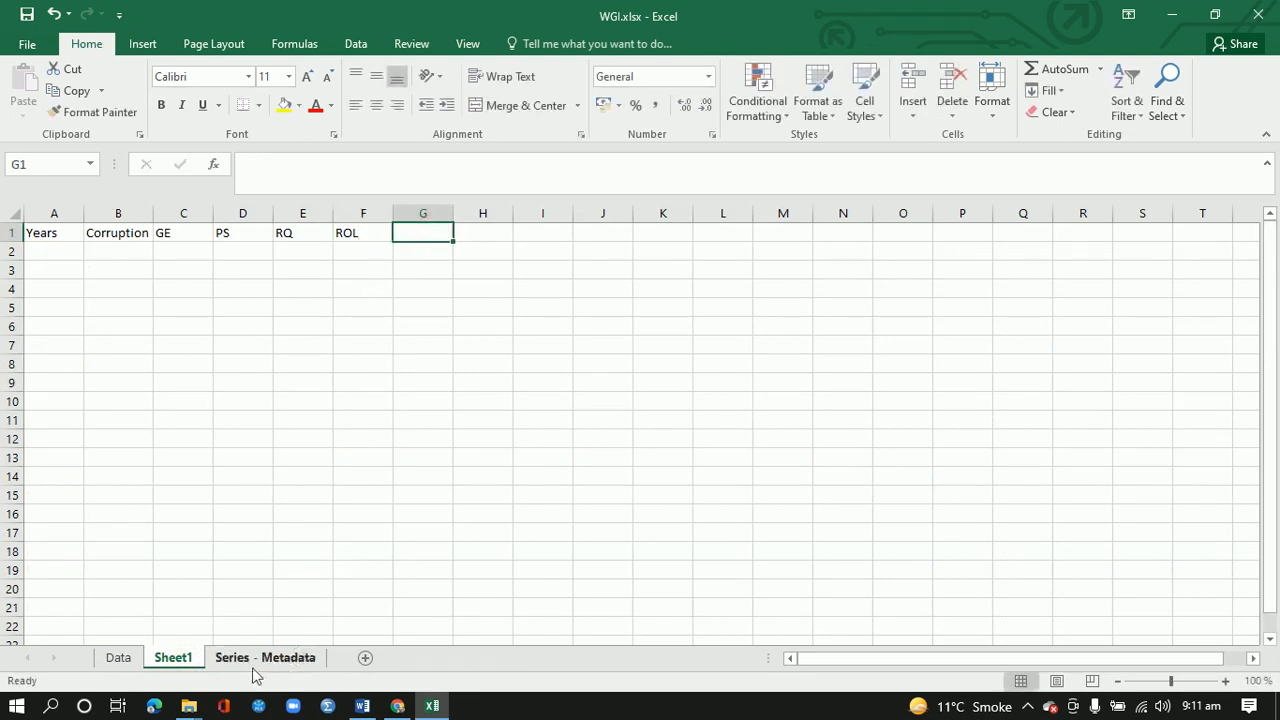
Locate the Voice and Accountability: Estimate series in the Data sheet and enter its heading V&A in G1 of Sheet1.
click(117, 658)
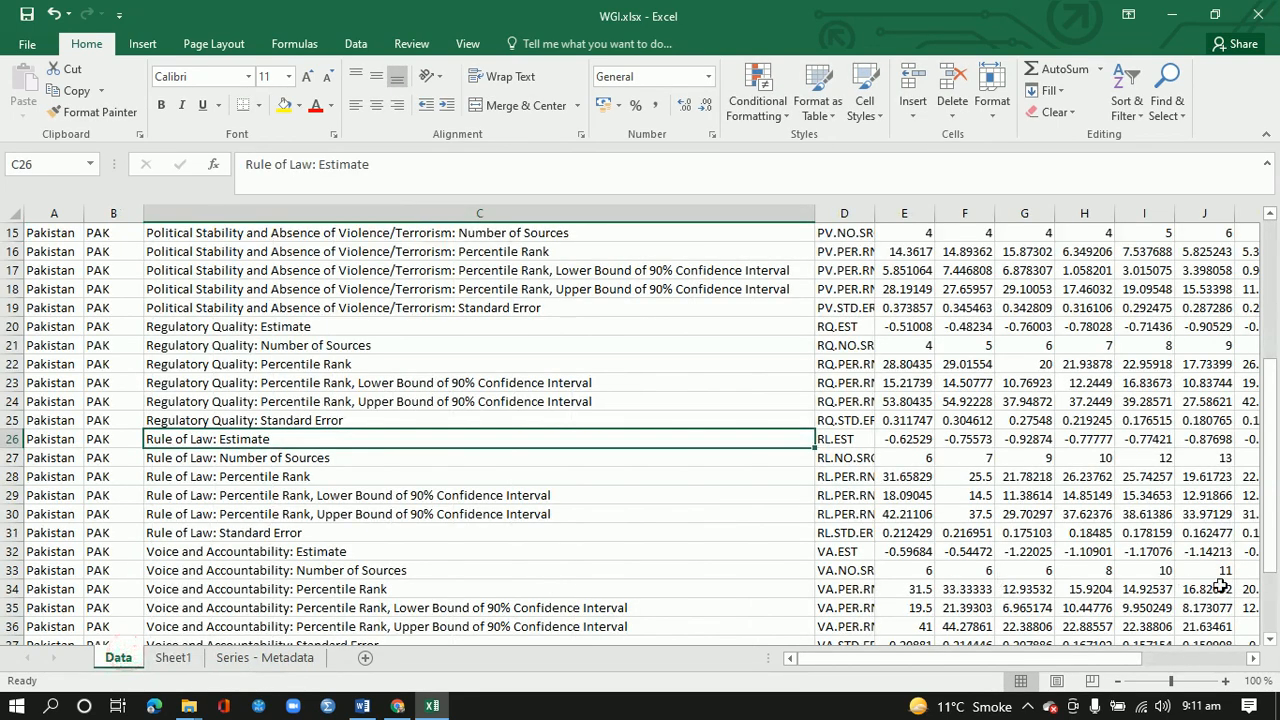
click(1270, 640)
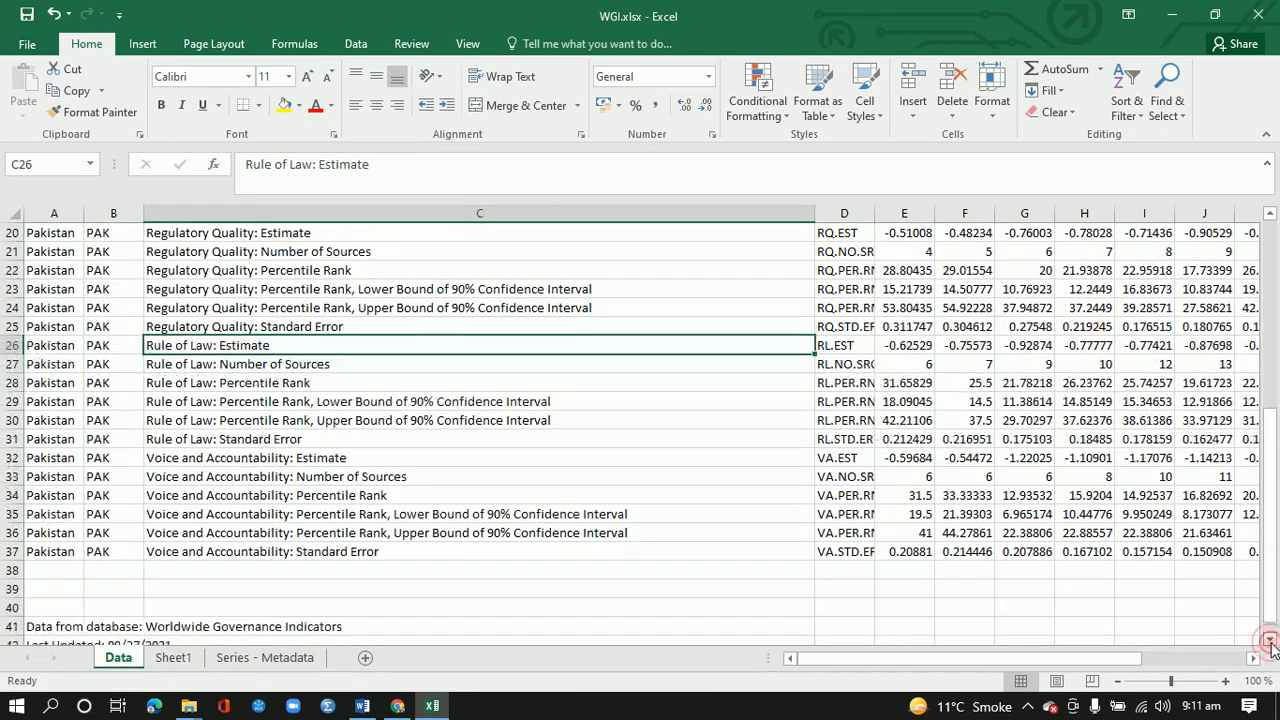
click(208, 460)
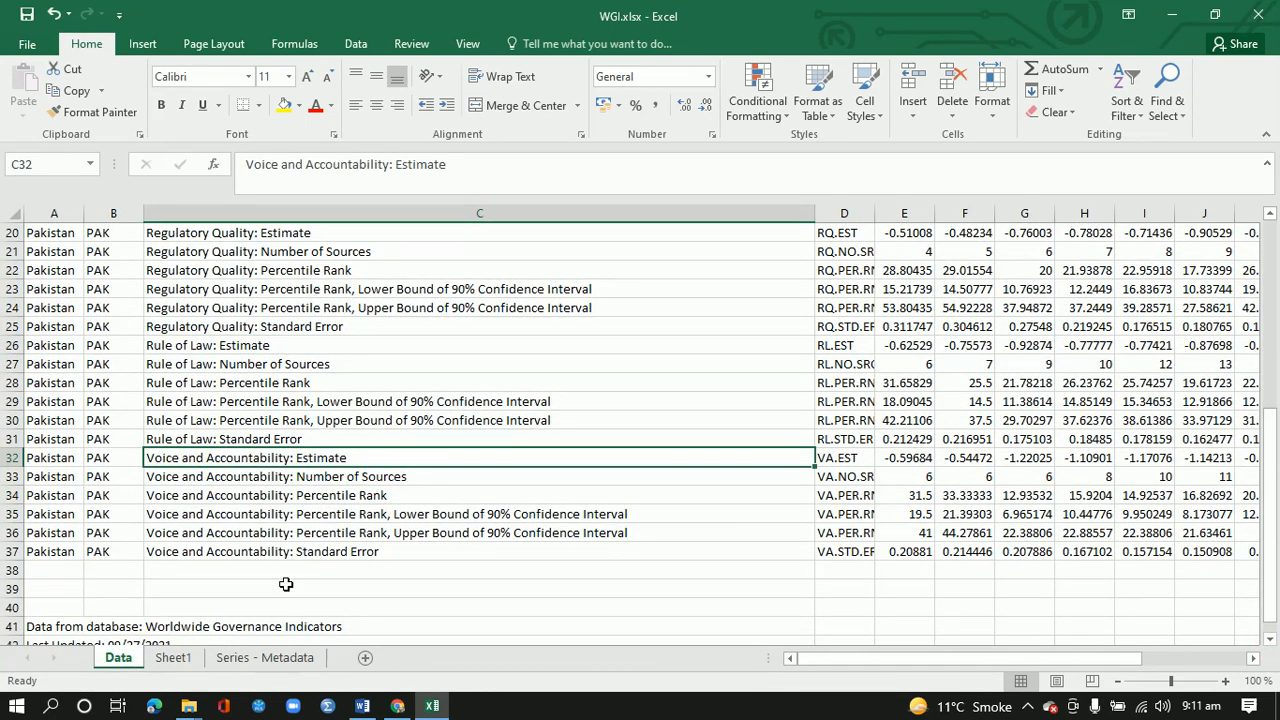
click(173, 658)
text(V&A)
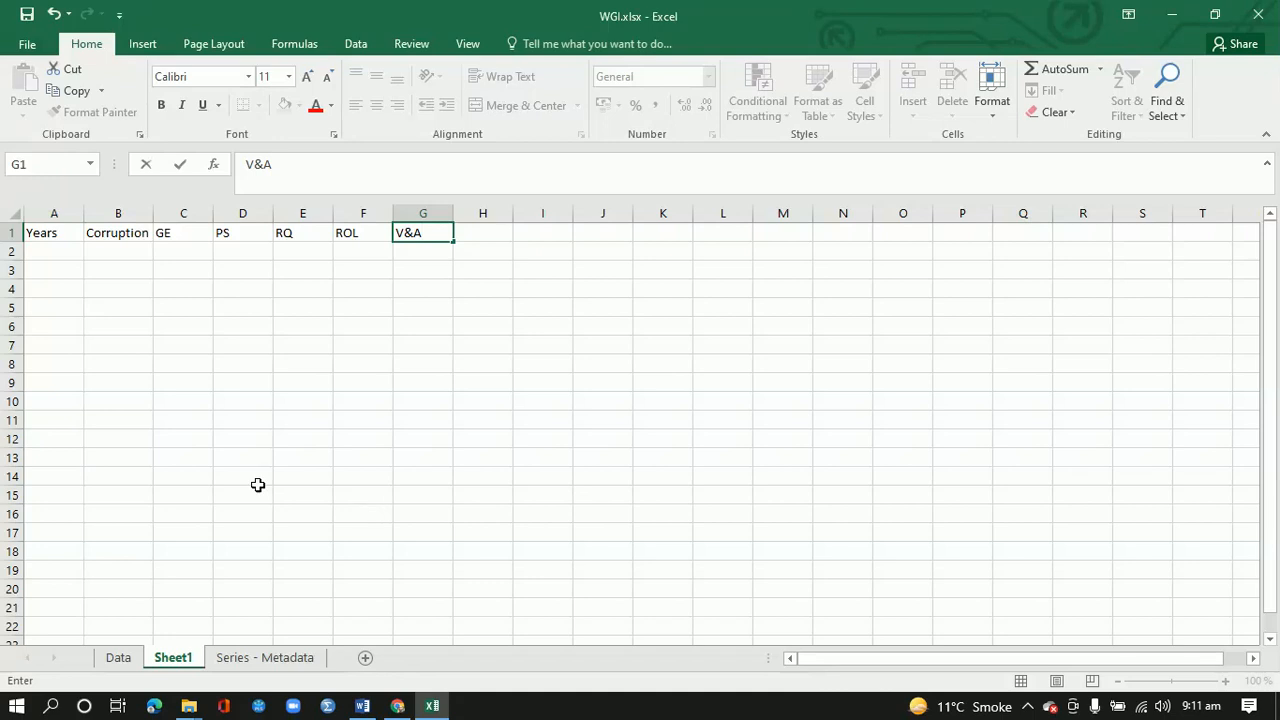
Fit the widths of columns C through G in Sheet1 to their indicator headings.
click(121, 233)
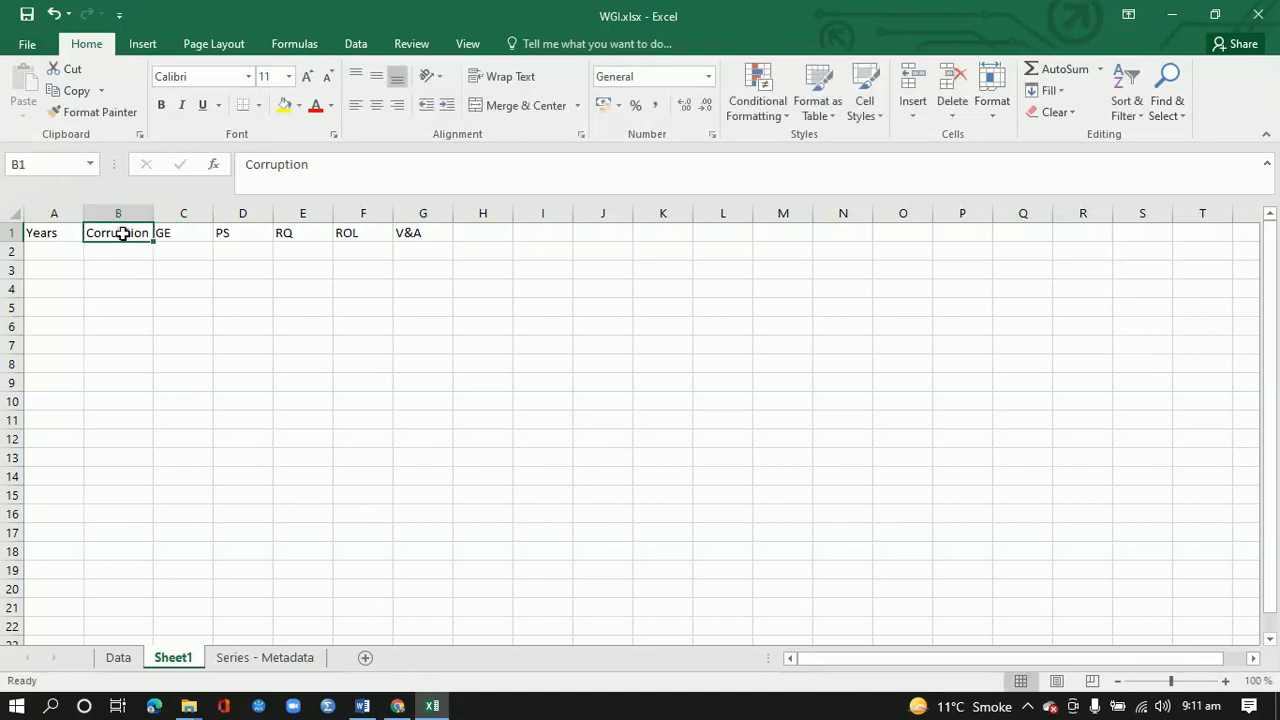
click(173, 233)
click(226, 233)
click(305, 233)
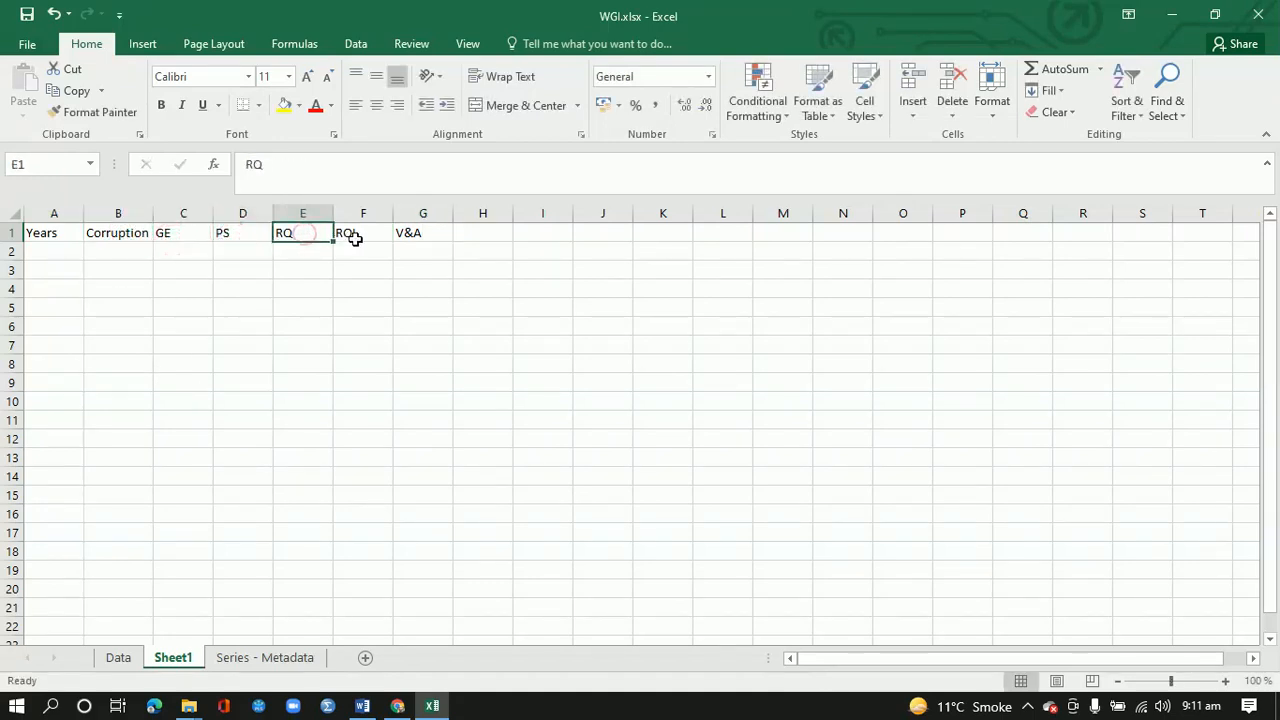
click(351, 233)
click(409, 233)
click(179, 238)
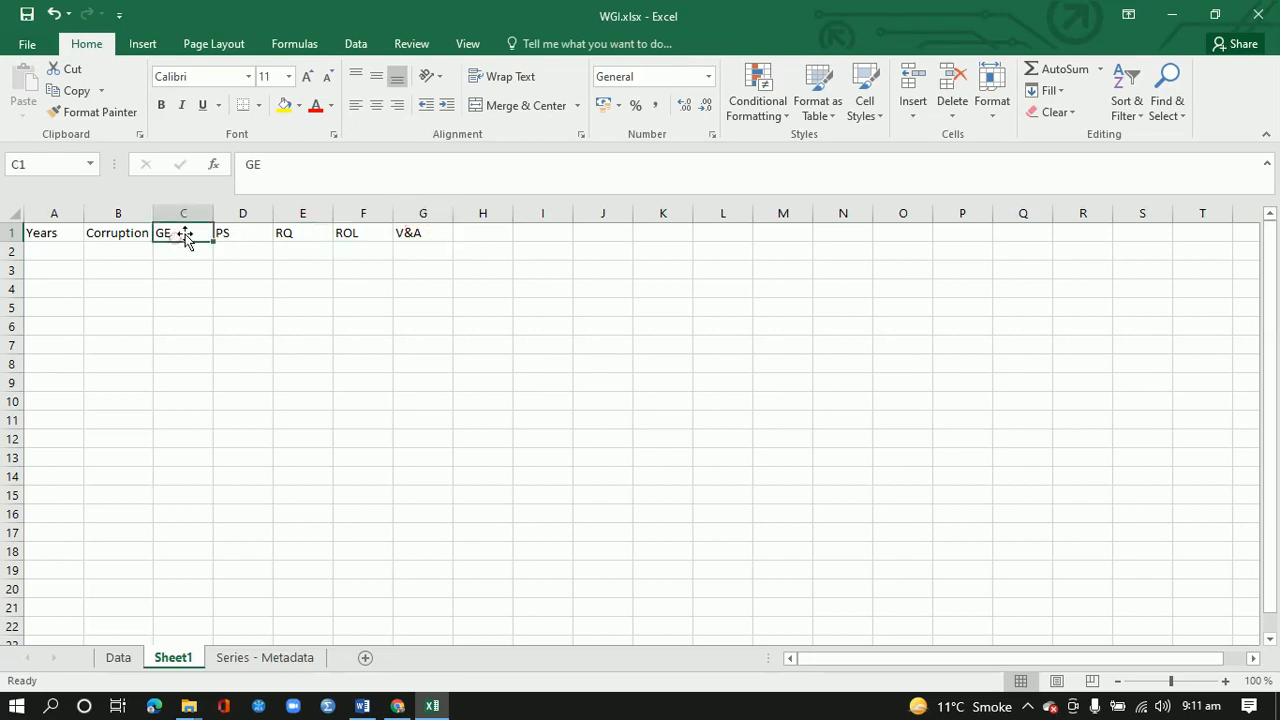
double_click(213, 217)
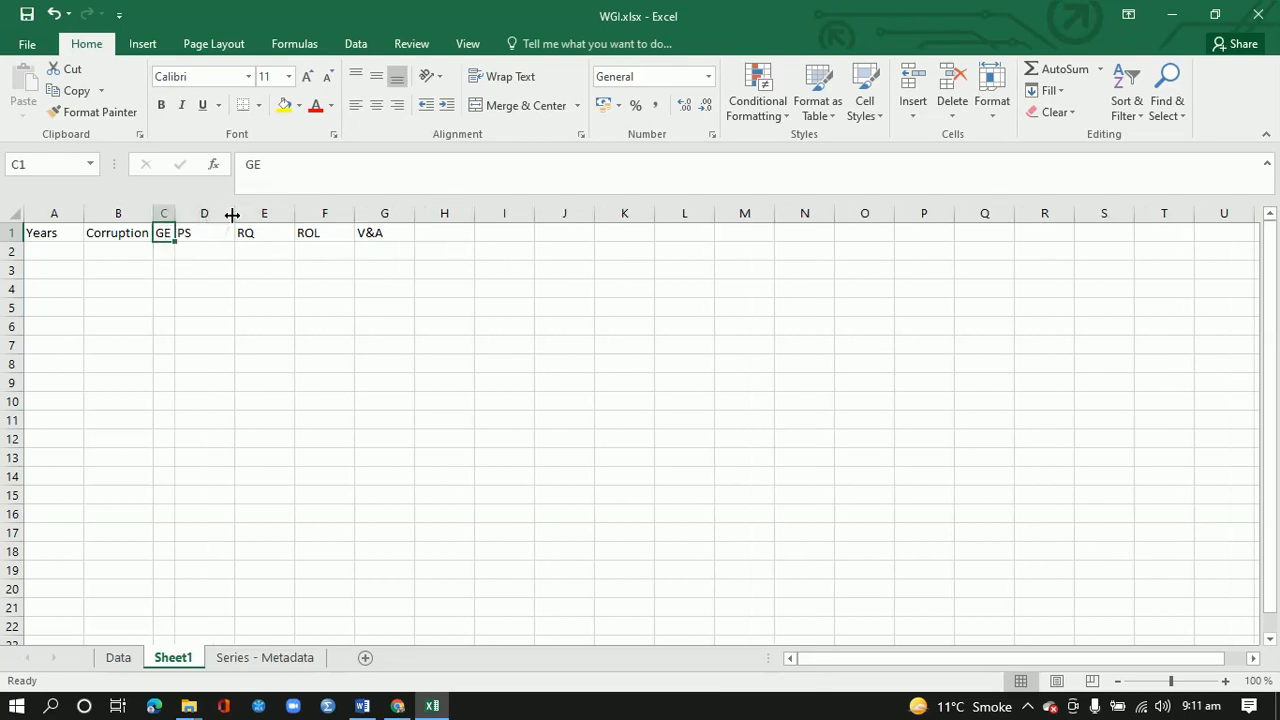
double_click(235, 217)
double_click(256, 215)
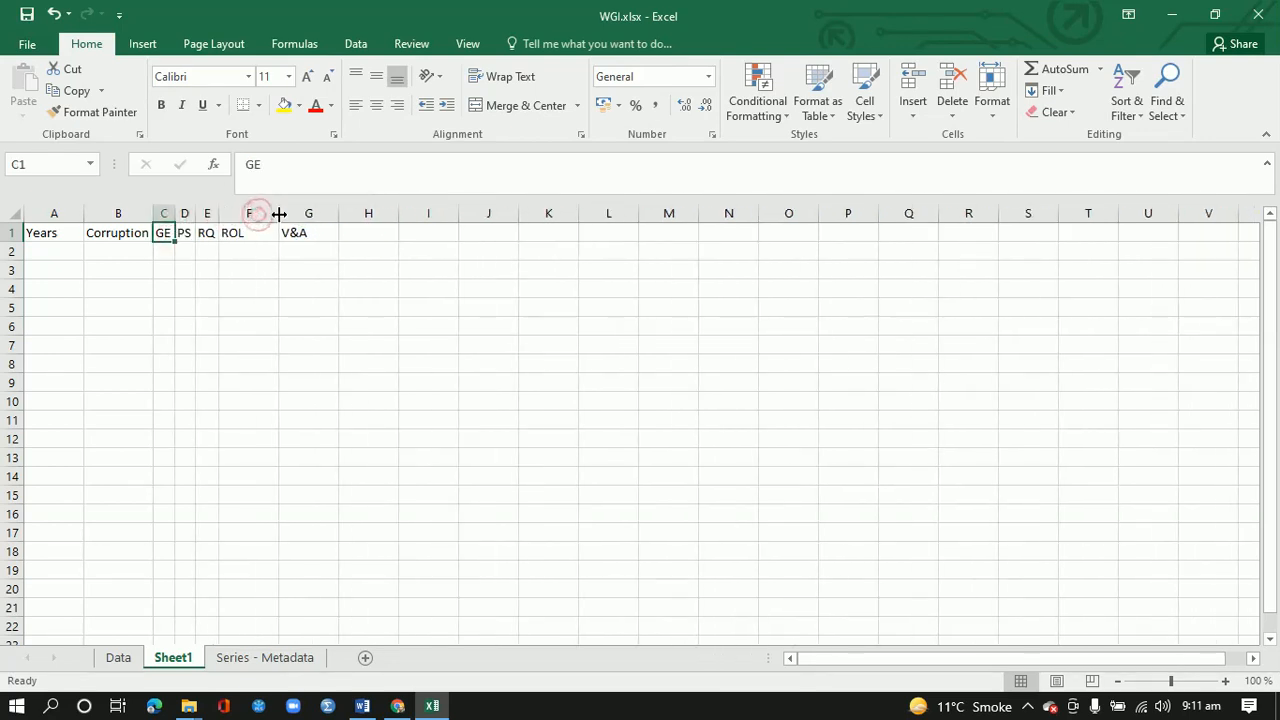
double_click(278, 214)
double_click(311, 215)
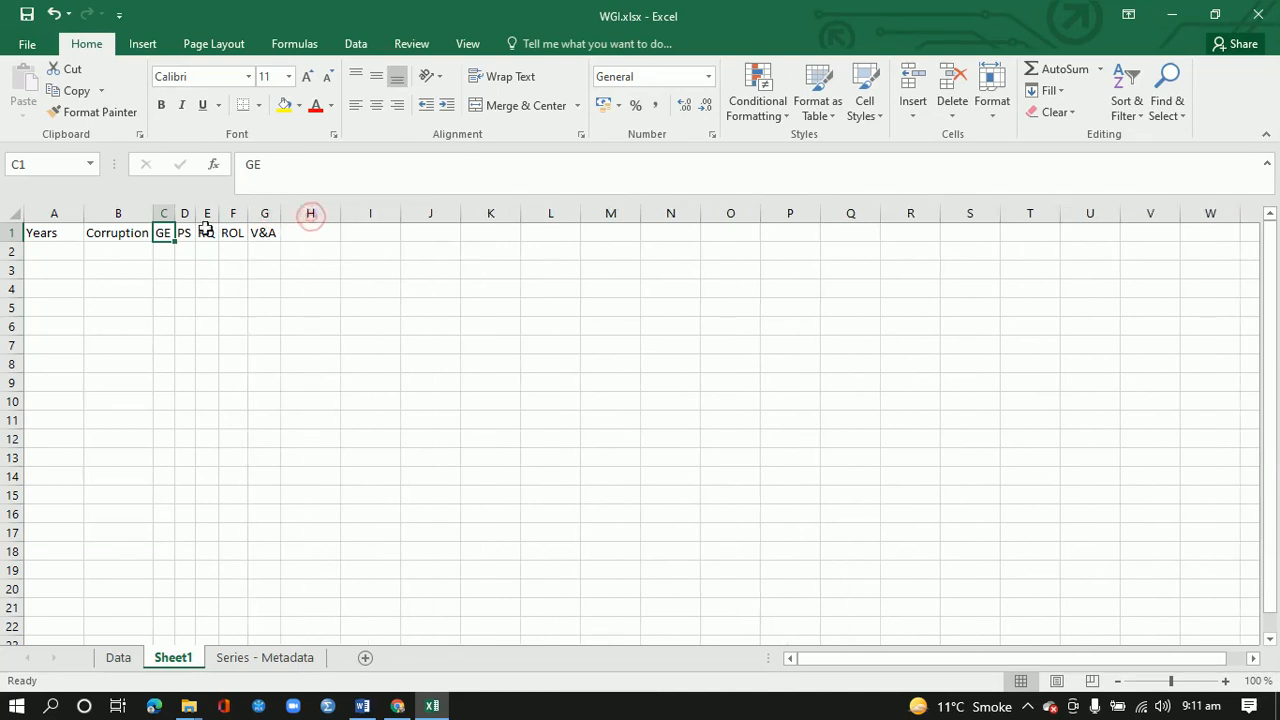
Widen columns D, E and Z of the Data sheet so the series codes and the first and last year headings fit.
click(58, 258)
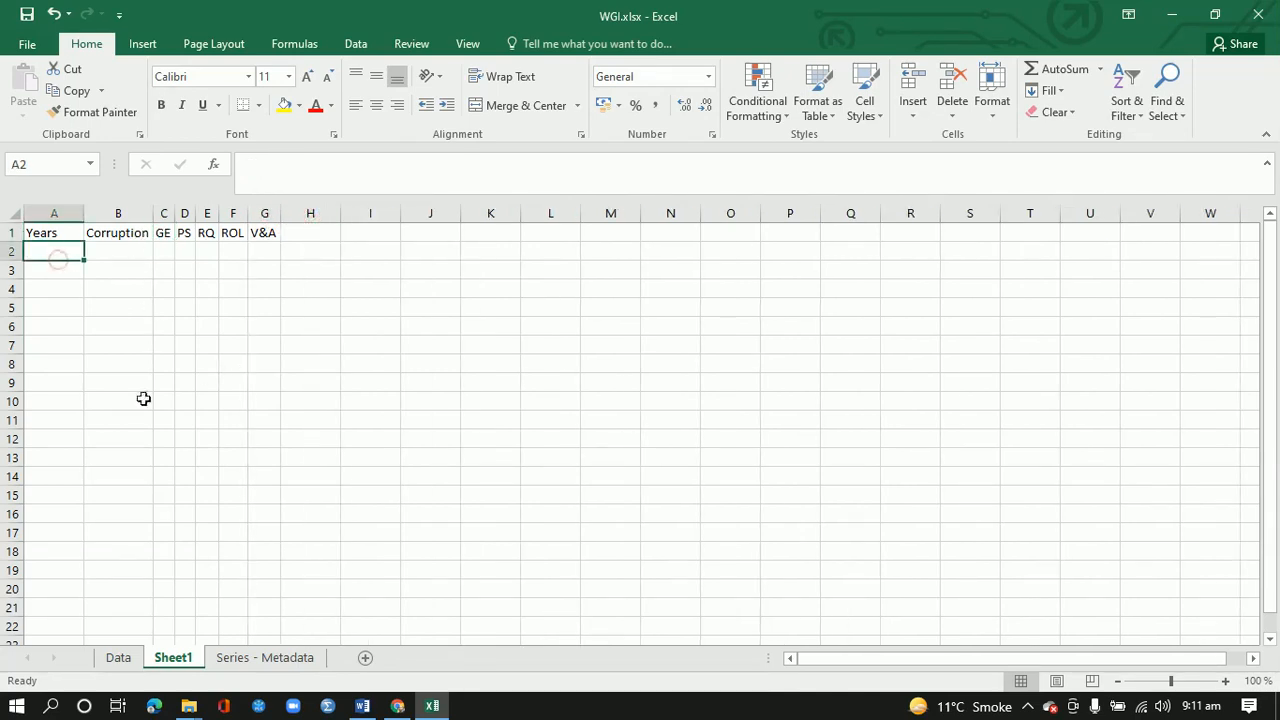
click(118, 657)
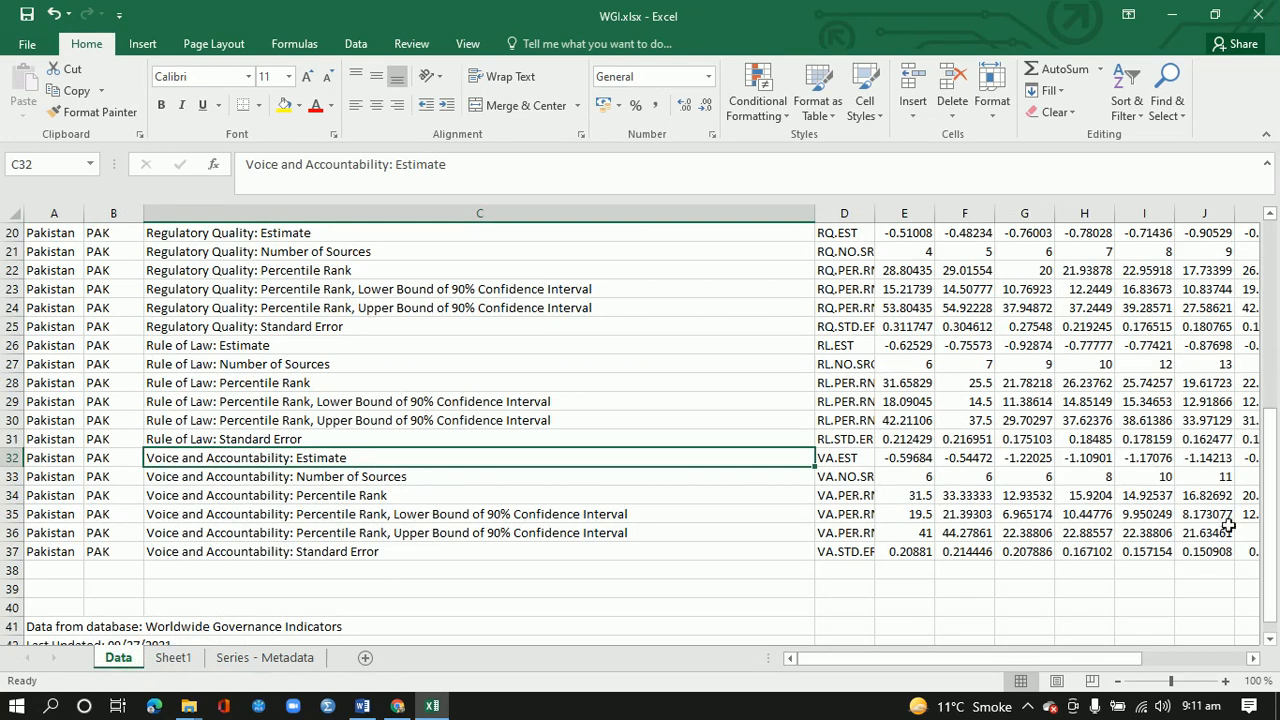
scroll(1215, 535, up, 6)
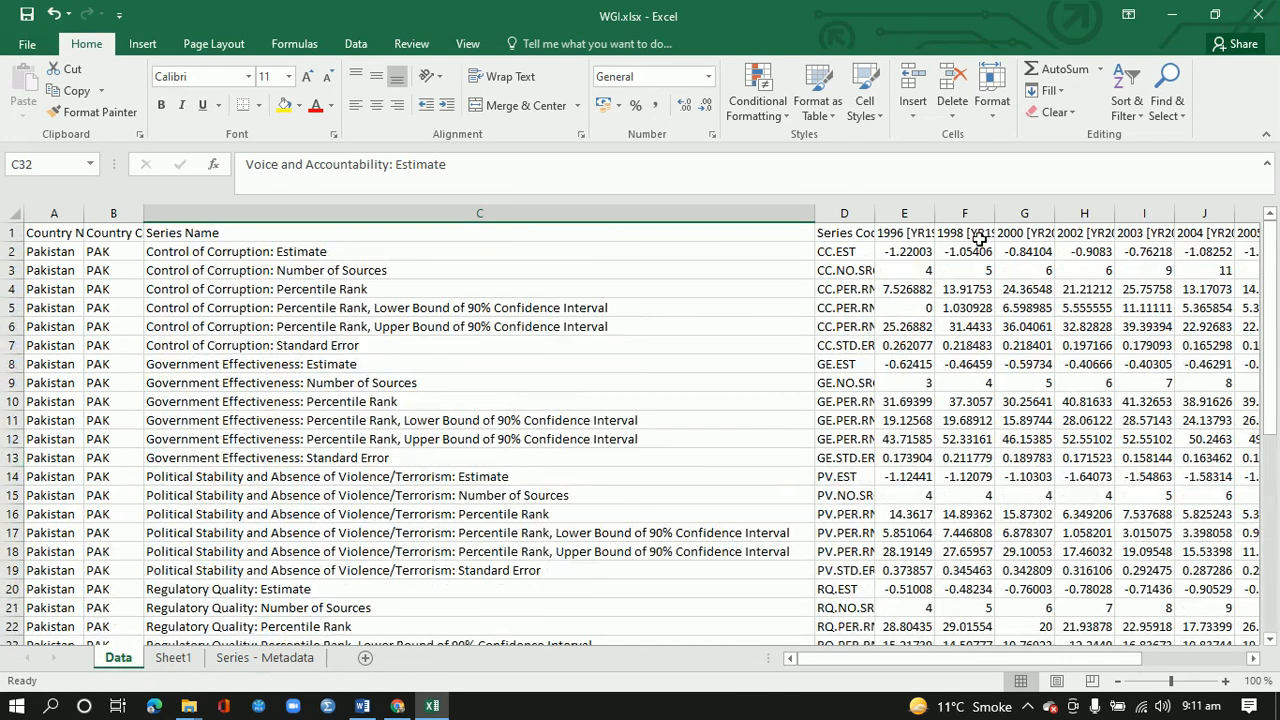
drag(928, 217, 954, 217)
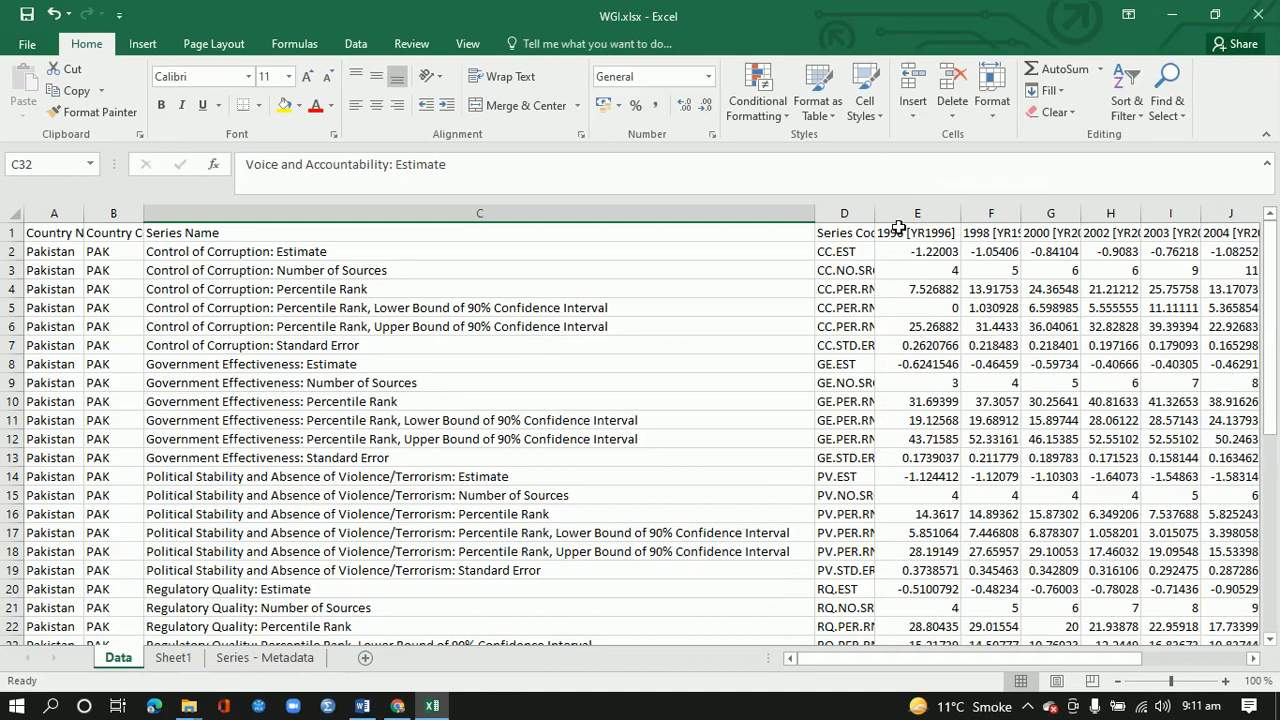
double_click(869, 216)
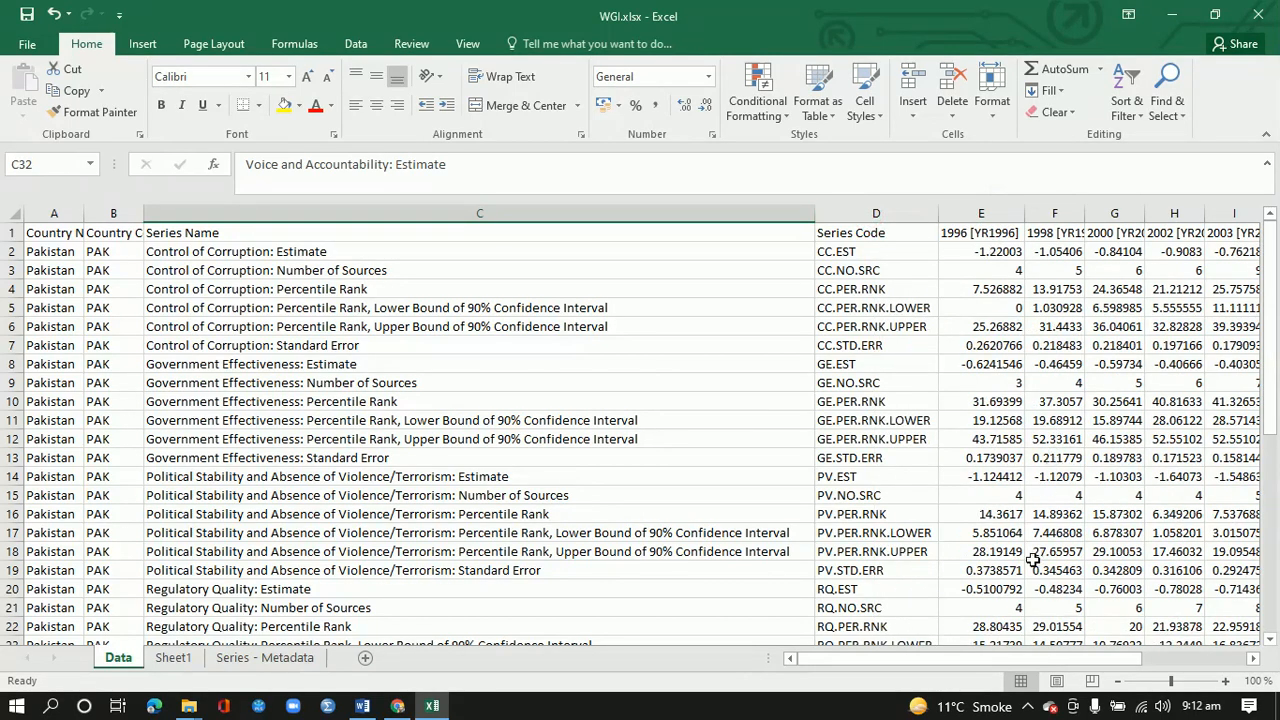
scroll(1043, 655, right, 3)
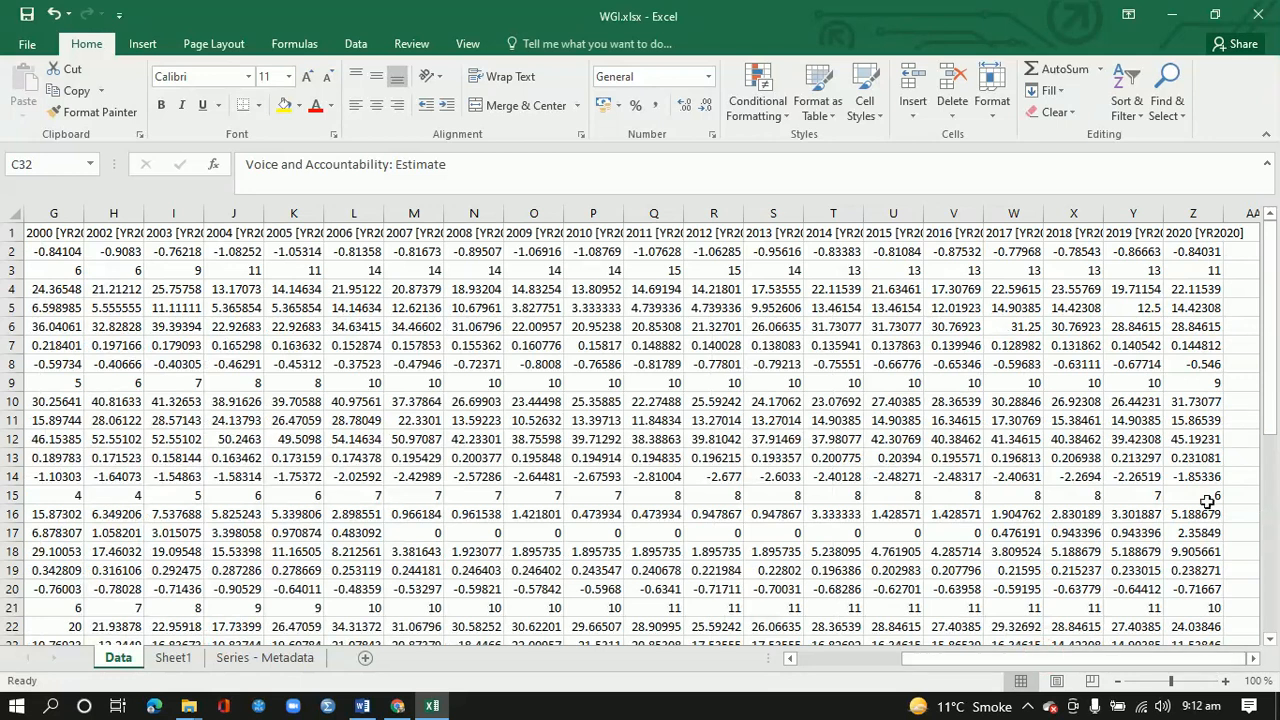
double_click(1222, 213)
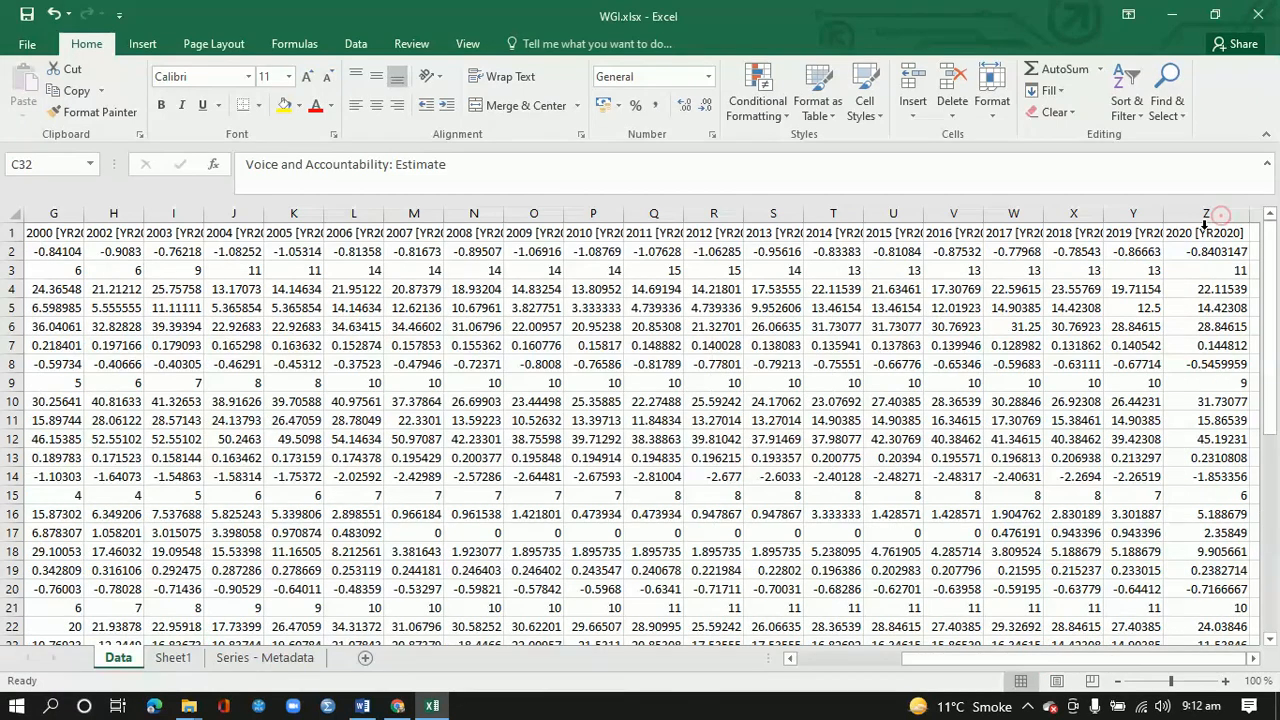
Enter 1996 in A2 of Sheet1 and fill the Years column down as a yearly series to 2020 in A26.
click(173, 657)
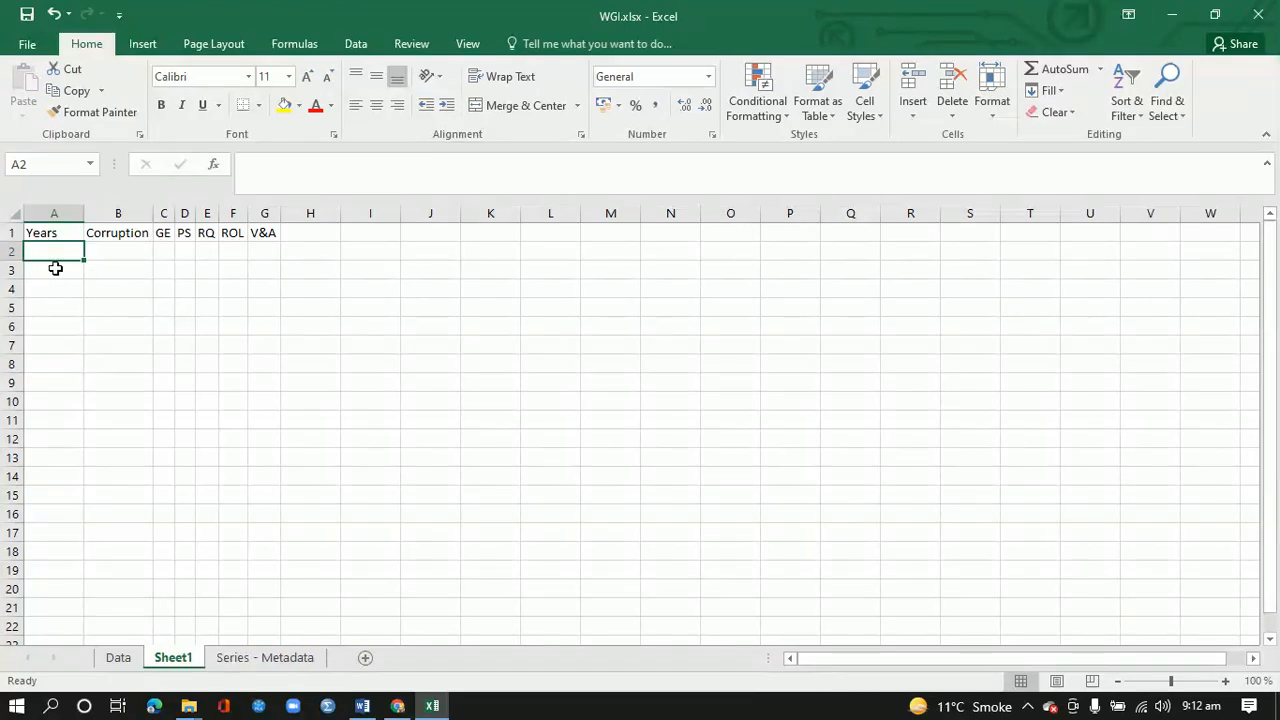
text(199)
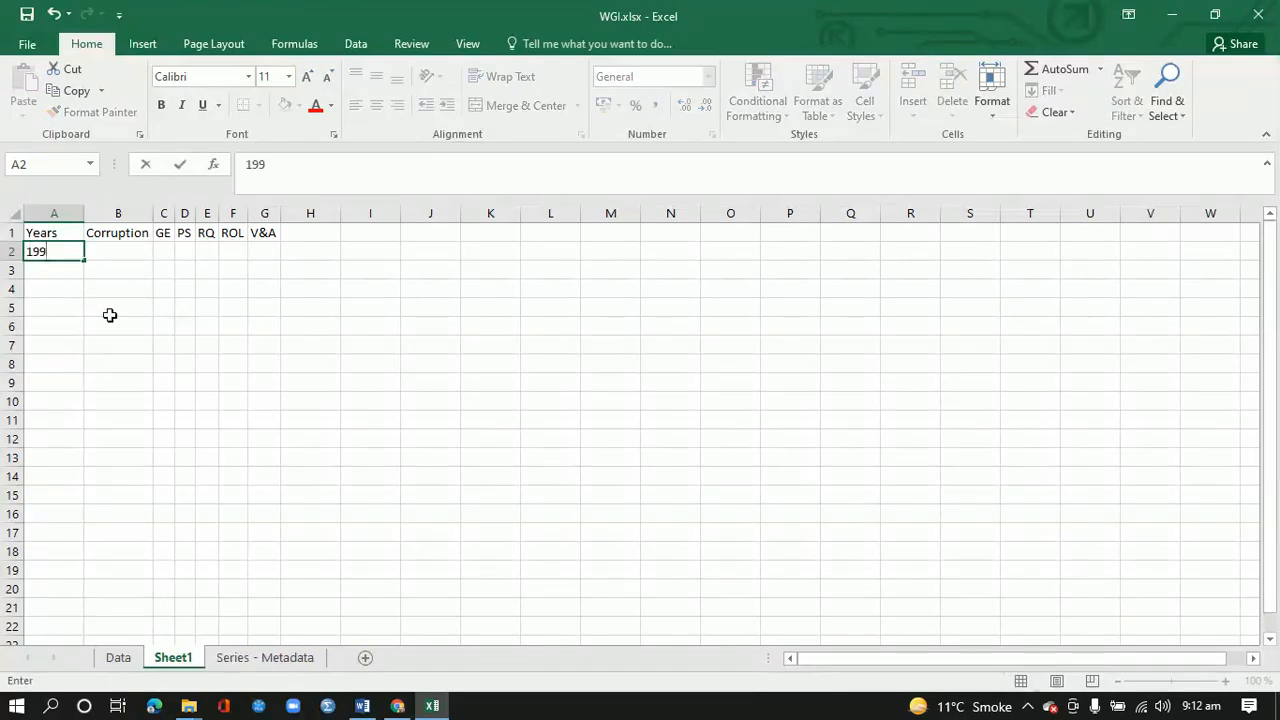
text(6)
click(77, 281)
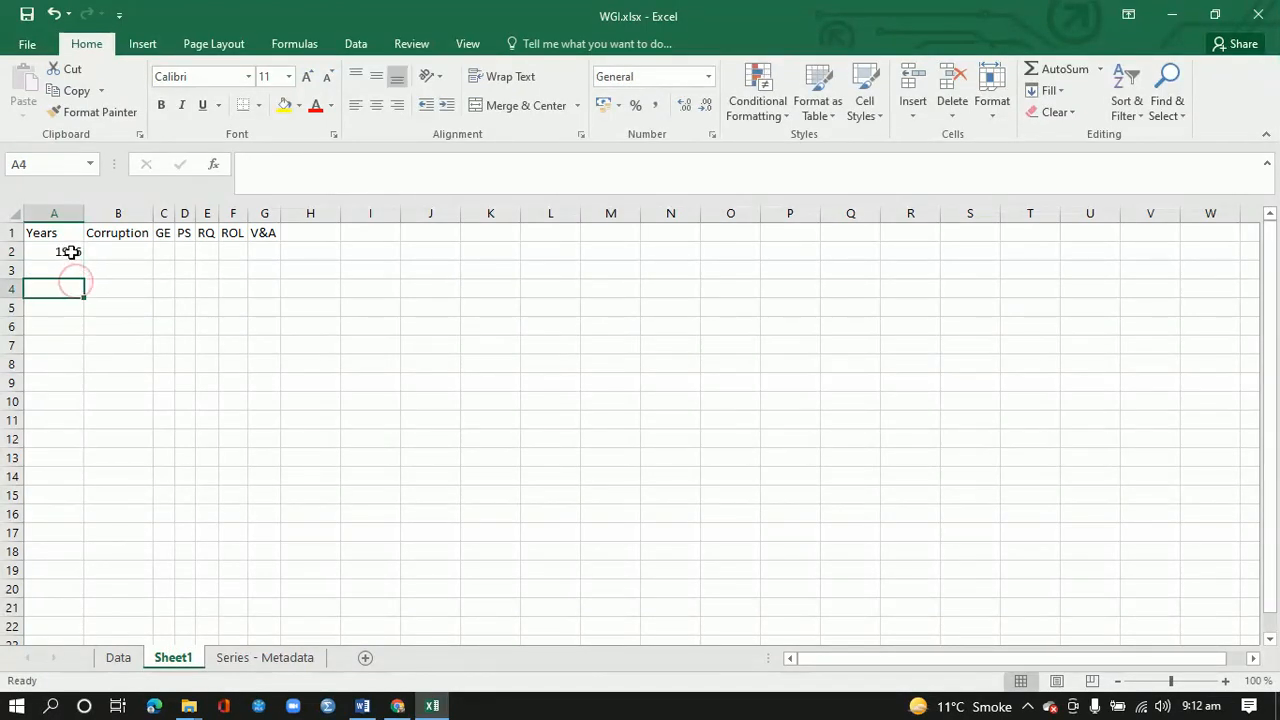
click(76, 252)
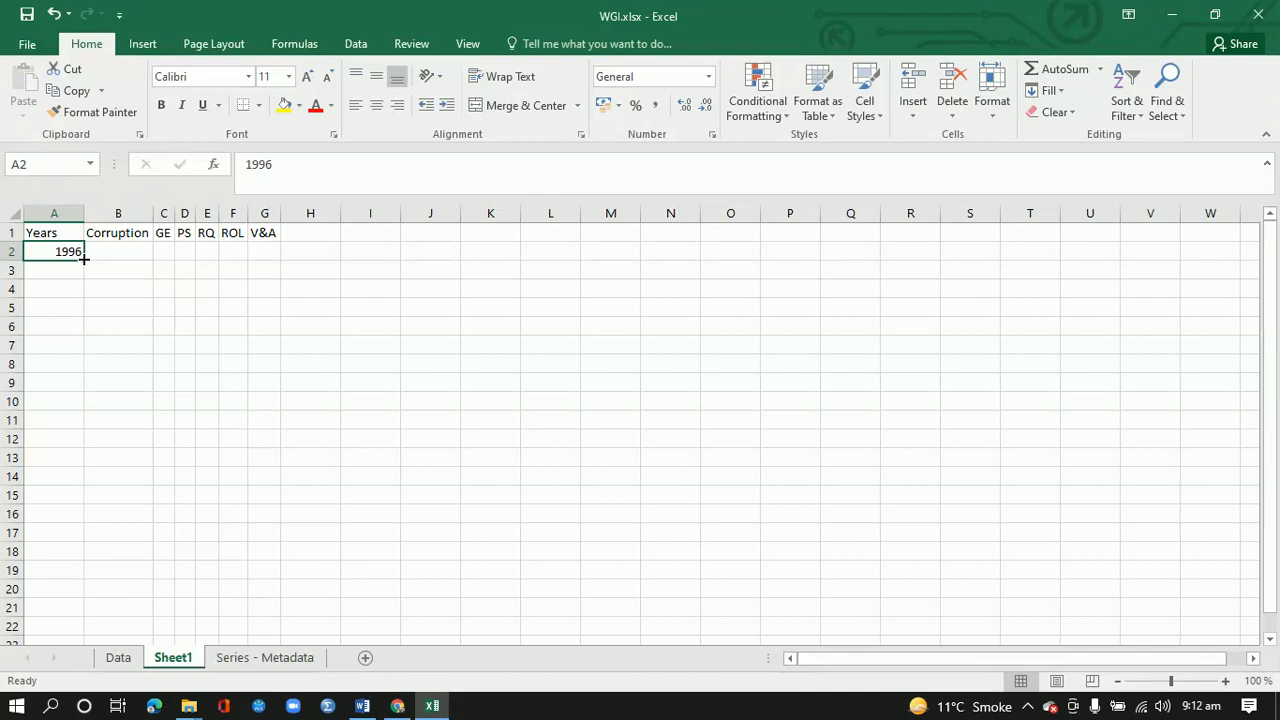
drag(84, 258, 91, 607)
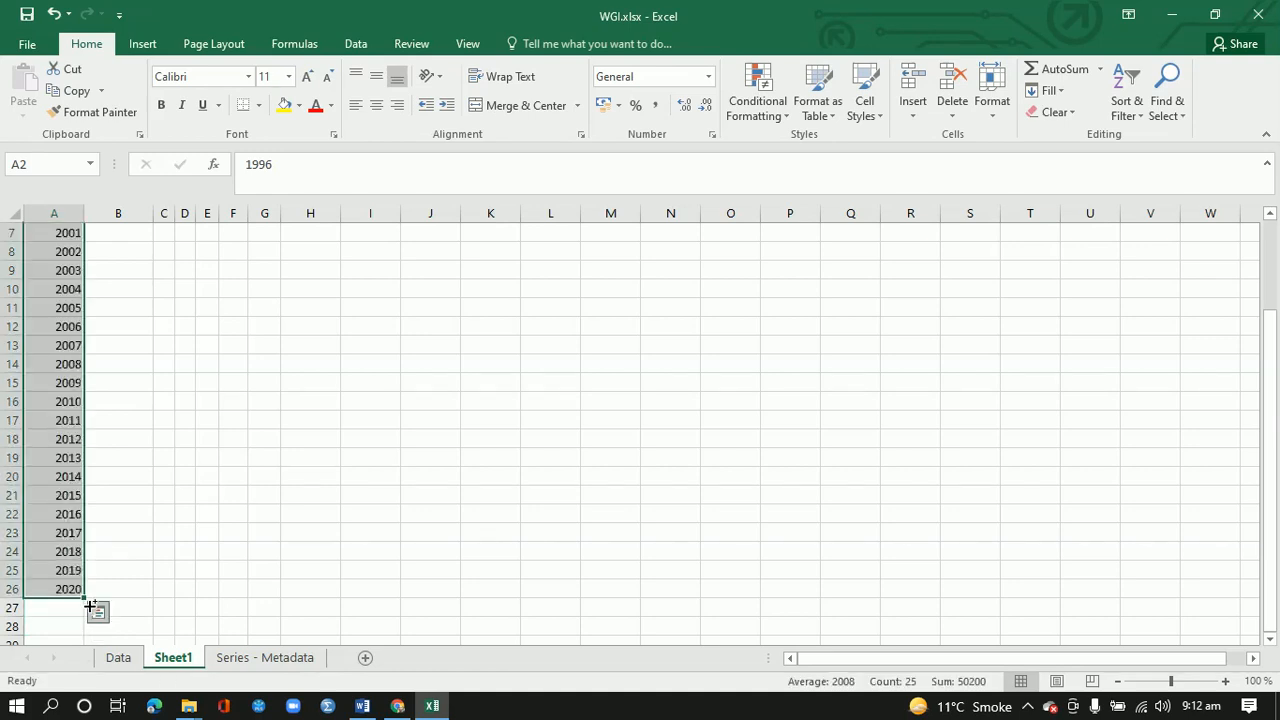
drag(1272, 478, 1272, 396)
Copy the Control of Corruption: Estimate values for 1996 to 2020, cells E2 to Z2, from the Data sheet.
click(120, 253)
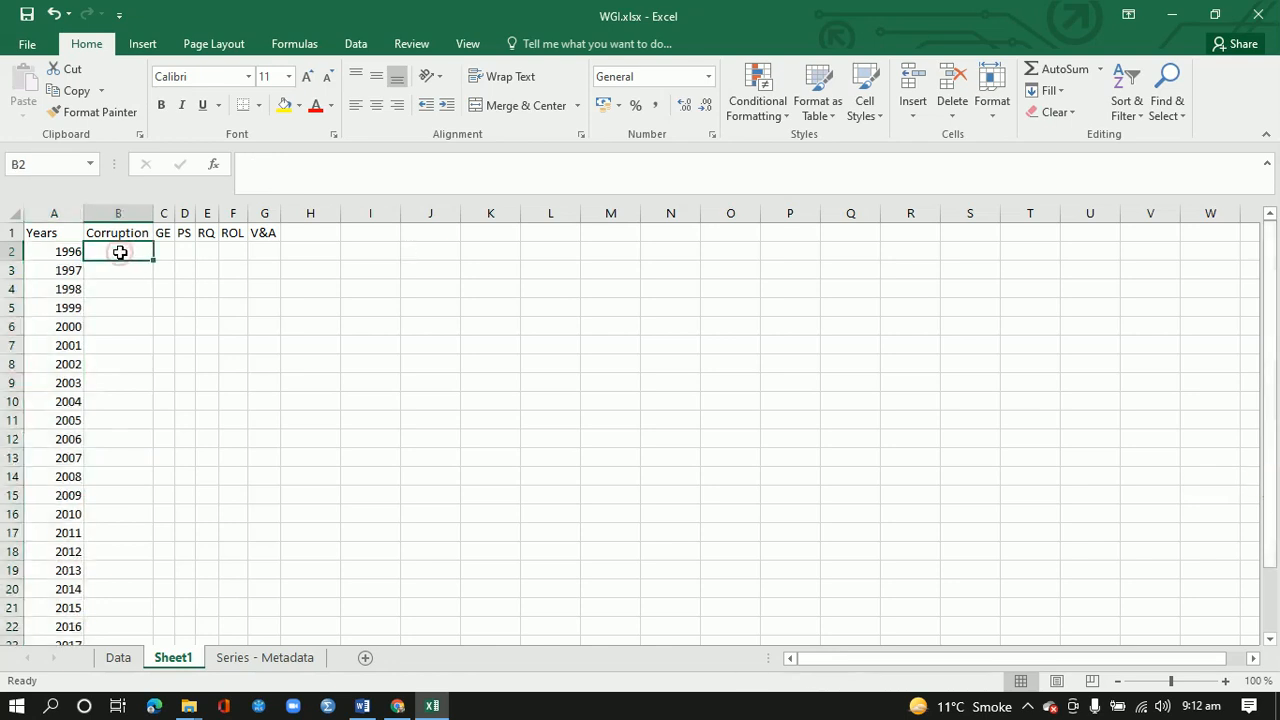
click(118, 660)
drag(962, 659, 799, 662)
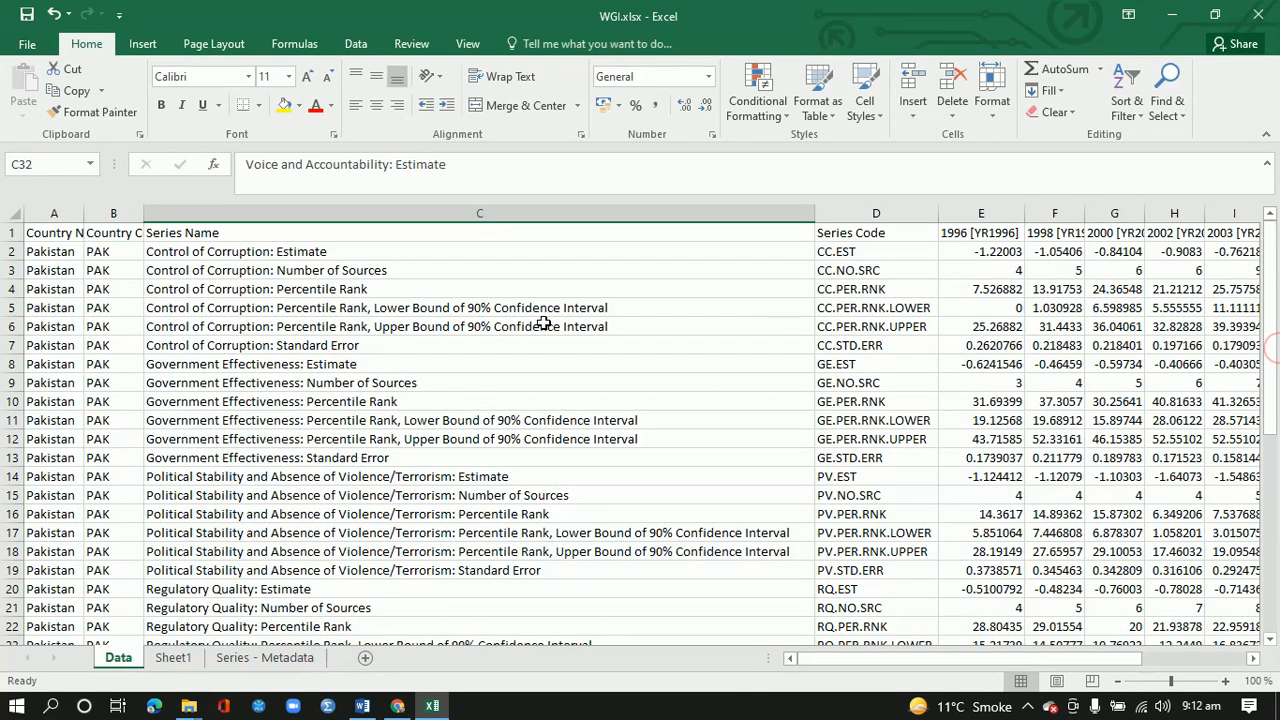
click(208, 251)
key(Right)
key(Right)
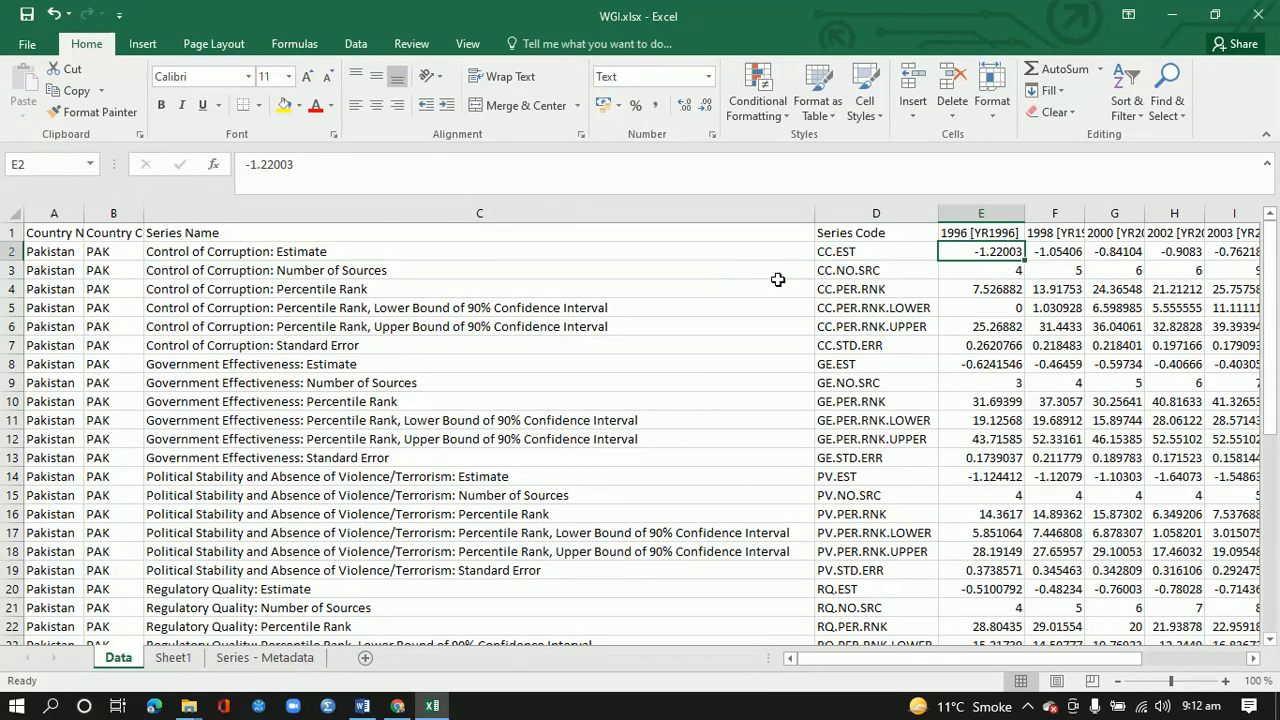
key(shift+Right)
key(shift+Right)
key(shift+Right)
key(shift+Right)
key(shift+Right)
key(shift+Right)
key(shift+Right)
key(shift+Right)
key(shift+Right)
key(shift+Right)
key(shift+Right)
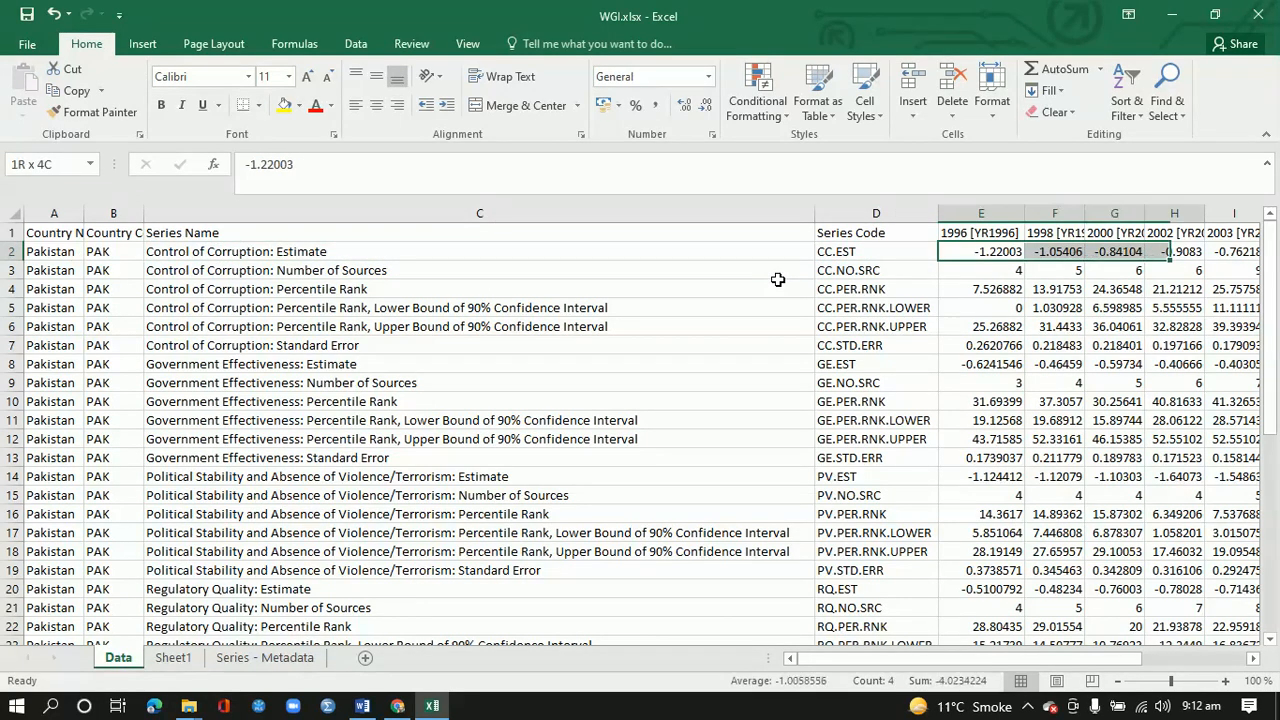
key(shift+Right)
key(shift+Right)
key(shift+Right)
key(shift+Right)
key(shift+Right)
key(shift+Right)
key(shift+Right)
key(shift+Right)
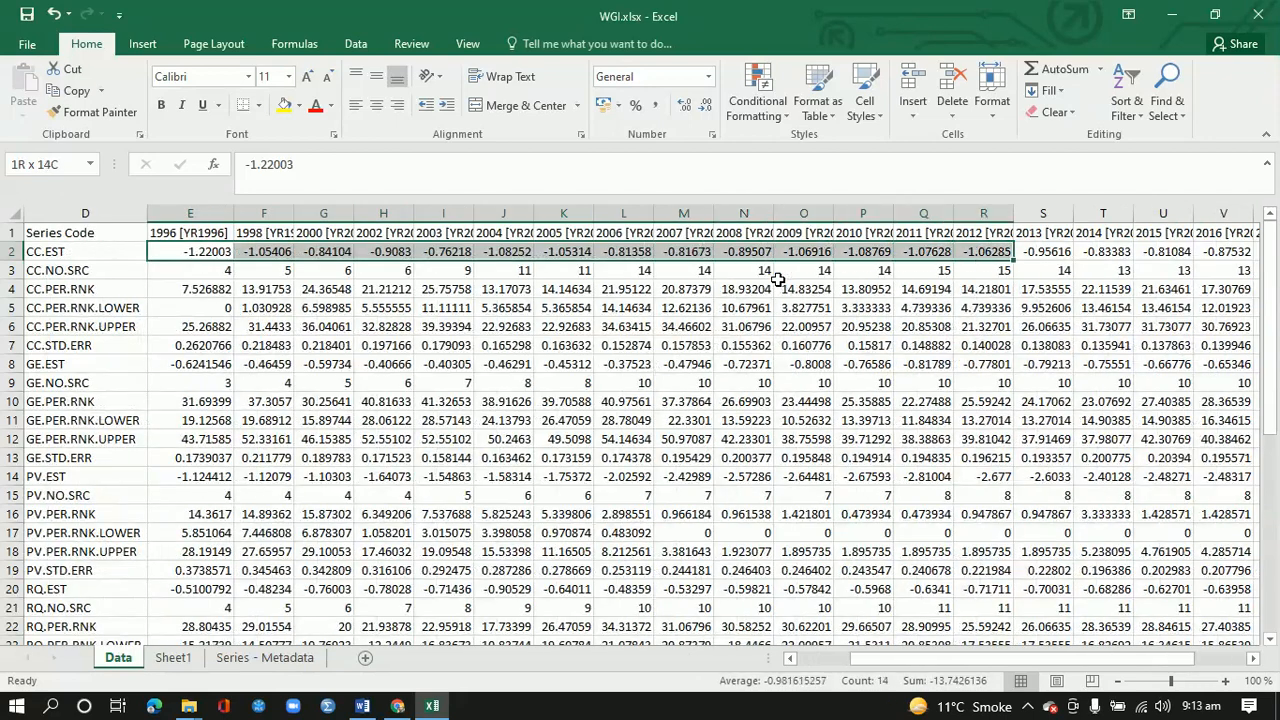
scroll(777, 278, right, 3)
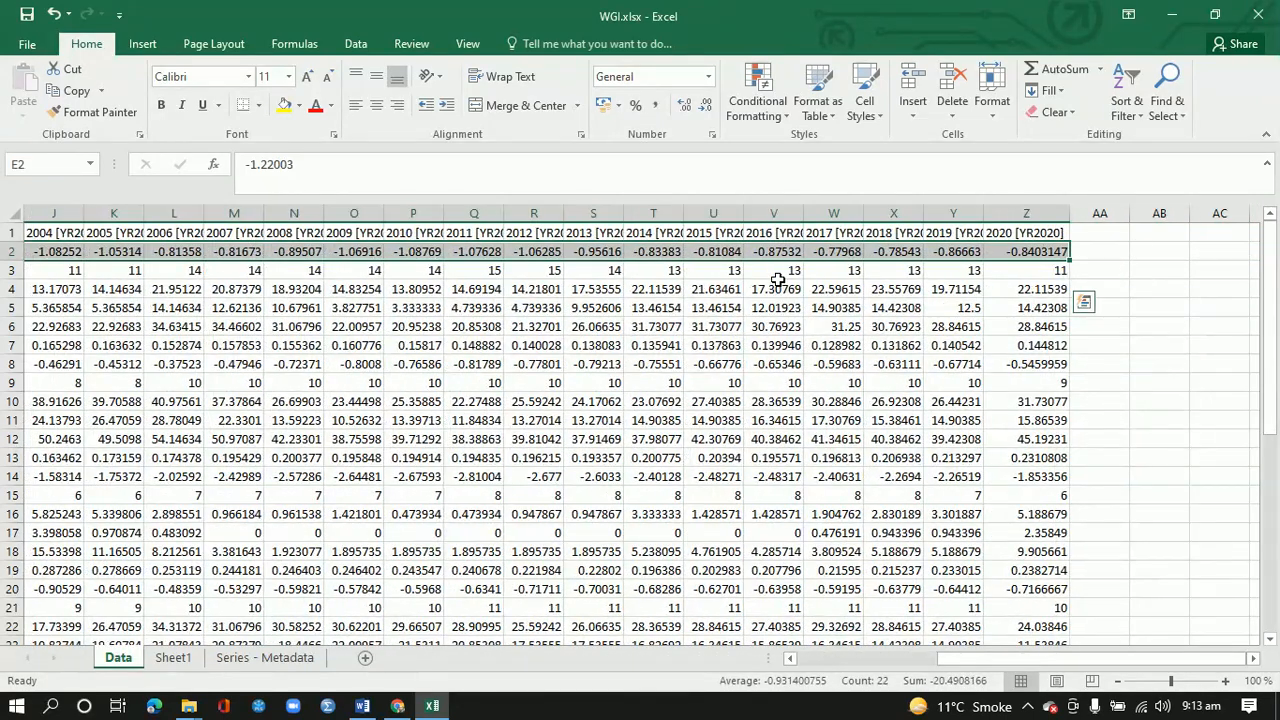
key(ctrl+c)
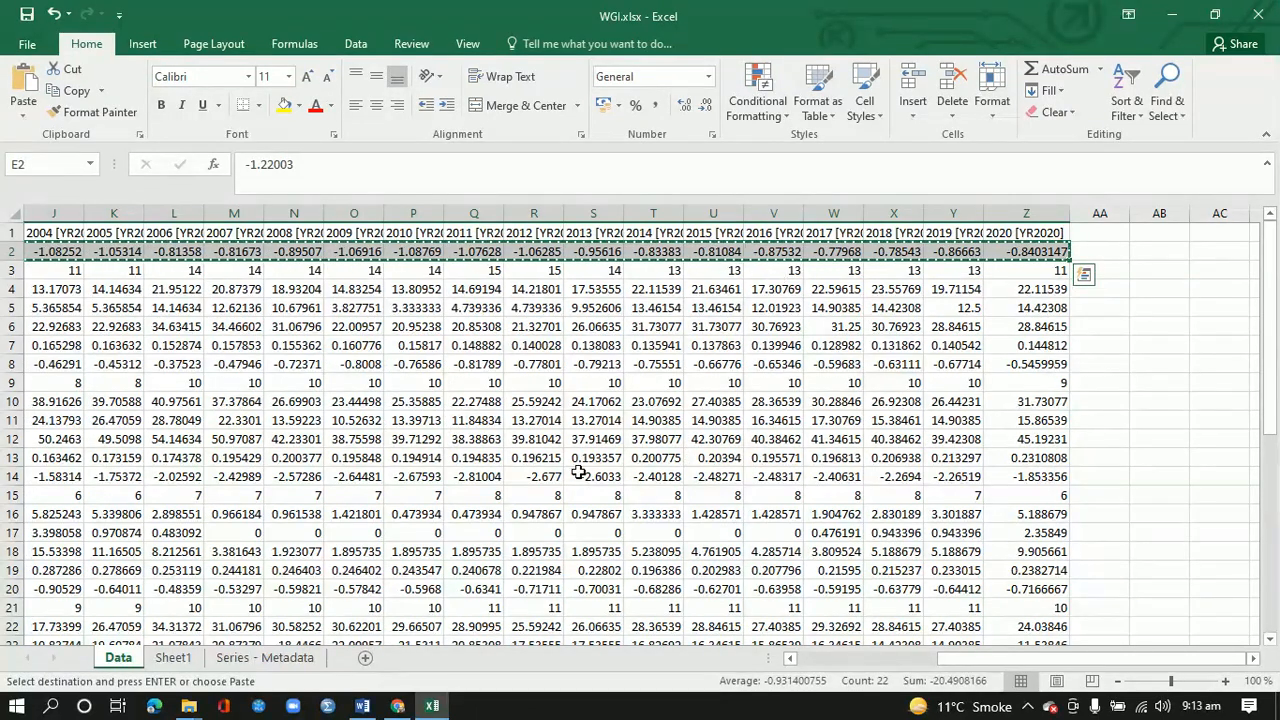
Paste the copied corruption estimates transposed into the Corruption column of Sheet1, starting at B2.
click(173, 658)
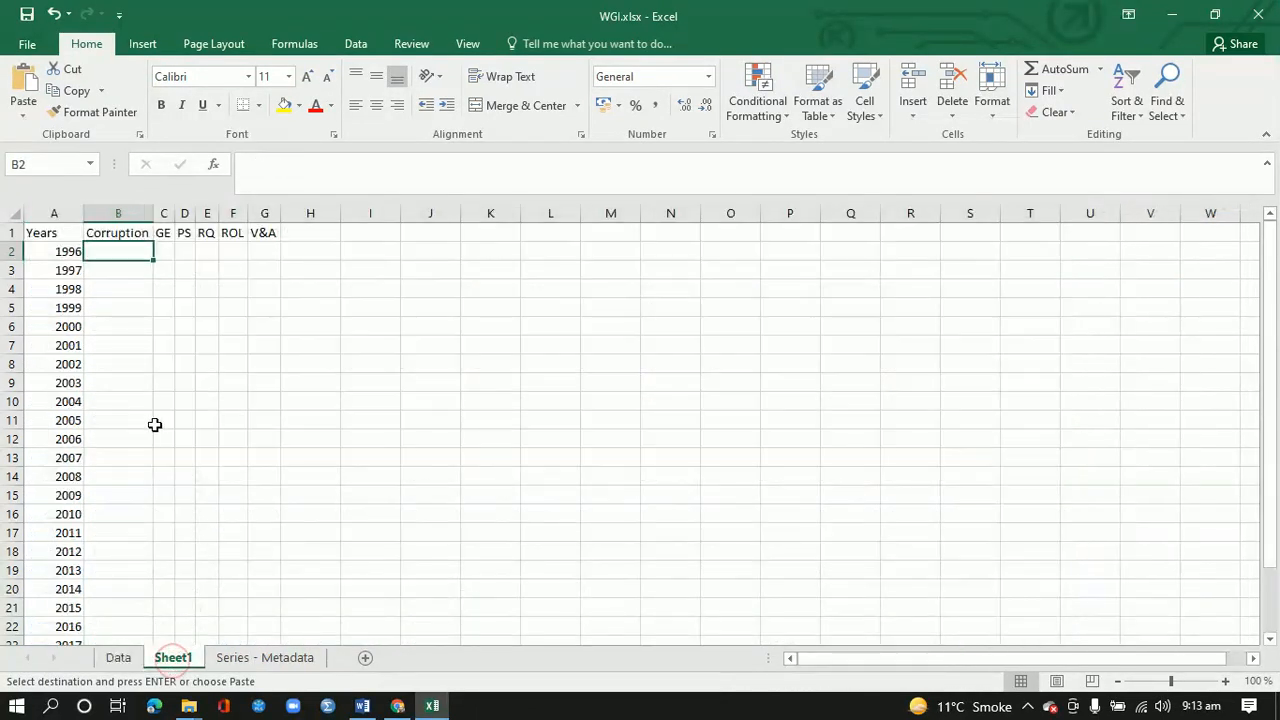
right_click(118, 252)
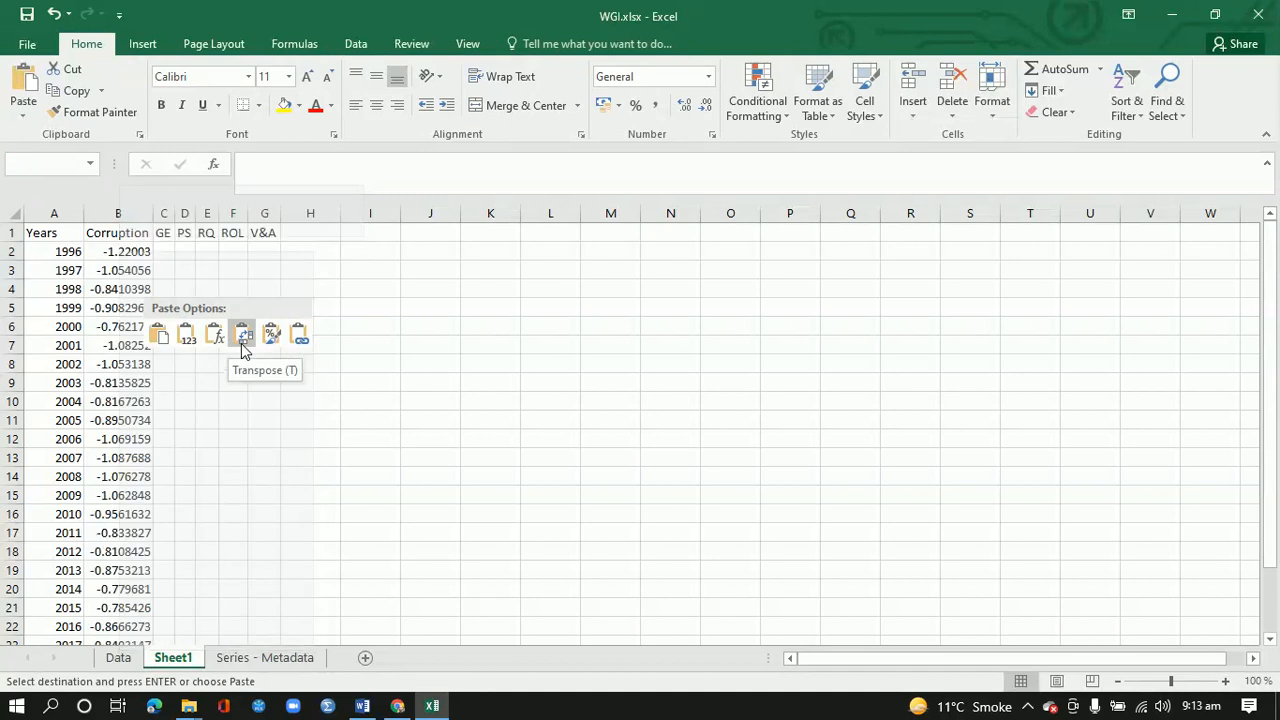
click(241, 340)
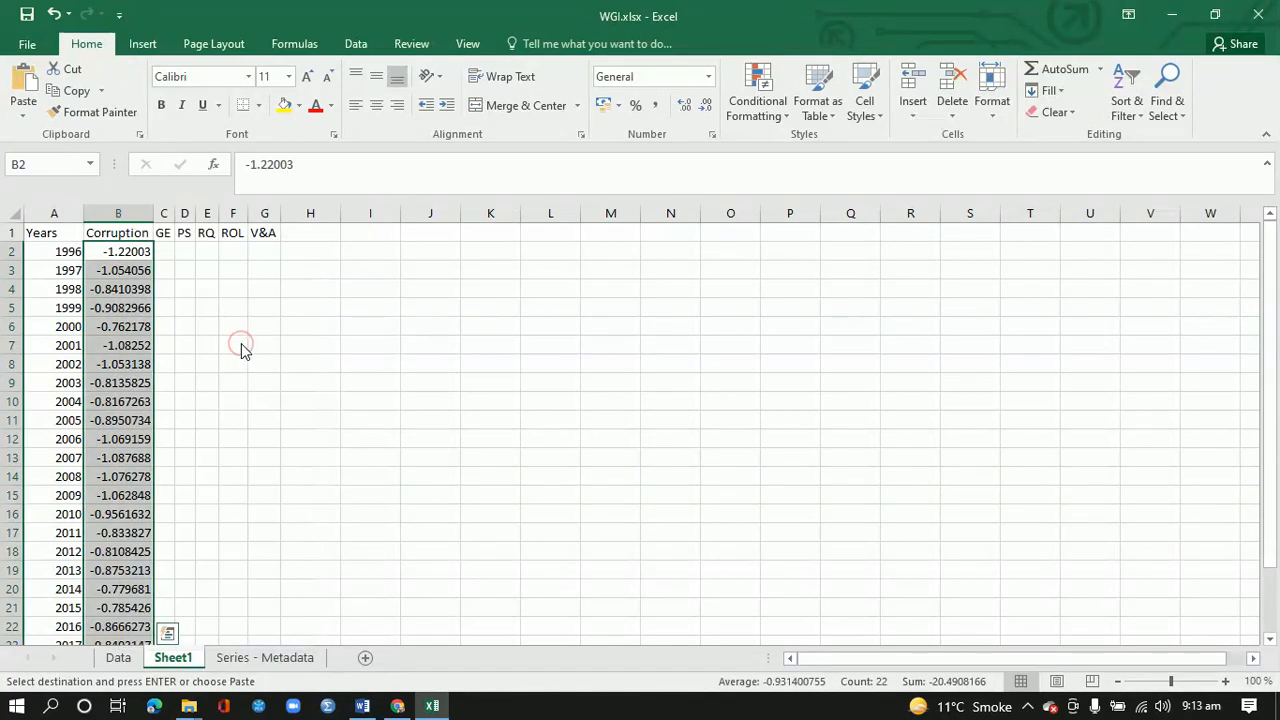
drag(1277, 445, 1272, 358)
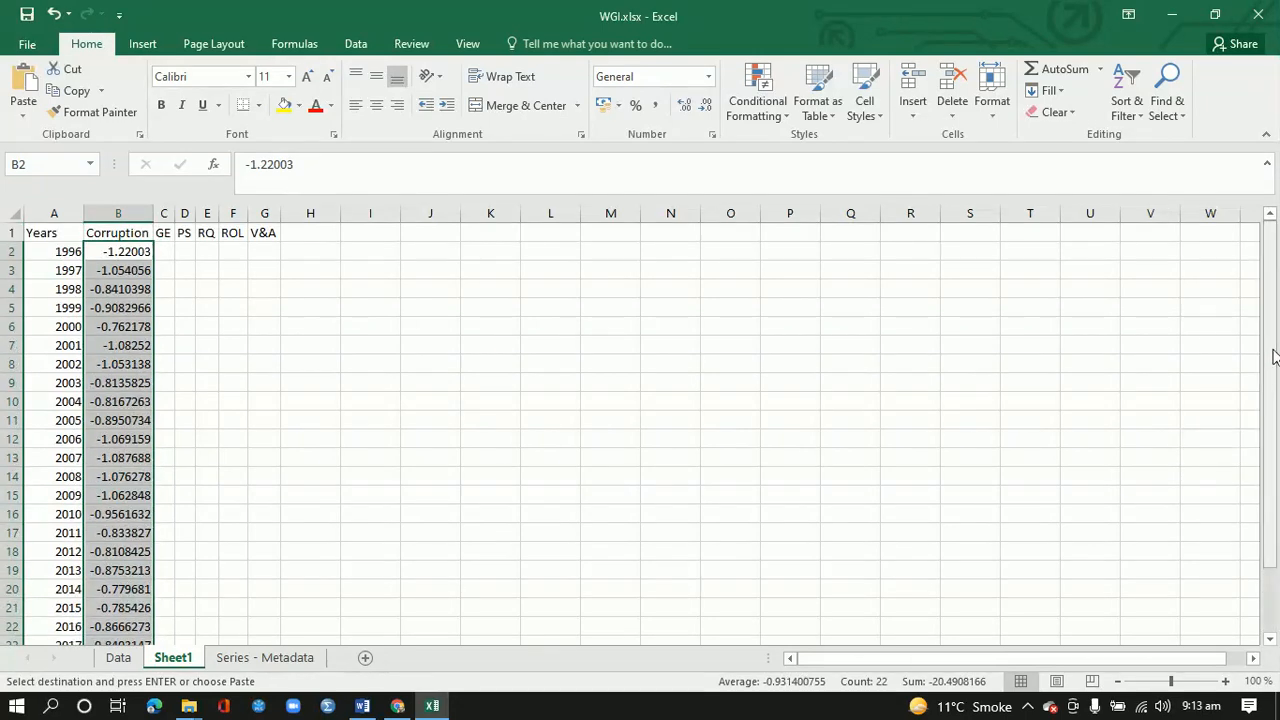
Copy the Government Effectiveness: Estimate values for 1996 to 2020, cells E8 to Z8, from the Data sheet.
click(172, 251)
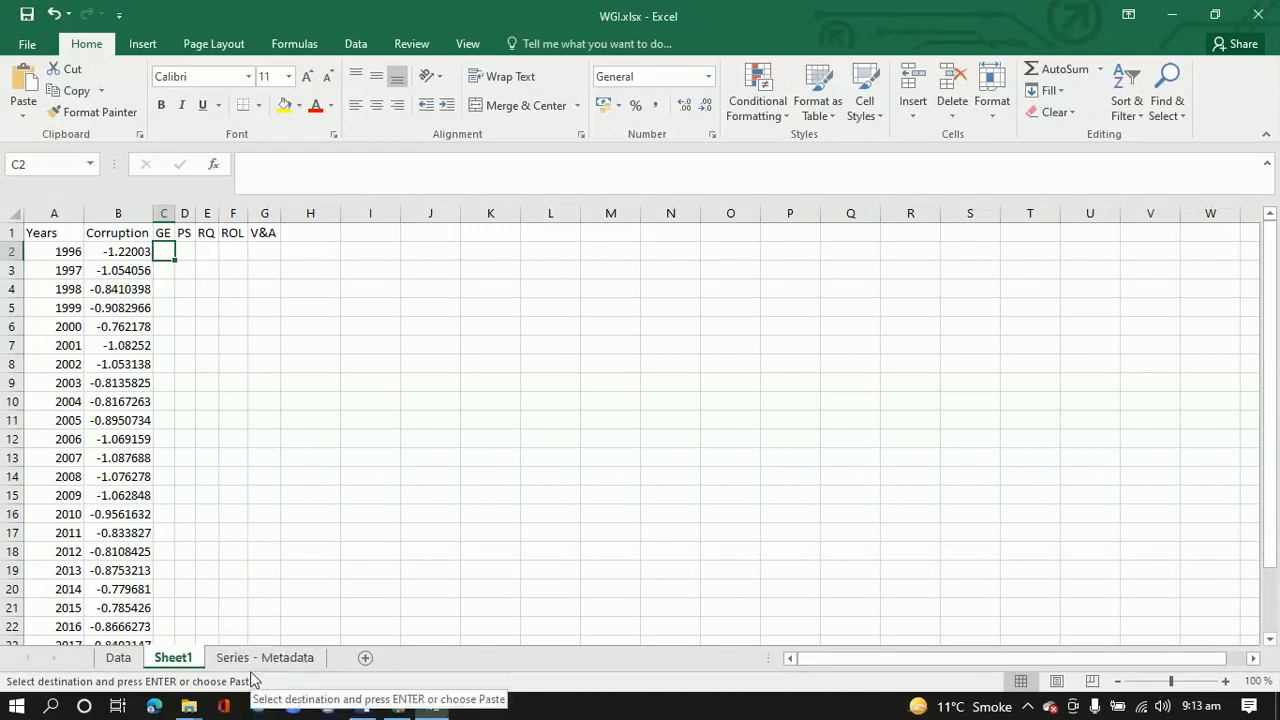
click(118, 659)
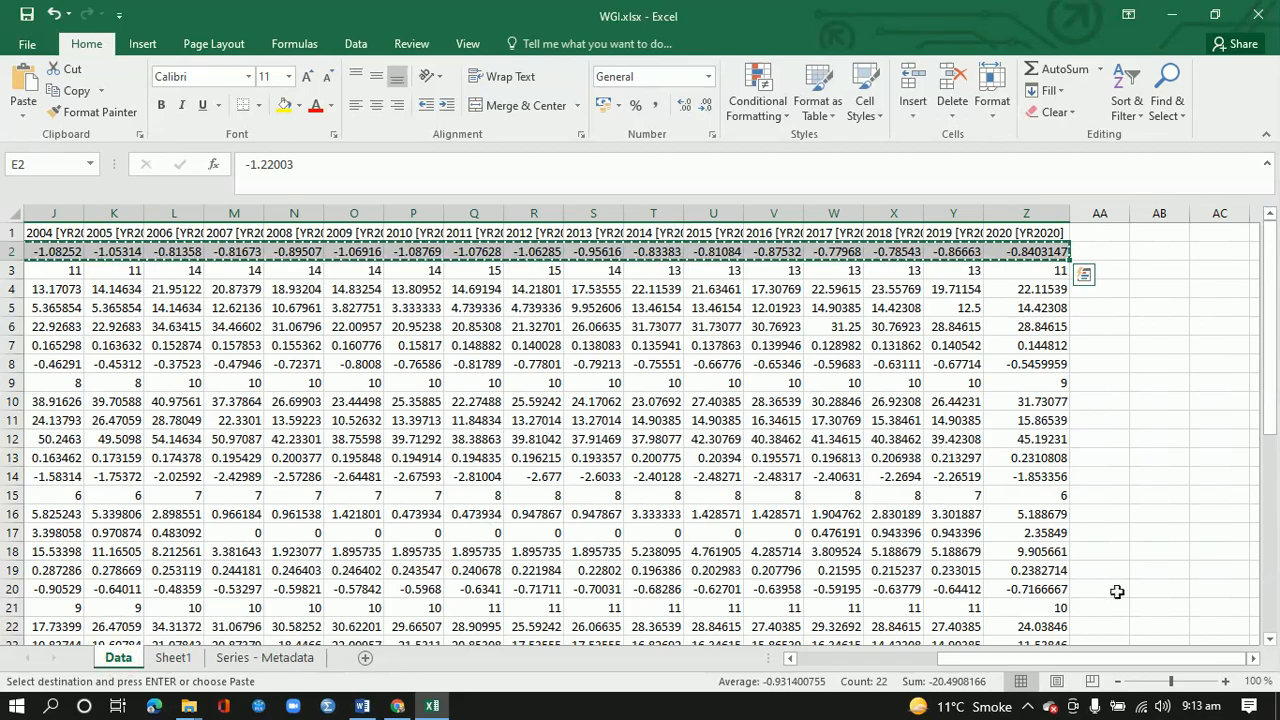
drag(1178, 659, 1046, 690)
click(266, 365)
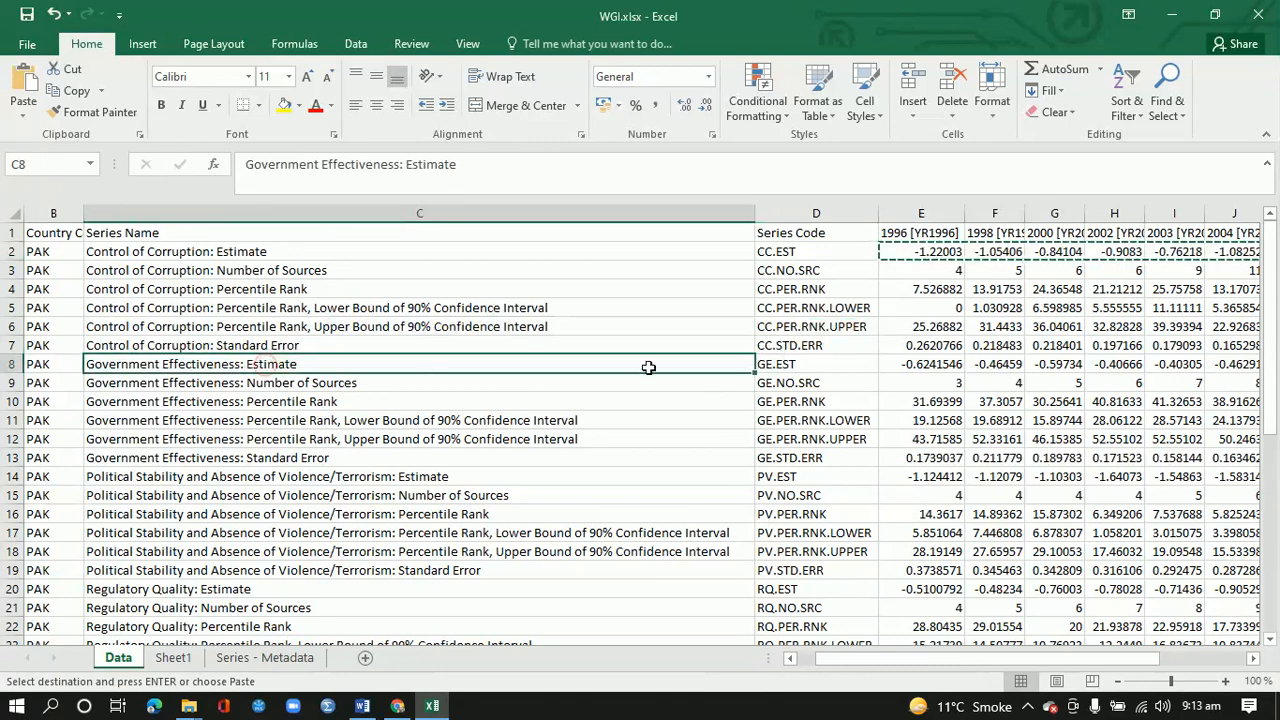
key(Right)
key(Right)
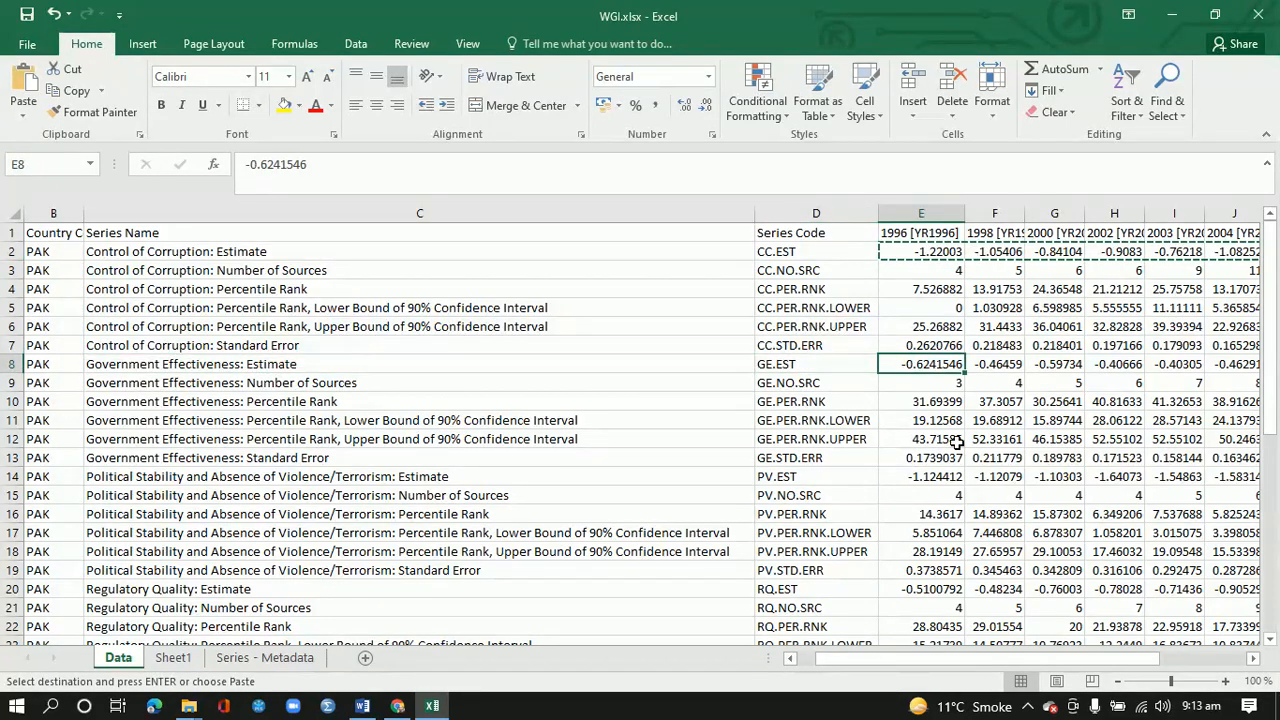
key(shift+Right)
key(shift+Right)
key(shift+Right)
key(shift+Right)
key(shift+Right)
key(shift+Right)
key(shift+Right)
key(shift+Right)
key(shift+Right)
key(shift+Right)
key(shift+Right)
key(shift+Right)
key(shift+Right)
key(shift+Right)
key(shift+Right)
key(shift+Right)
key(shift+Right)
key(shift+Right)
key(shift+Right)
key(shift+Right)
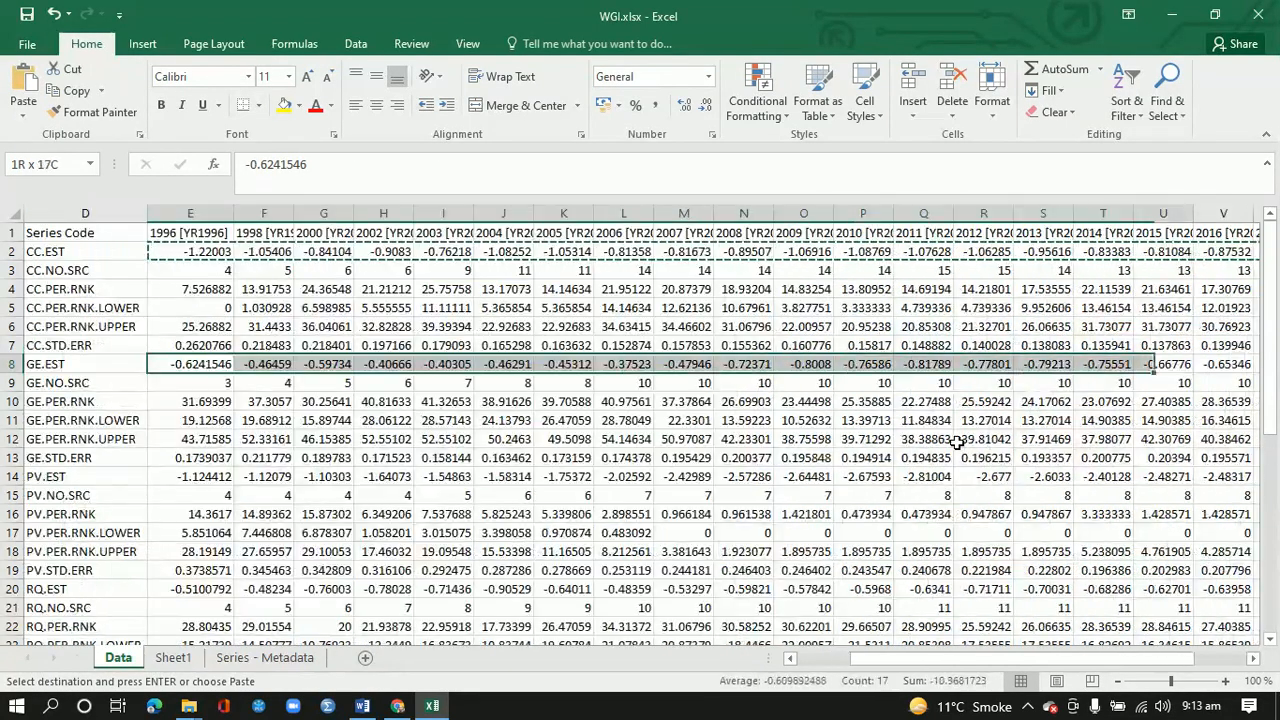
key(shift+Right)
key(shift+Left)
key(shift+Left)
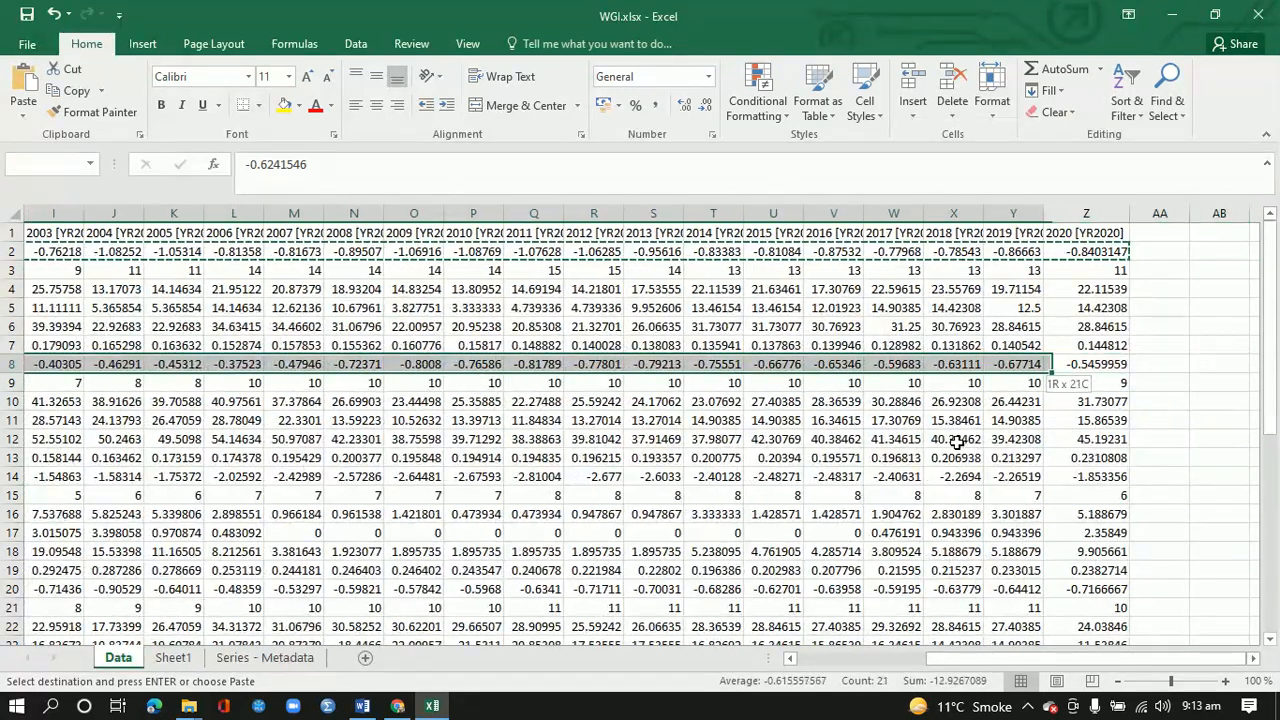
key(shift+Right)
key(ctrl+c)
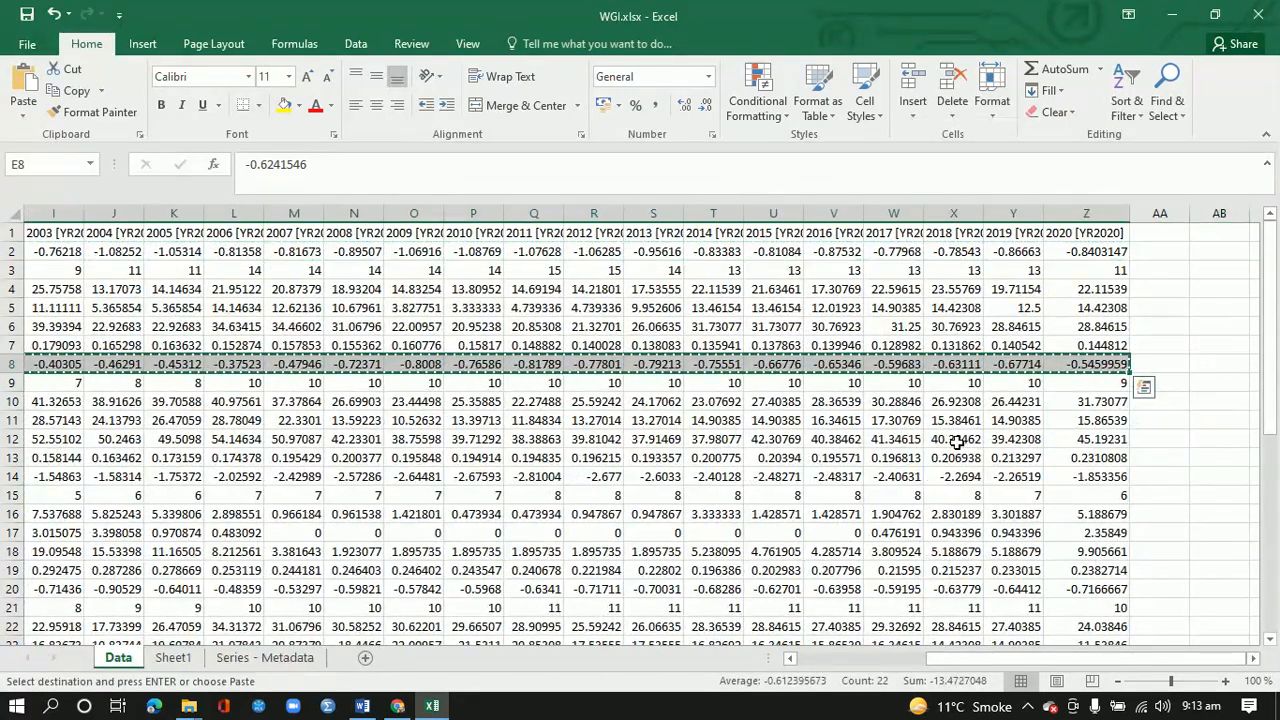
Paste the copied government effectiveness estimates transposed into the GE column of Sheet1, starting at C2, and fit the column width to the values.
click(172, 657)
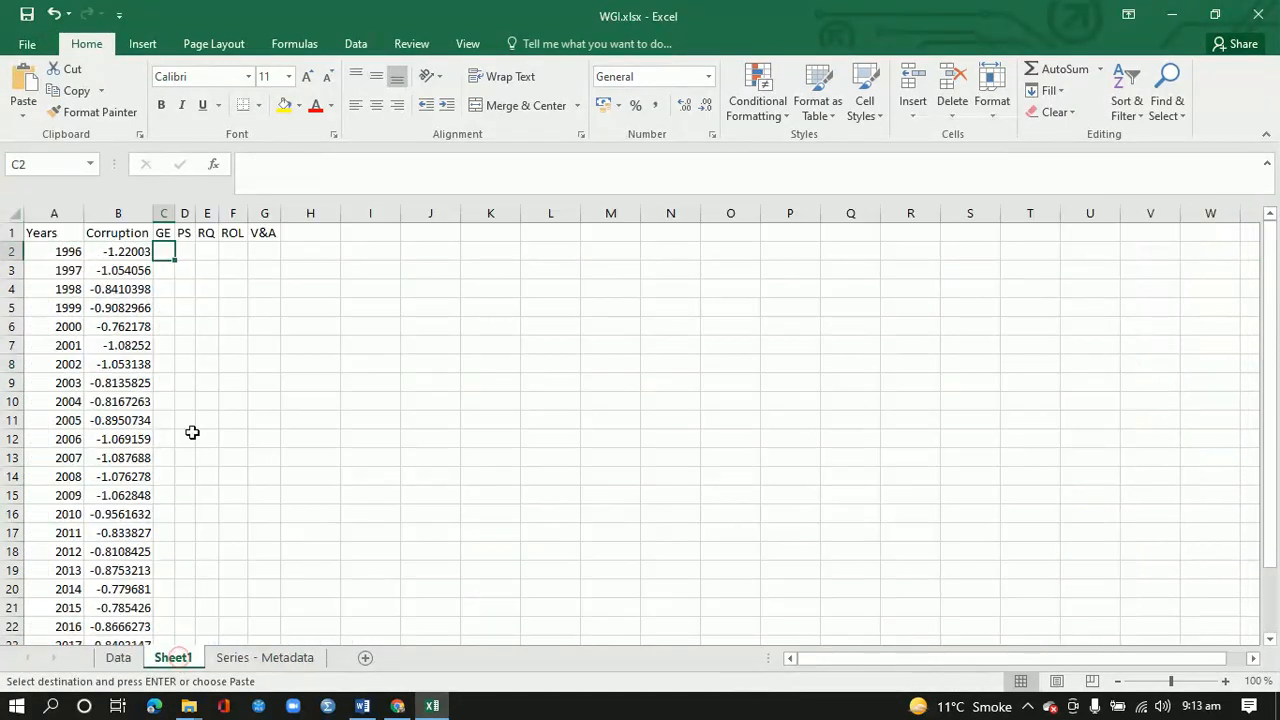
right_click(163, 250)
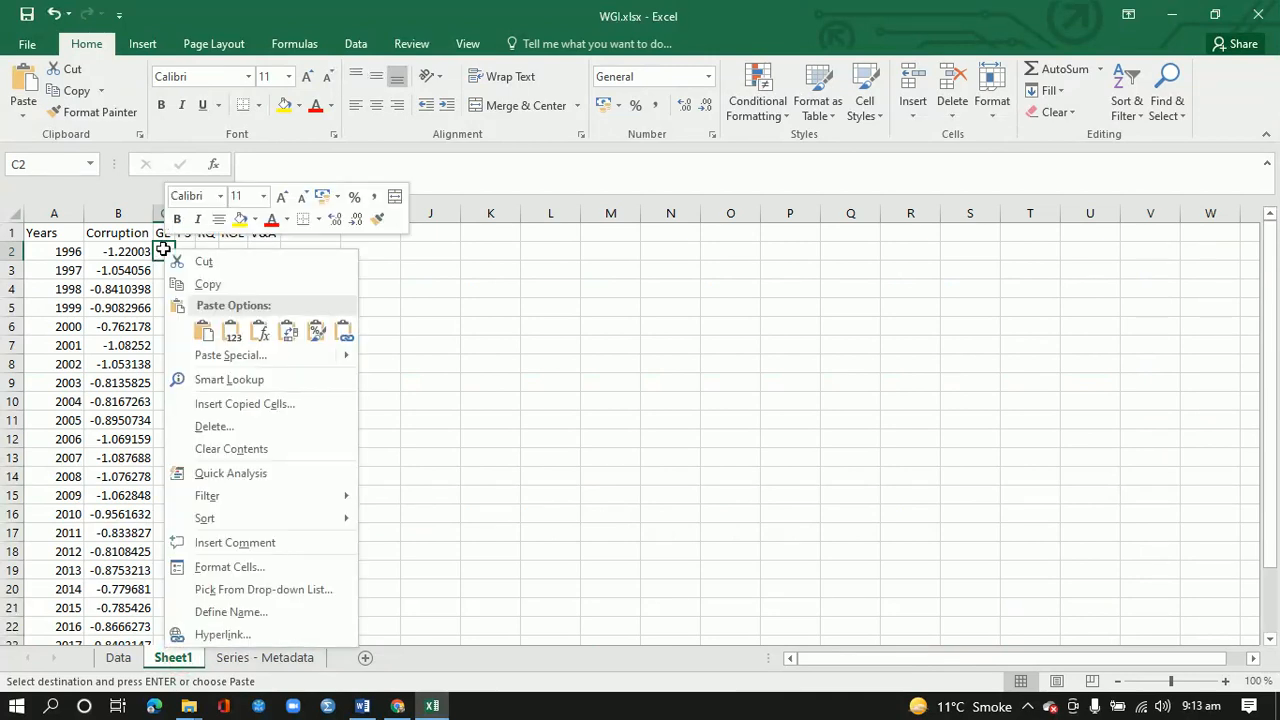
click(289, 331)
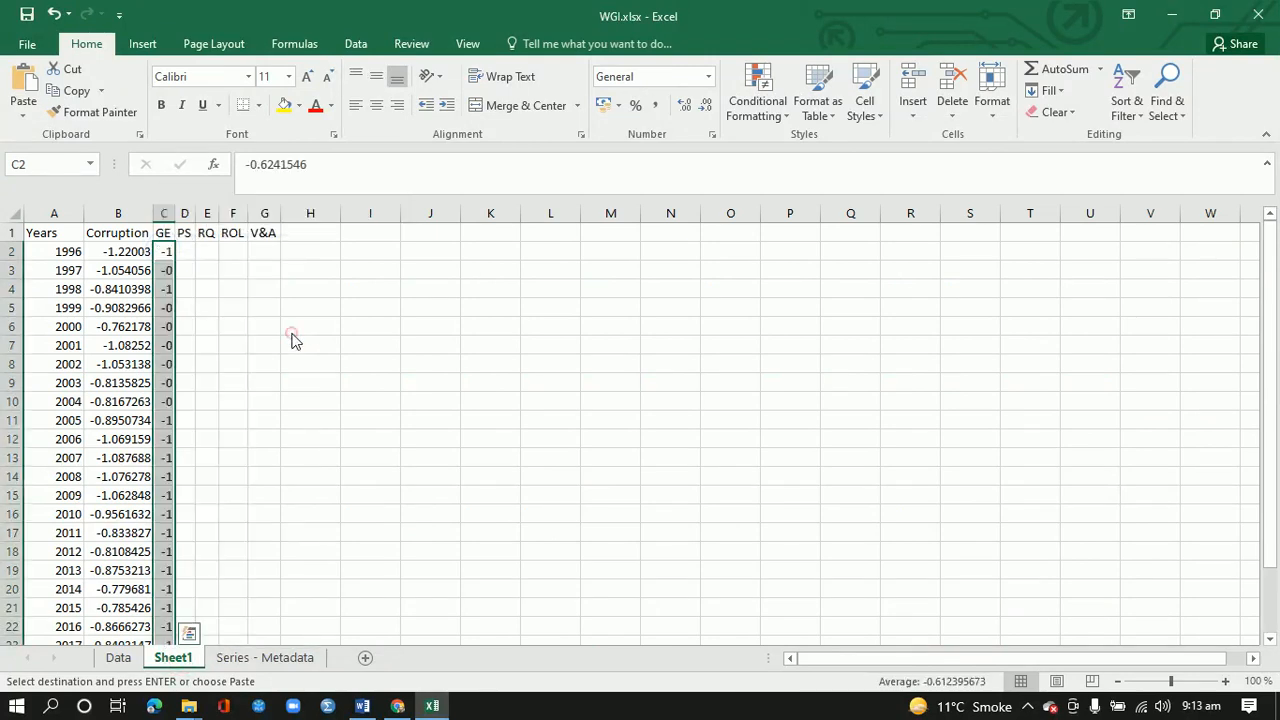
double_click(175, 214)
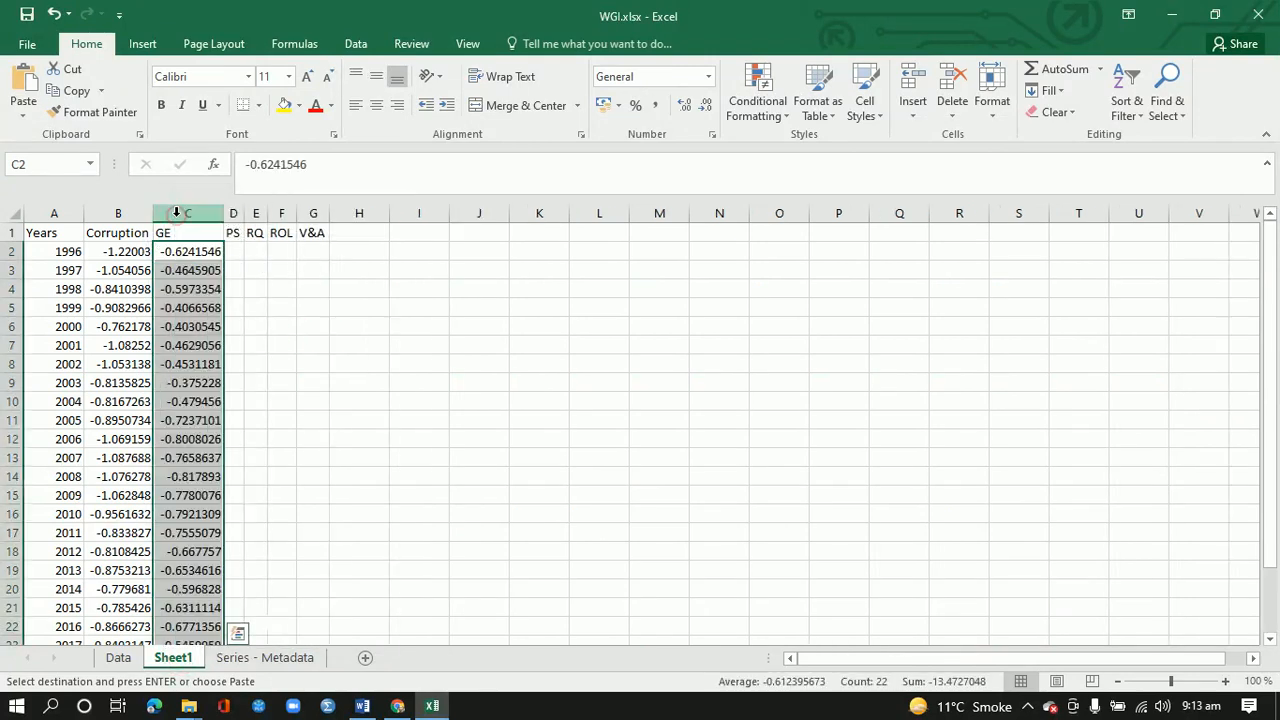
Copy the Political Stability and Absence of Violence/Terrorism: Estimate values for 1996 to 2020, cells E14 to Z14, from the Data sheet.
click(231, 256)
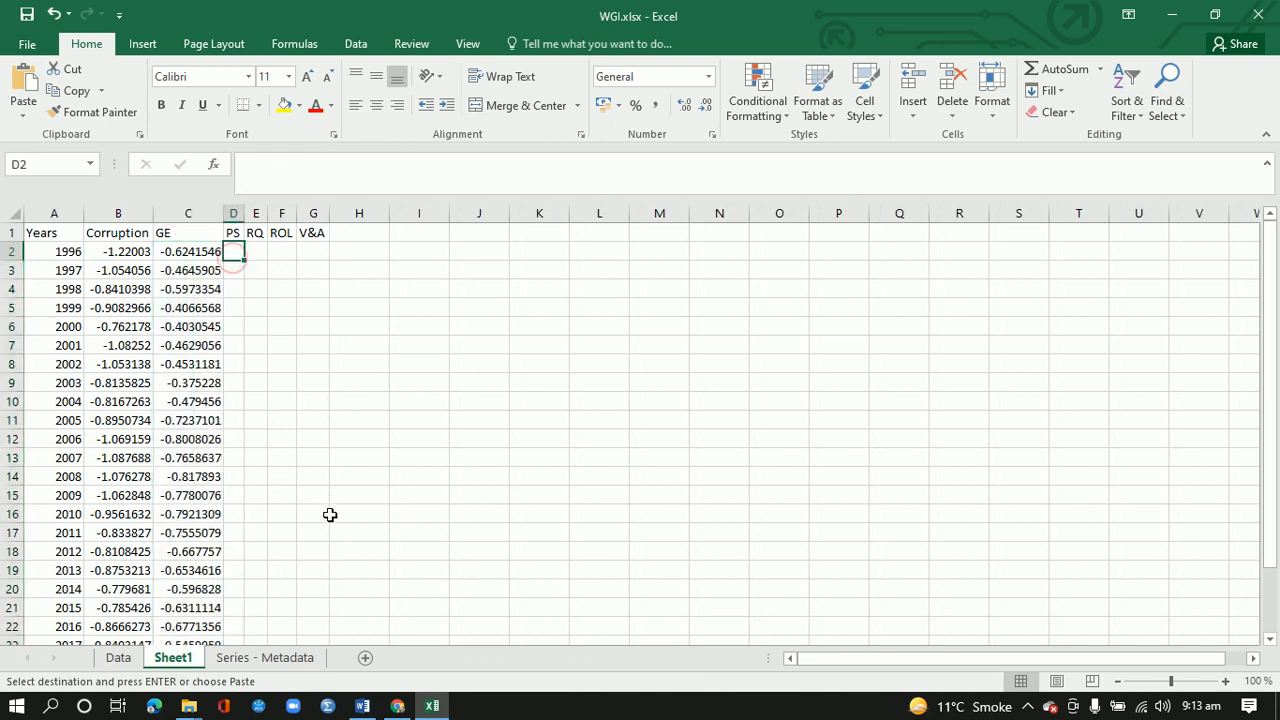
click(118, 657)
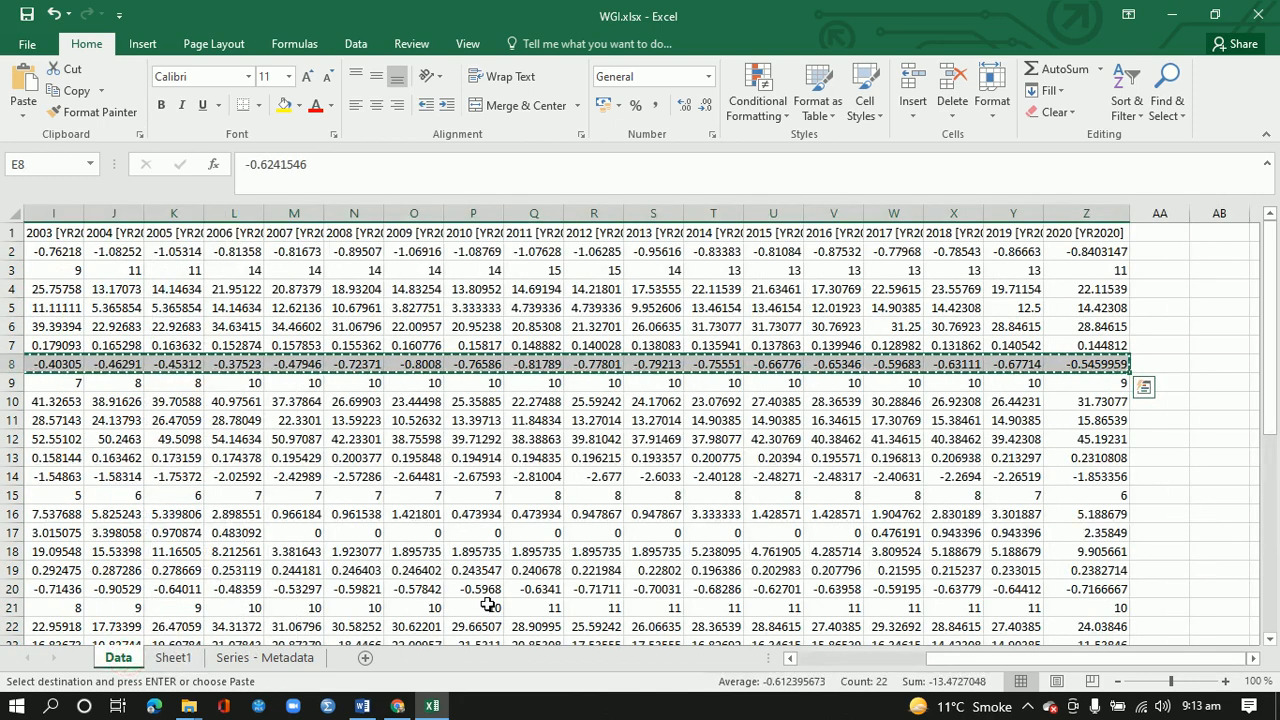
key(Left)
key(Home)
key(Down)
key(Down)
key(Down)
key(Down)
key(Down)
key(Down)
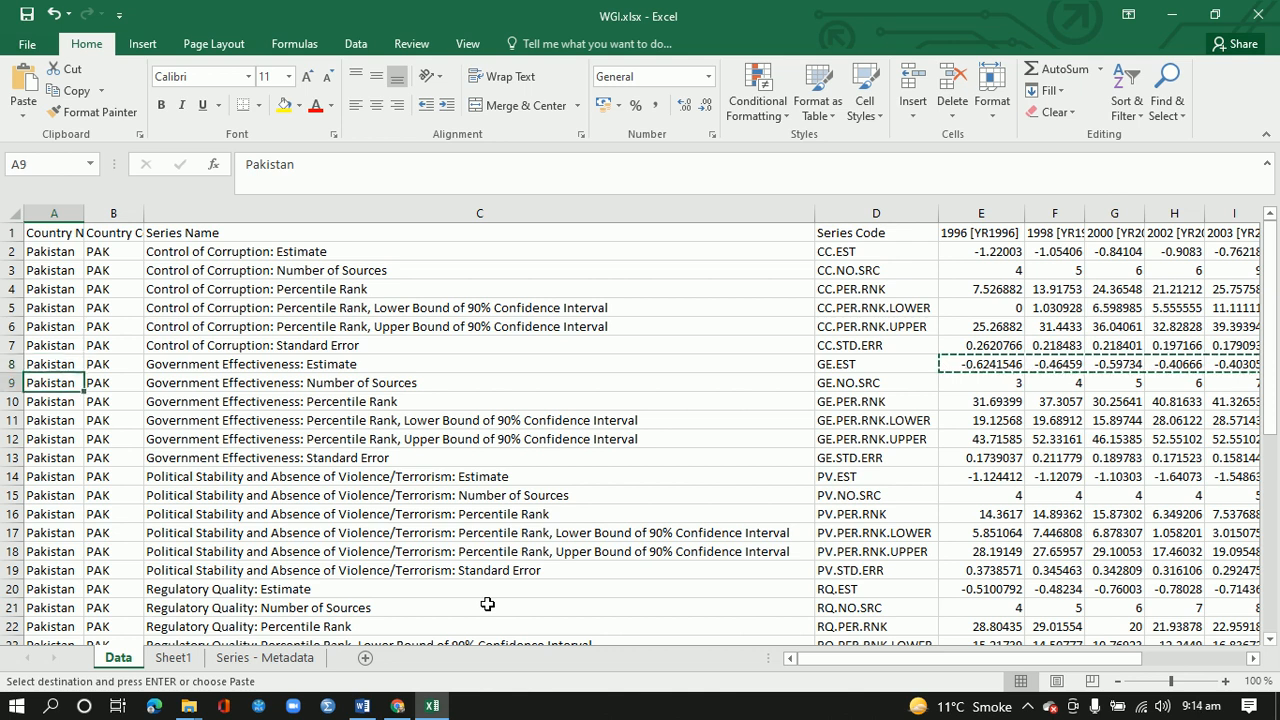
key(Down)
key(Down)
key(Down)
key(Down)
key(Up)
key(Up)
key(Up)
key(Up)
key(Right)
key(Right)
key(Right)
key(Right)
key(Right)
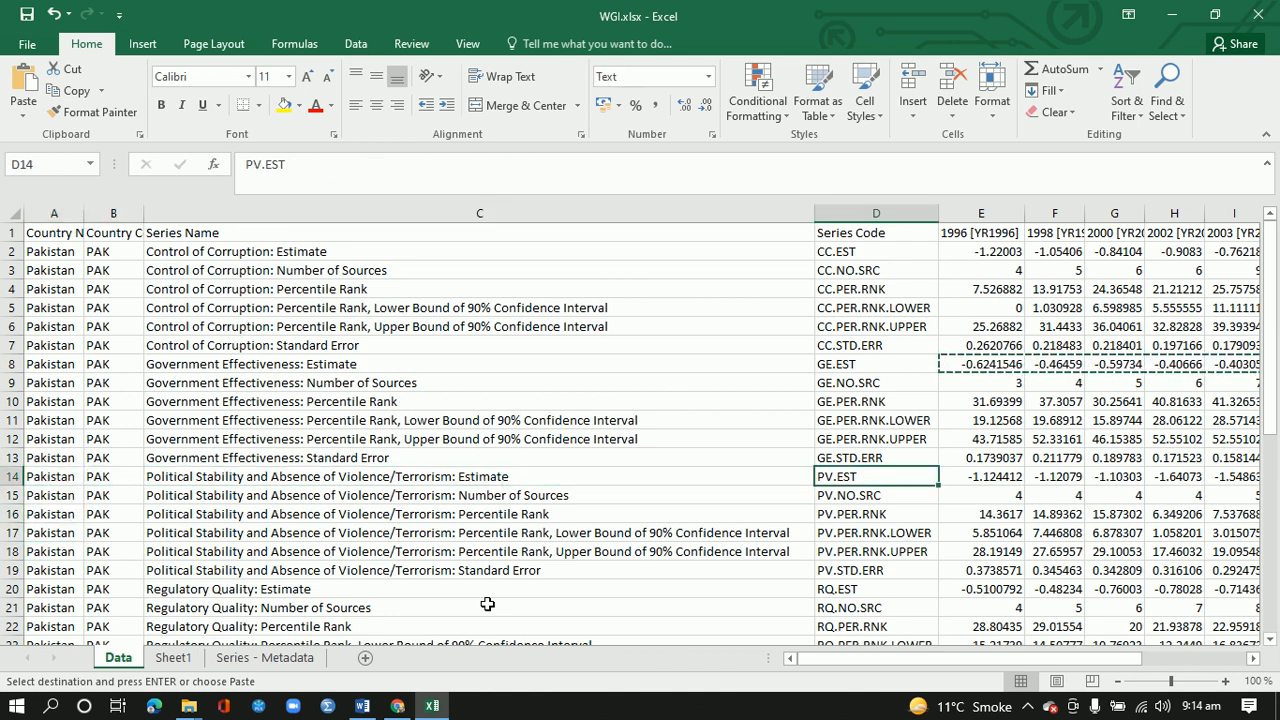
key(Left)
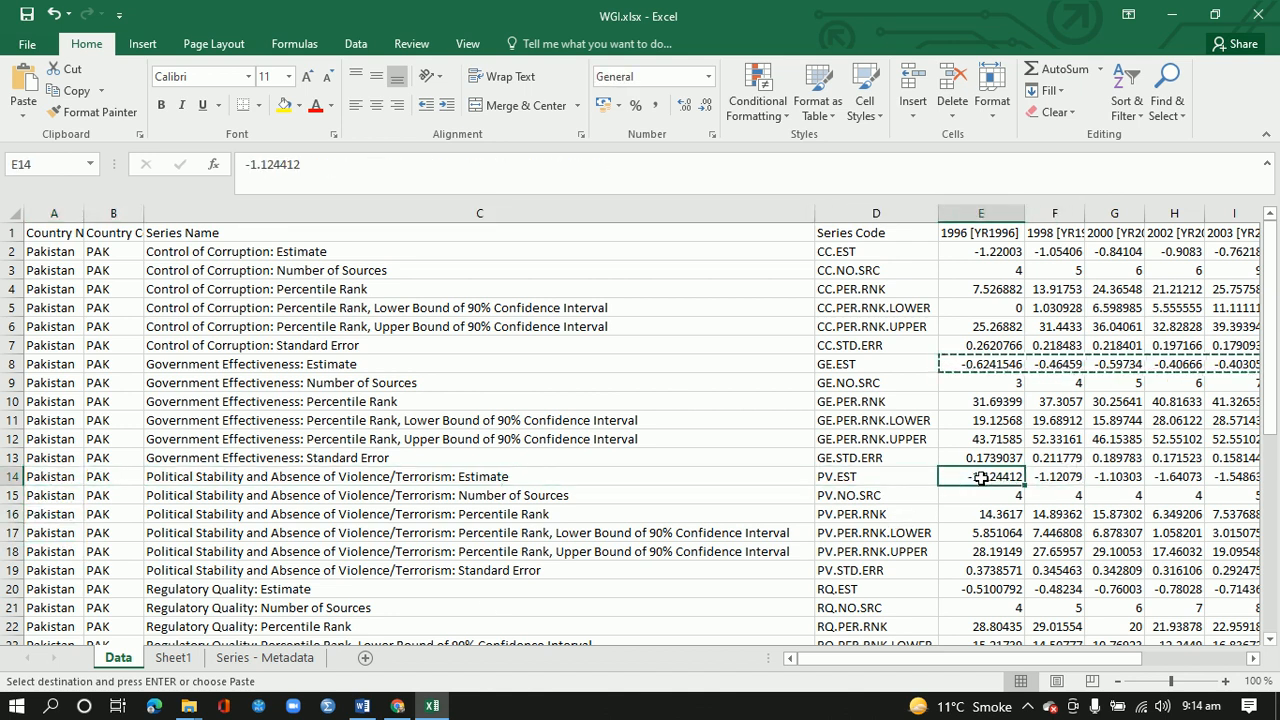
mouse_move(981, 478)
mouse_down()
mouse_move(1262, 482)
mouse_move(981, 478)
mouse_up()
key(ctrl+c)
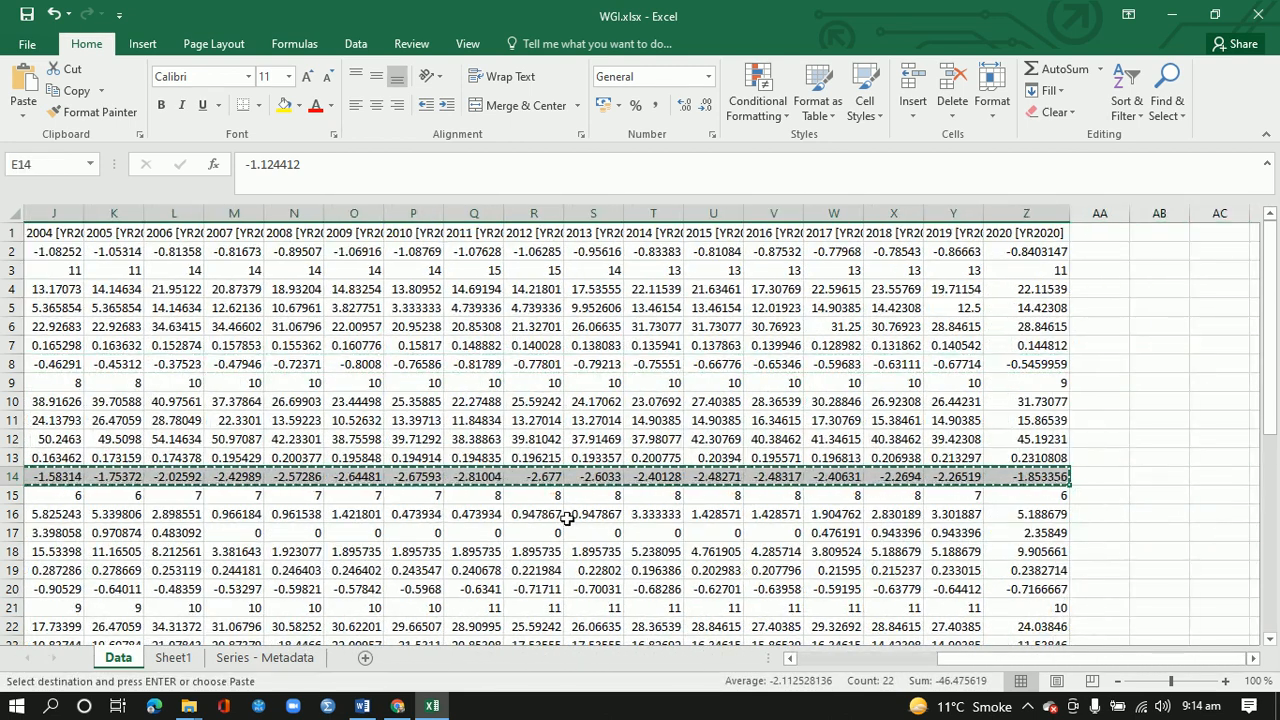
Paste the copied political stability estimates transposed into the PS column of Sheet1, starting at D2, and fit the column width to the values.
click(173, 657)
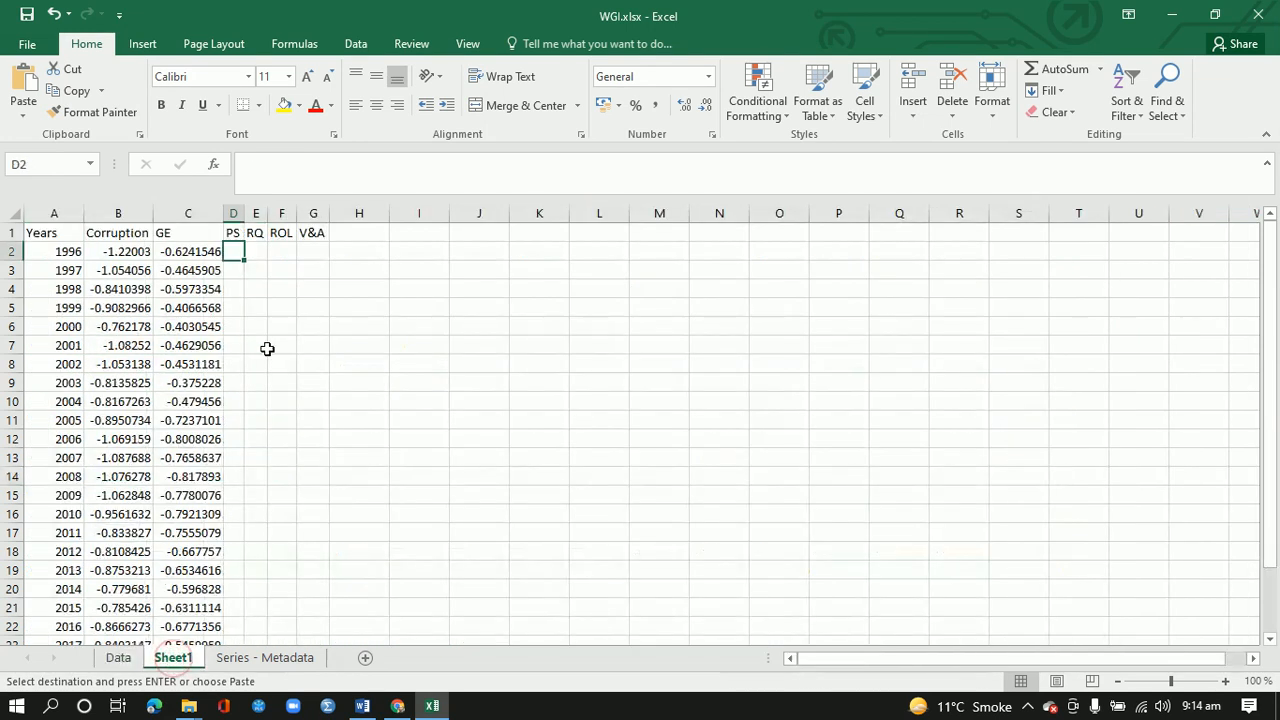
right_click(236, 251)
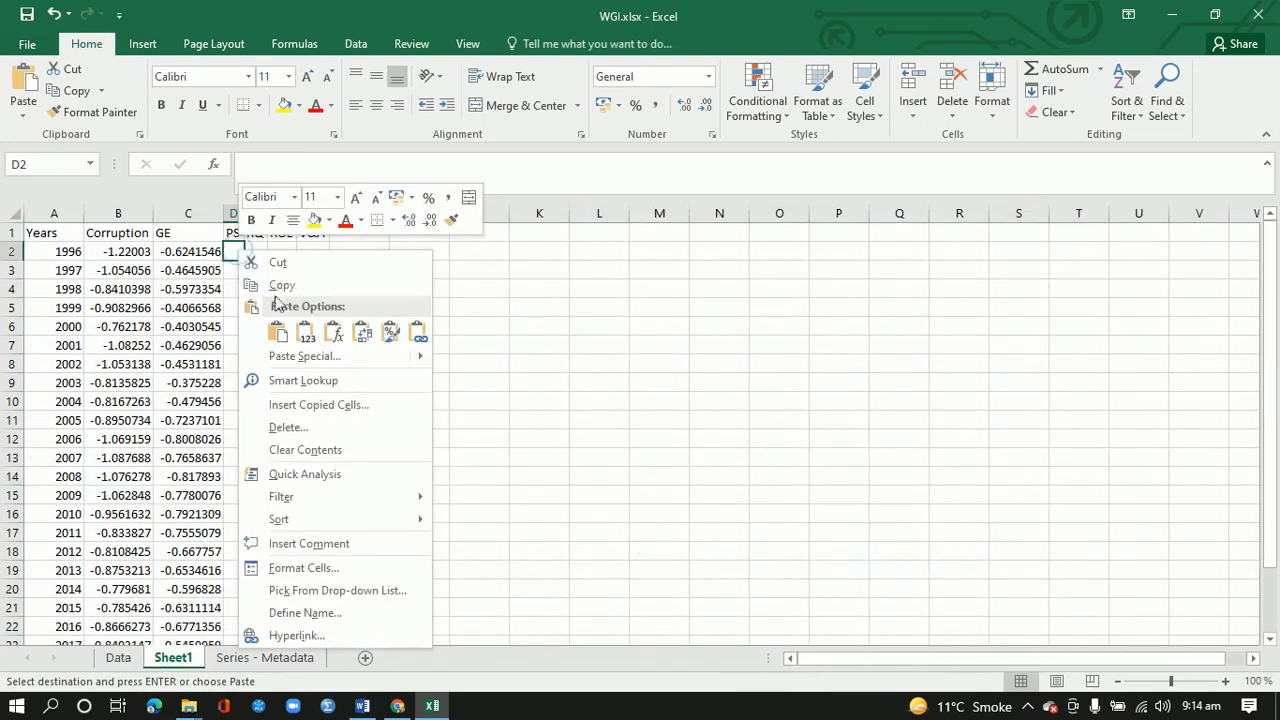
click(336, 336)
click(358, 336)
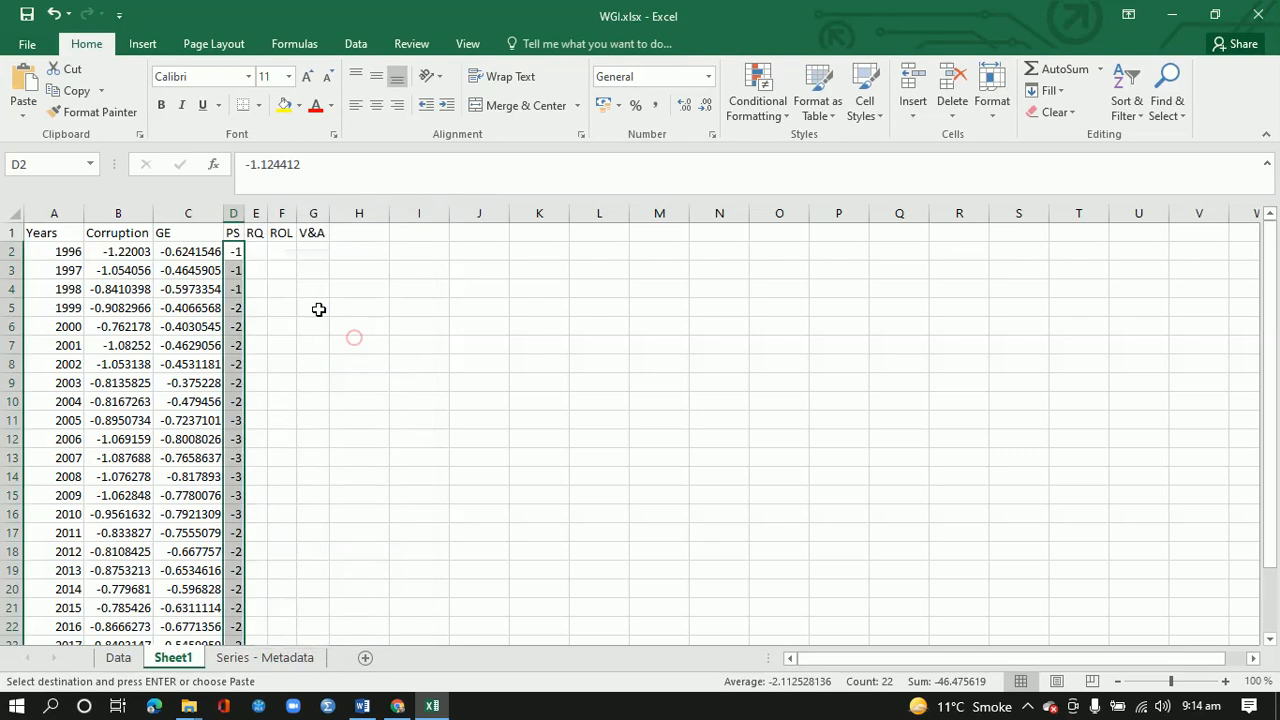
double_click(243, 214)
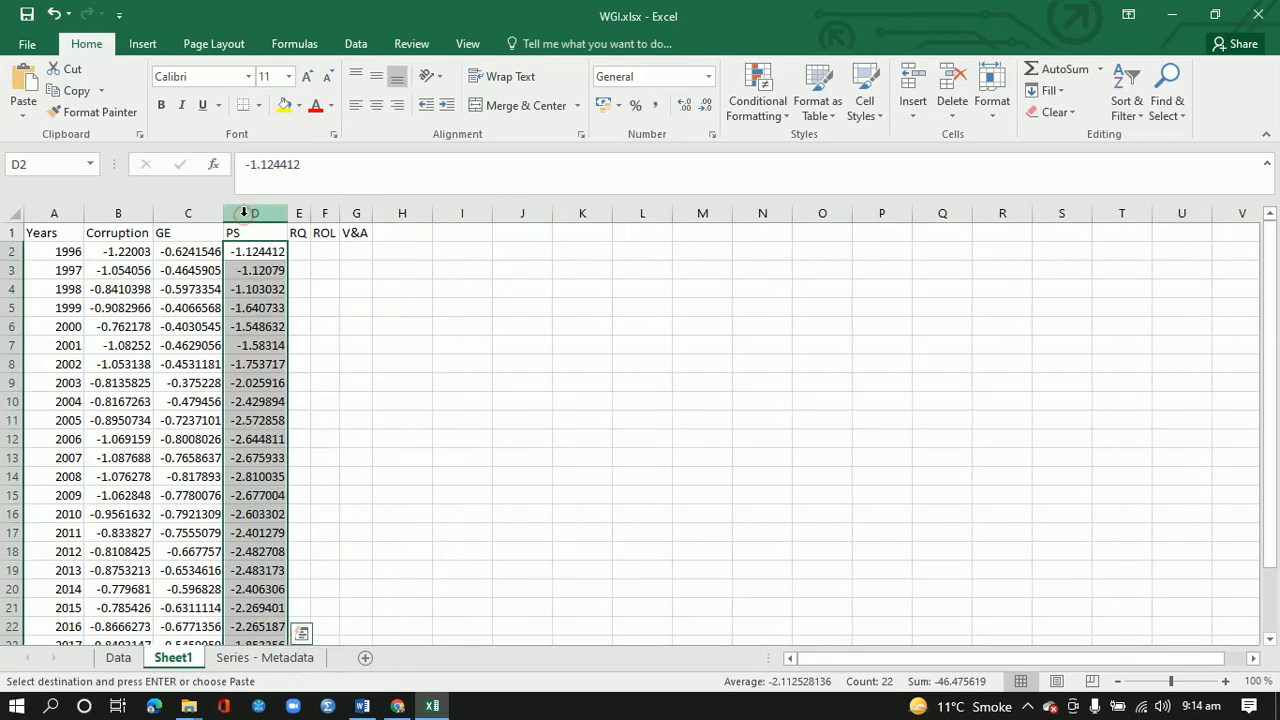
Copy the Regulatory Quality: Estimate values for 1996 to 2020, cells E20 to Z20, from the Data sheet.
click(301, 258)
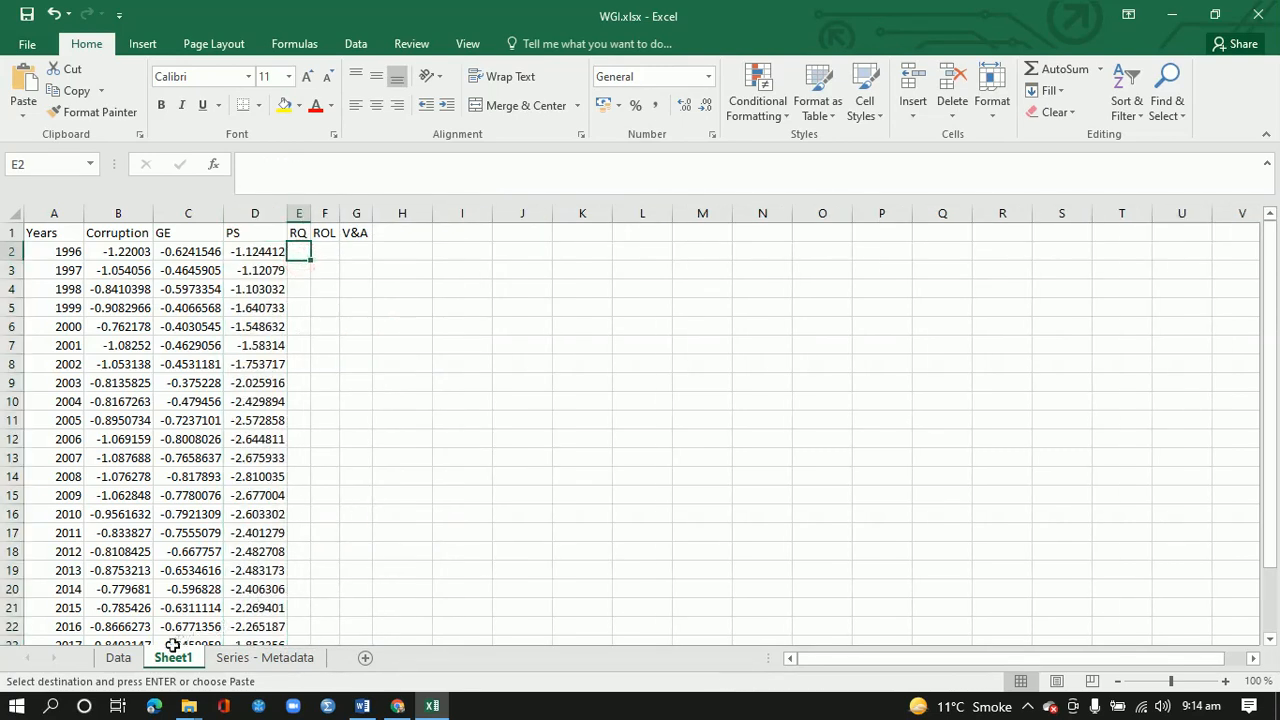
click(118, 657)
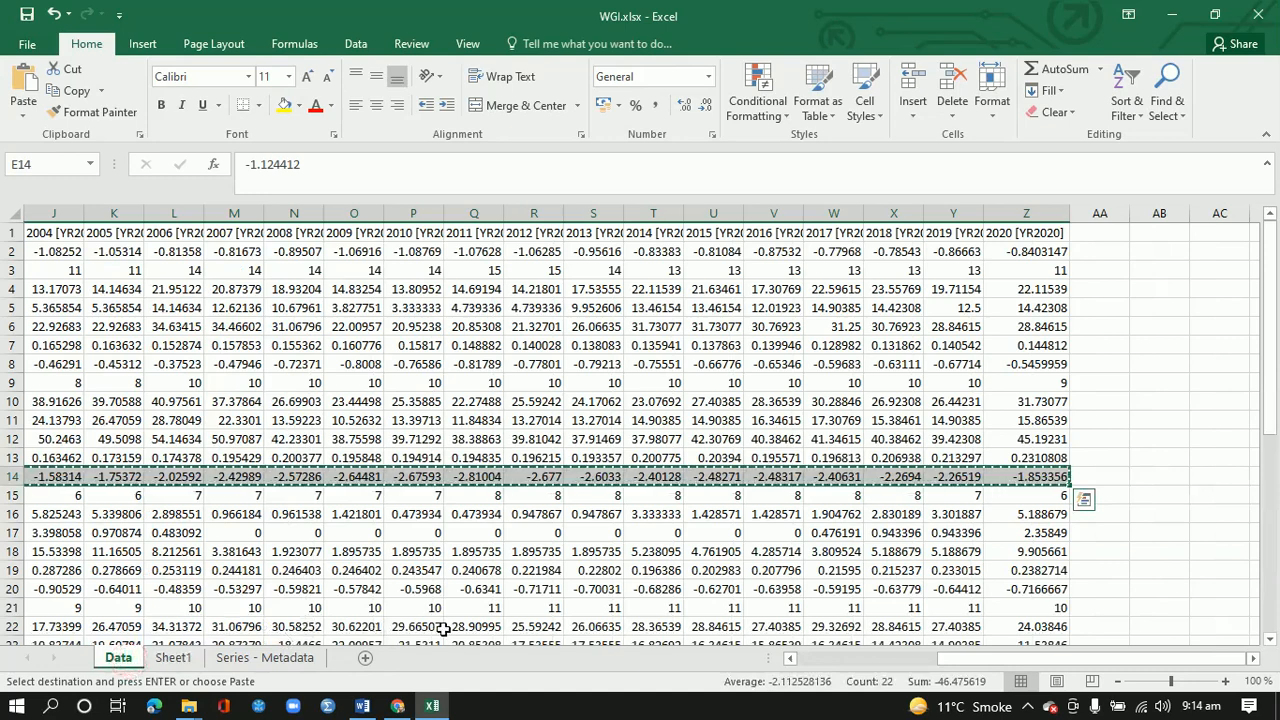
scroll(443, 627, left, 3)
key(Home)
key(Down)
key(Down)
key(Down)
key(Down)
key(Down)
key(Down)
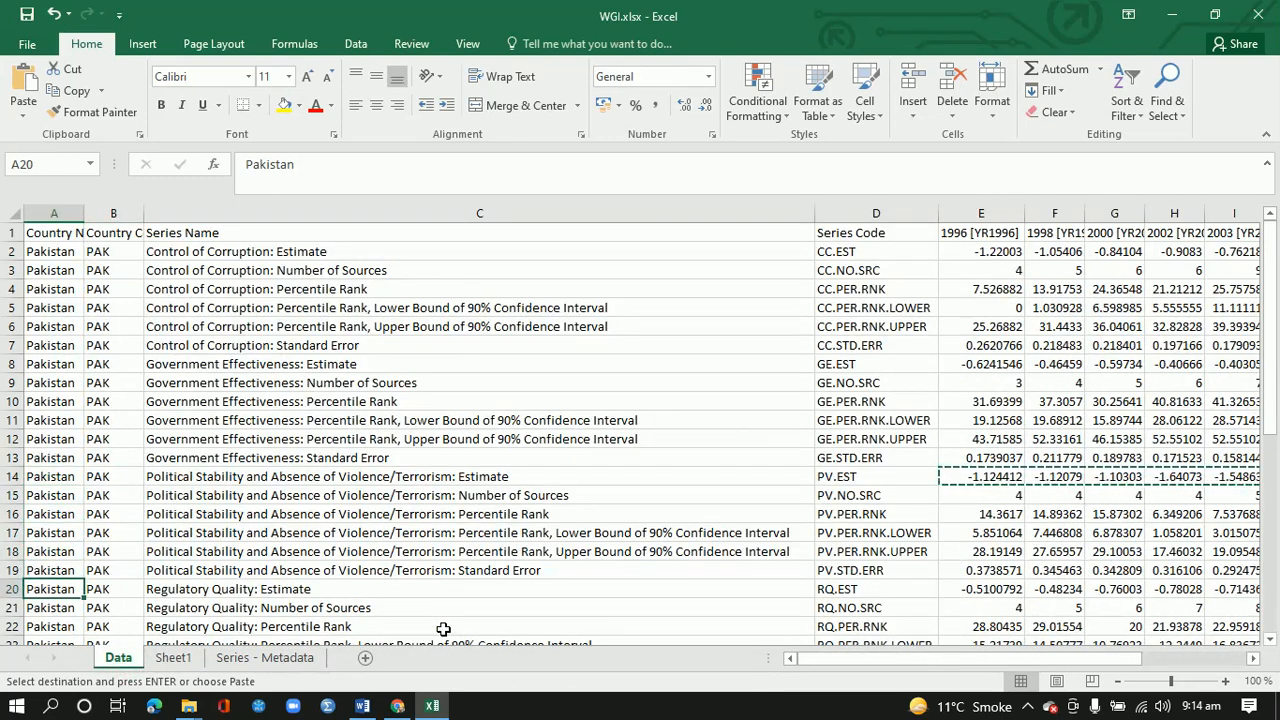
key(Right)
key(Right)
key(Right)
key(Right)
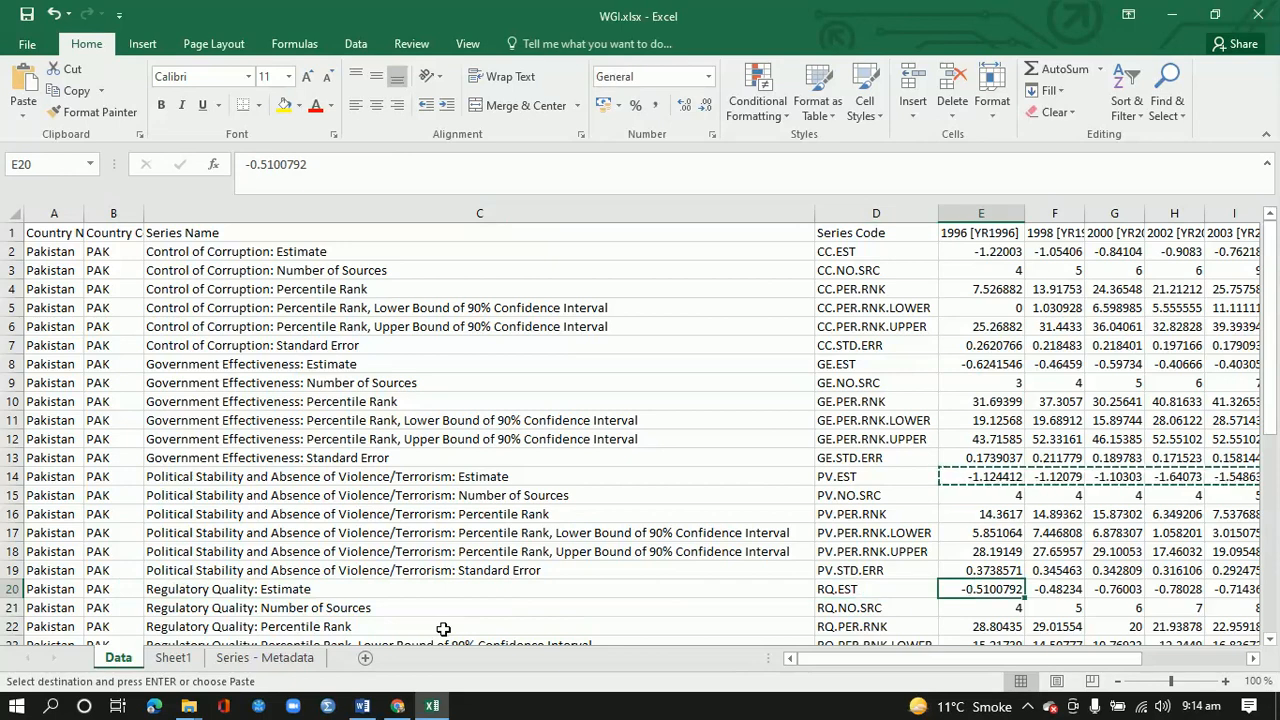
key(shift+Right)
key(shift+Right)
key(shift+Right)
key(shift+Right)
key(shift+Right)
key(shift+Right)
key(shift+Right)
key(shift+Right)
key(shift+Right)
key(shift+Right)
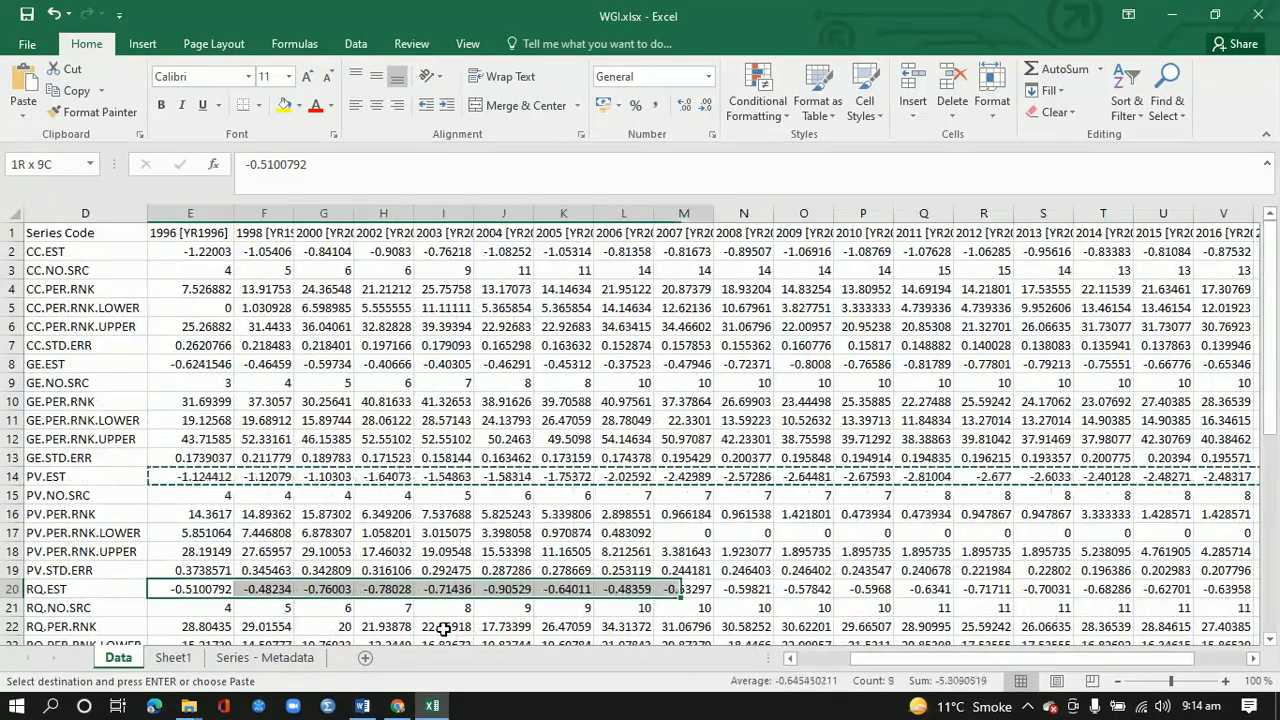
key(shift+Right)
key(shift+Right)
key(shift+Right)
key(shift+Right)
key(shift+Right)
key(shift+Right)
key(shift+Right)
key(shift+Right)
key(shift+Right)
key(shift+Right)
key(shift+Right)
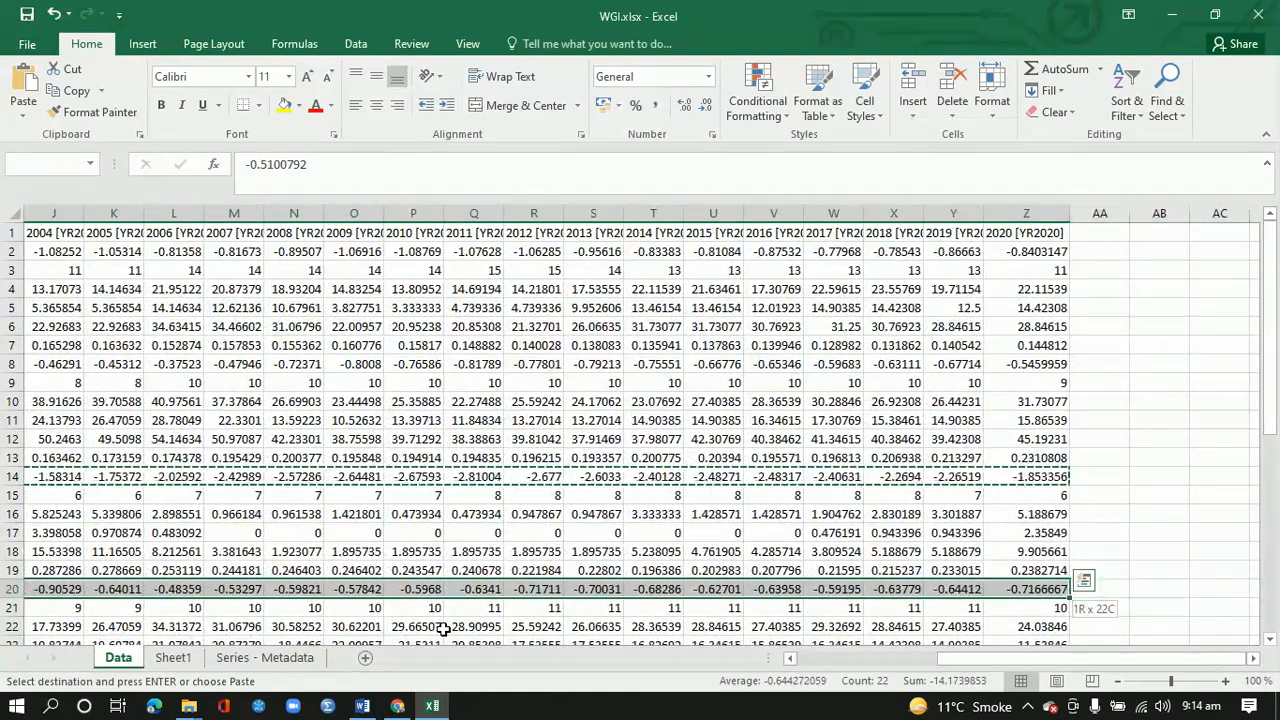
key(ctrl+c)
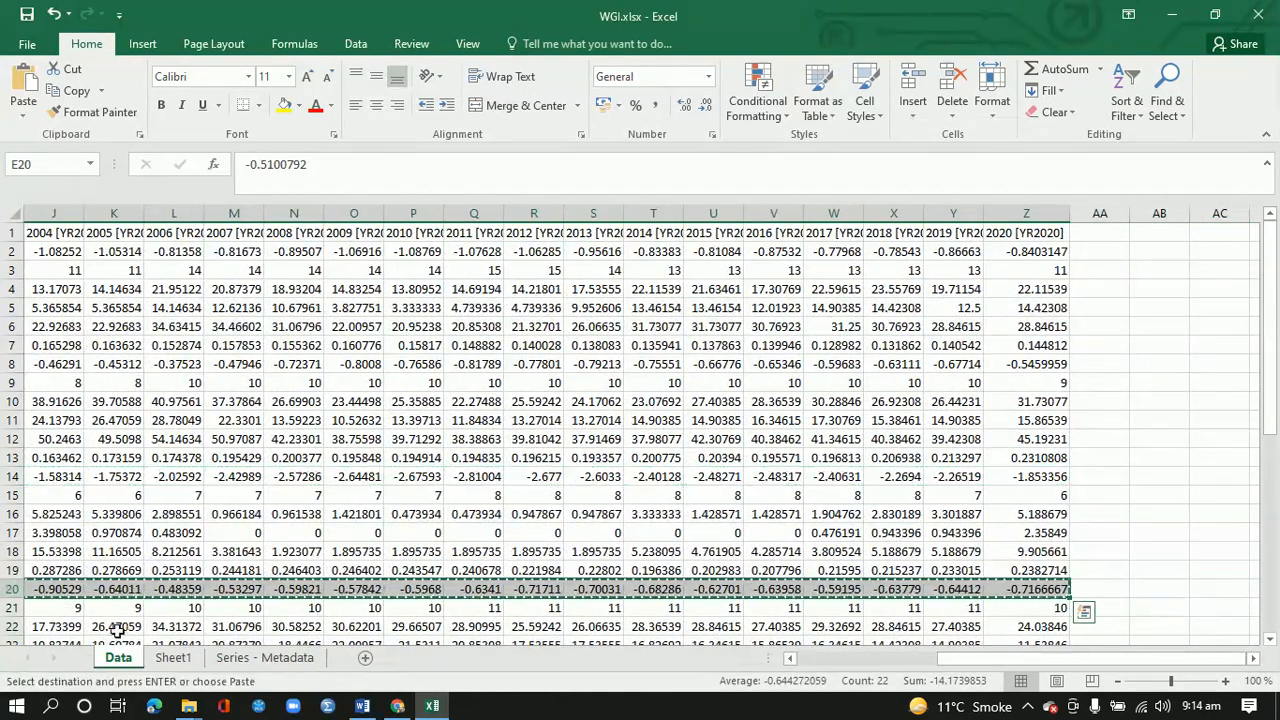
Paste the copied regulatory quality estimates transposed into the RQ column of Sheet1, starting at E2, and fit the column width to the values.
click(173, 658)
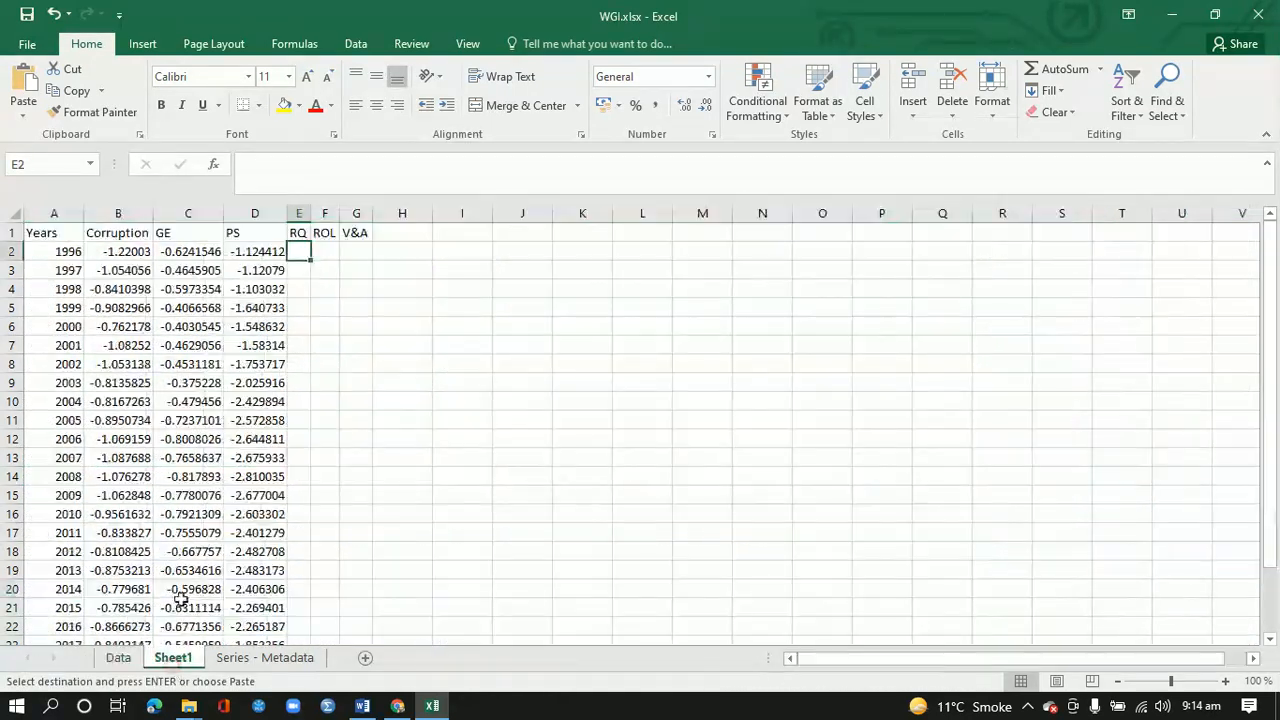
right_click(299, 253)
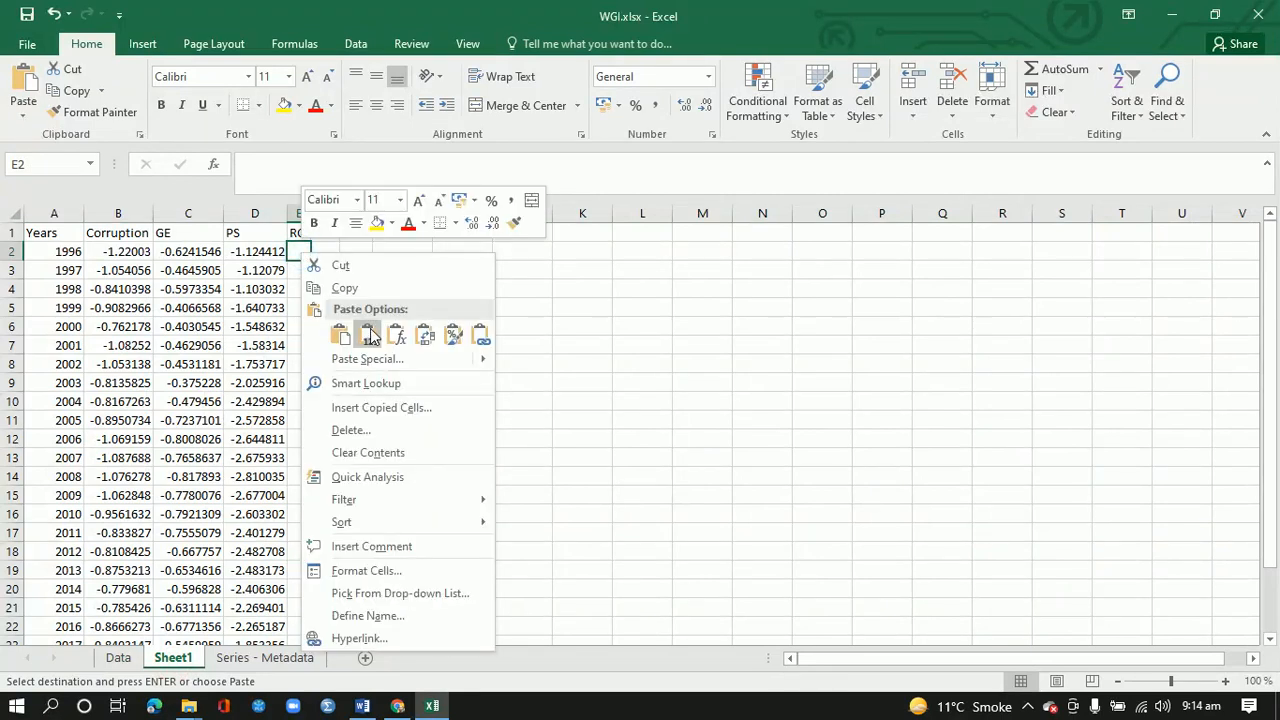
click(425, 340)
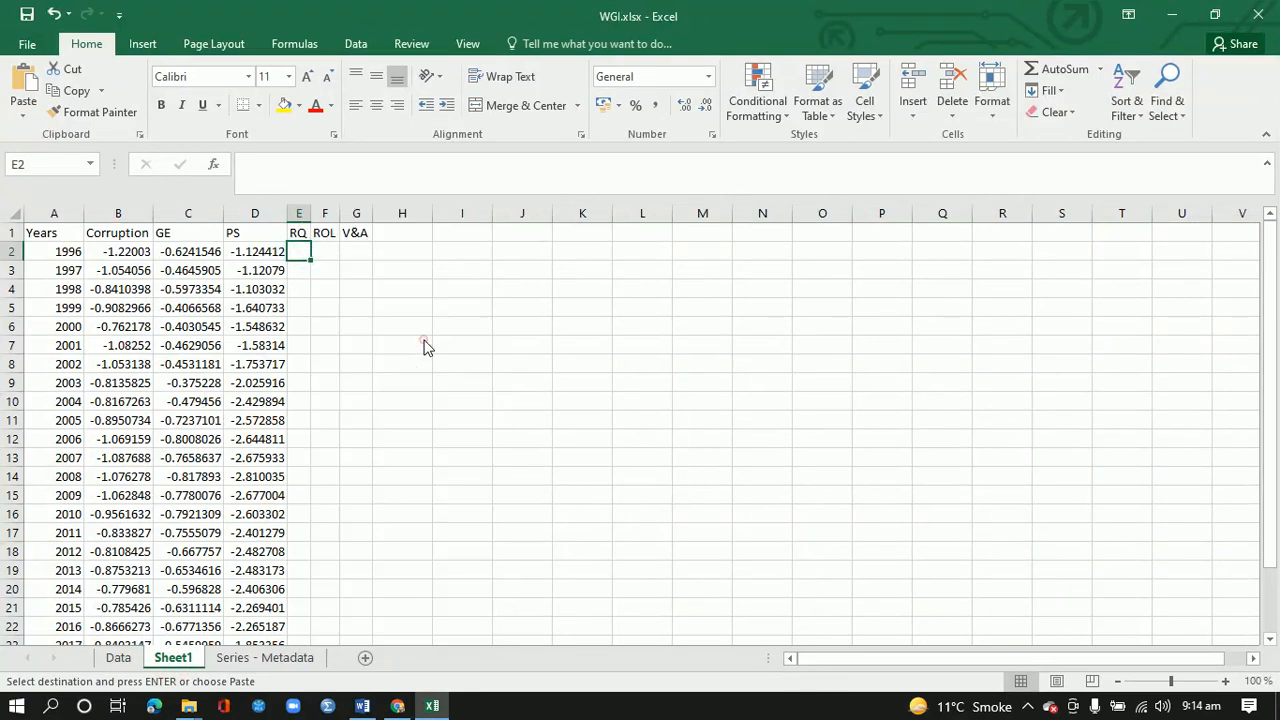
double_click(310, 213)
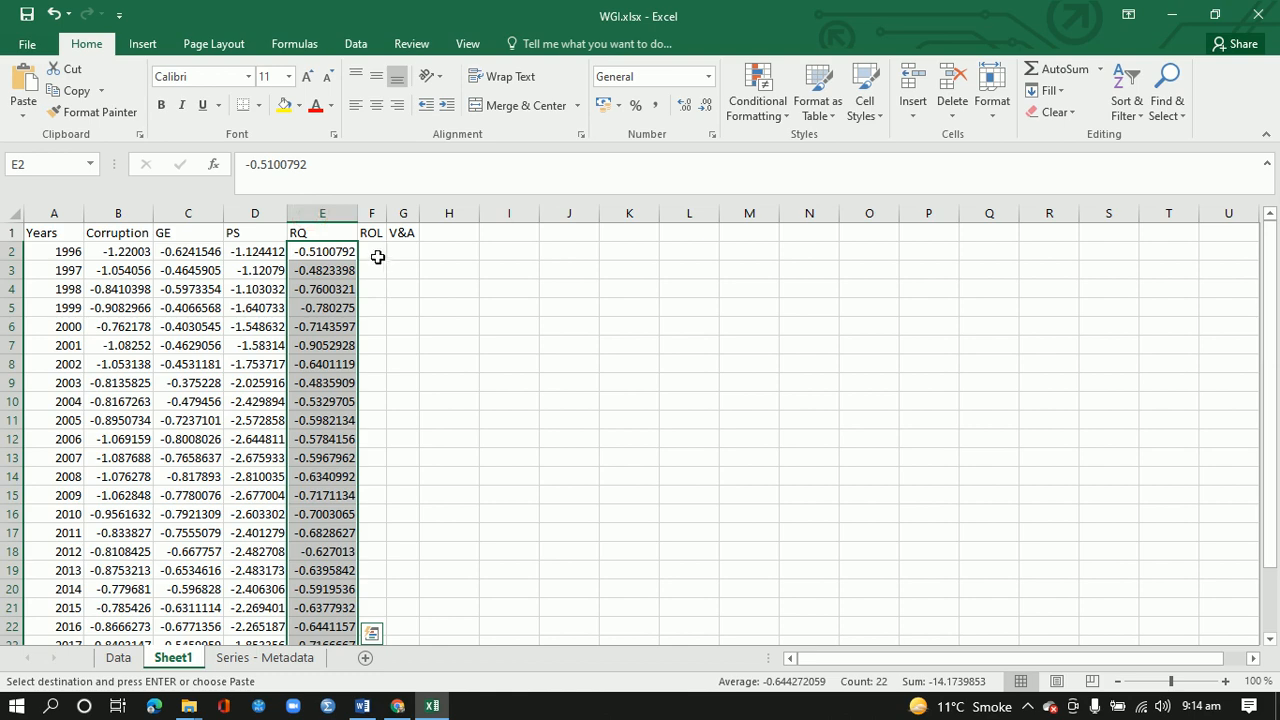
Copy the Rule of Law: Estimate values for 1996 to 2020, cells E26 to Z26, from the Data sheet.
click(378, 257)
click(118, 658)
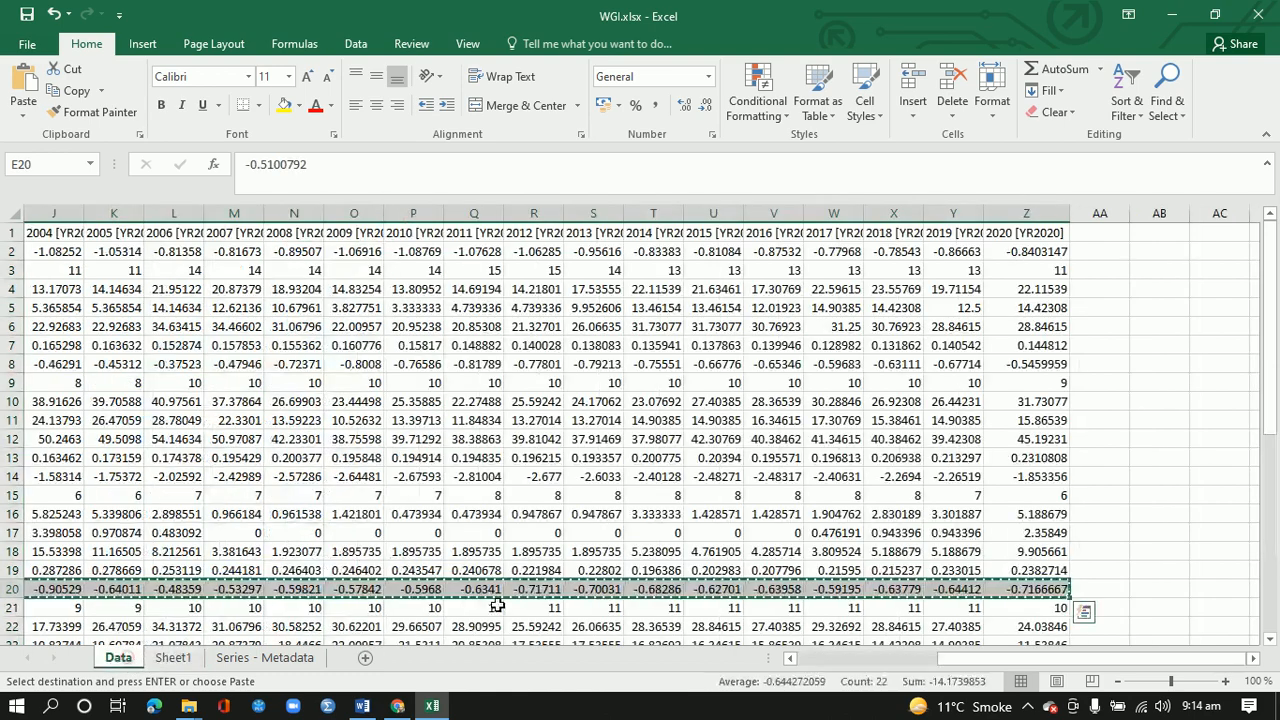
key(Home)
key(Left)
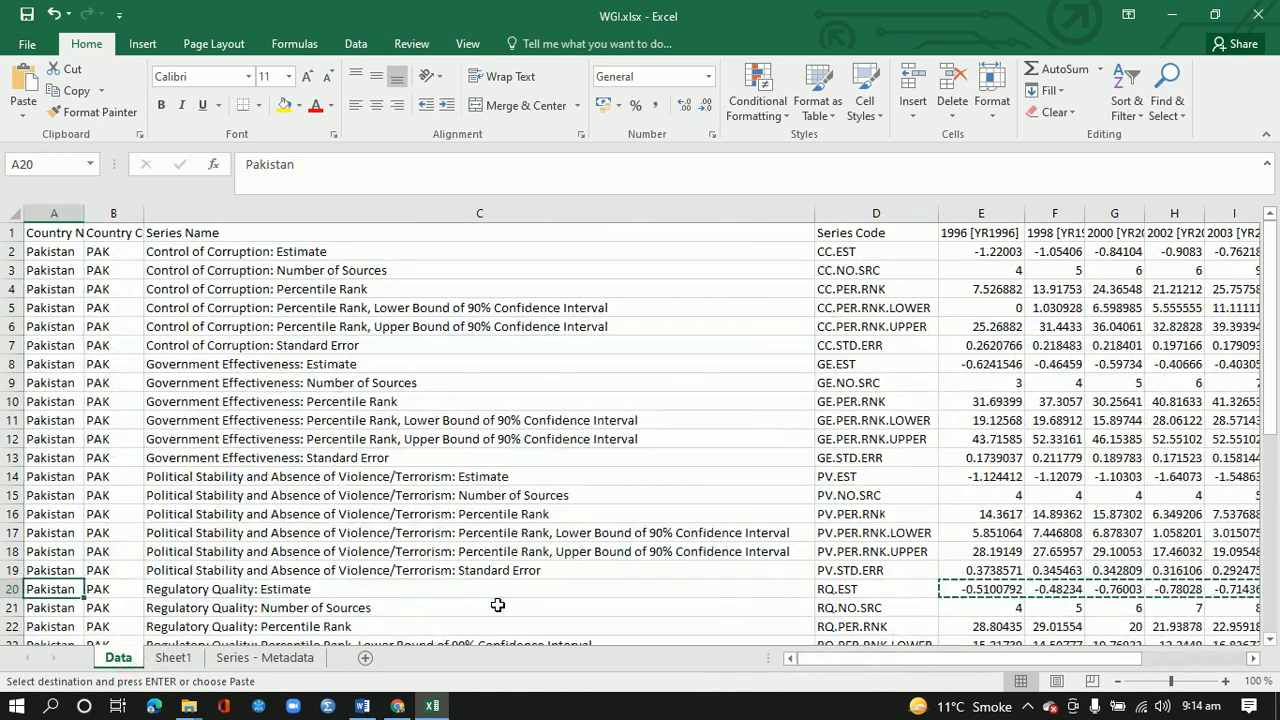
key(Down)
key(Down)
key(Down)
key(Down)
key(Down)
key(Down)
key(Down)
key(Down)
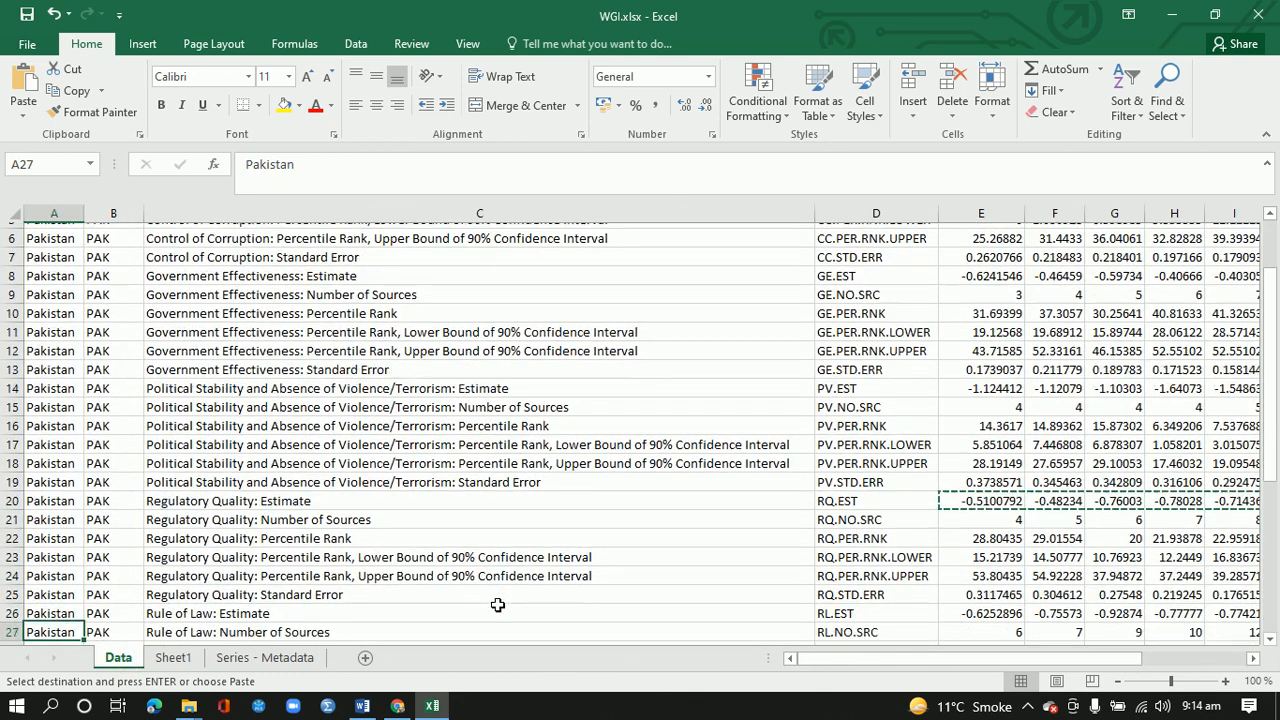
key(Up)
key(Up)
key(Right)
key(Right)
key(Right)
key(Right)
key(Right)
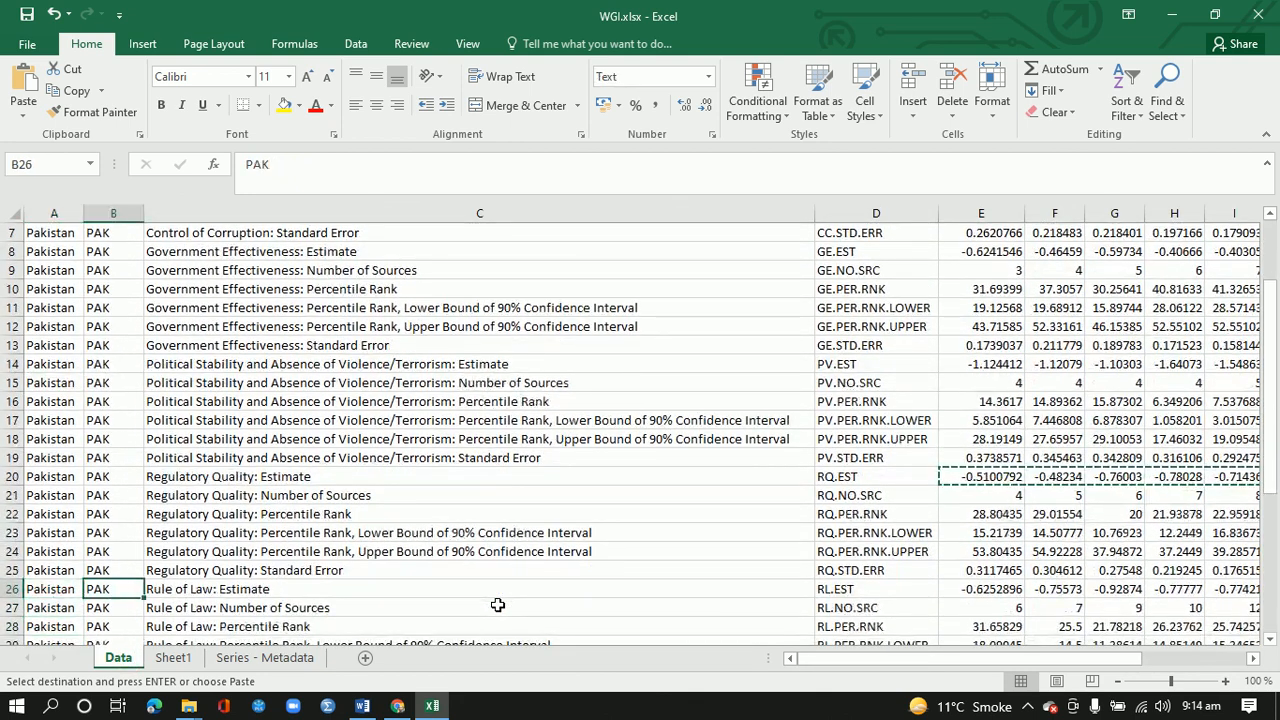
key(Left)
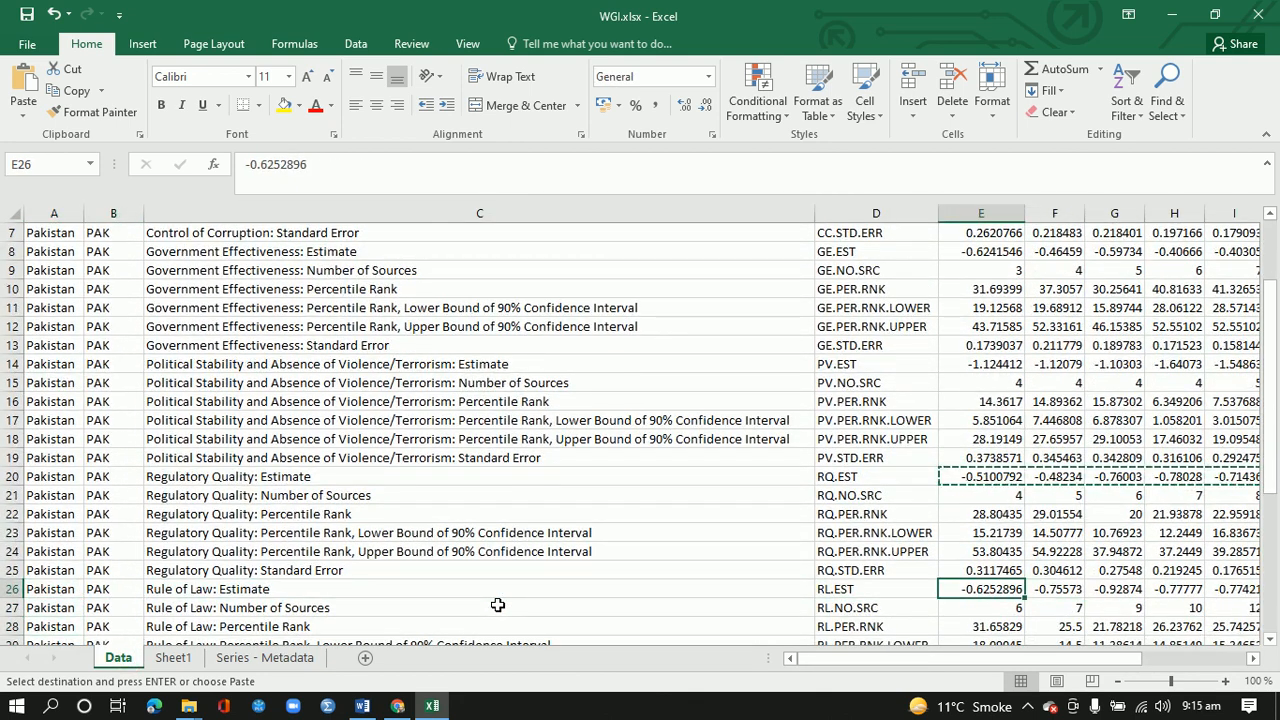
key(shift+Right)
key(shift+Right)
key(shift+Right)
key(shift+Right)
key(shift+Right)
key(shift+Right)
key(shift+Right)
key(shift+Right)
key(shift+Right)
key(shift+Right)
key(shift+Right)
key(shift+Right)
key(shift+Right)
key(shift+Right)
key(shift+Right)
key(shift+Right)
key(shift+Right)
key(shift+Right)
key(shift+Right)
key(shift+Right)
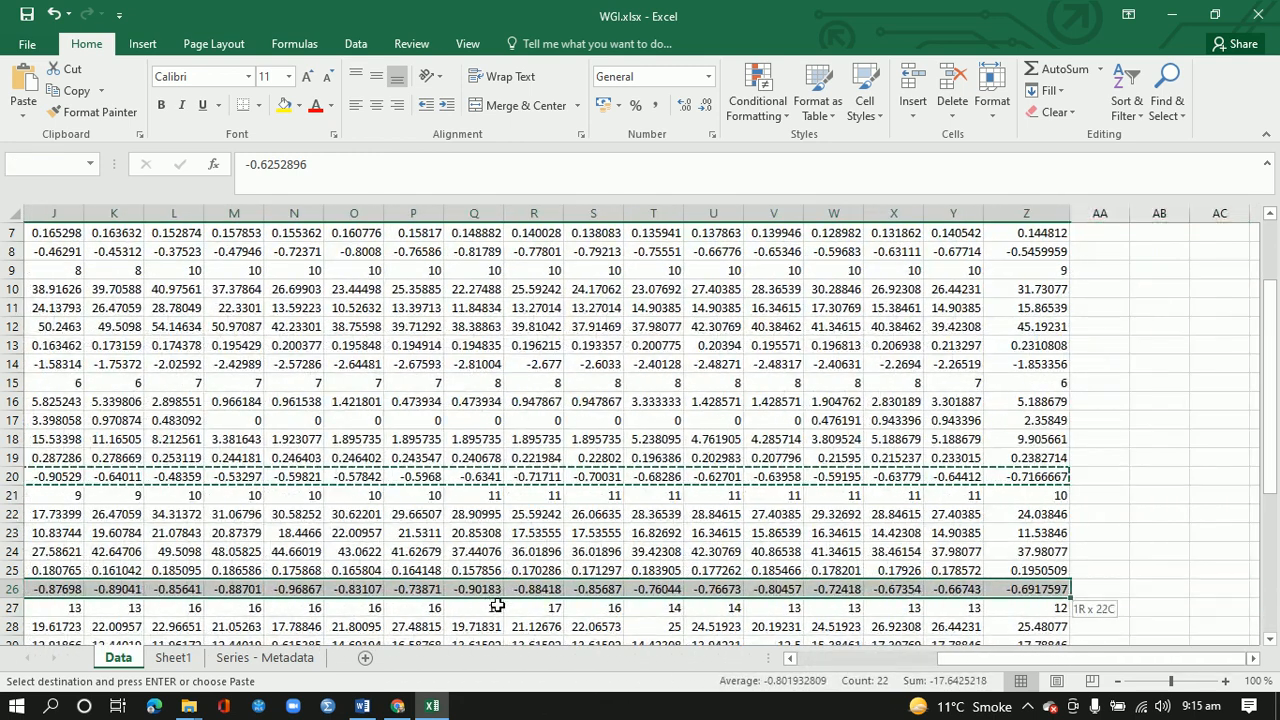
key(ctrl+c)
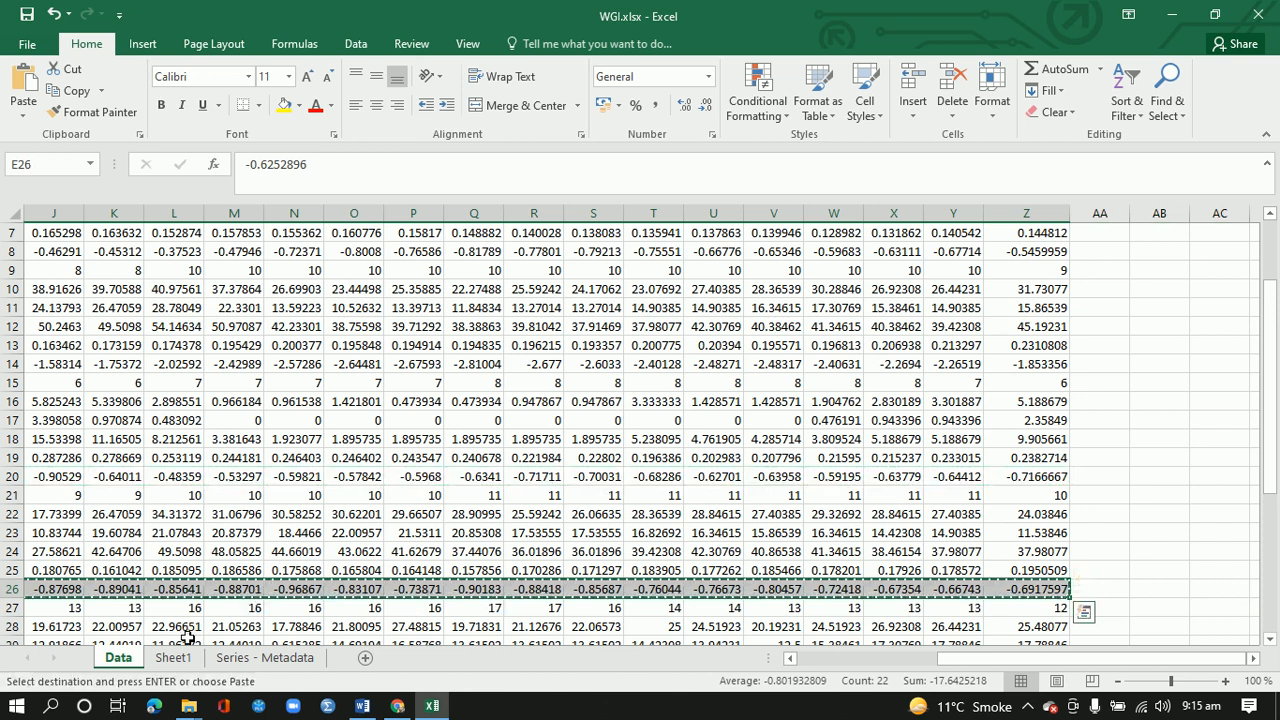
Paste the copied rule of law estimates transposed into the ROL column of Sheet1, starting at F2, and fit the column width to the values.
click(174, 657)
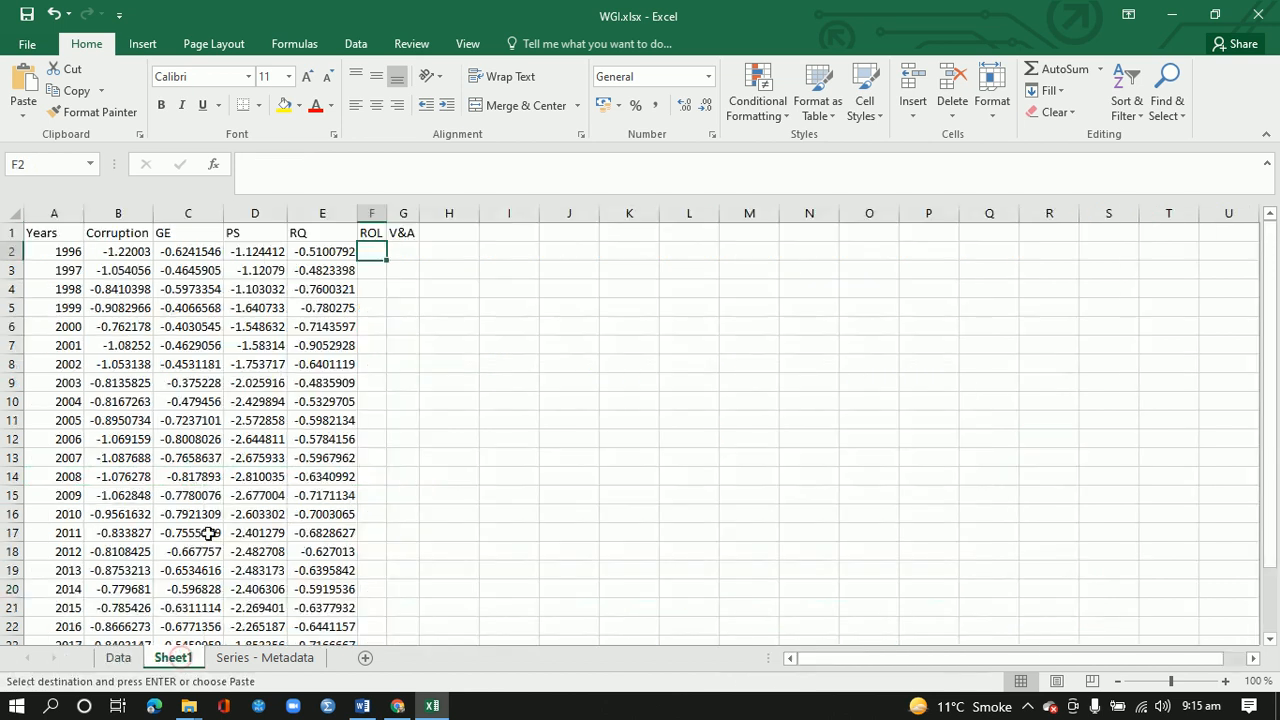
right_click(371, 251)
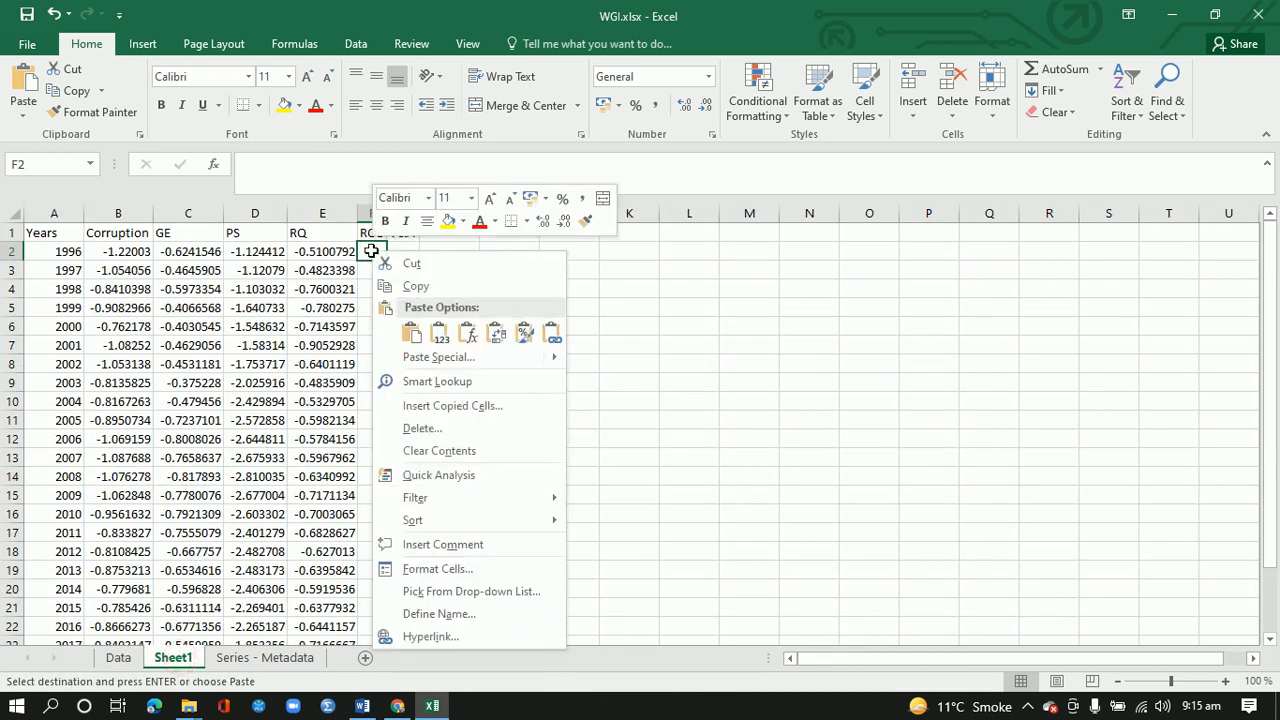
click(497, 335)
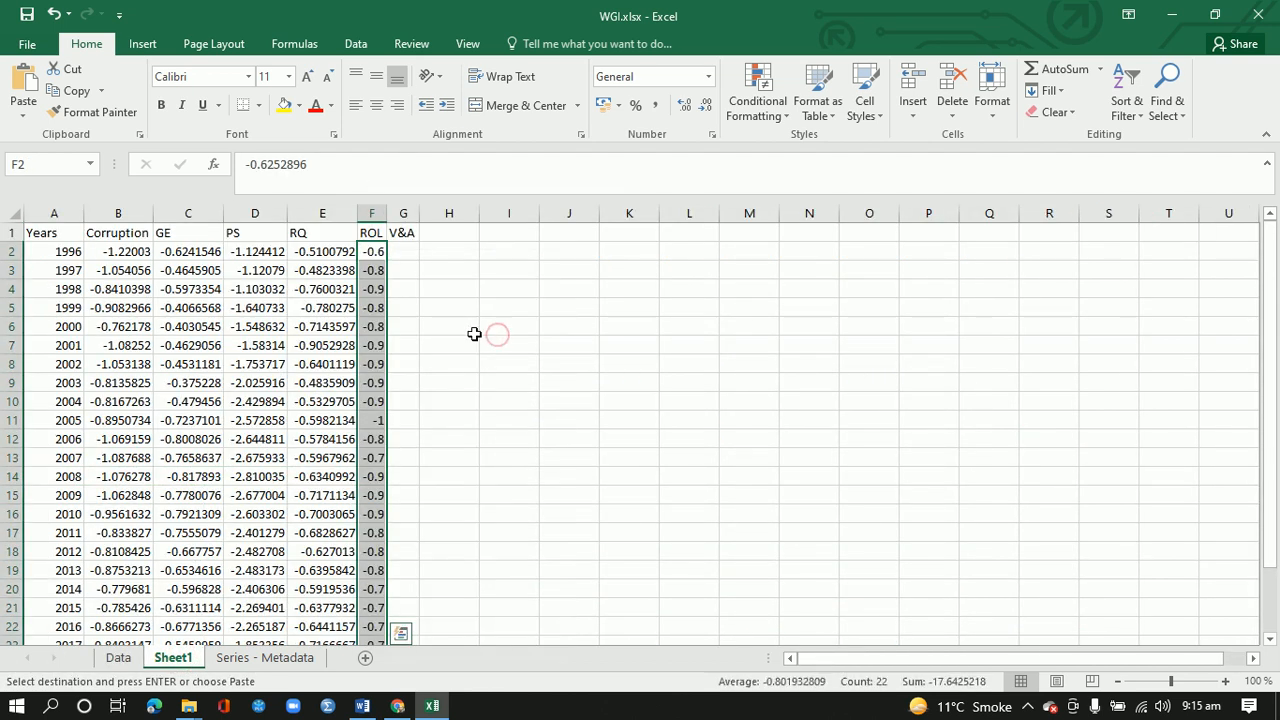
double_click(386, 217)
click(456, 253)
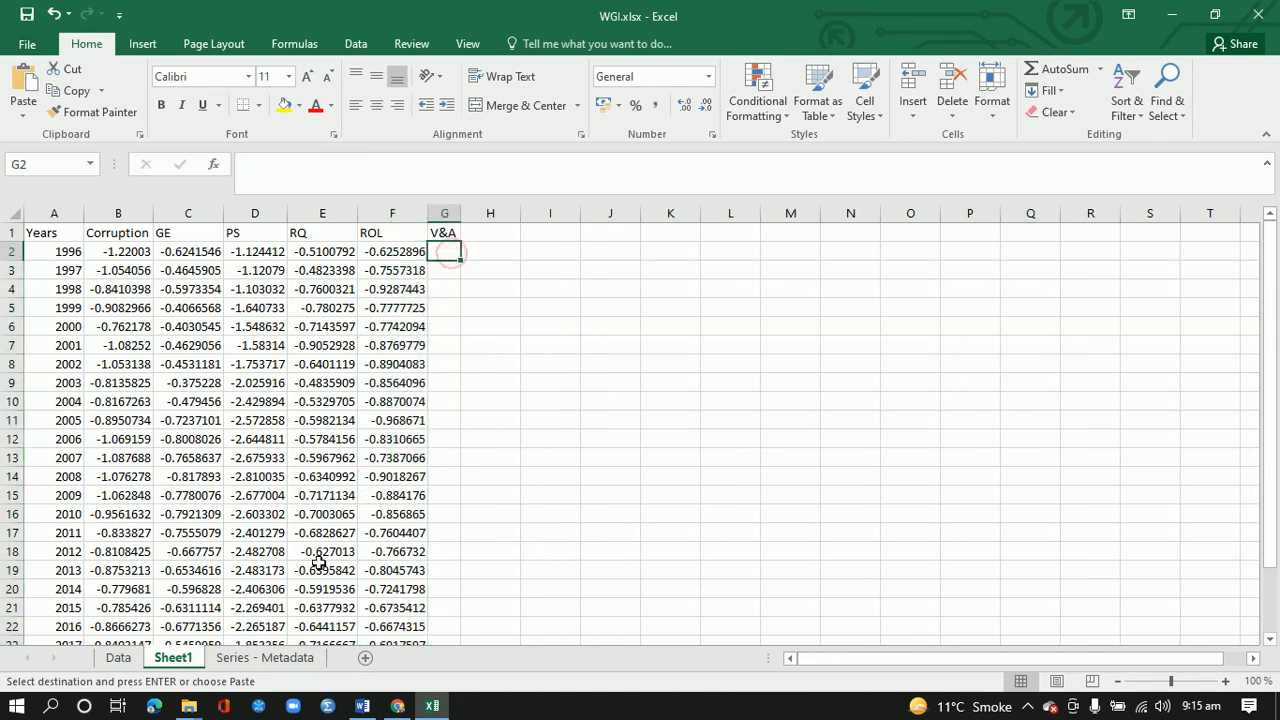
Look through the Series - Metadata sheet for the Voice and Accountability: Estimate series.
click(265, 658)
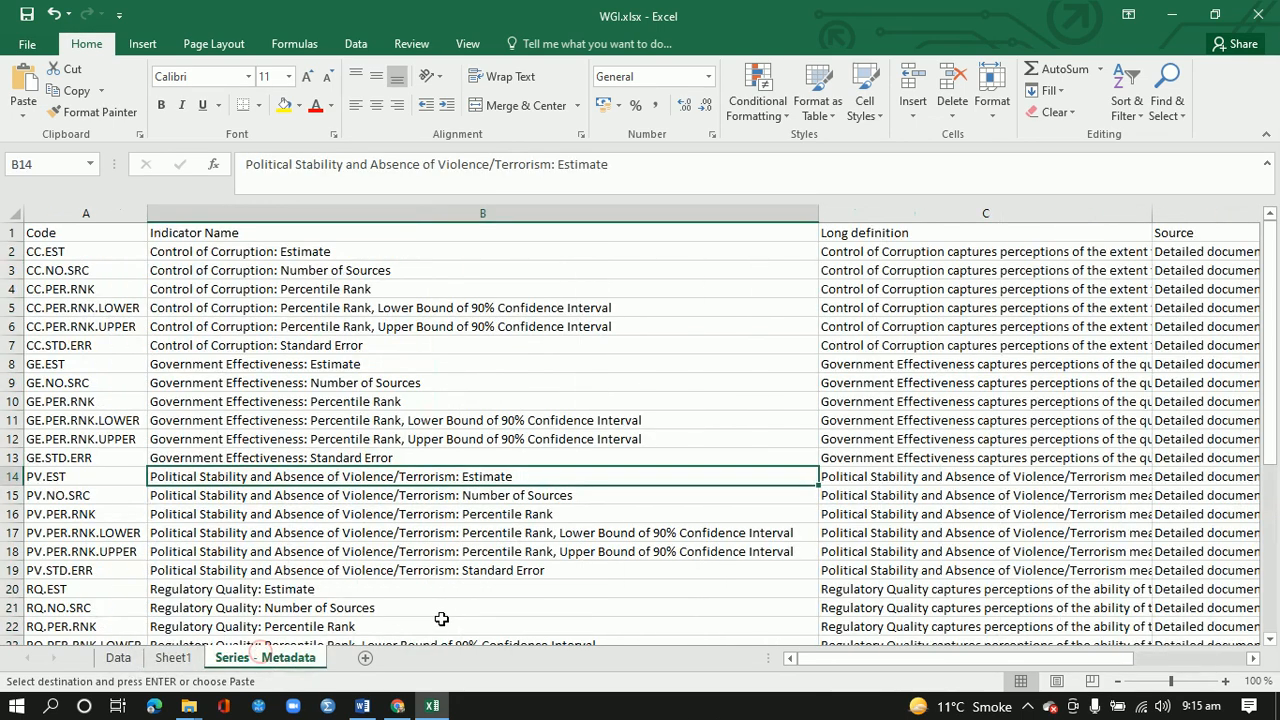
key(Down)
key(Down)
key(Down)
key(Down)
key(Down)
key(Down)
key(Down)
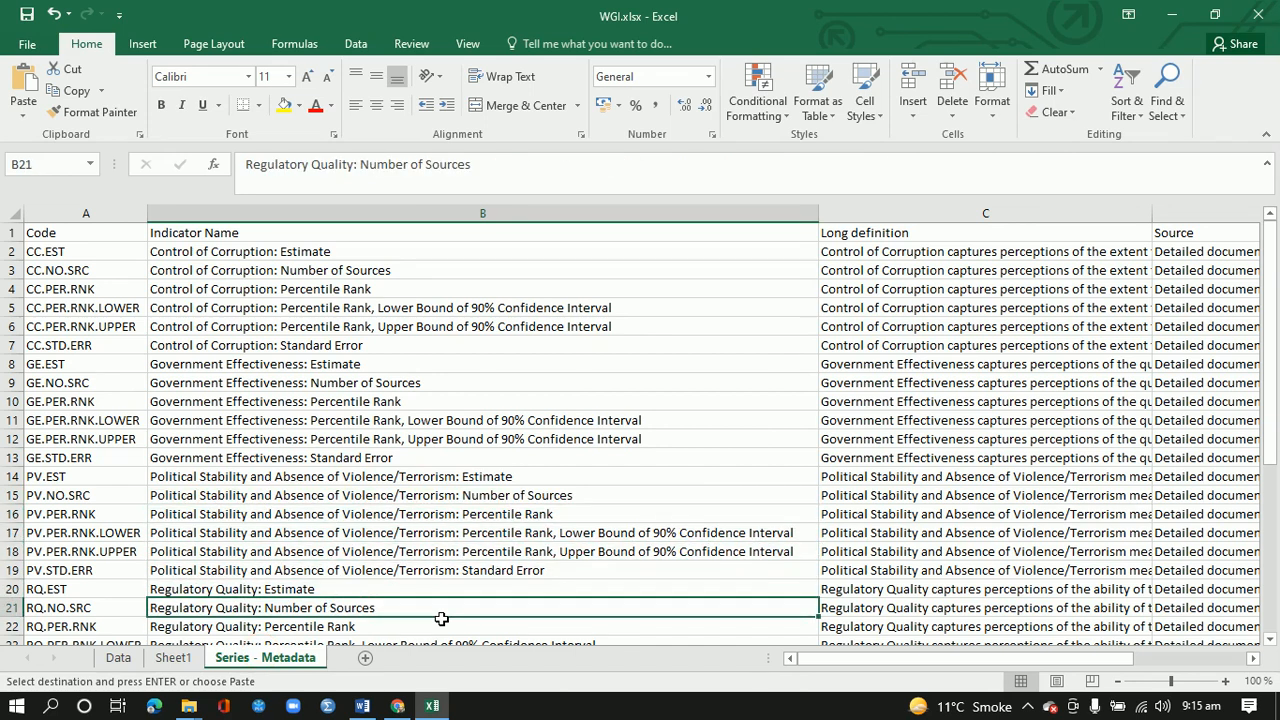
key(Left)
key(Down)
key(Down)
key(Down)
key(Down)
key(Down)
key(Down)
key(Down)
key(Down)
key(Down)
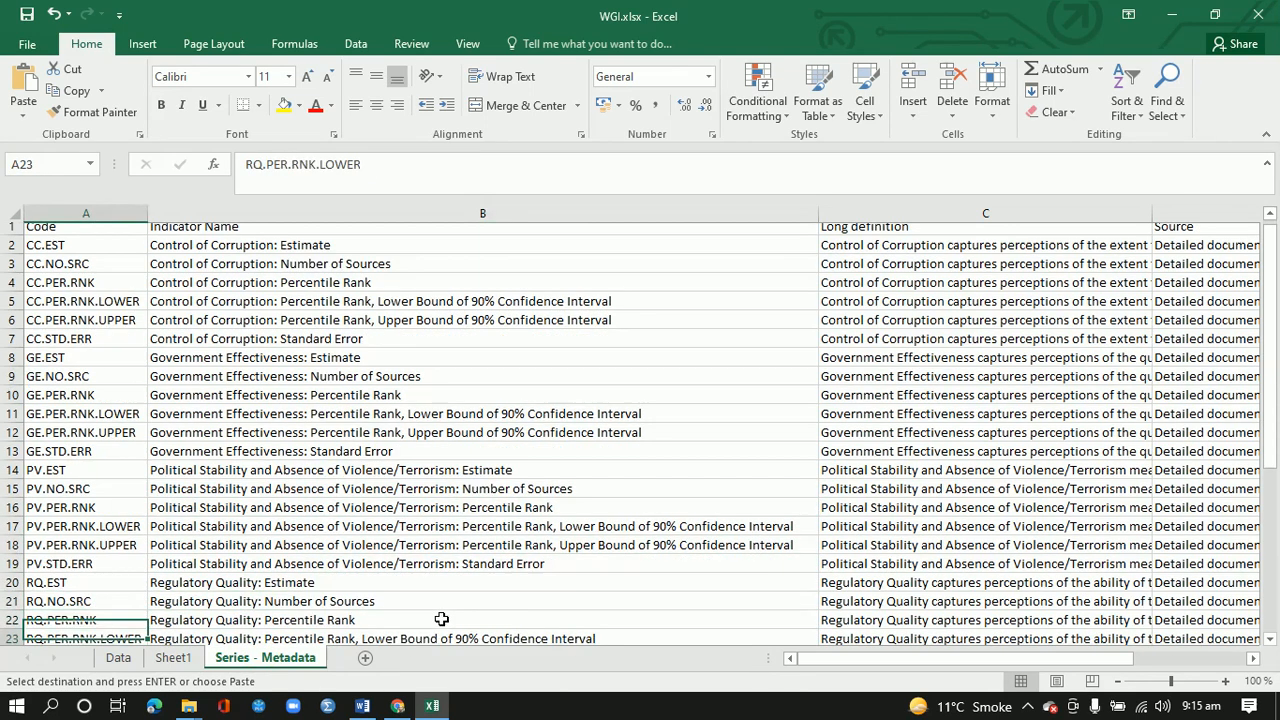
key(Down)
key(Down)
key(Down)
key(Down)
key(Down)
key(Down)
key(Down)
key(Down)
key(Down)
key(Down)
key(Down)
key(Down)
key(Down)
key(Down)
key(Down)
key(Down)
key(Down)
key(Down)
key(Down)
key(Down)
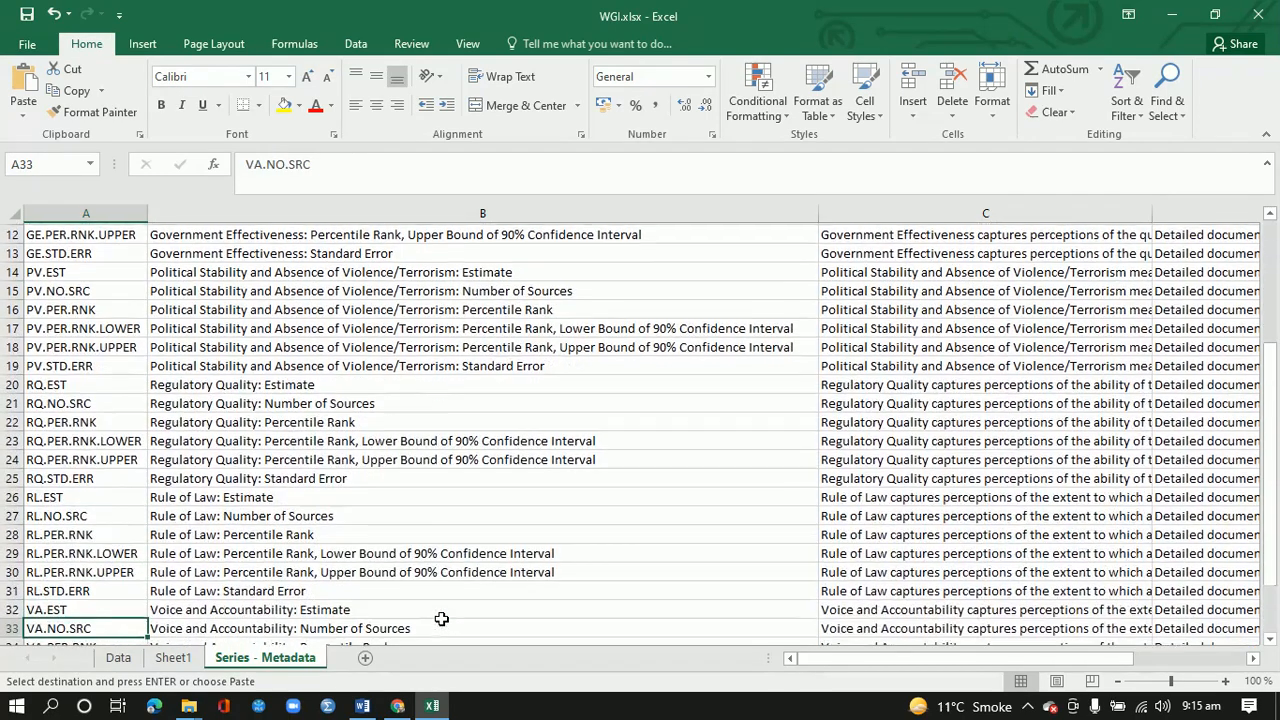
key(Up)
key(Up)
key(Up)
key(Up)
key(Up)
key(Up)
key(Up)
key(Up)
key(Up)
key(Up)
key(Up)
key(Up)
key(Up)
key(Up)
key(Up)
key(Up)
key(Up)
key(Up)
key(Up)
key(Up)
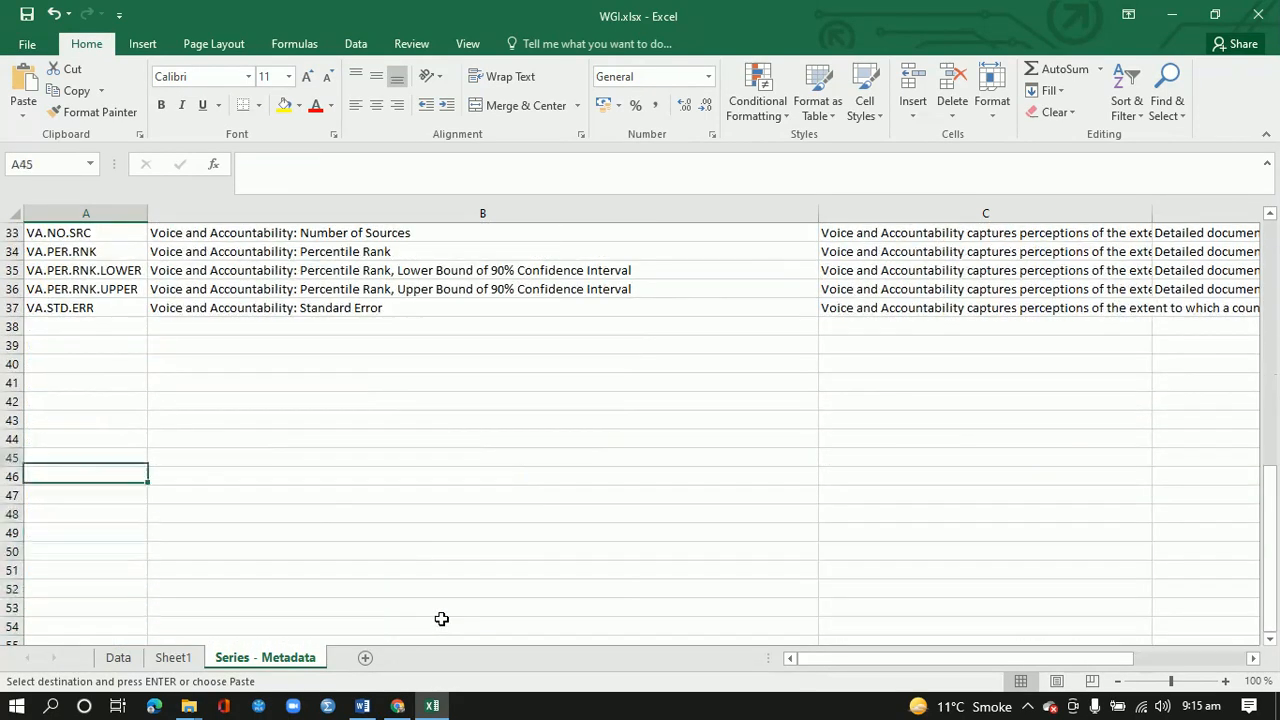
key(Down)
key(Down)
key(Down)
key(Down)
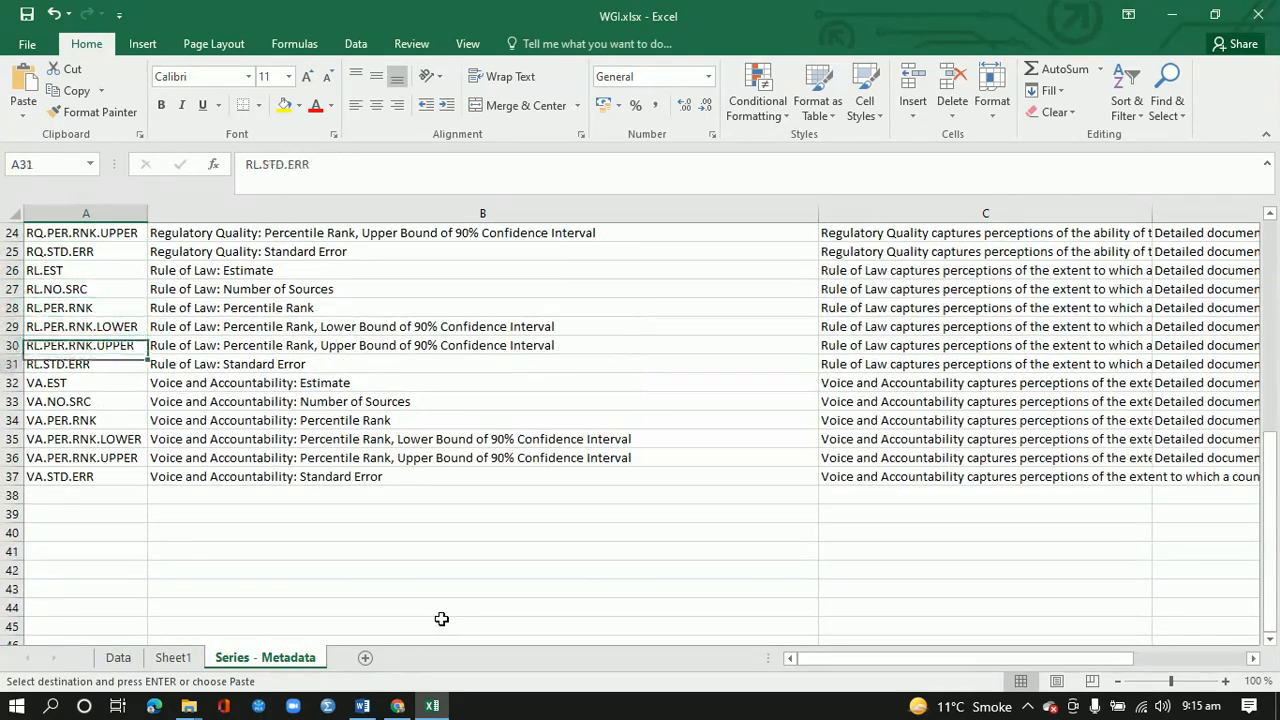
key(Right)
key(Right)
key(Right)
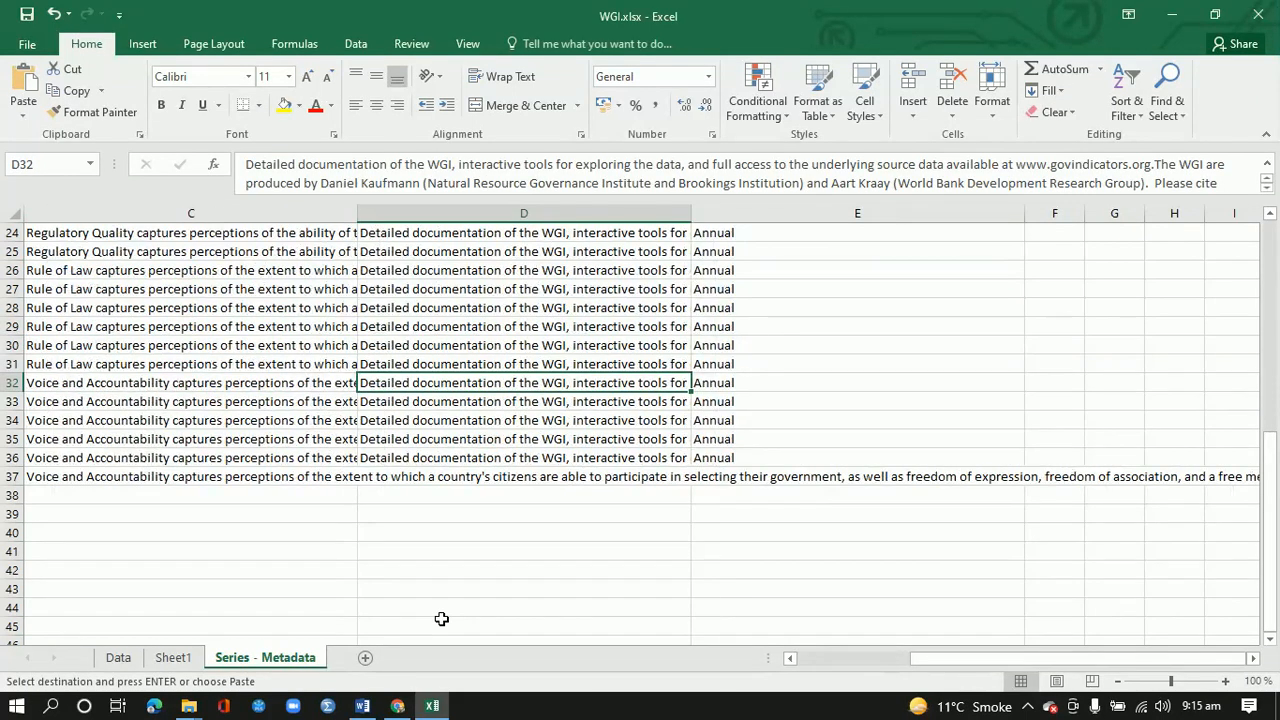
Copy the Voice and Accountability: Estimate values for 1996 to 2020, cells E32 to Z32, from the Data sheet.
click(120, 657)
key(Left)
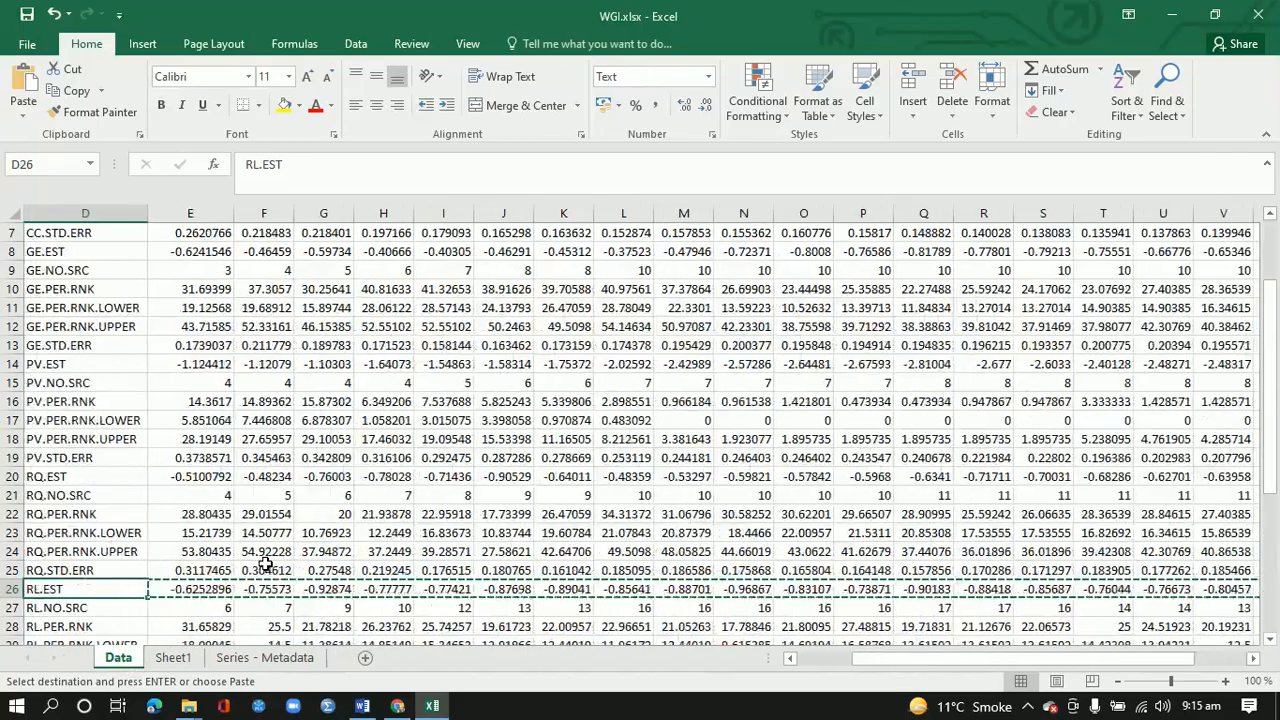
key(Left)
key(Left)
key(Left)
key(Down)
key(Down)
key(Down)
key(Down)
key(Down)
key(Down)
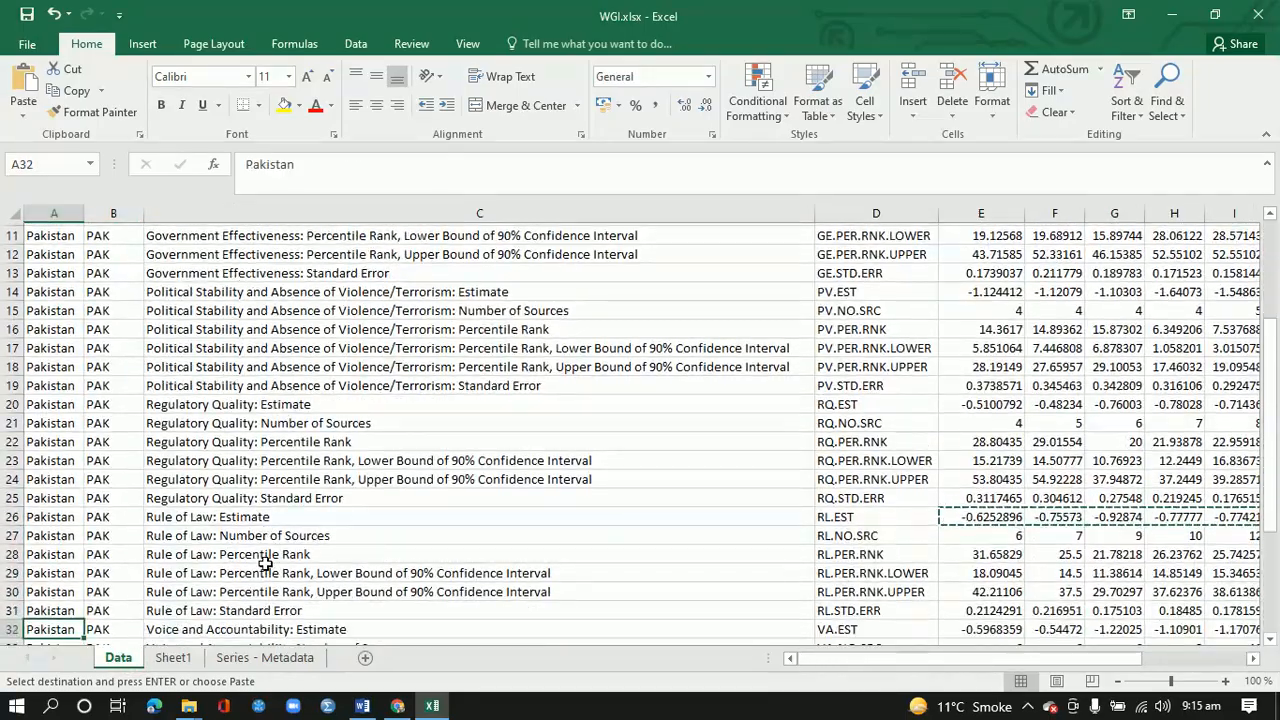
key(Down)
key(Down)
key(Down)
key(Down)
key(Down)
key(Down)
key(Down)
key(Down)
key(Up)
key(Up)
key(Up)
key(Up)
key(Up)
key(Up)
key(Up)
key(Up)
key(Right)
key(Right)
key(Right)
key(Right)
key(Right)
key(Left)
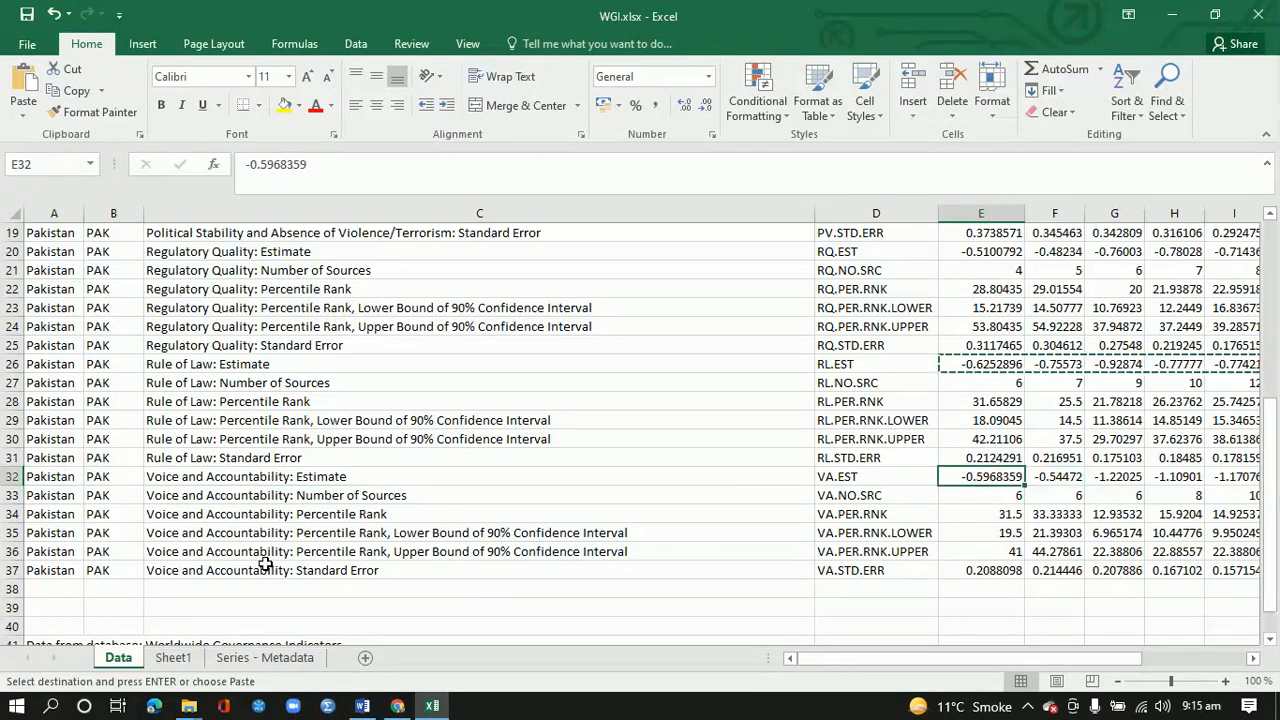
key(shift+Right)
key(shift+Right)
key(shift+Right)
key(shift+Right)
key(shift+Right)
key(shift+Right)
key(shift+Right)
key(shift+Right)
key(shift+Right)
key(shift+Right)
key(shift+Right)
key(shift+Right)
key(shift+Right)
key(shift+Right)
key(shift+Right)
key(shift+Right)
key(shift+Right)
key(shift+Right)
key(shift+Right)
key(shift+Right)
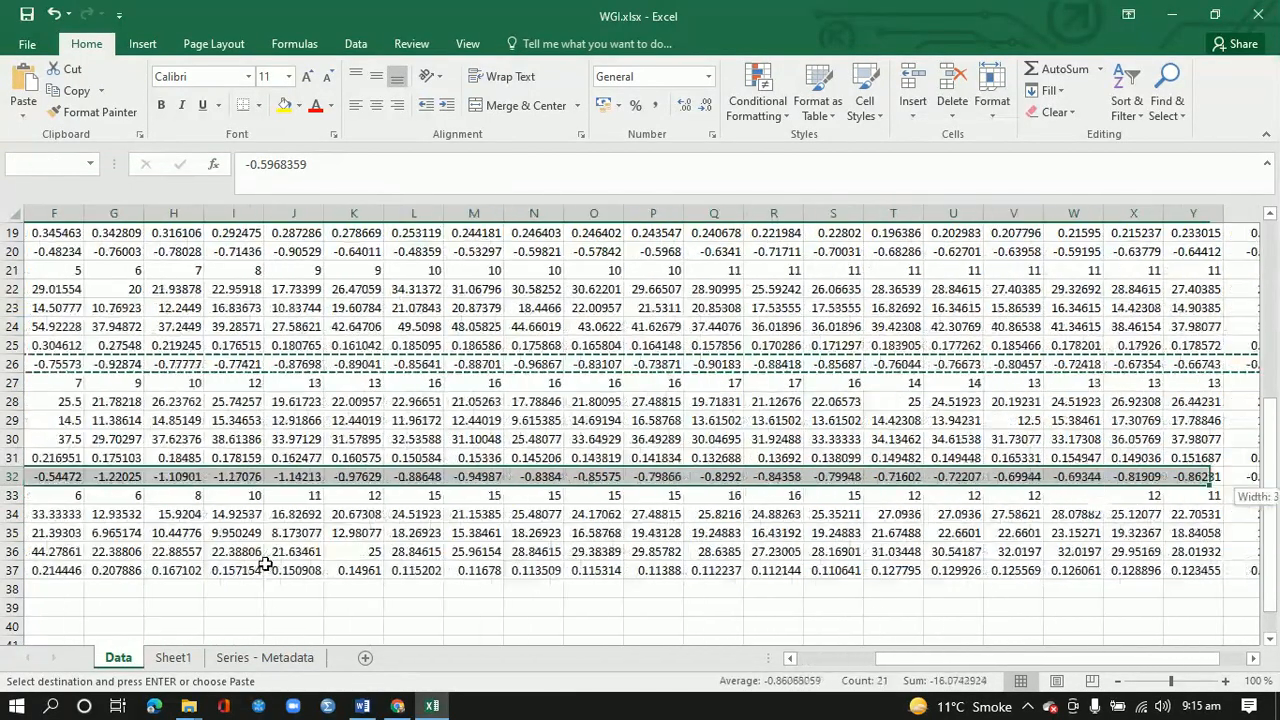
key(shift+Right)
key(shift+Right)
key(shift+Right)
key(shift+Right)
key(shift+Right)
key(shift+Right)
key(shift+Right)
key(shift+Right)
key(shift+Right)
key(shift+Right)
key(shift+Right)
key(shift+Left)
key(shift+Left)
key(shift+Left)
key(shift+Left)
key(shift+Left)
key(shift+Left)
key(shift+Left)
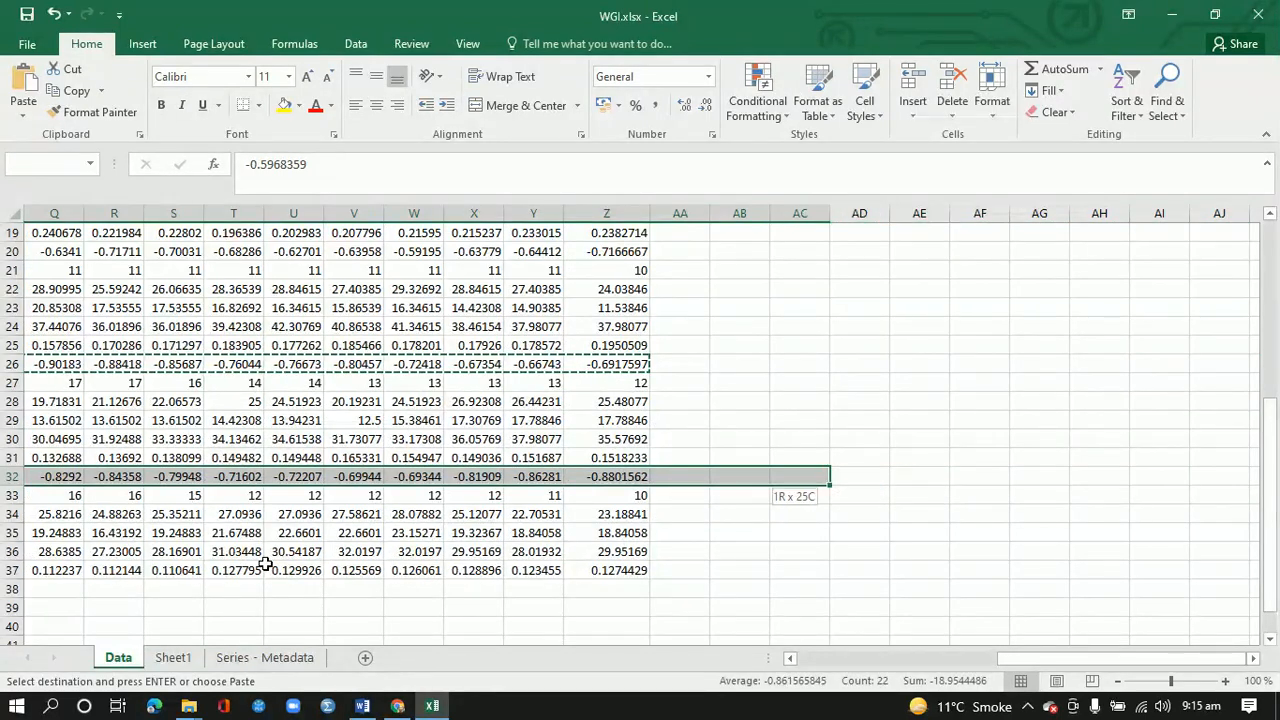
key(shift+Left)
key(shift+Left)
key(shift+Left)
key(shift+Left)
key(shift+Right)
key(shift+Right)
key(shift+Left)
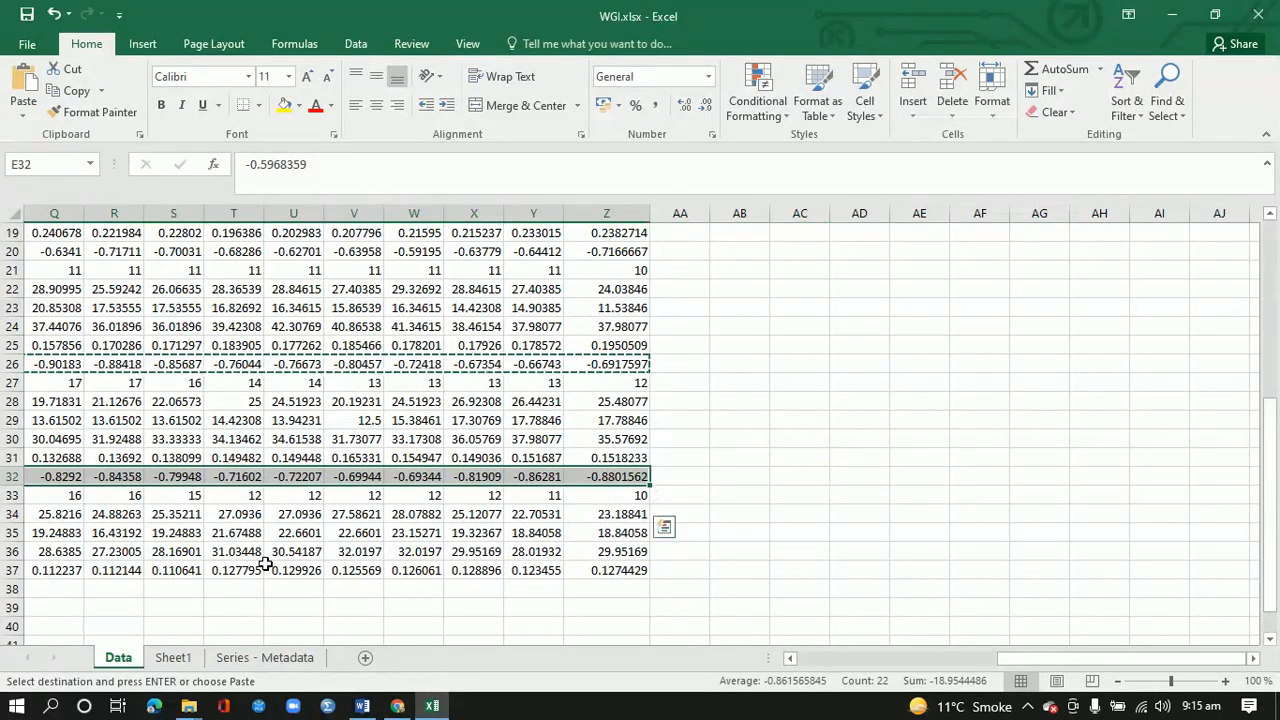
key(ctrl+c)
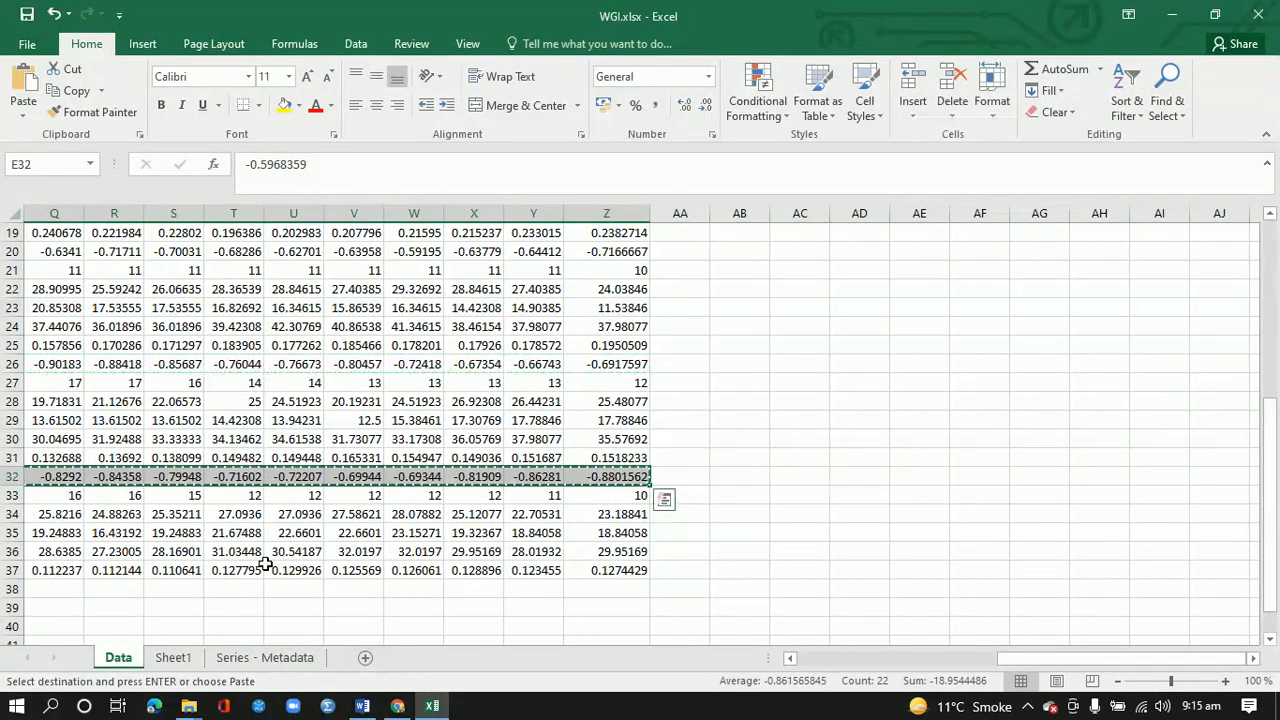
Paste the copied voice and accountability estimates transposed into the V&A column of Sheet1, starting at G2, and fit the column width to the values.
click(175, 658)
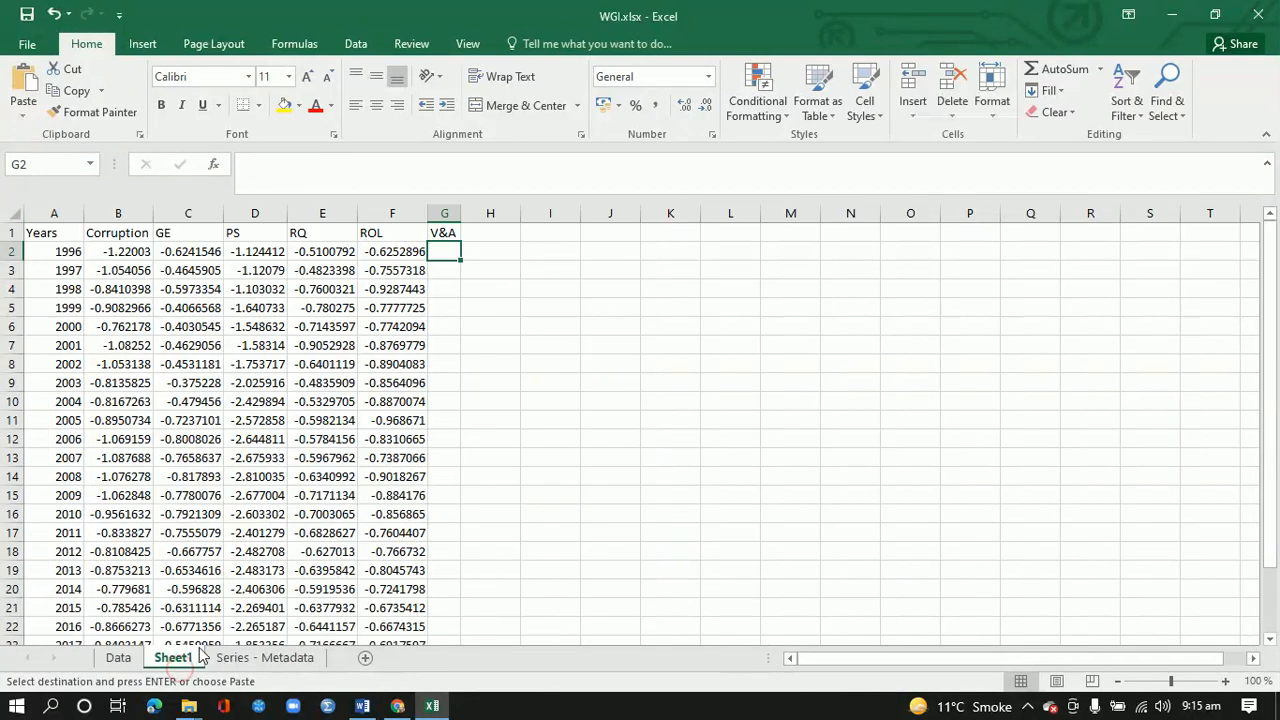
right_click(449, 252)
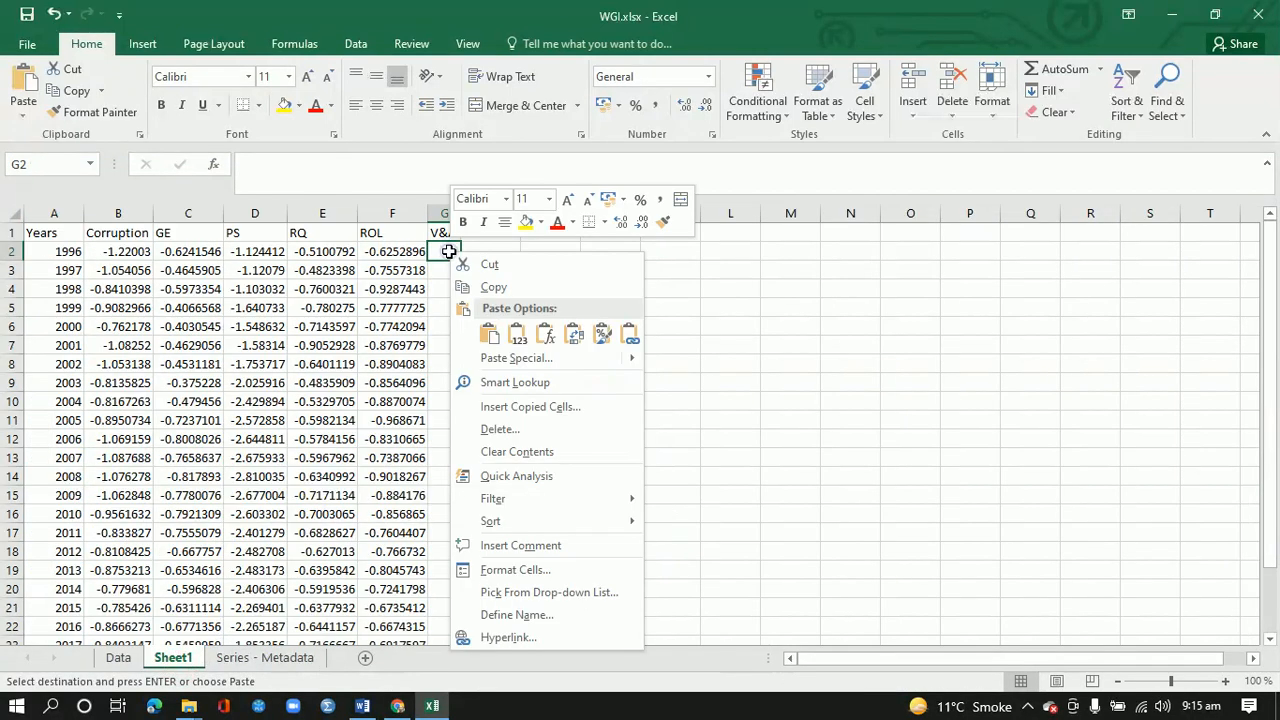
click(575, 338)
double_click(462, 212)
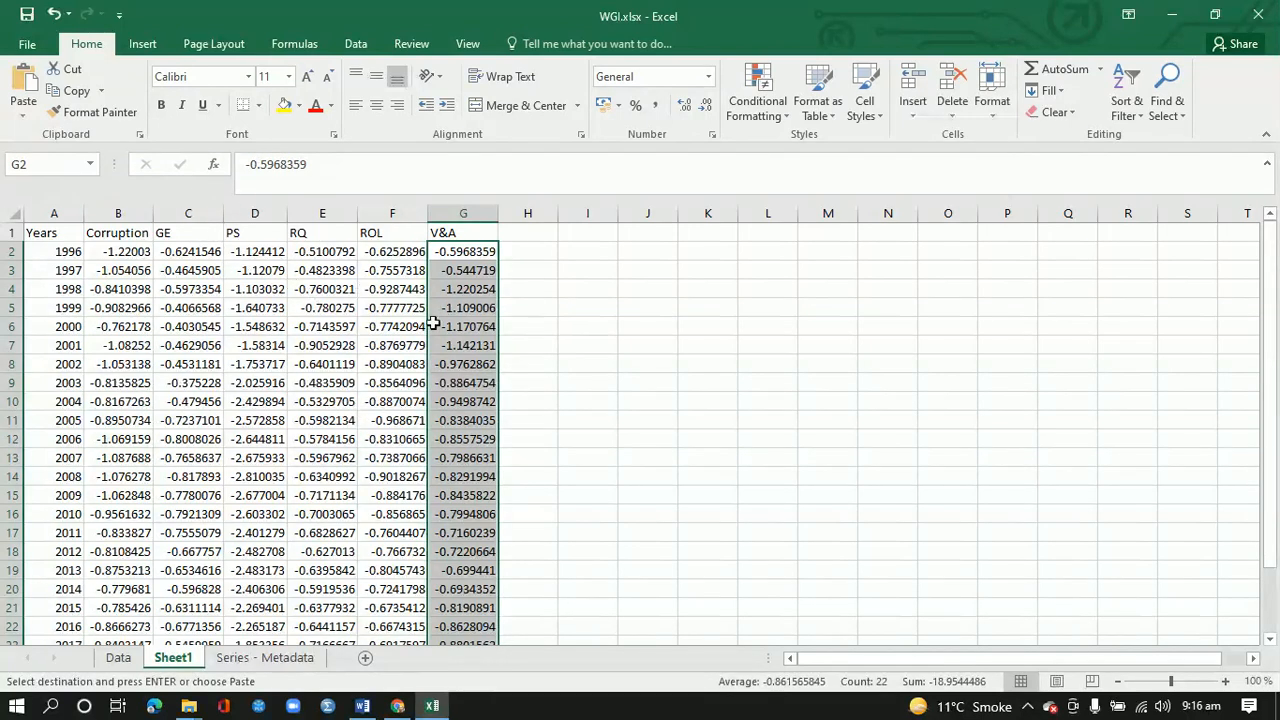
click(272, 660)
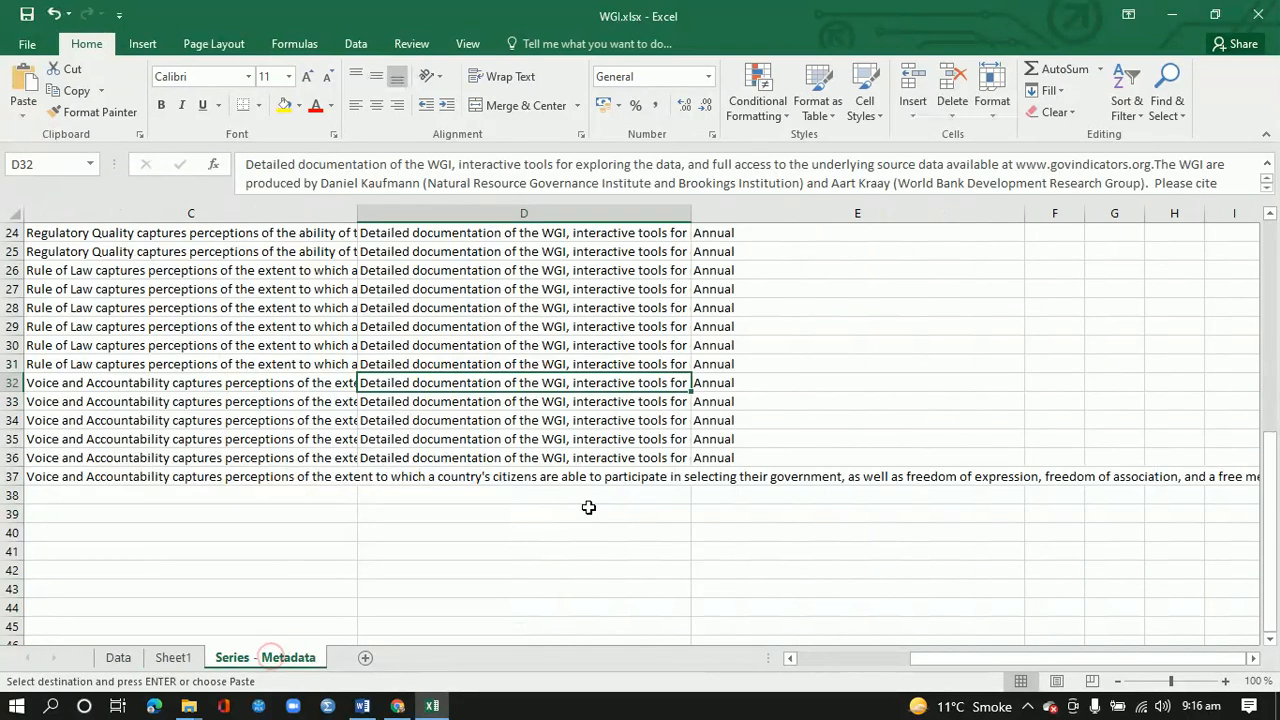
click(173, 658)
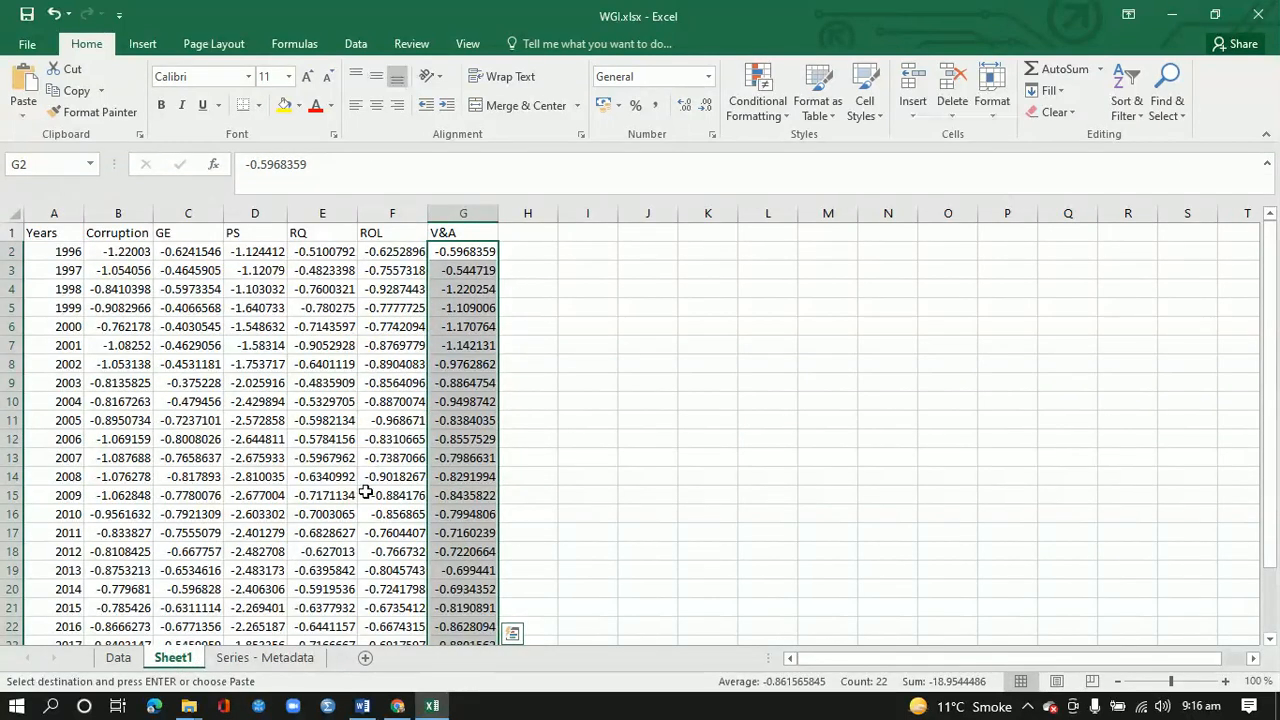
Switch to Chrome, return to the Google results for governance index data, and open the WGI 2021 Interactive home page in a new tab.
click(397, 706)
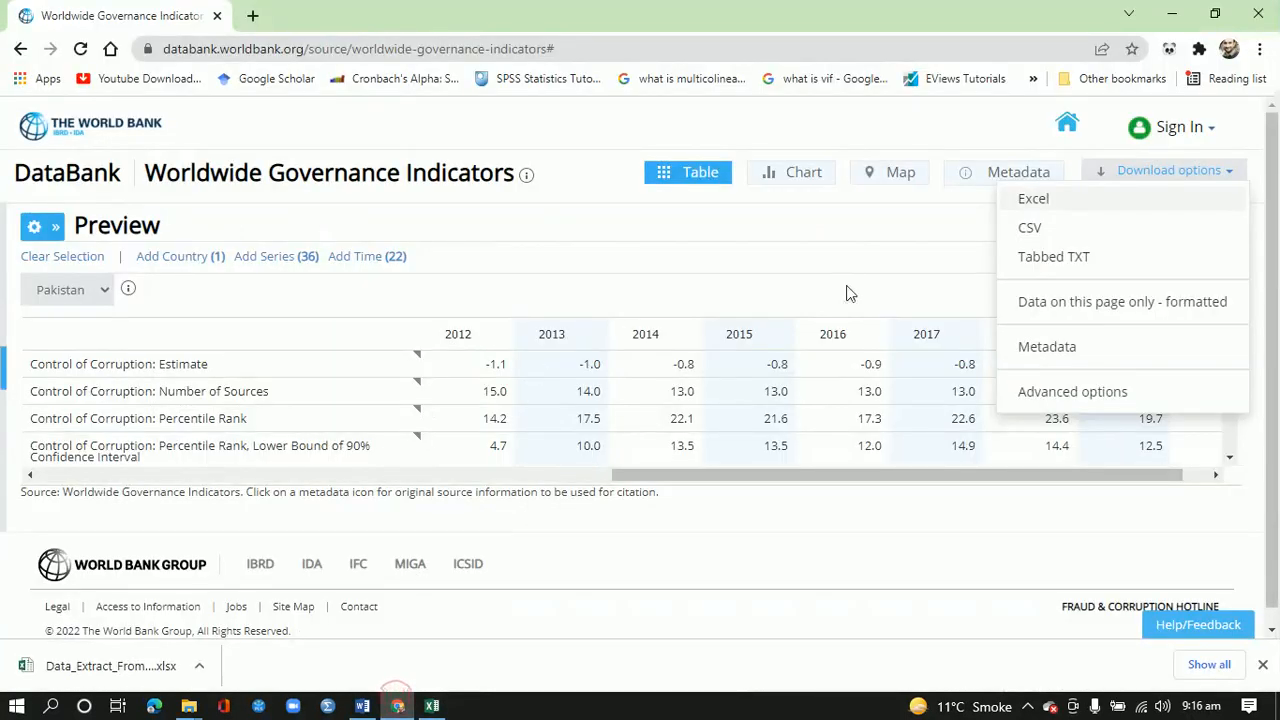
scroll(1273, 347, down, 1)
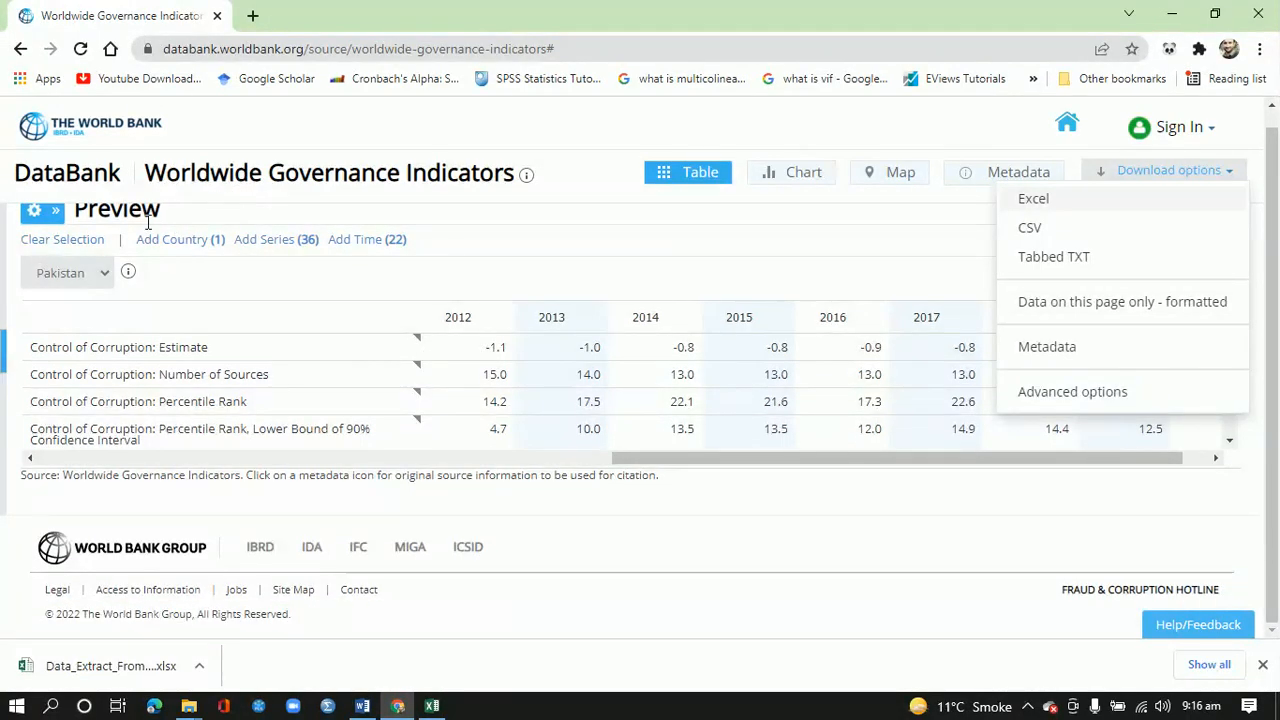
click(20, 49)
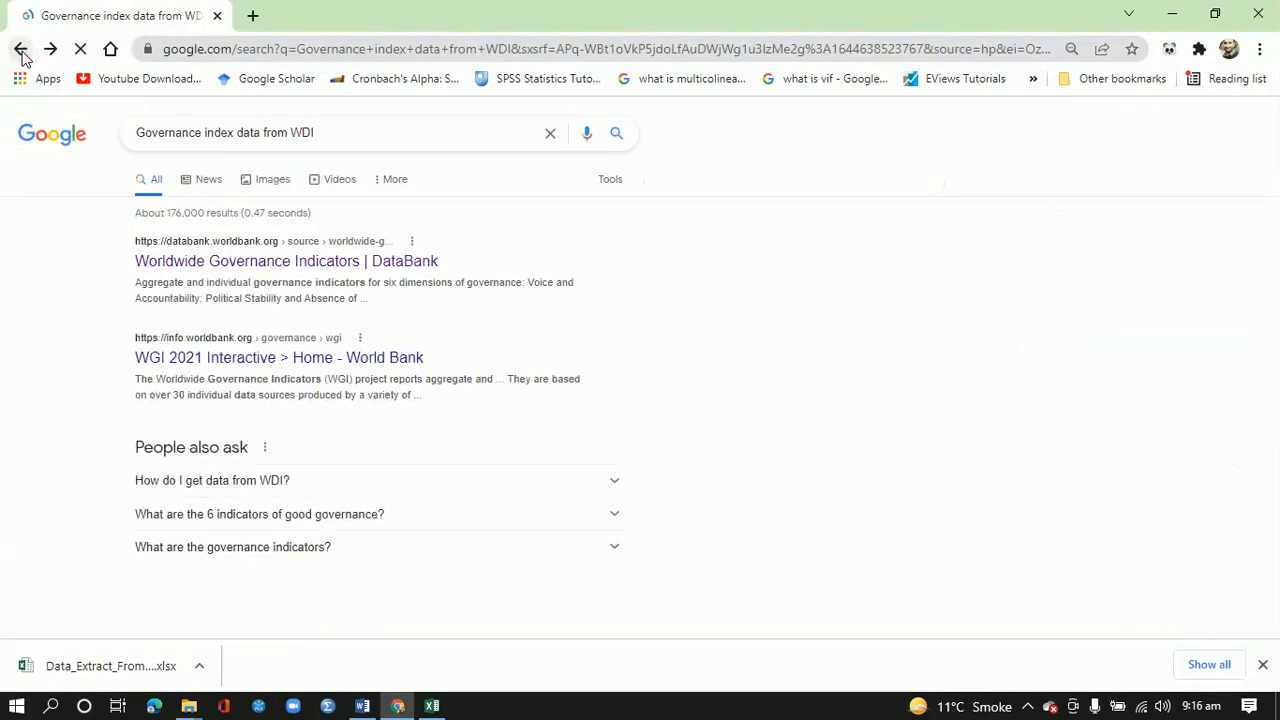
right_click(295, 370)
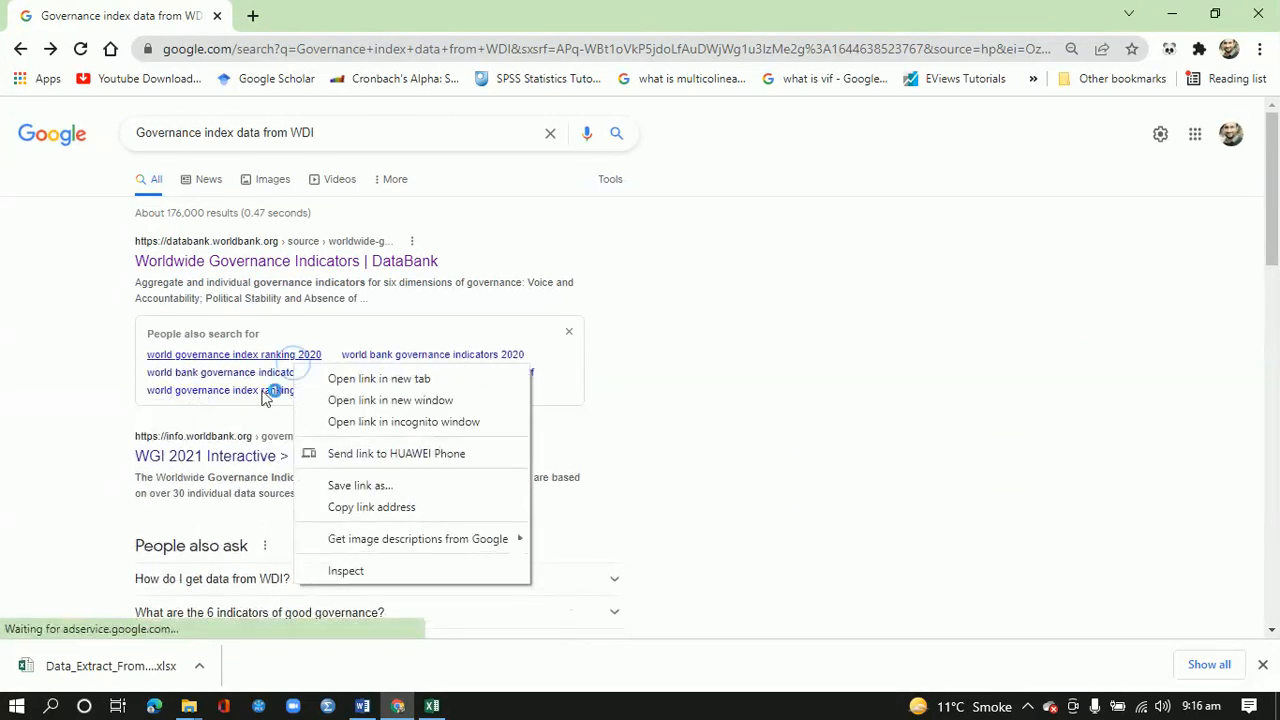
click(2, 424)
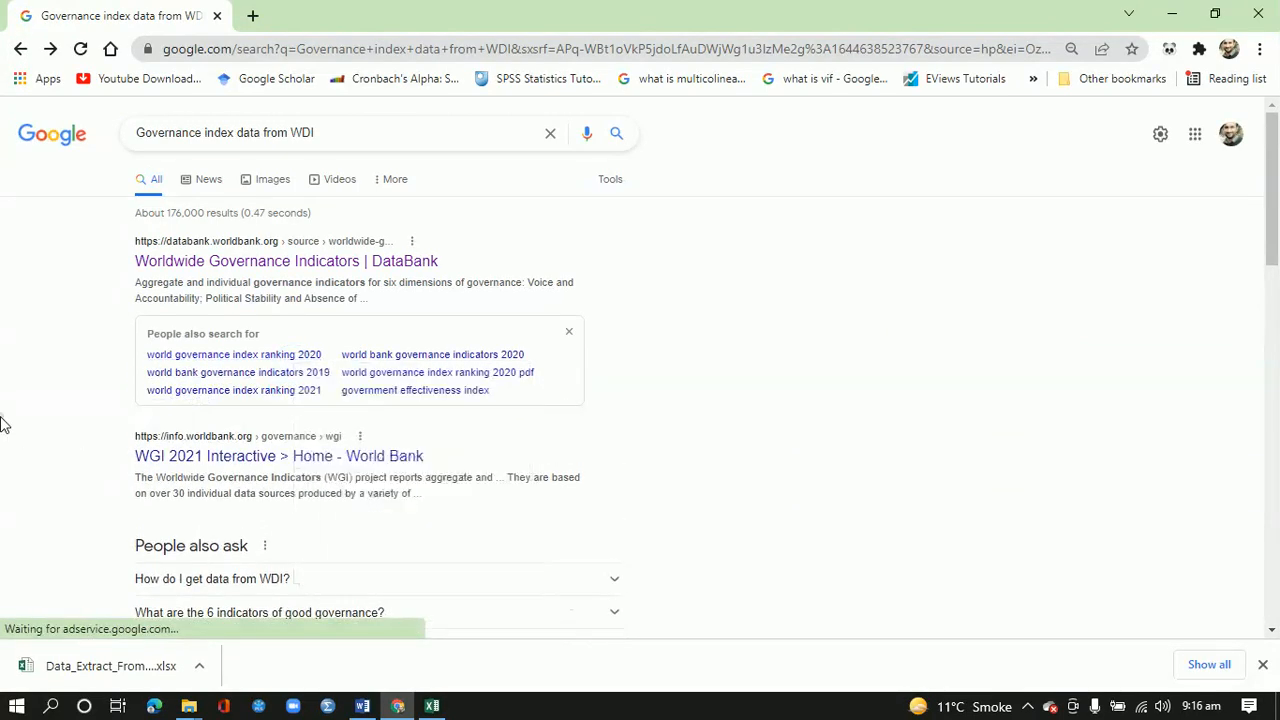
right_click(246, 457)
click(333, 468)
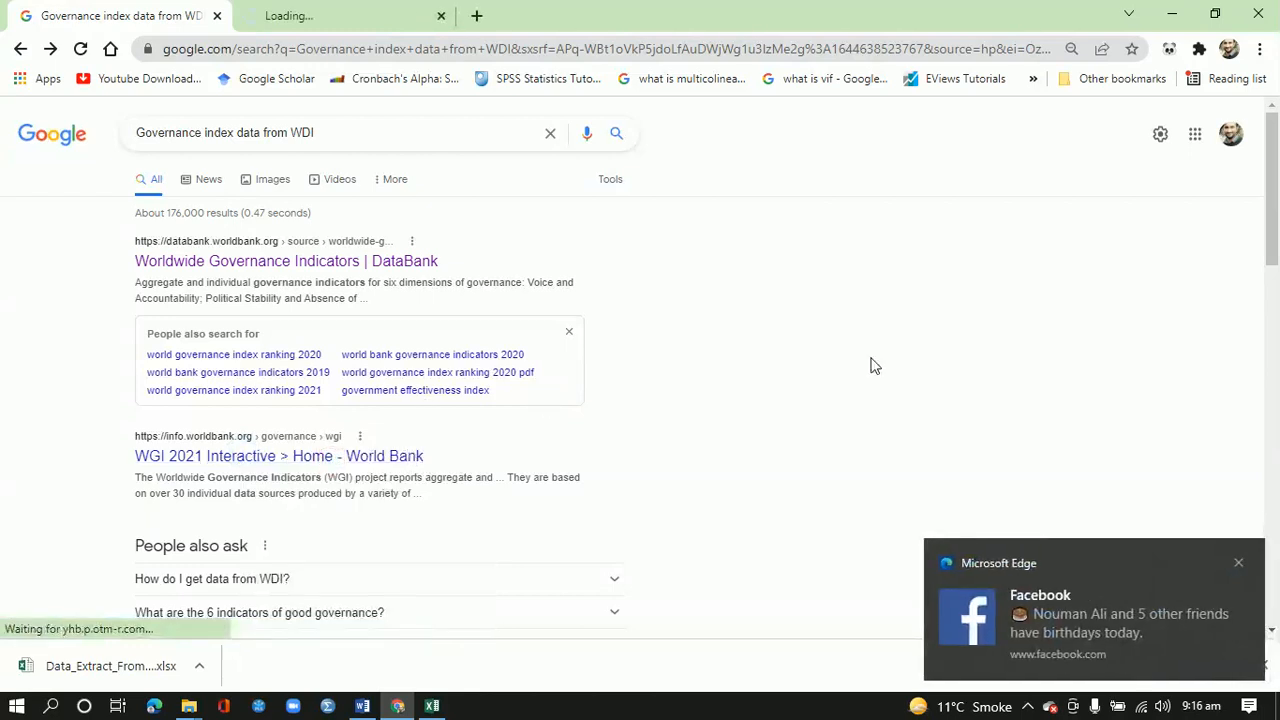
click(380, 10)
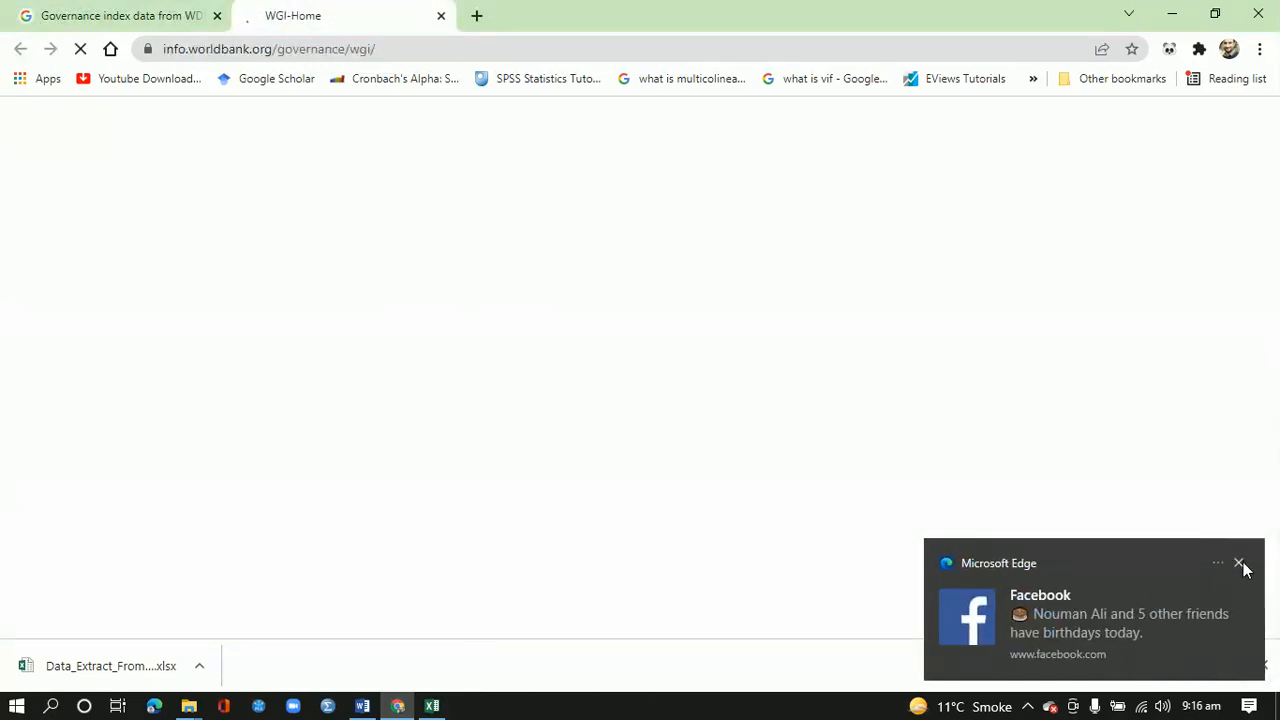
click(1238, 563)
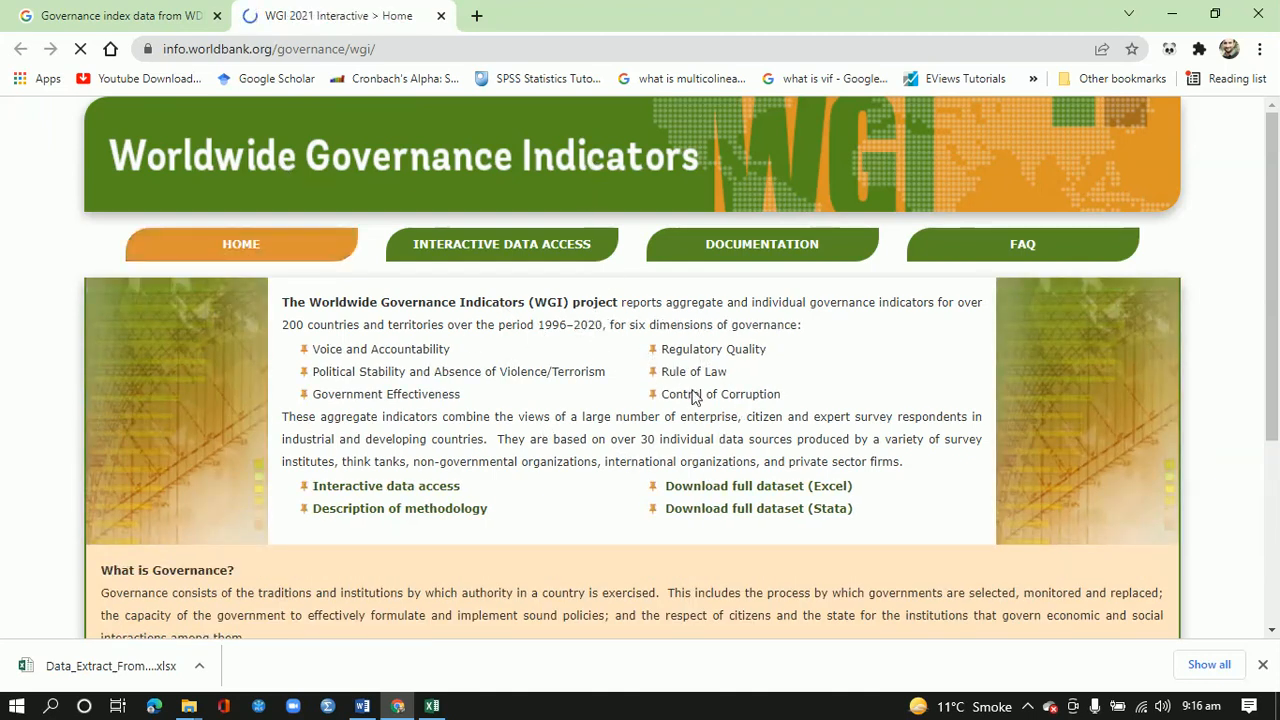
Review the six governance dimensions on the WGI home page and open the Description of methodology page in a new tab.
drag(791, 409, 380, 366)
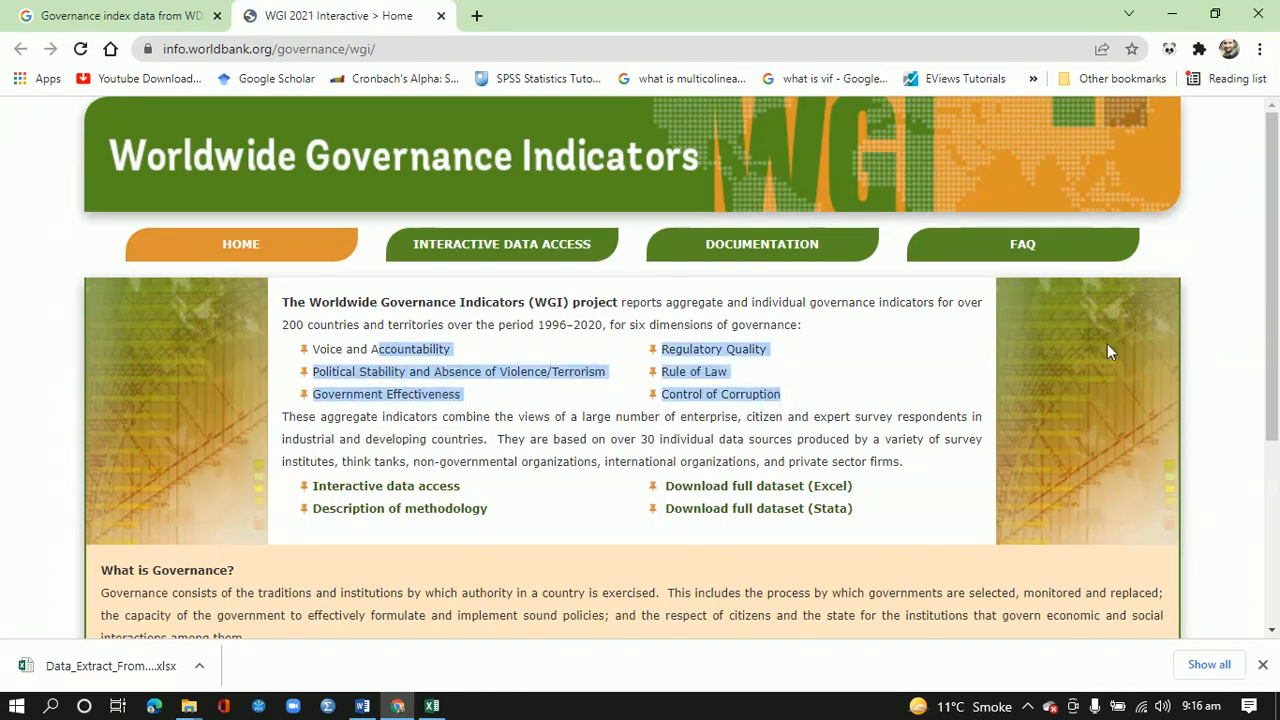
drag(1272, 255, 1277, 440)
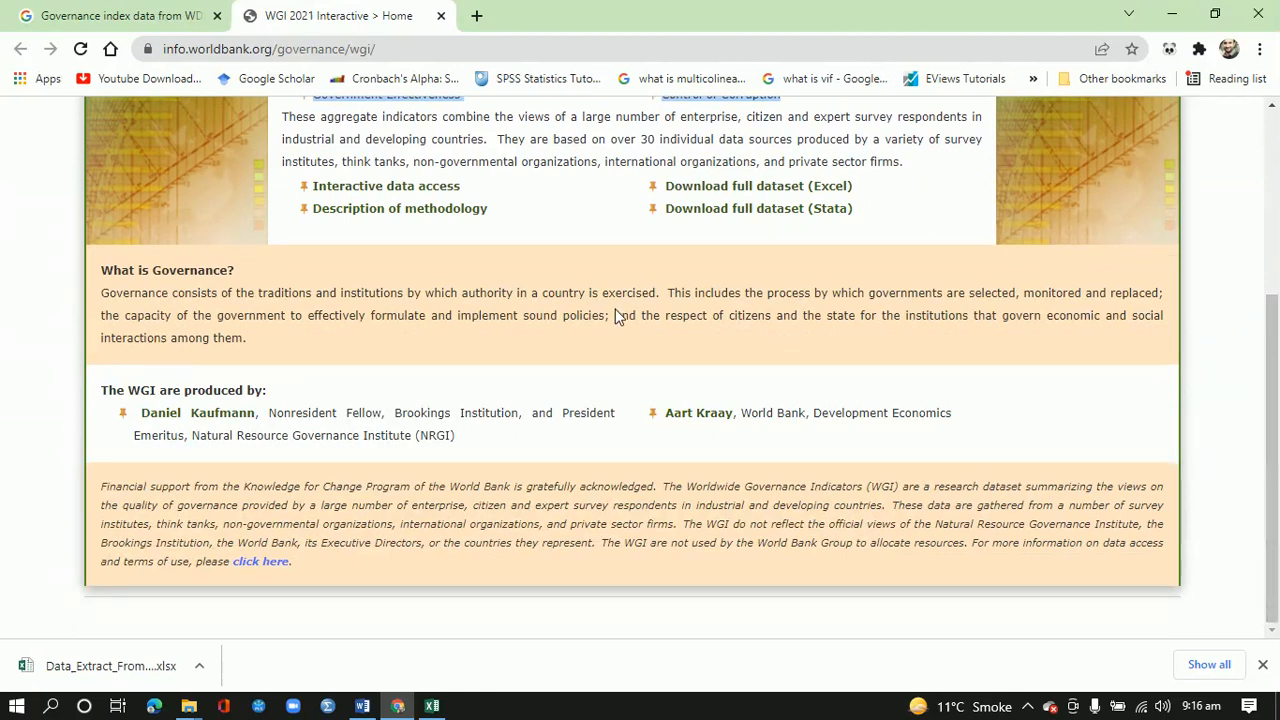
scroll(860, 470, up, 3)
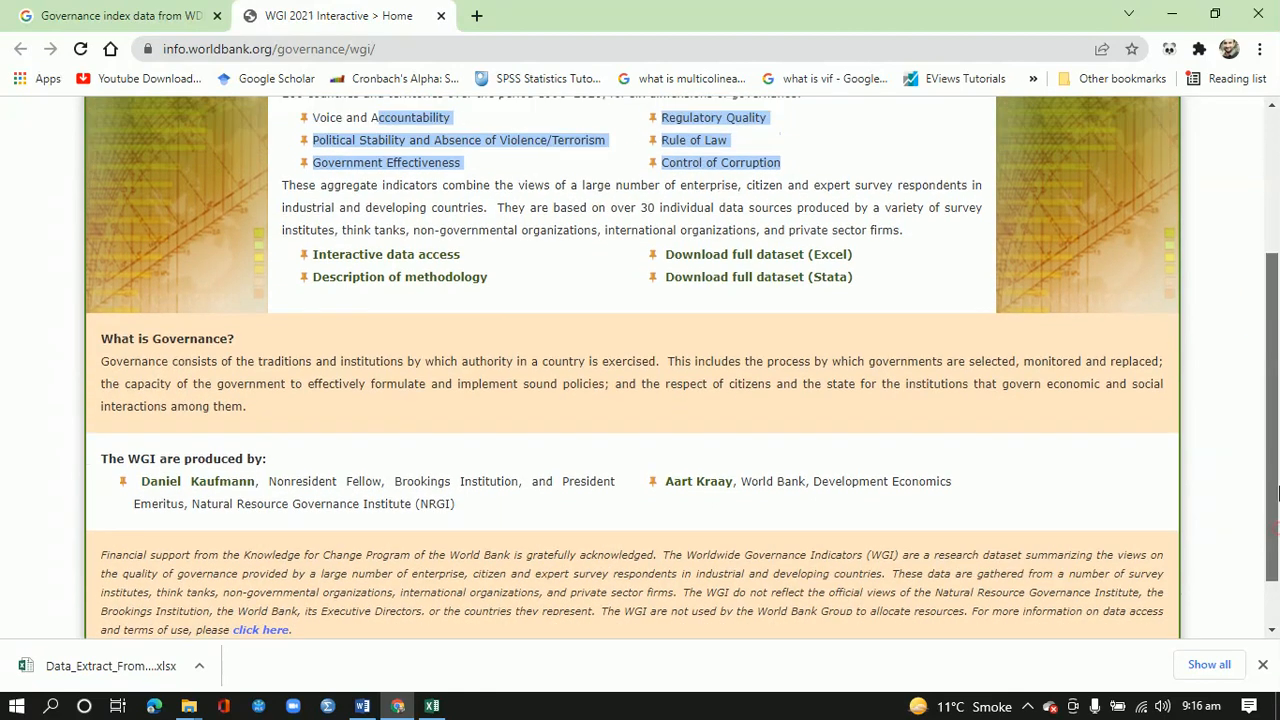
click(588, 343)
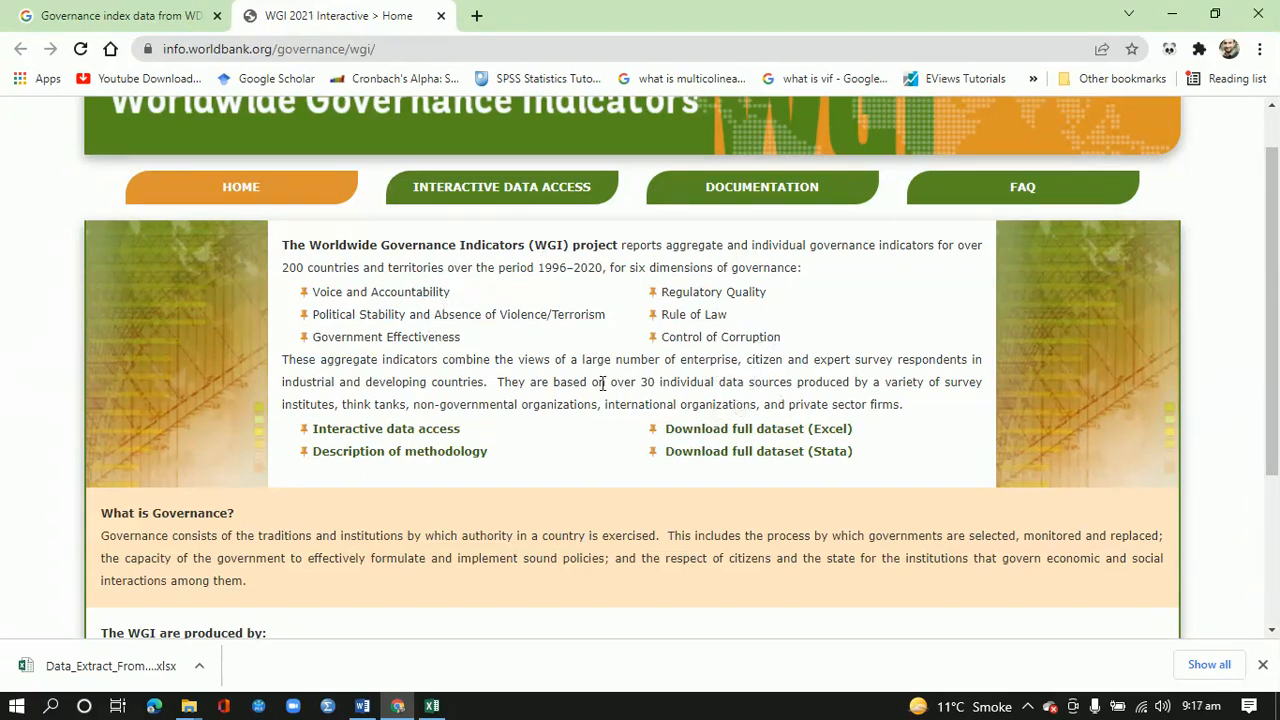
right_click(421, 456)
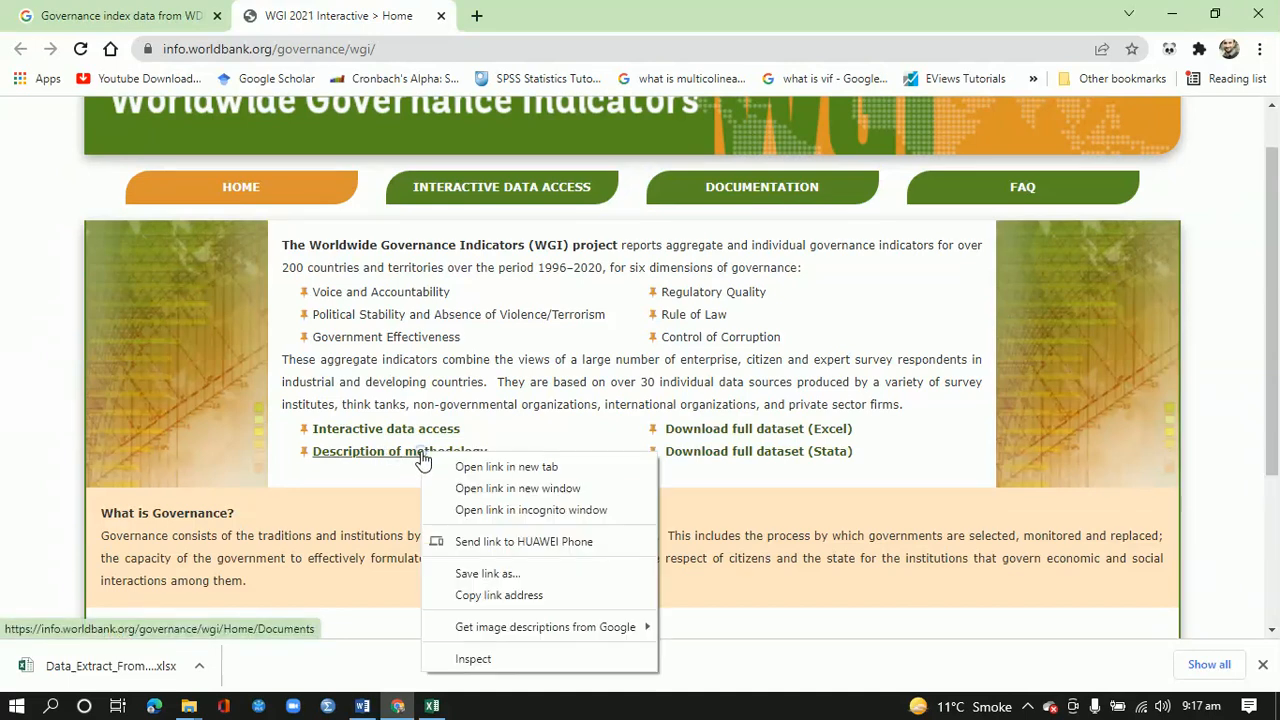
click(458, 467)
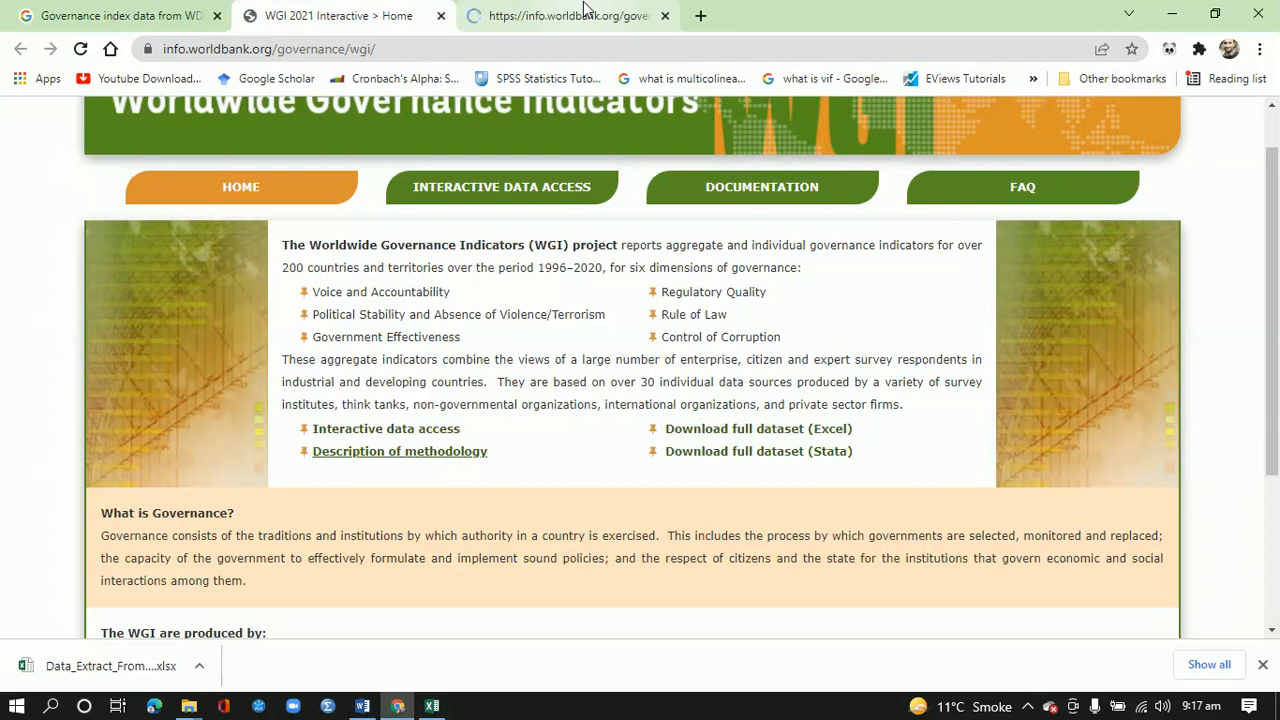
click(586, 9)
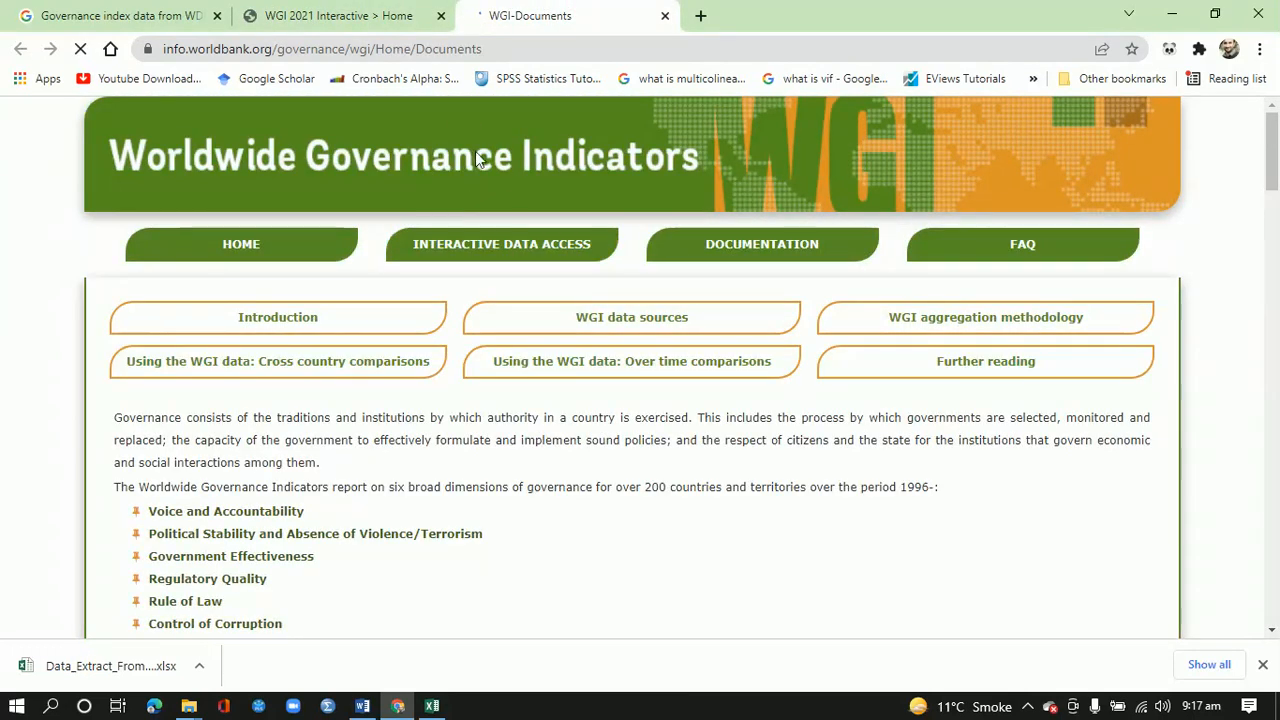
Download the Voice and Accountability document va.pdf from the WGI documentation page and open it.
mouse_move(1278, 185)
mouse_down()
mouse_move(1275, 258)
mouse_move(1273, 170)
mouse_up()
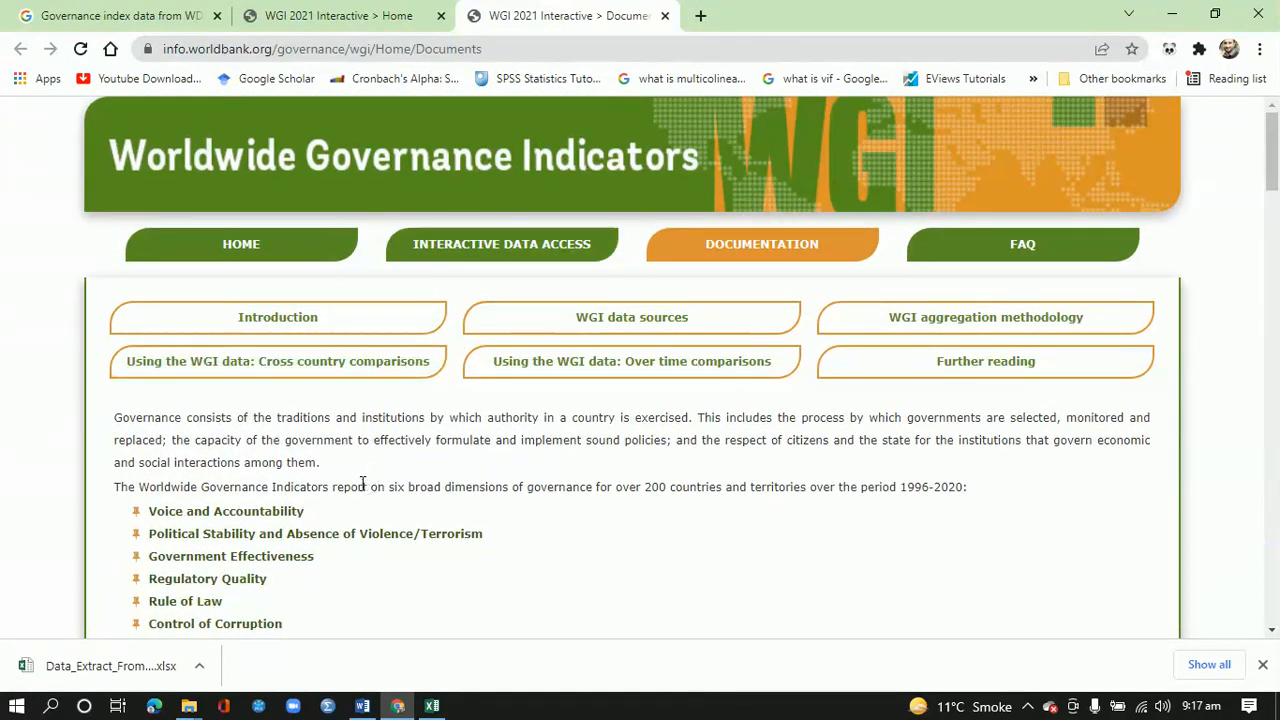
click(273, 513)
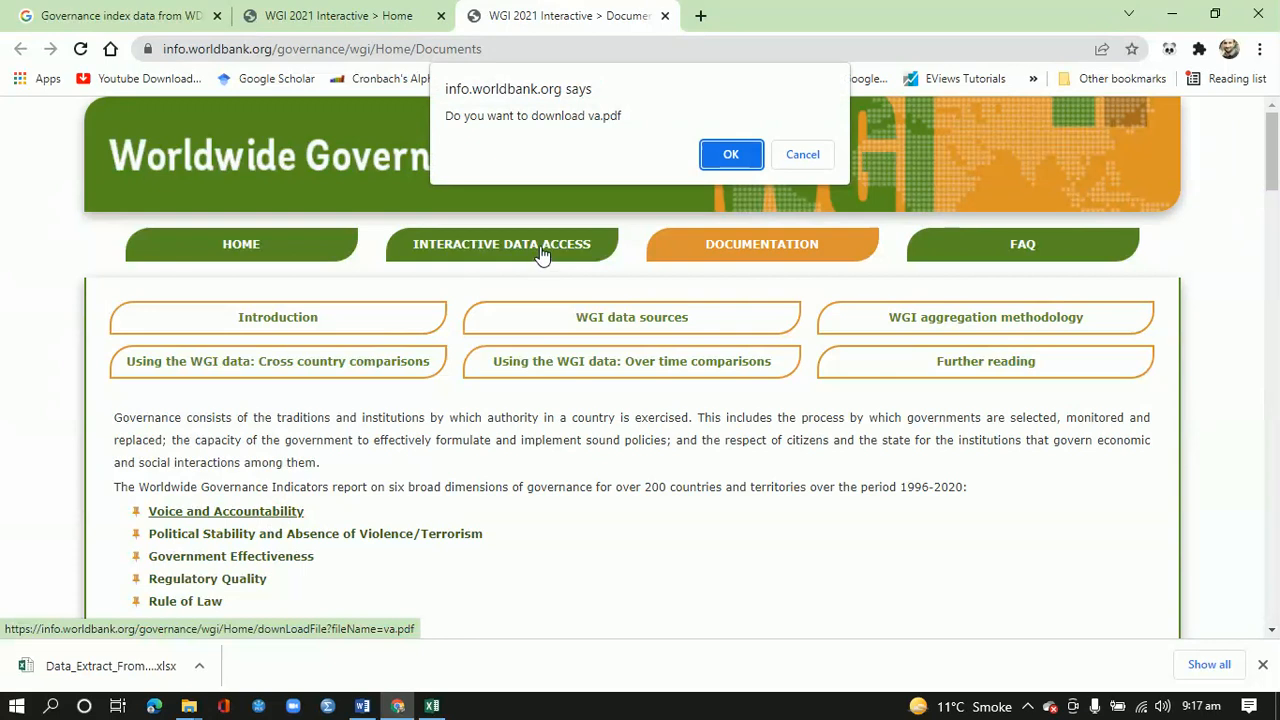
click(737, 160)
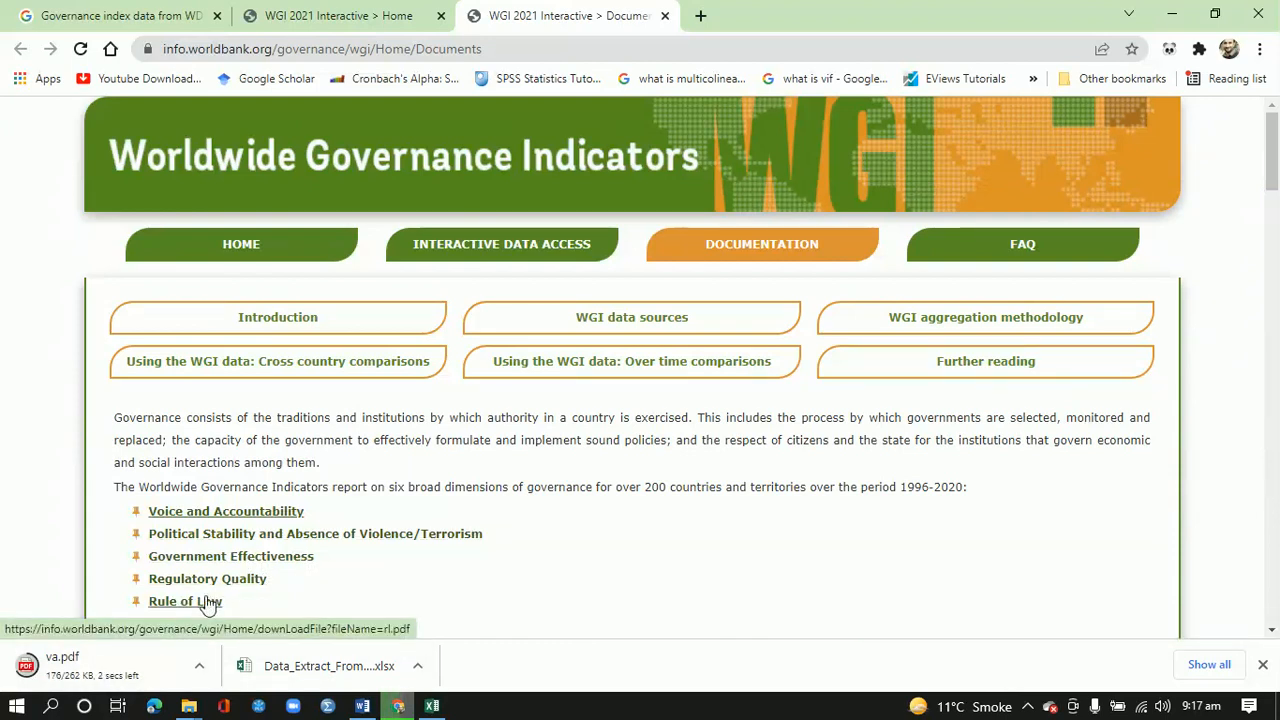
click(134, 663)
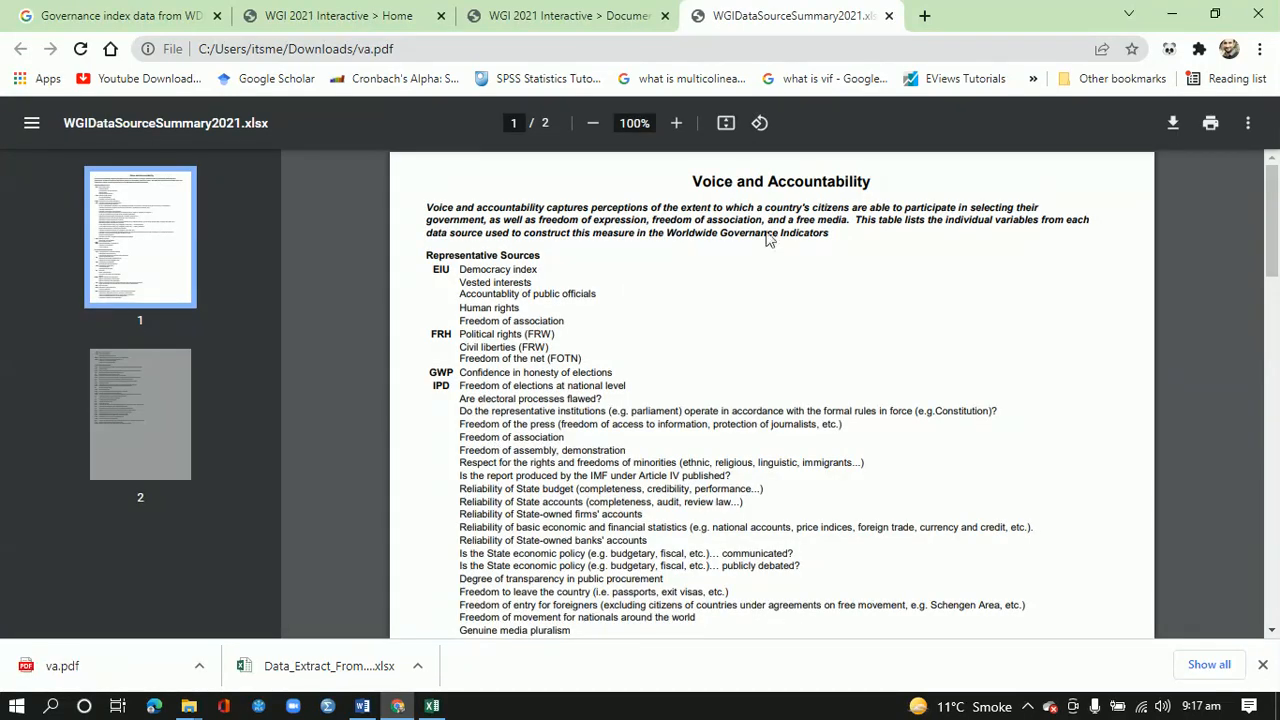
Examine the source variables listed in the Voice and Accountability PDF, close it, and look over the WGI documentation page.
scroll(1276, 330, down, 5)
drag(1274, 375, 1272, 250)
click(889, 16)
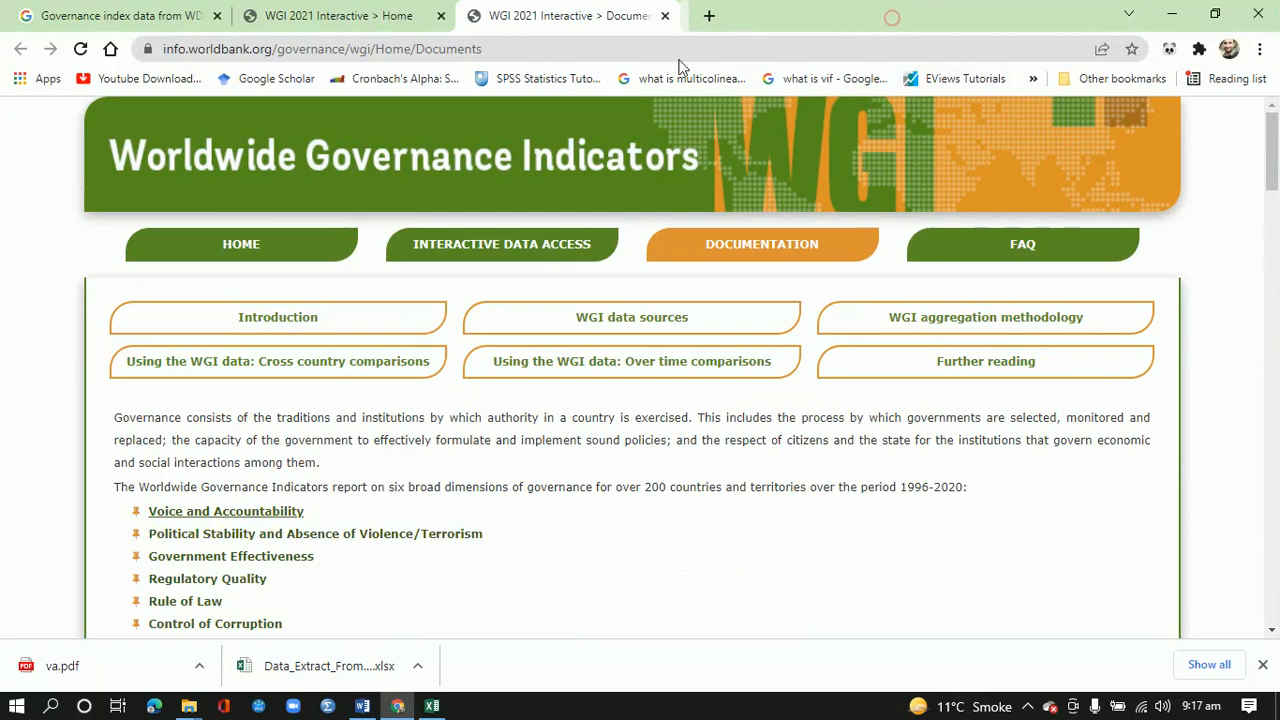
drag(1274, 176, 1229, 143)
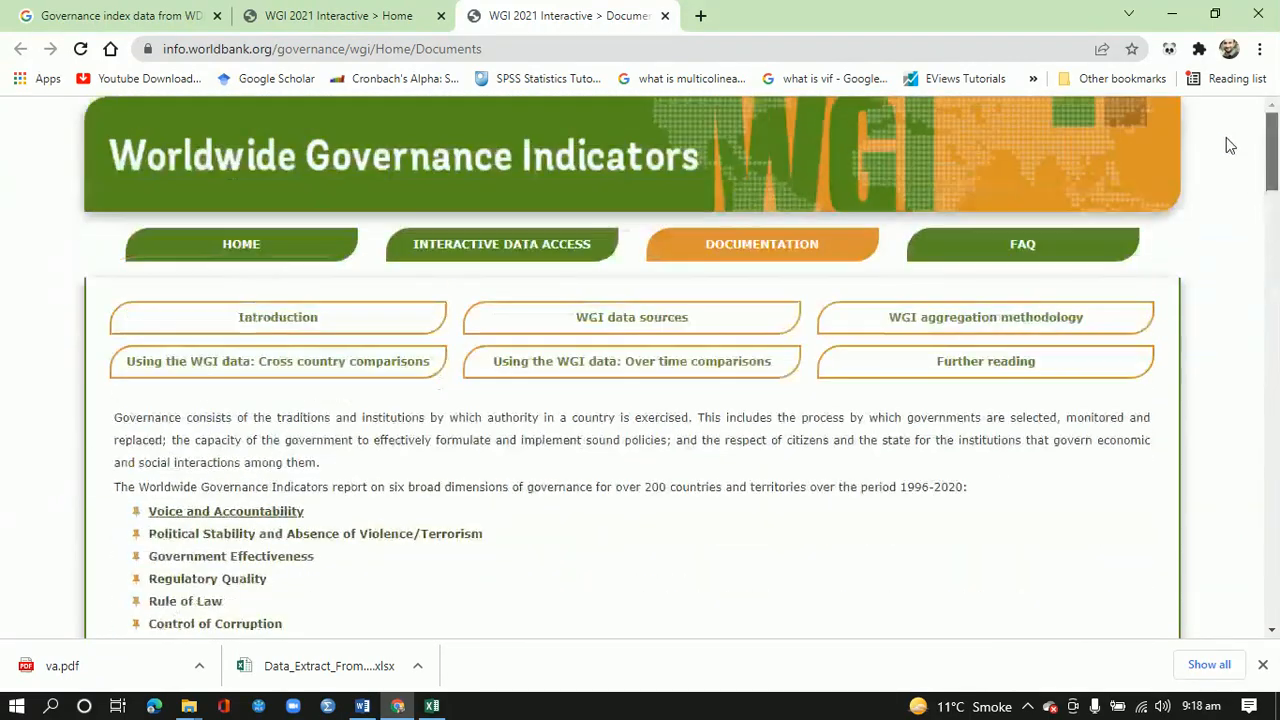
Open the Google home page in a new browser tab.
click(697, 14)
click(520, 50)
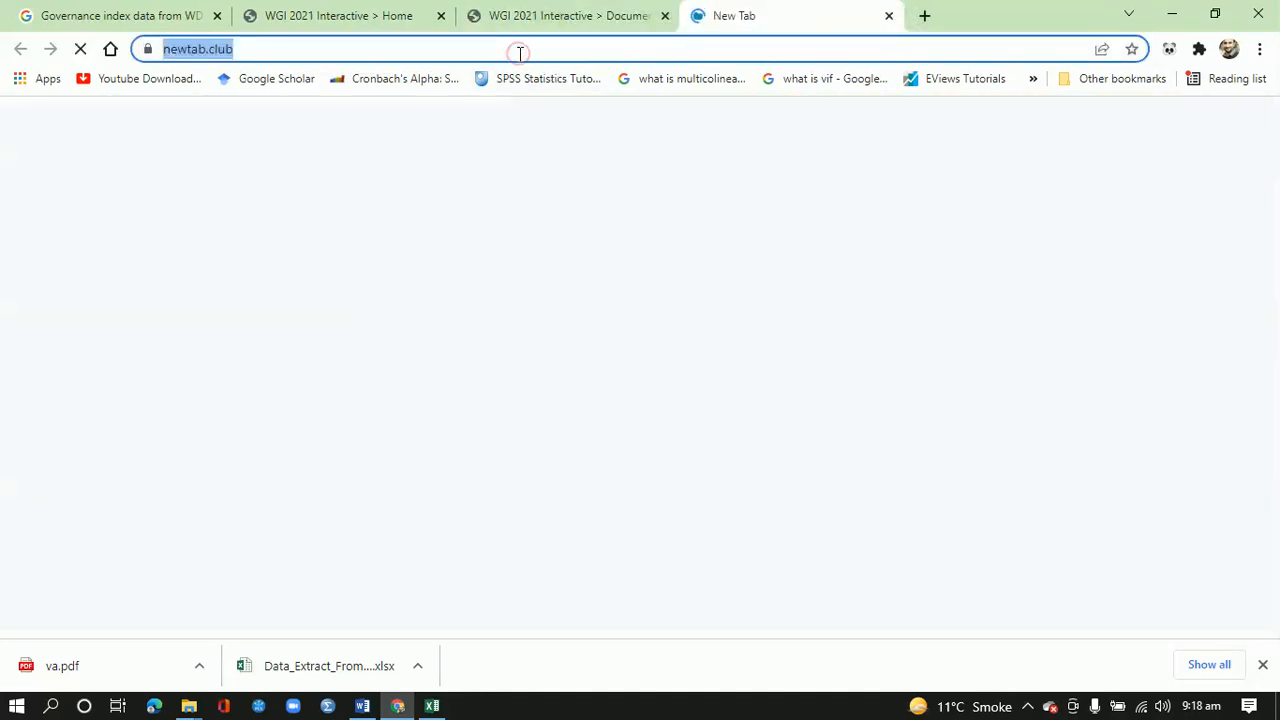
text(g)
click(475, 85)
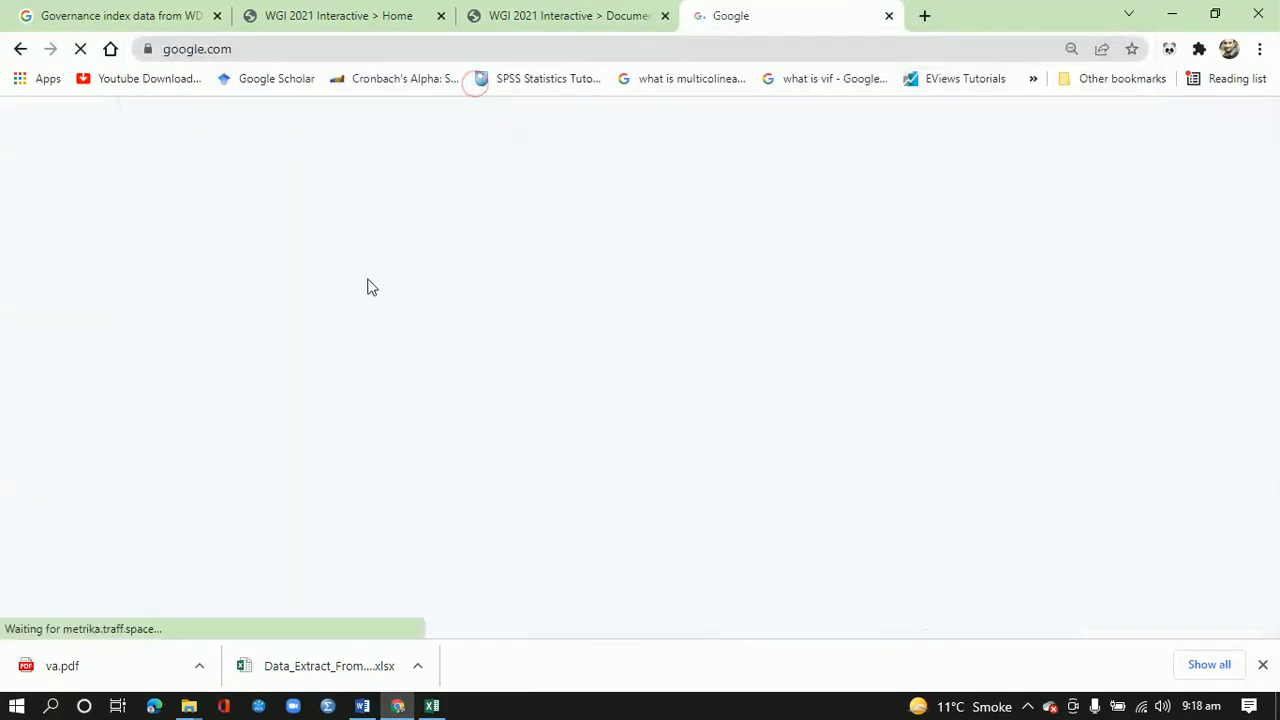
Search Google for "range for voice and accountablity".
text(acce)
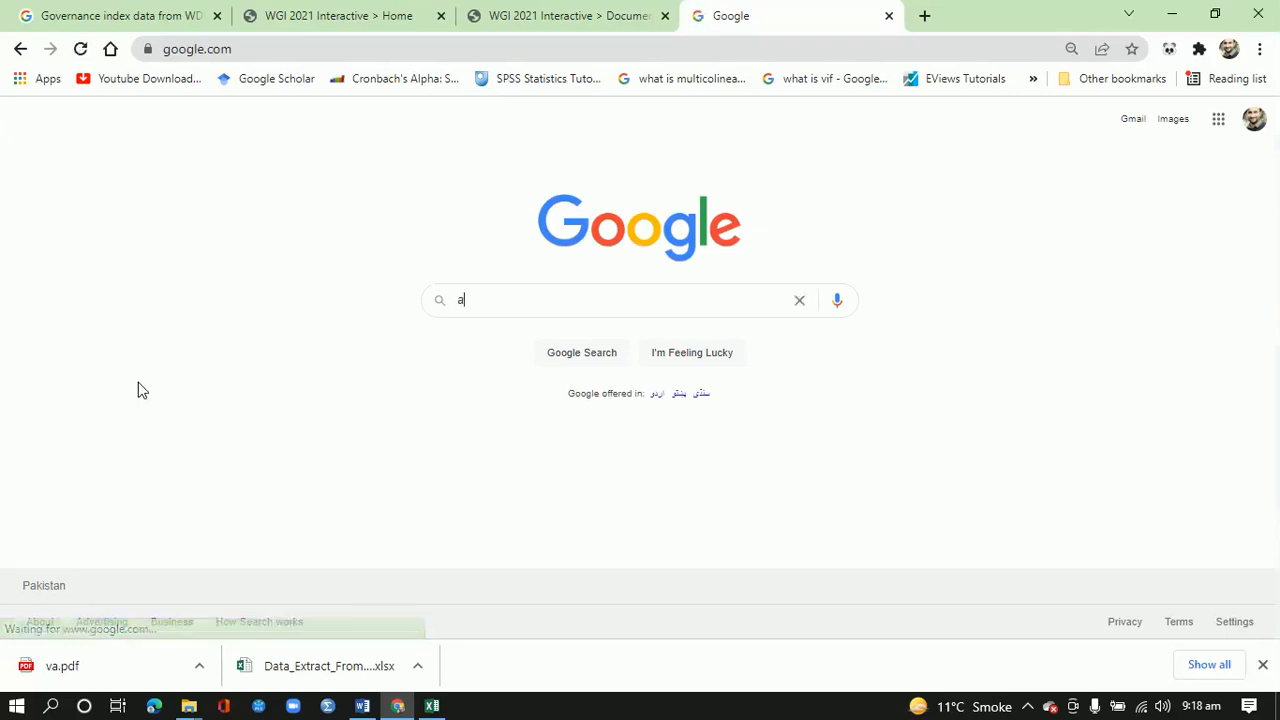
key(BackSpace)
key(BackSpace)
key(BackSpace)
key(BackSpace)
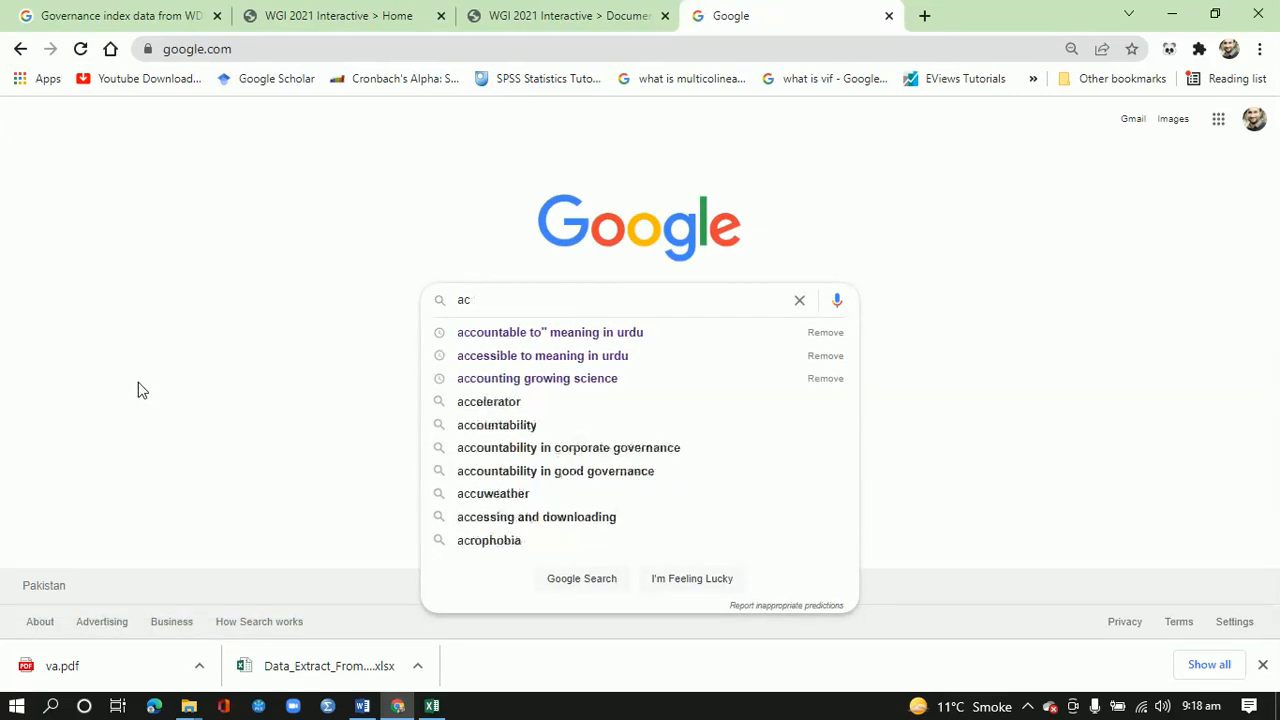
text(range fo)
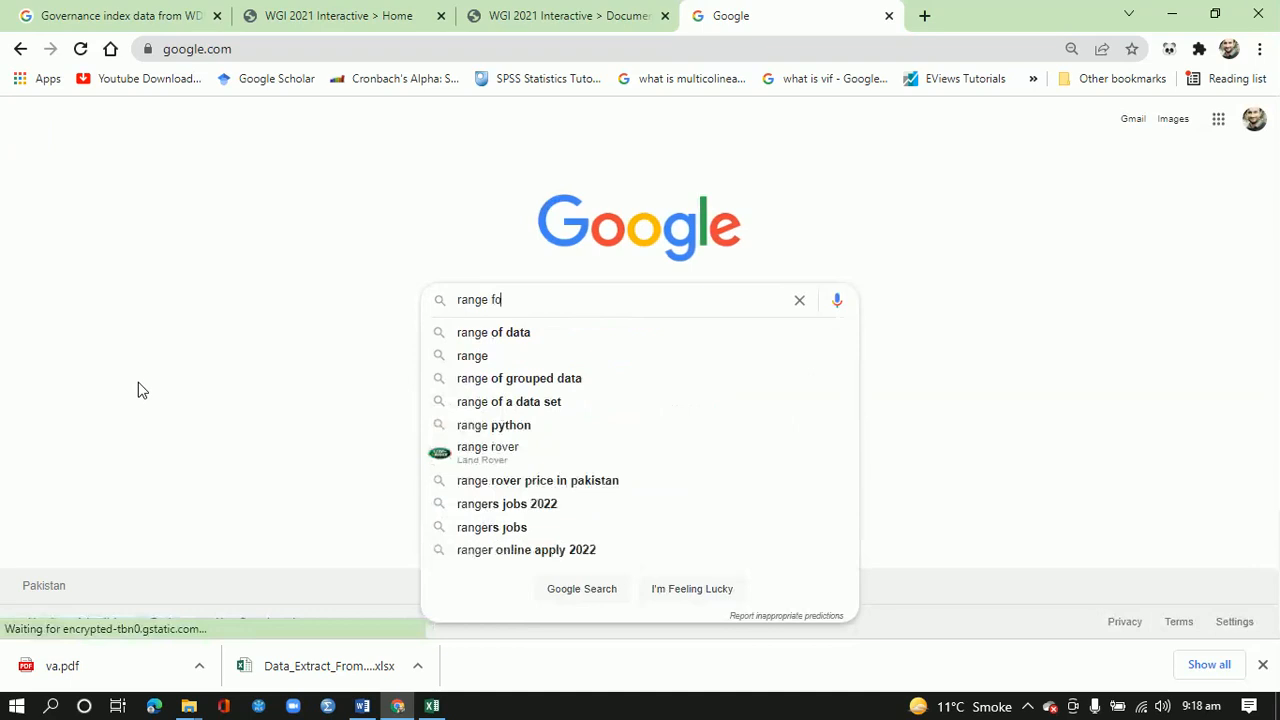
text(r voice and a)
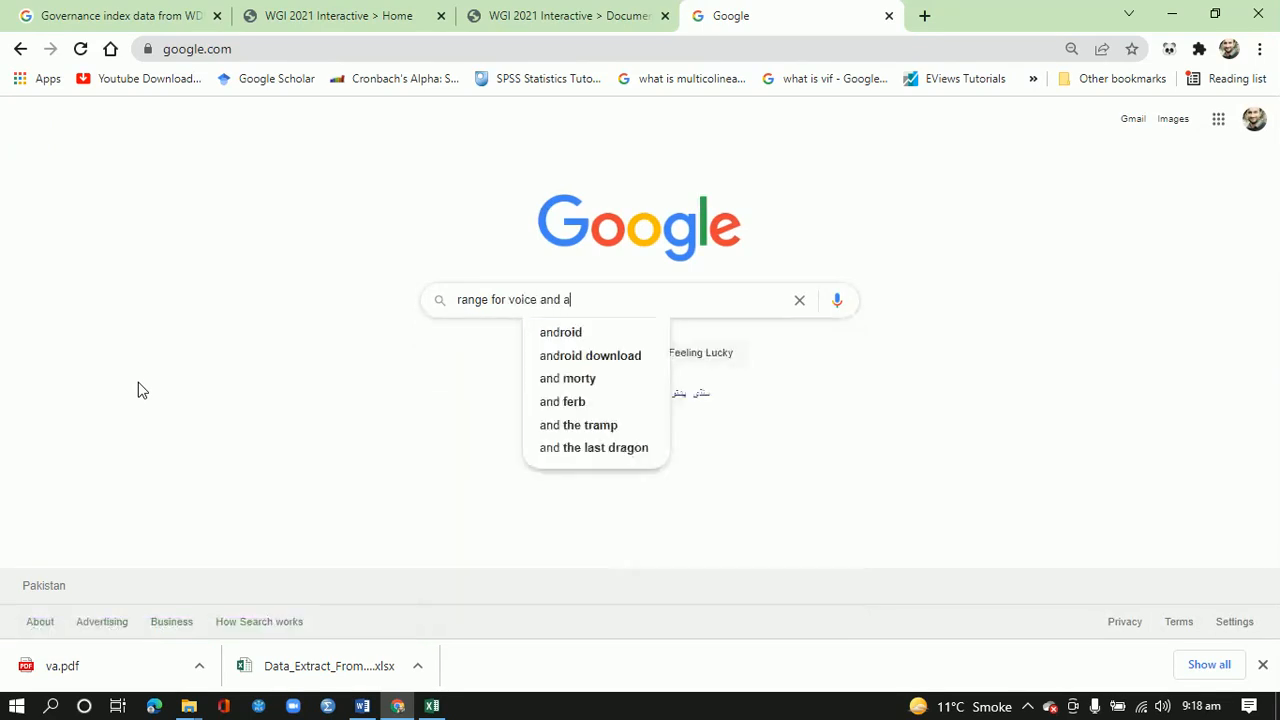
text(ccountabli)
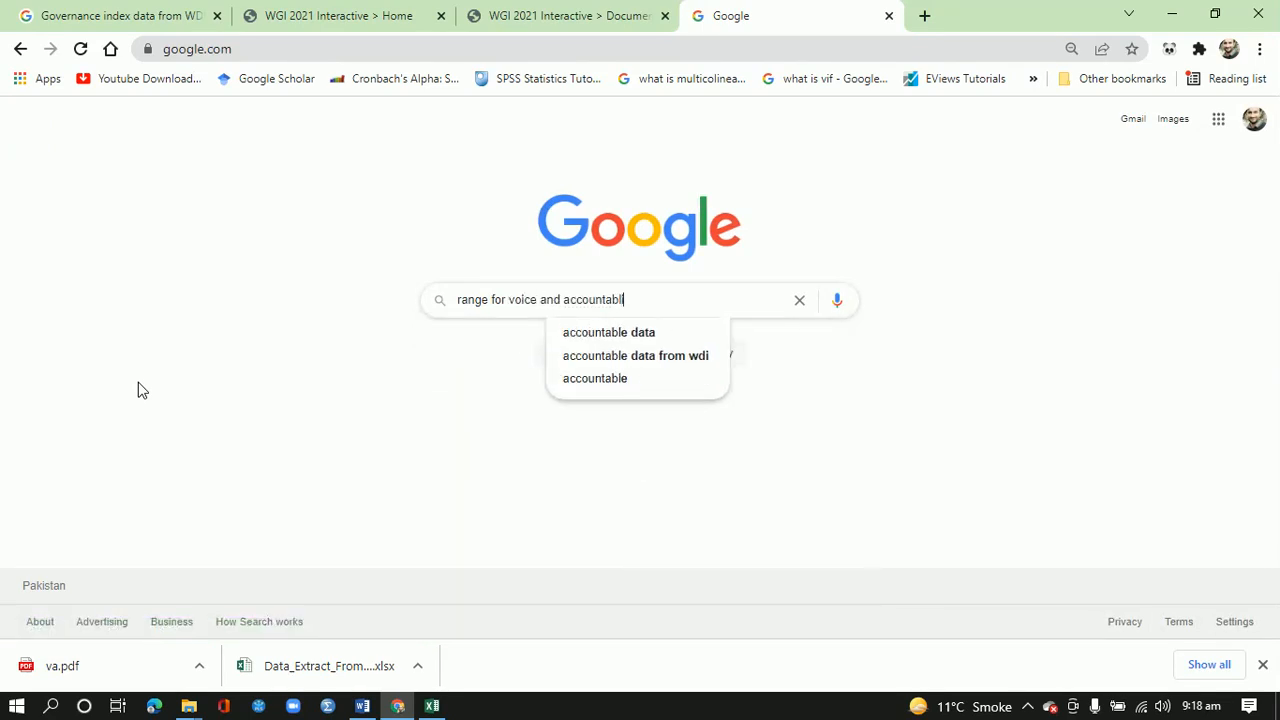
key(Return)
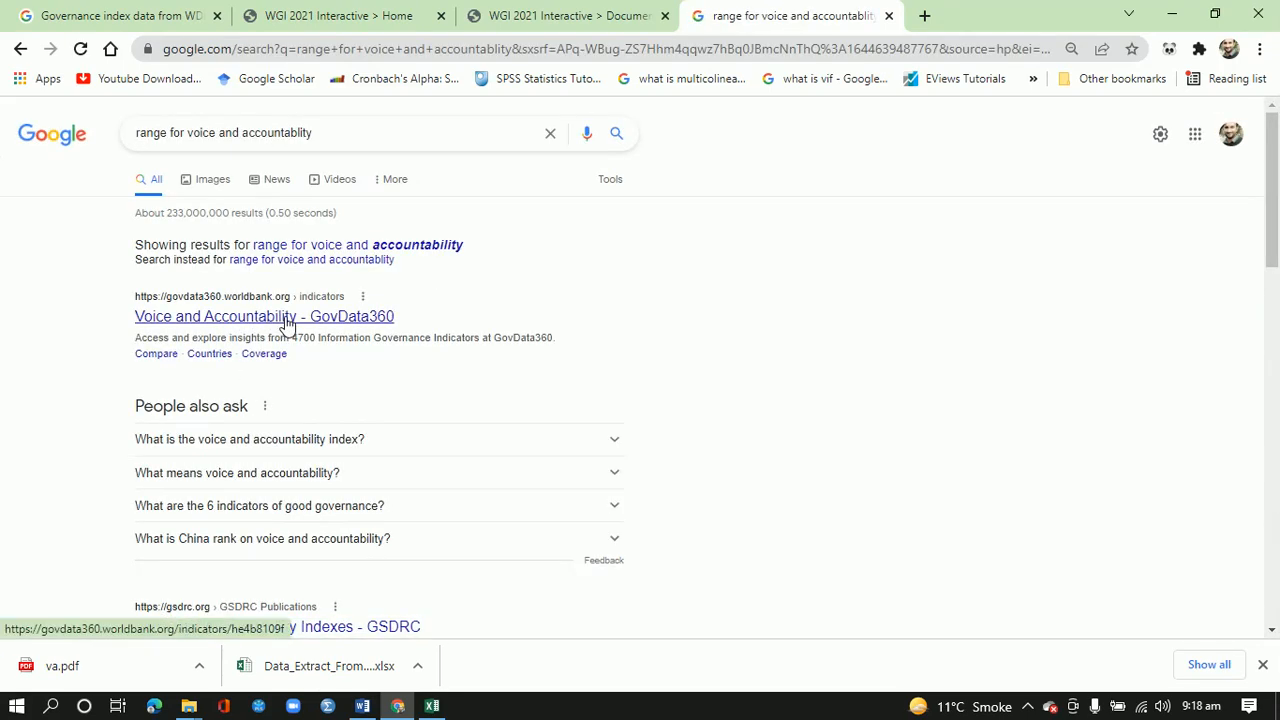
Open the GovData360 Voice and Accountability result in a new tab, check that page, and look over the remaining search results.
right_click(287, 325)
click(340, 333)
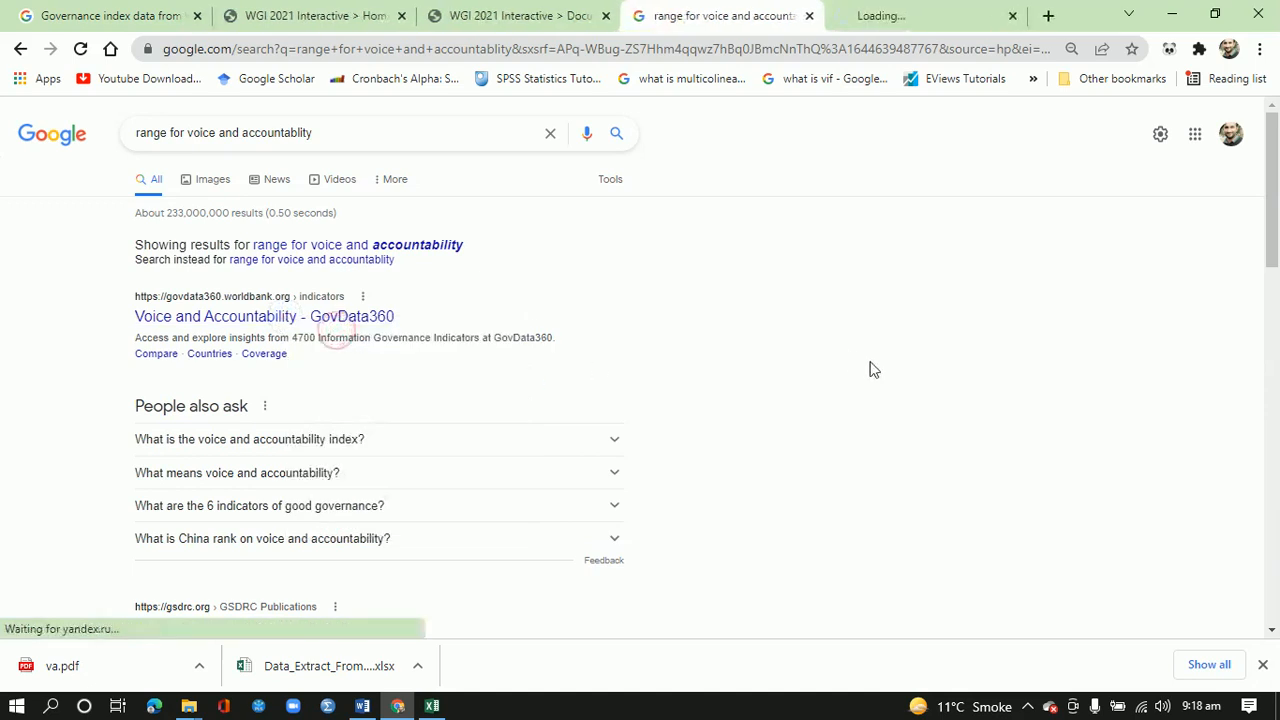
drag(1274, 245, 1277, 358)
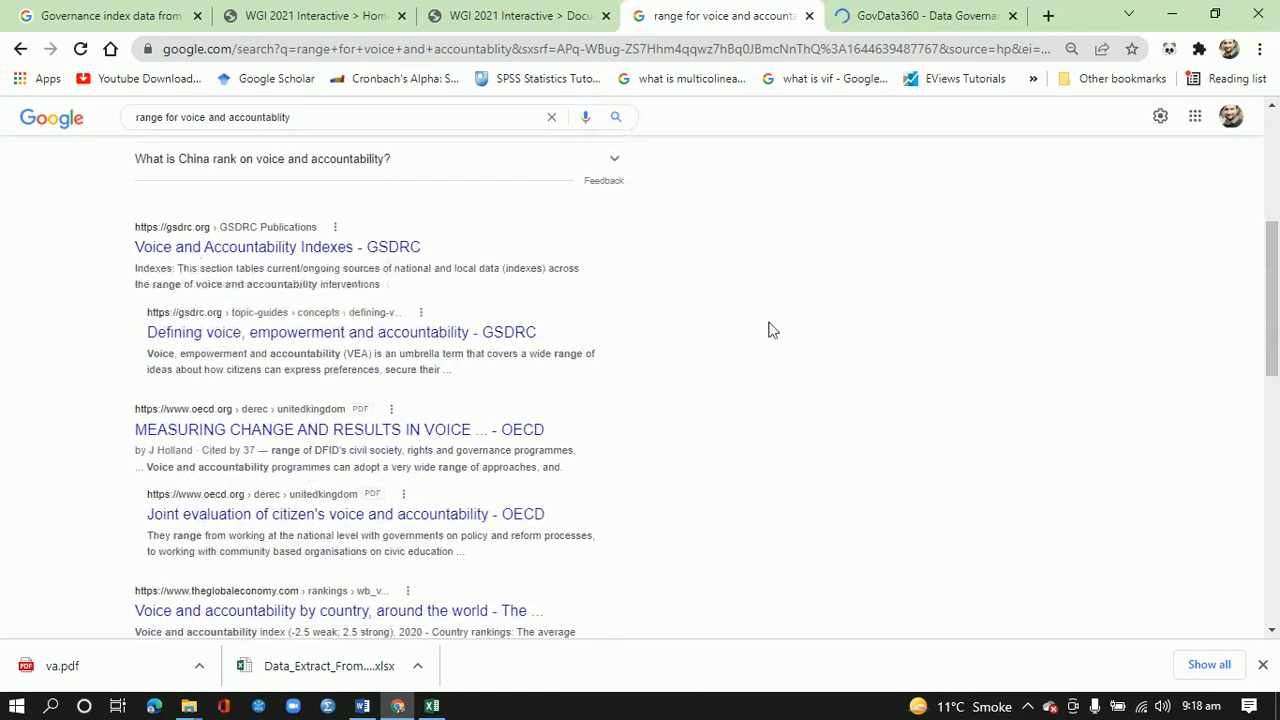
click(886, 15)
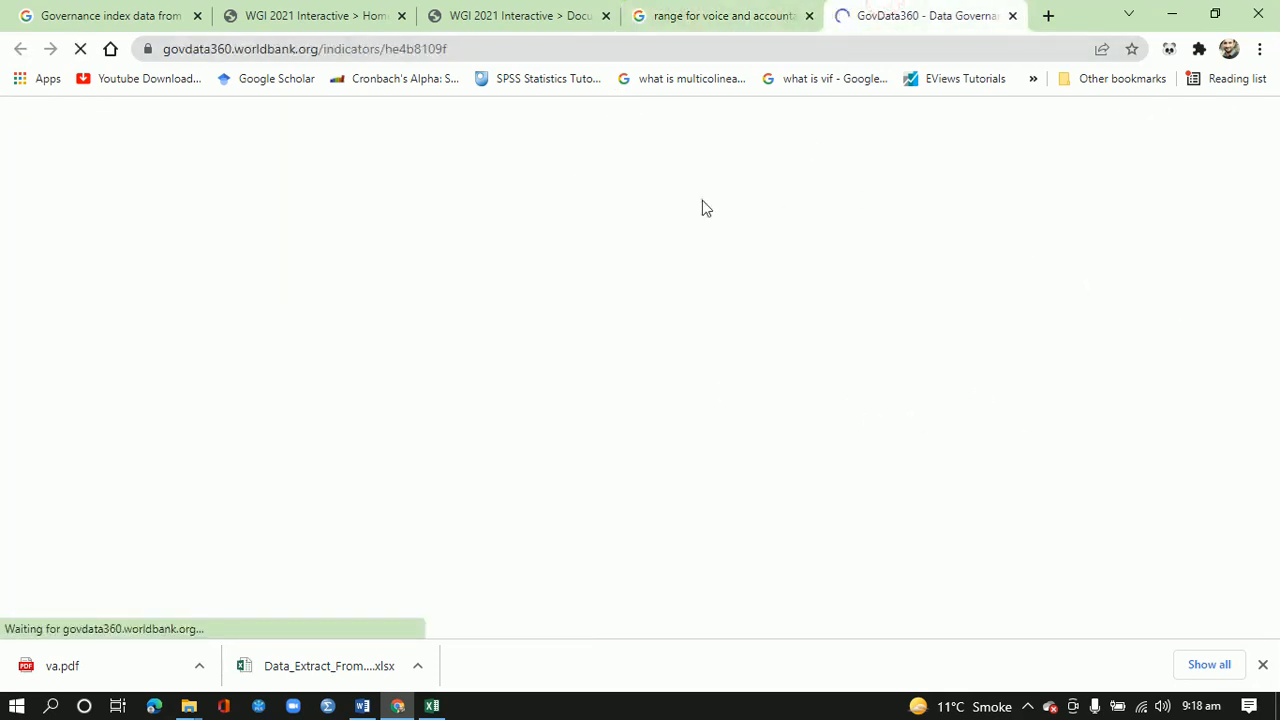
click(714, 15)
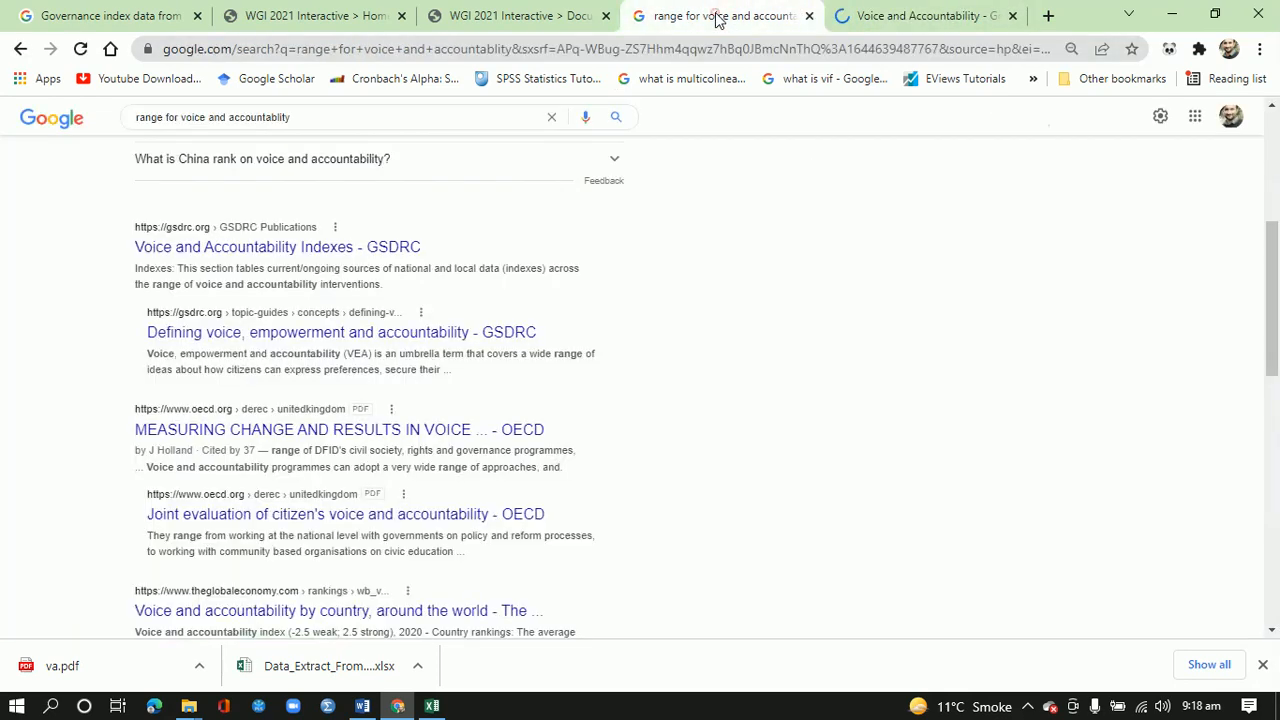
click(855, 22)
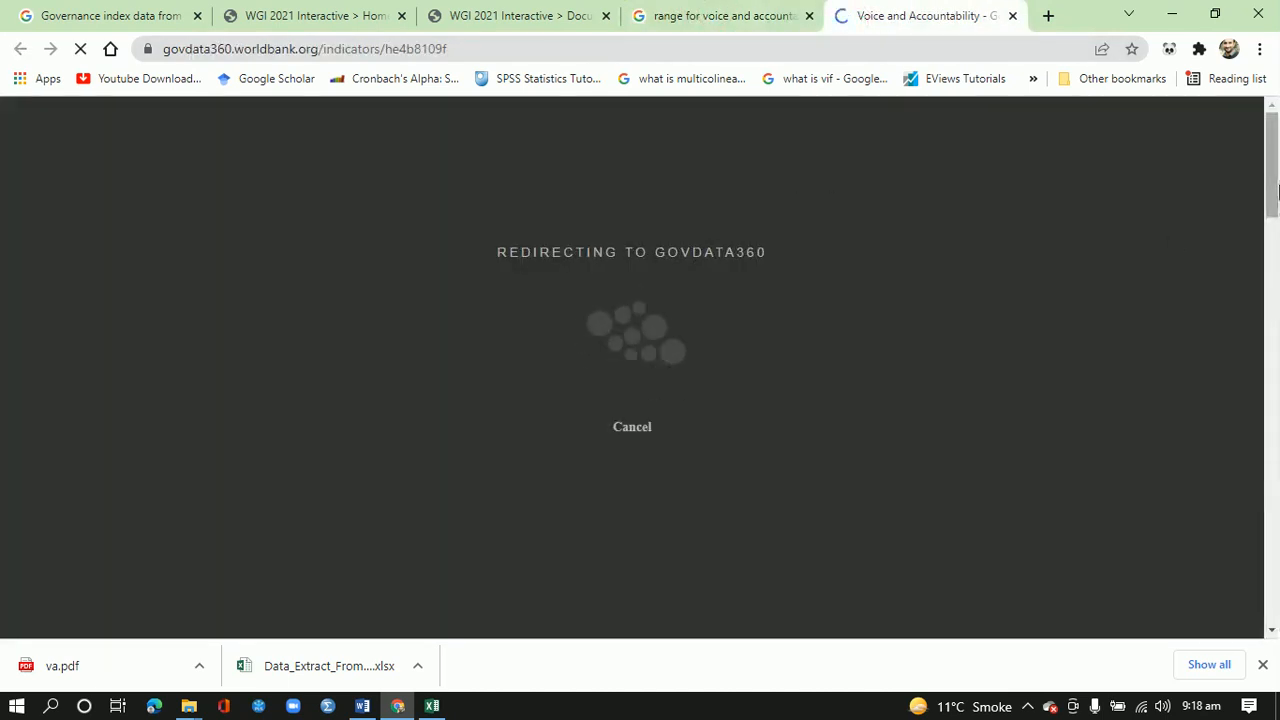
drag(1277, 245, 1276, 140)
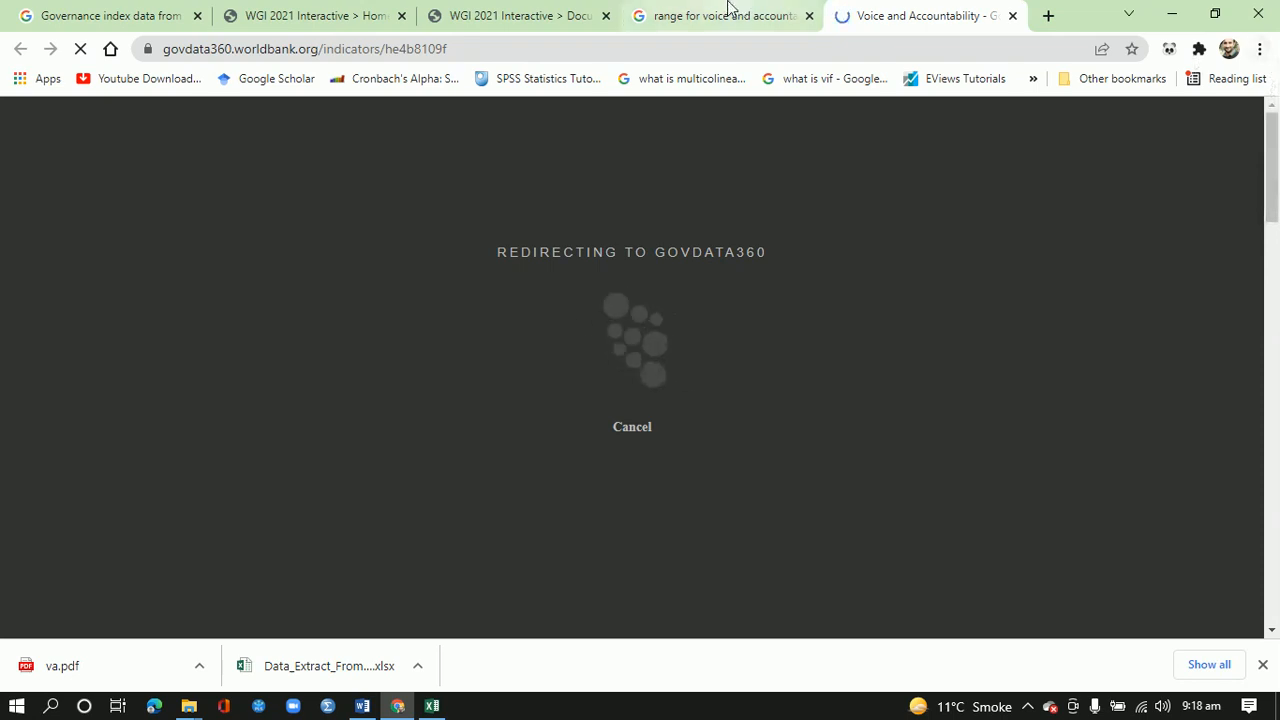
click(690, 16)
Switch to Complete Paper in Word and start a bulleted list below (WGI) in the Governance Quality Index row with the item "Corruption".
click(362, 706)
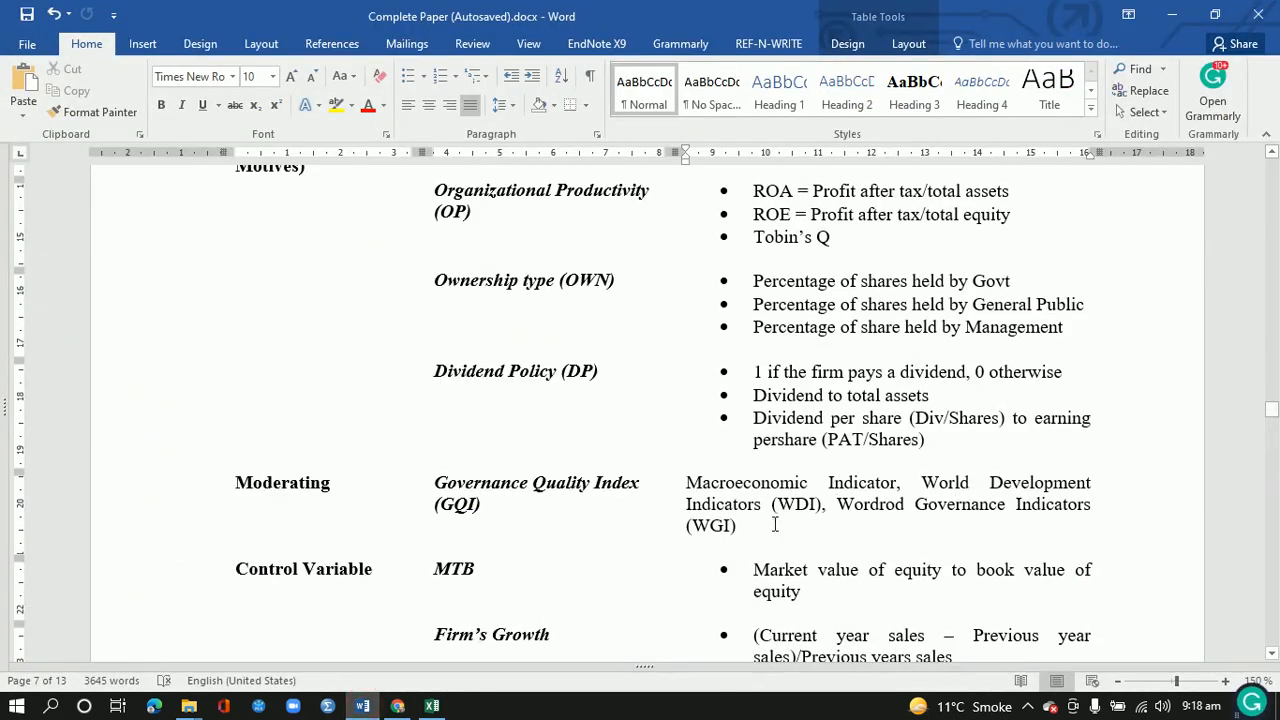
key(Return)
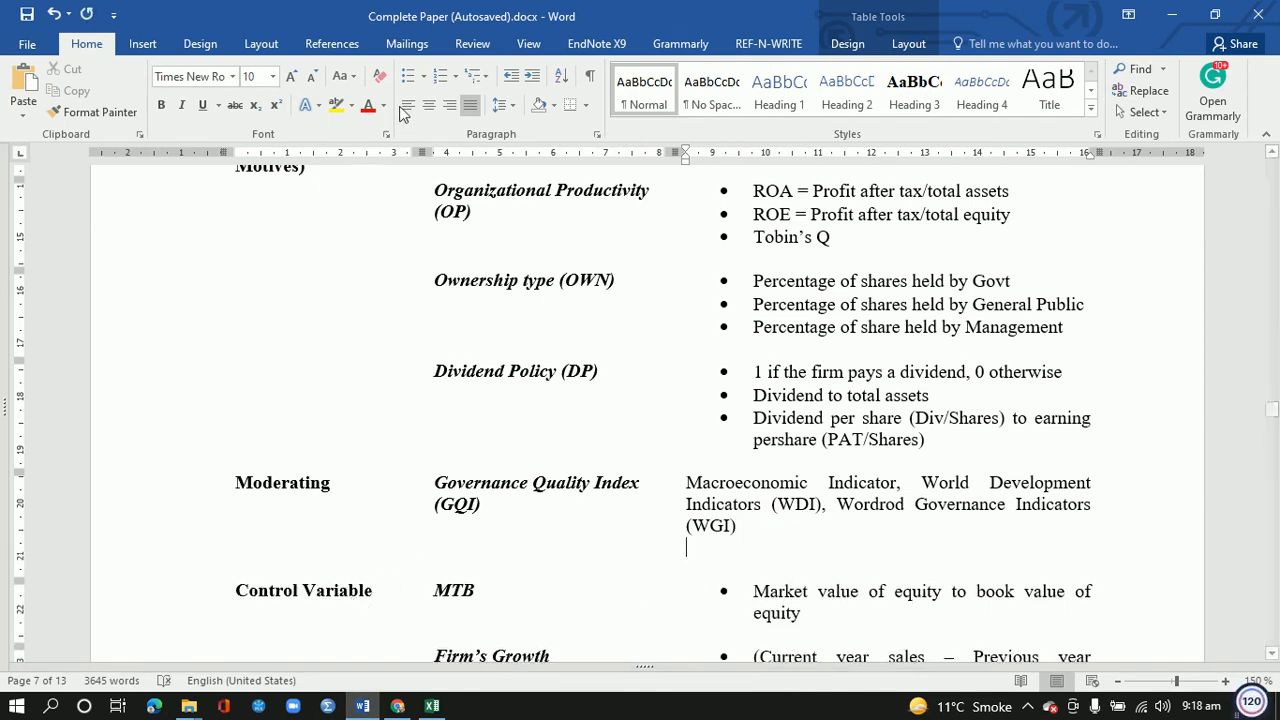
click(410, 75)
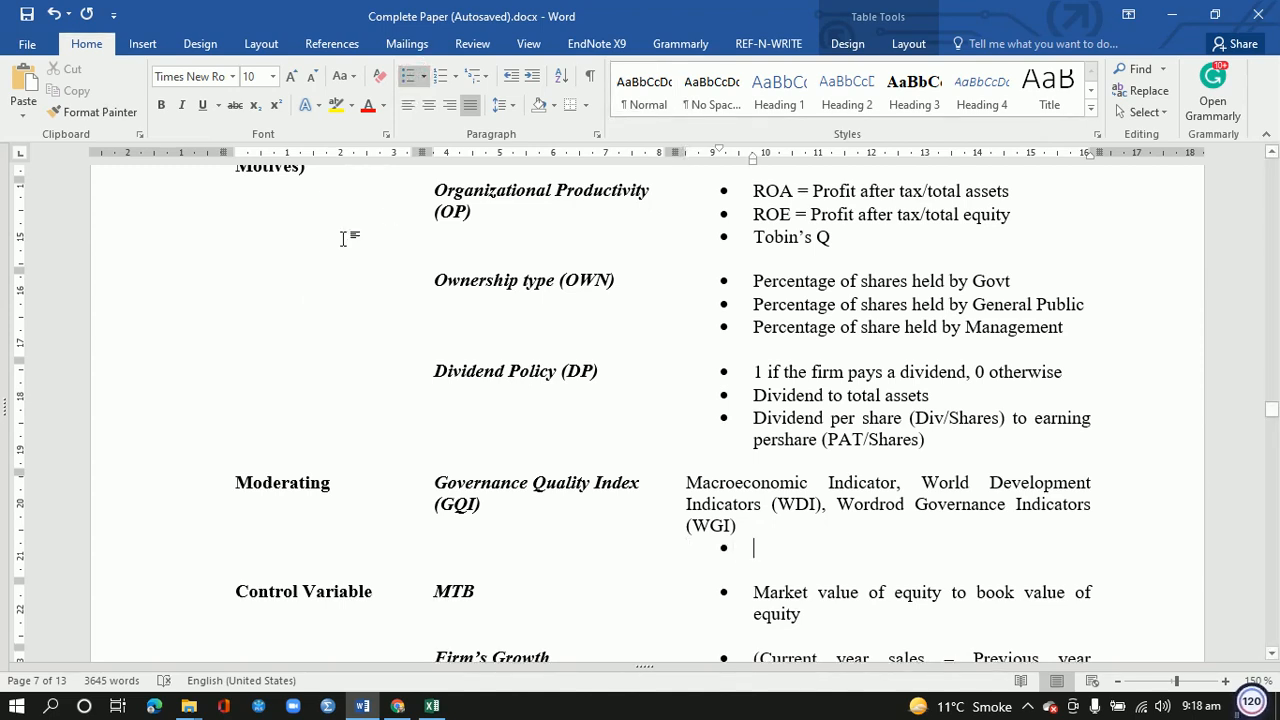
click(432, 705)
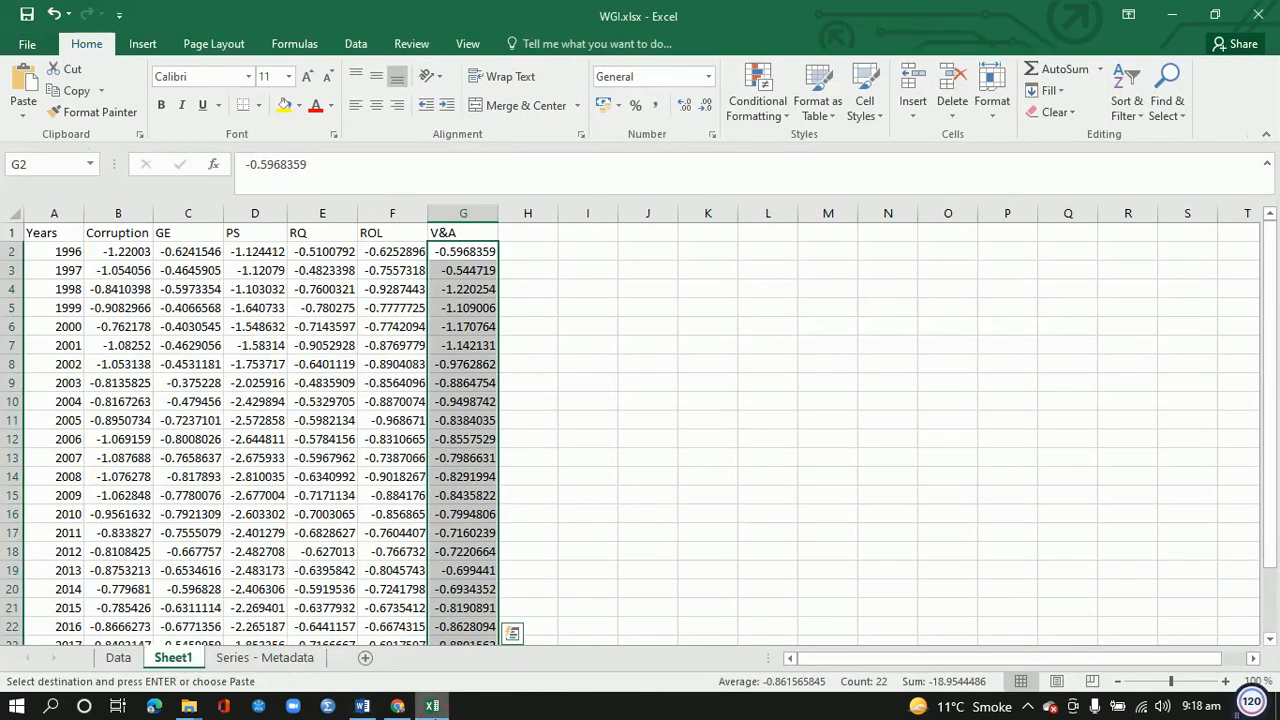
key(alt+Tab)
text(Co)
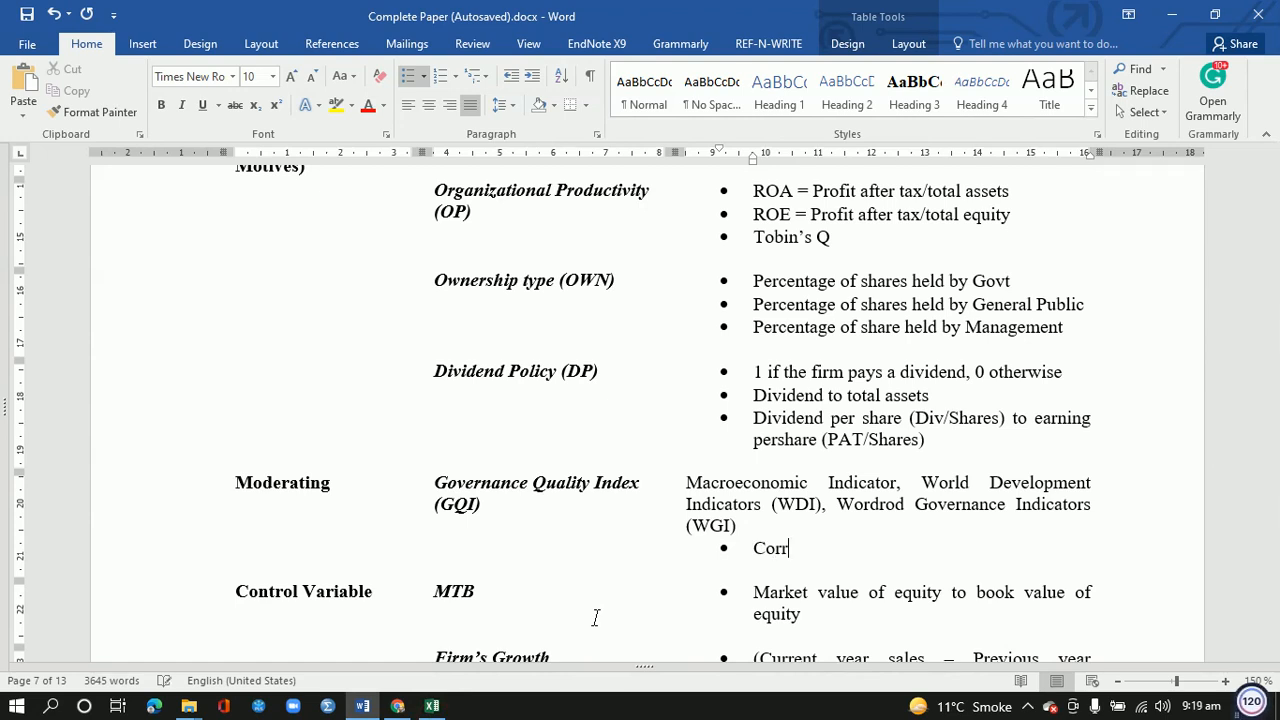
key(Return)
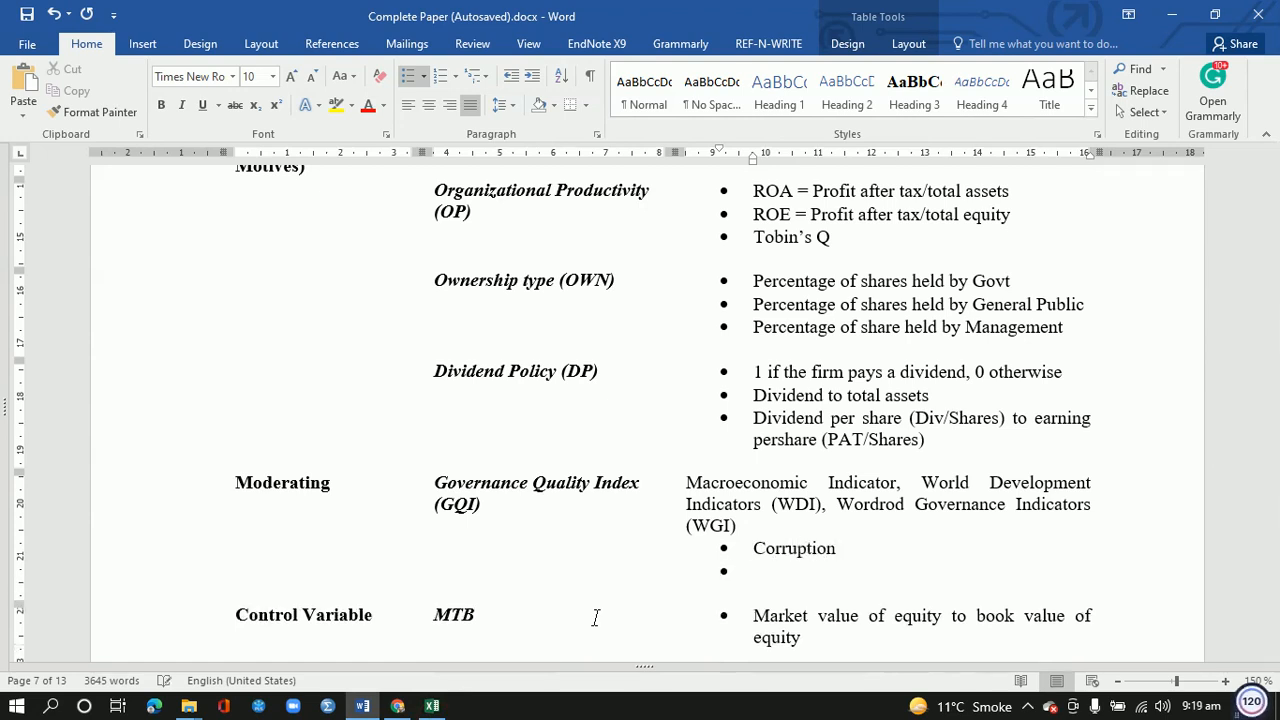
Check the GE column heading in WGI.xlsx and add the bullet "Governement Effectiveness" to the Governance Quality Index list in Word.
click(430, 706)
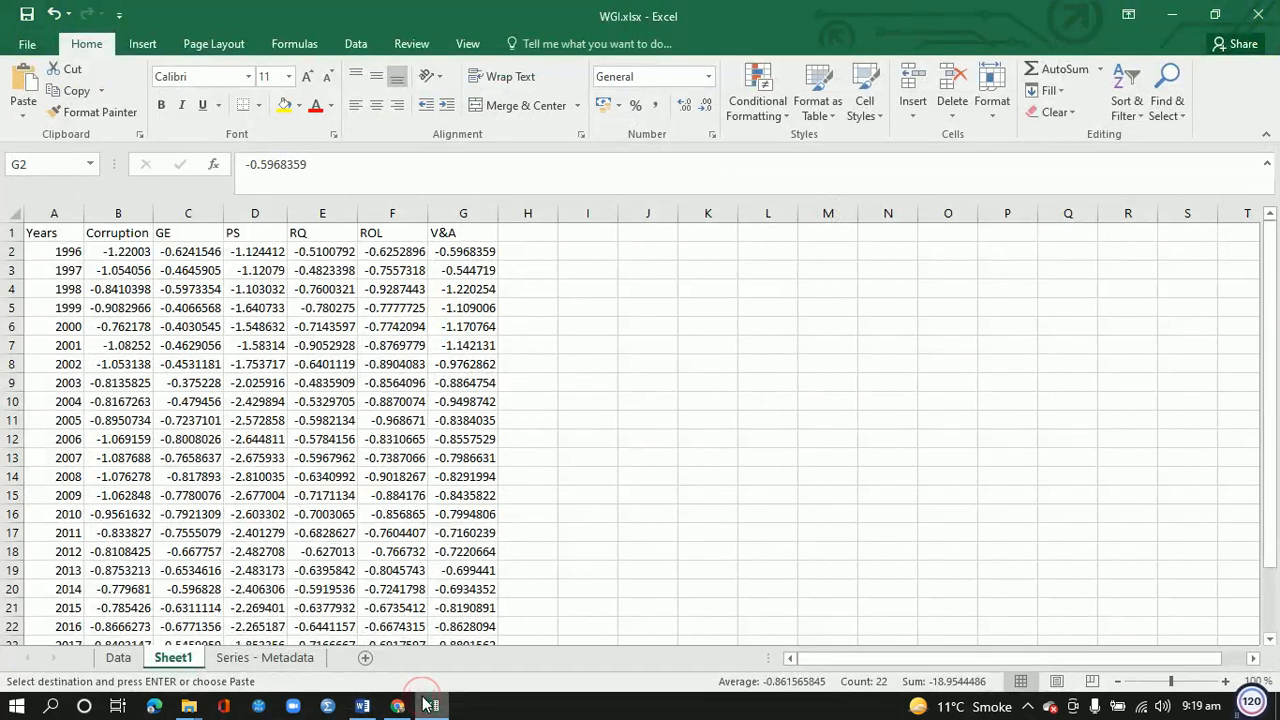
click(428, 706)
text(Governement Effe)
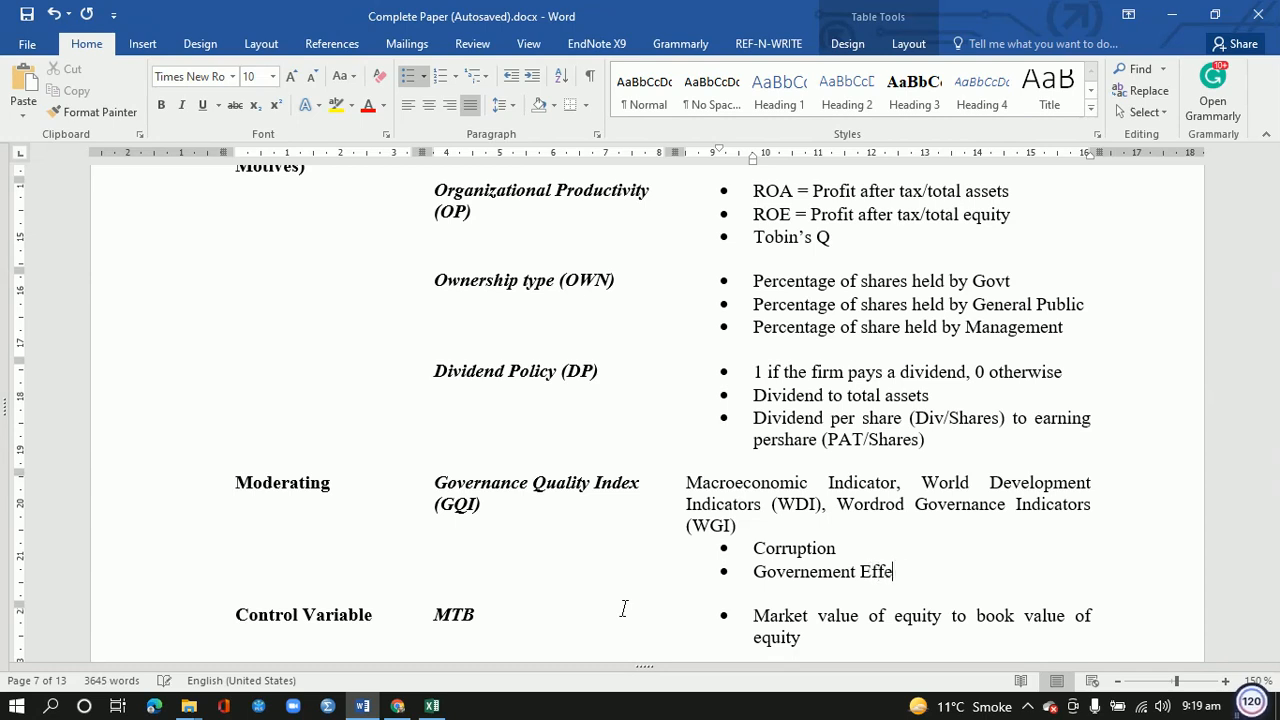
text(ctivenes)
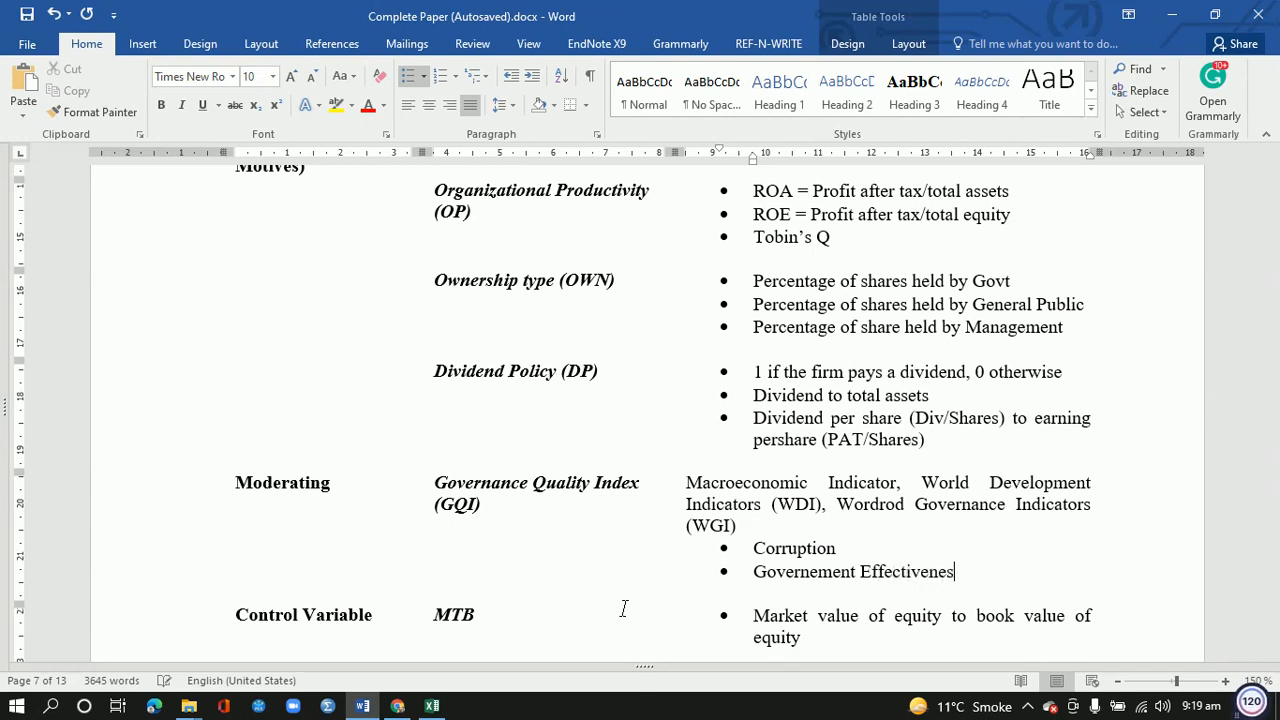
text(s)
key(Return)
Add the bullets "Political Stability" and "Regulatory Quality" to the Word list, following the PS and RQ headings in WGI.xlsx.
click(430, 706)
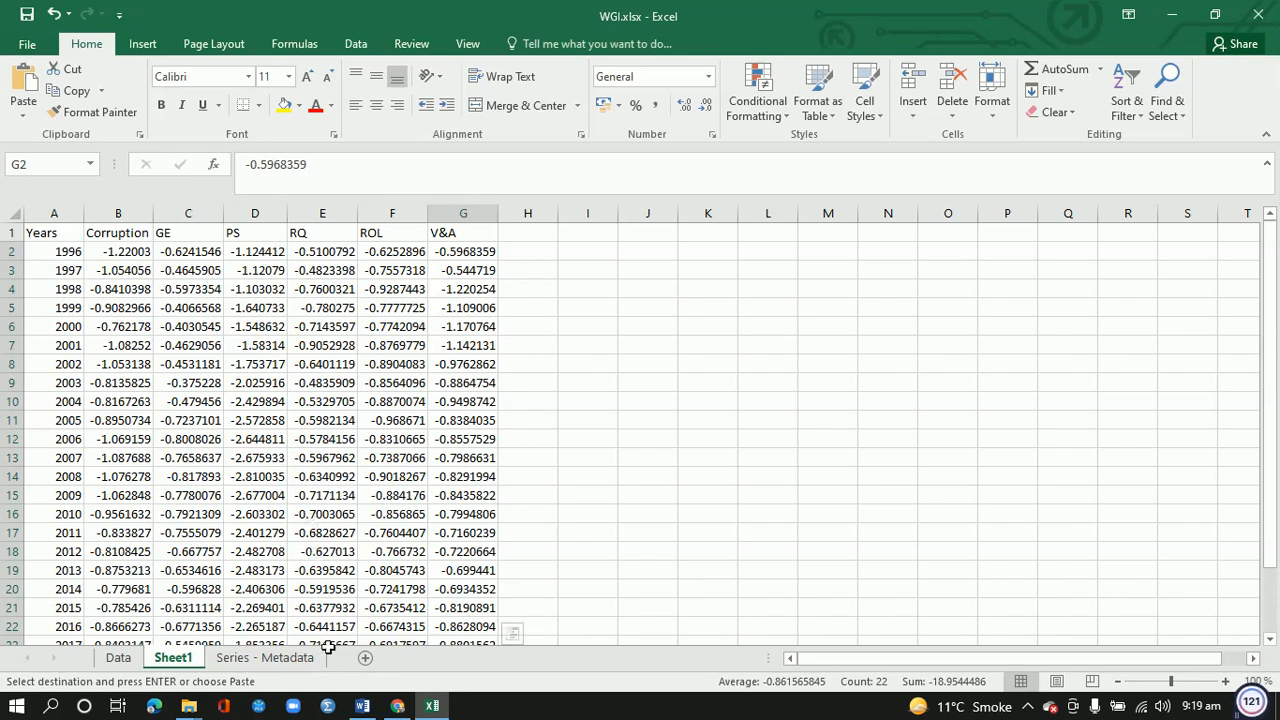
click(362, 706)
text(Pl)
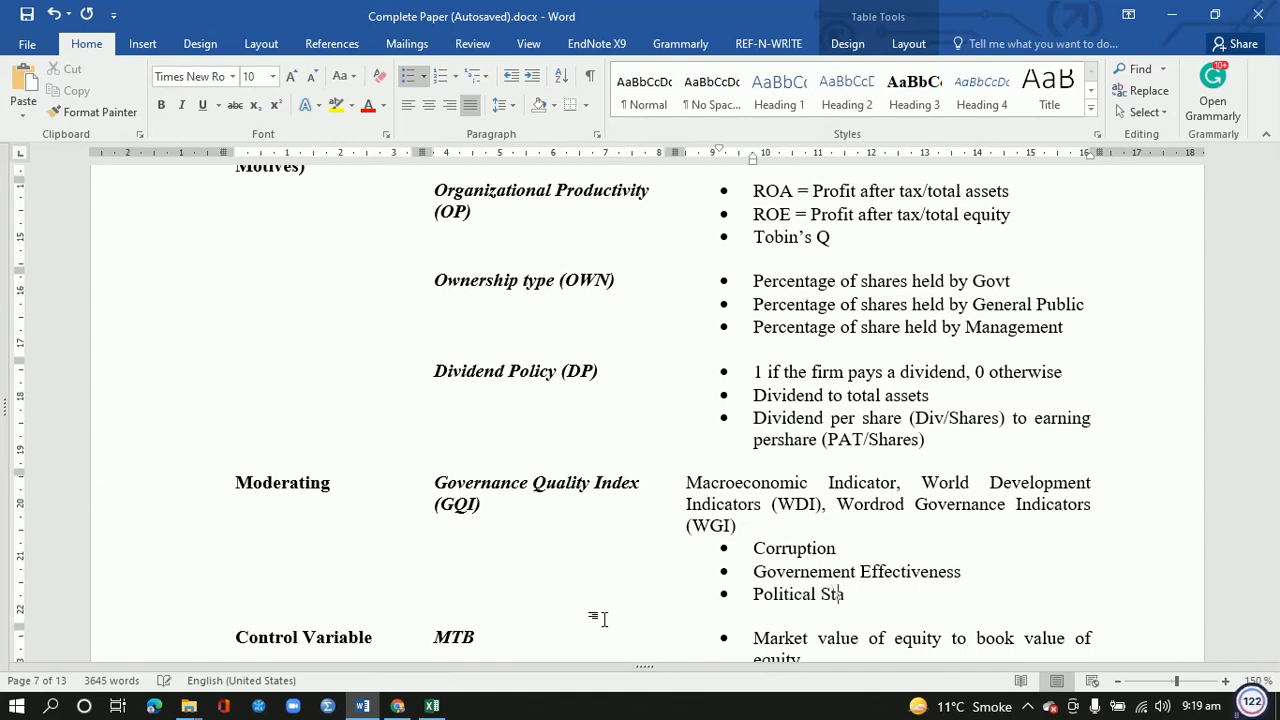
key(Return)
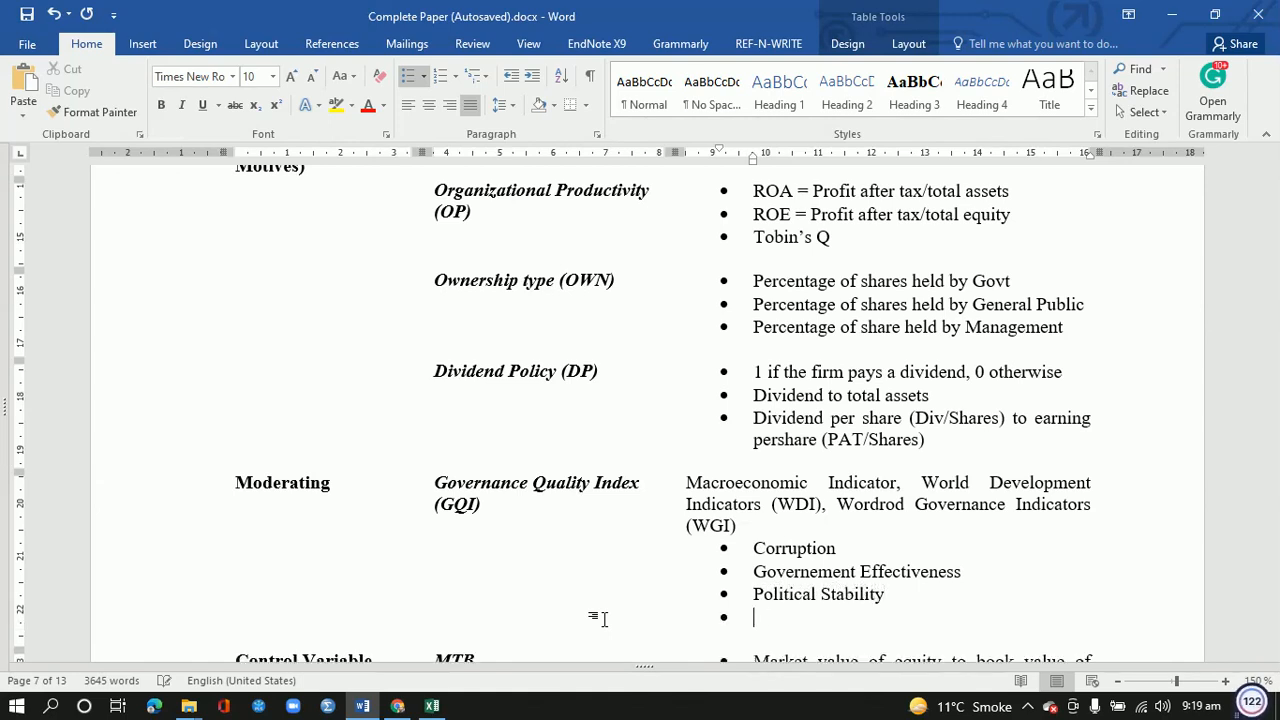
click(432, 706)
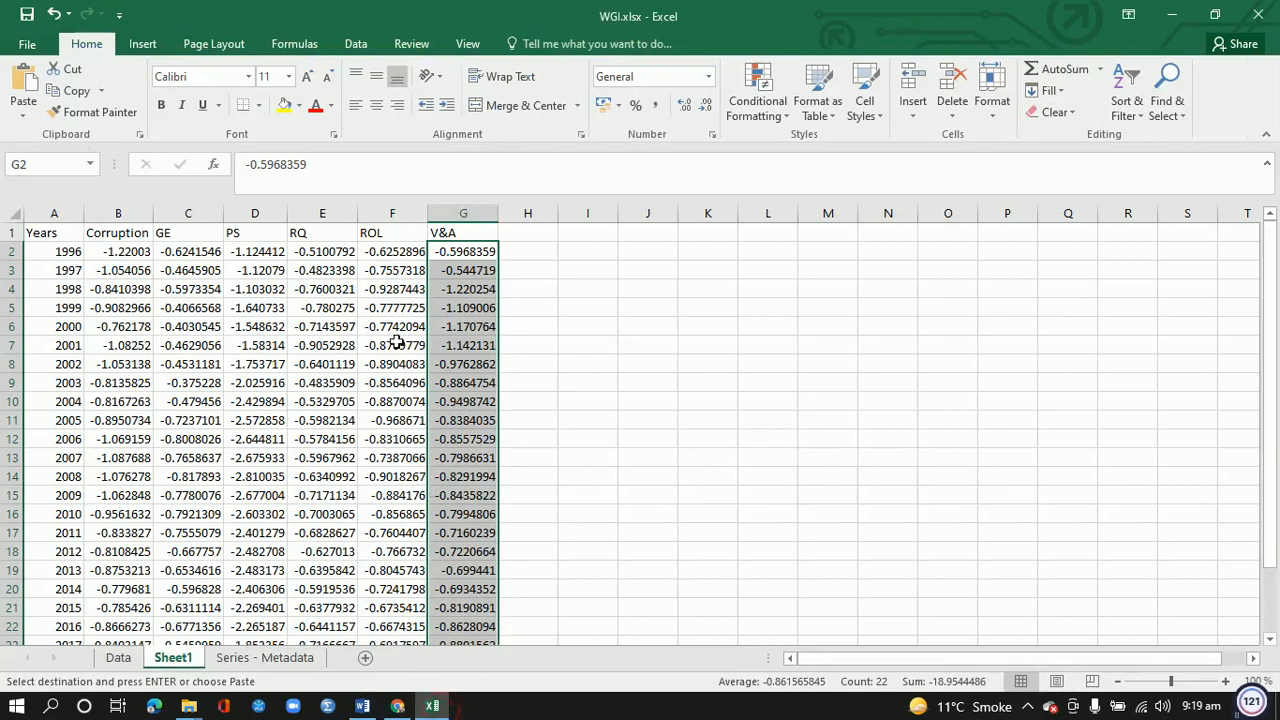
click(362, 706)
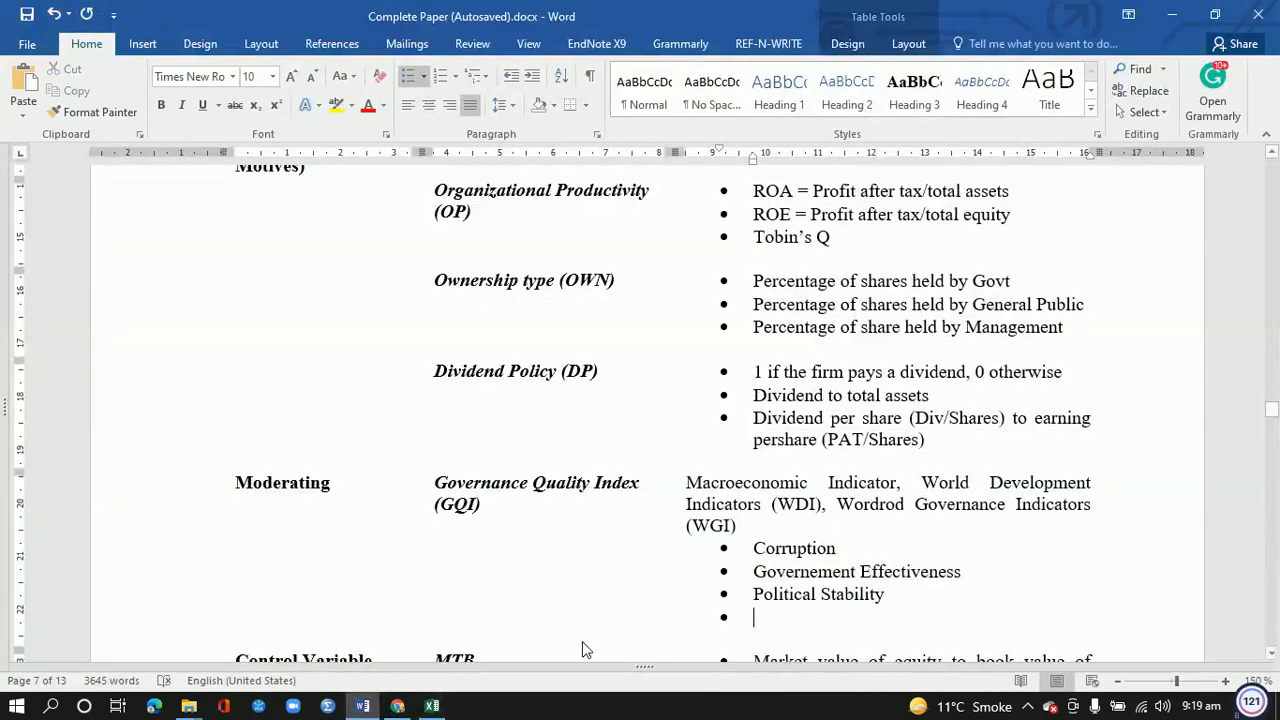
text(Regulatory Quality)
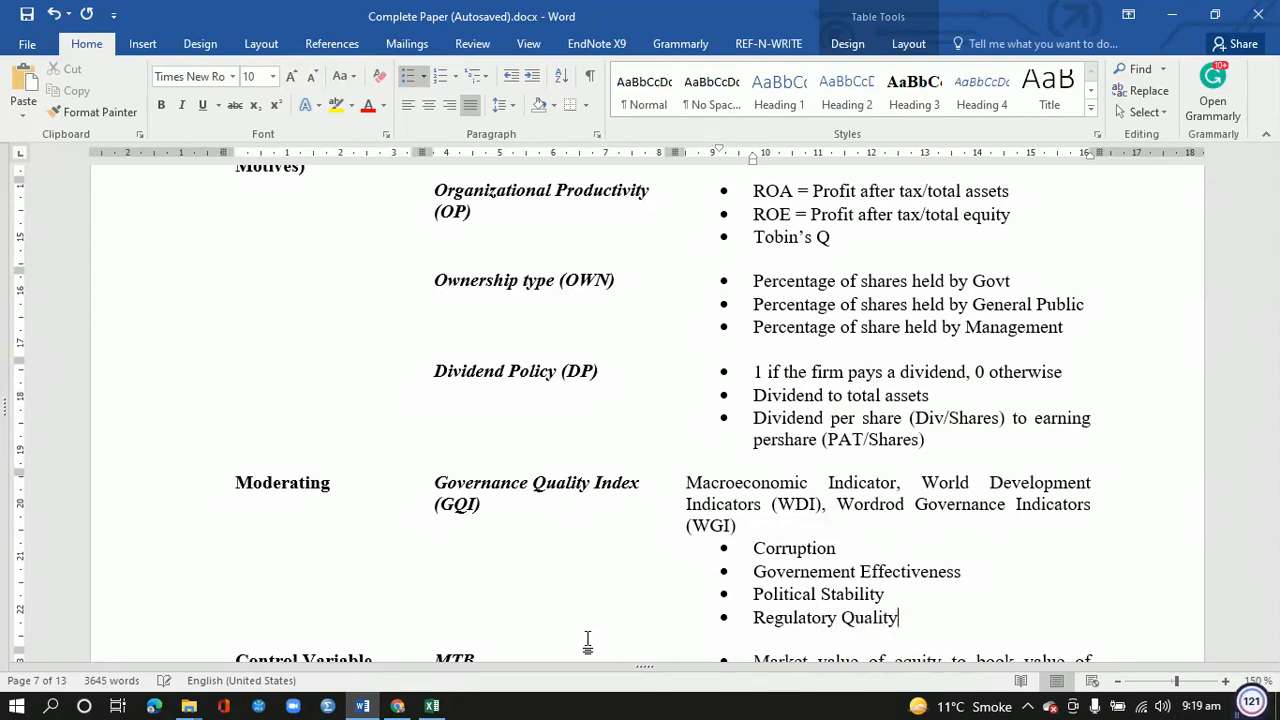
key(Return)
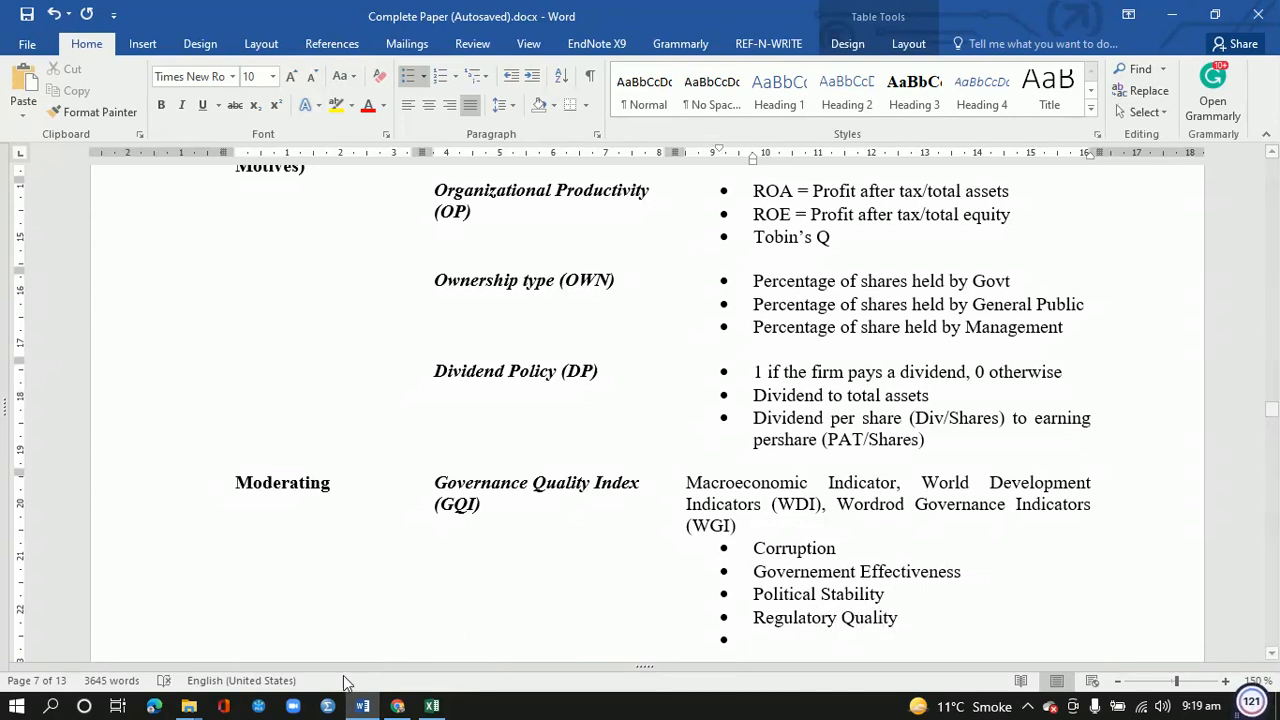
Complete the Word list with the bullets "Rule of Law" and "Voice and Accountablity", following the ROL and V&A headings in WGI.xlsx.
click(431, 706)
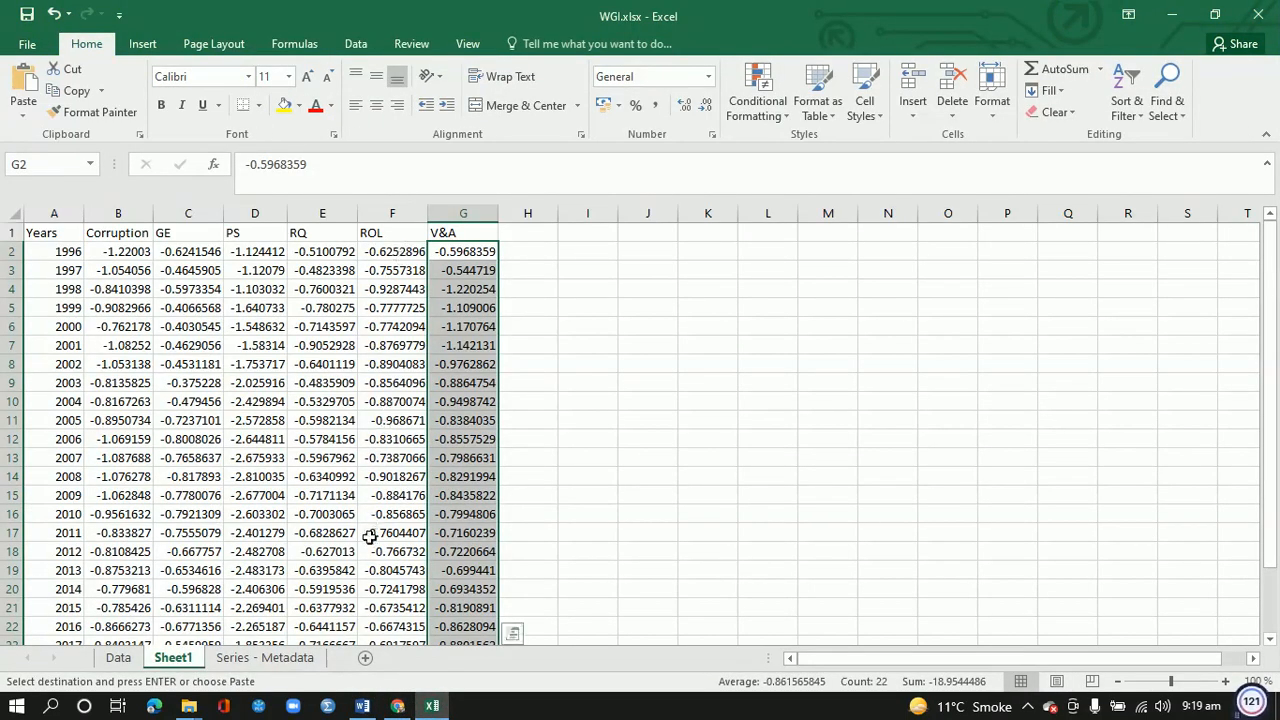
click(362, 706)
text(Rule of Law)
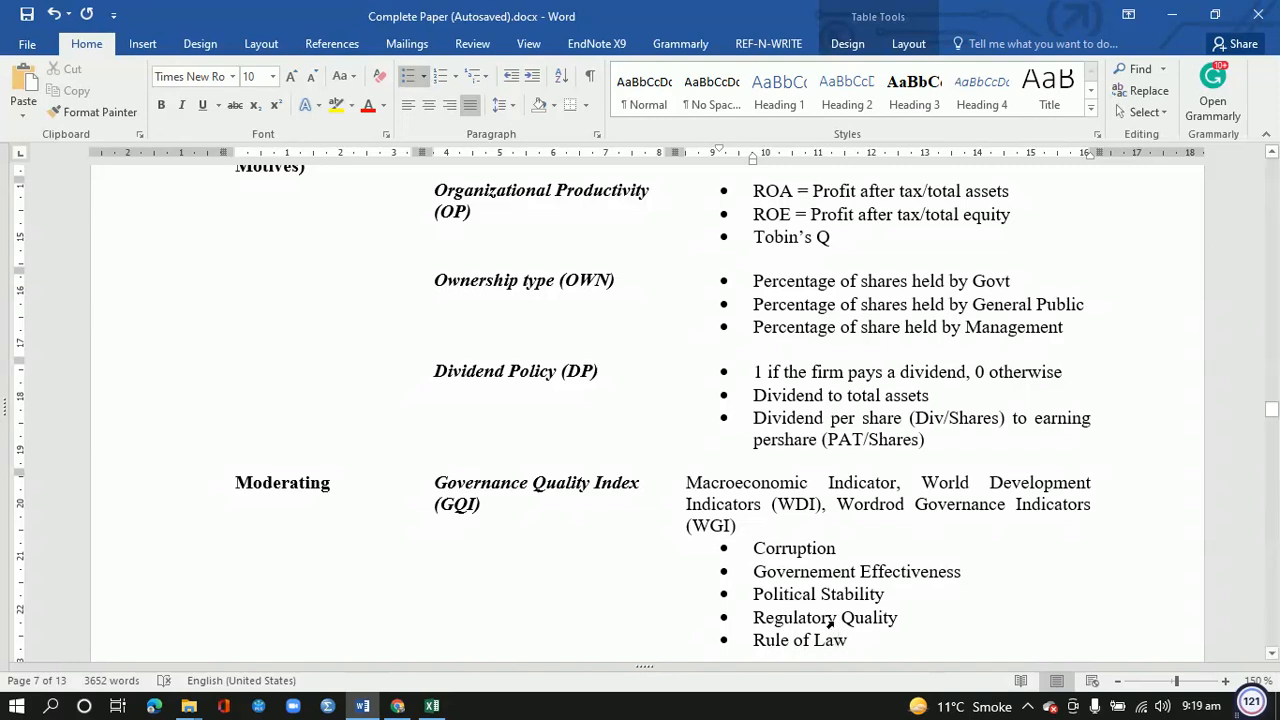
key(Return)
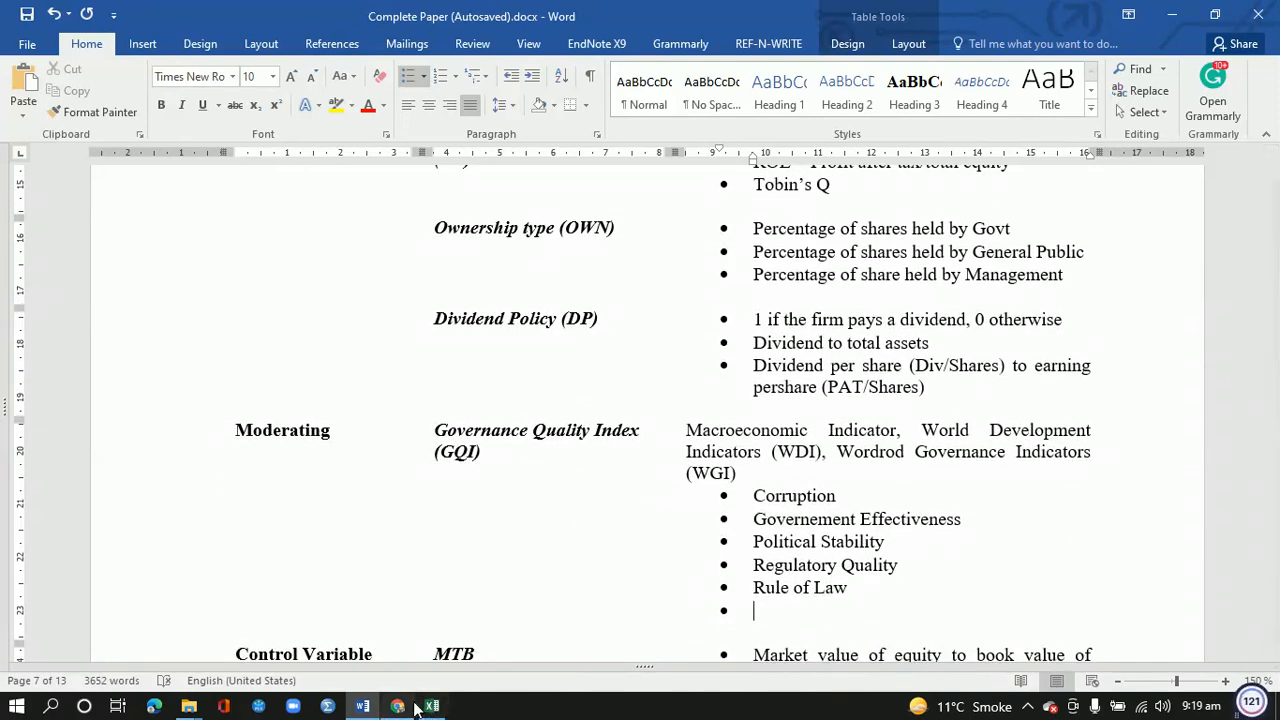
click(432, 706)
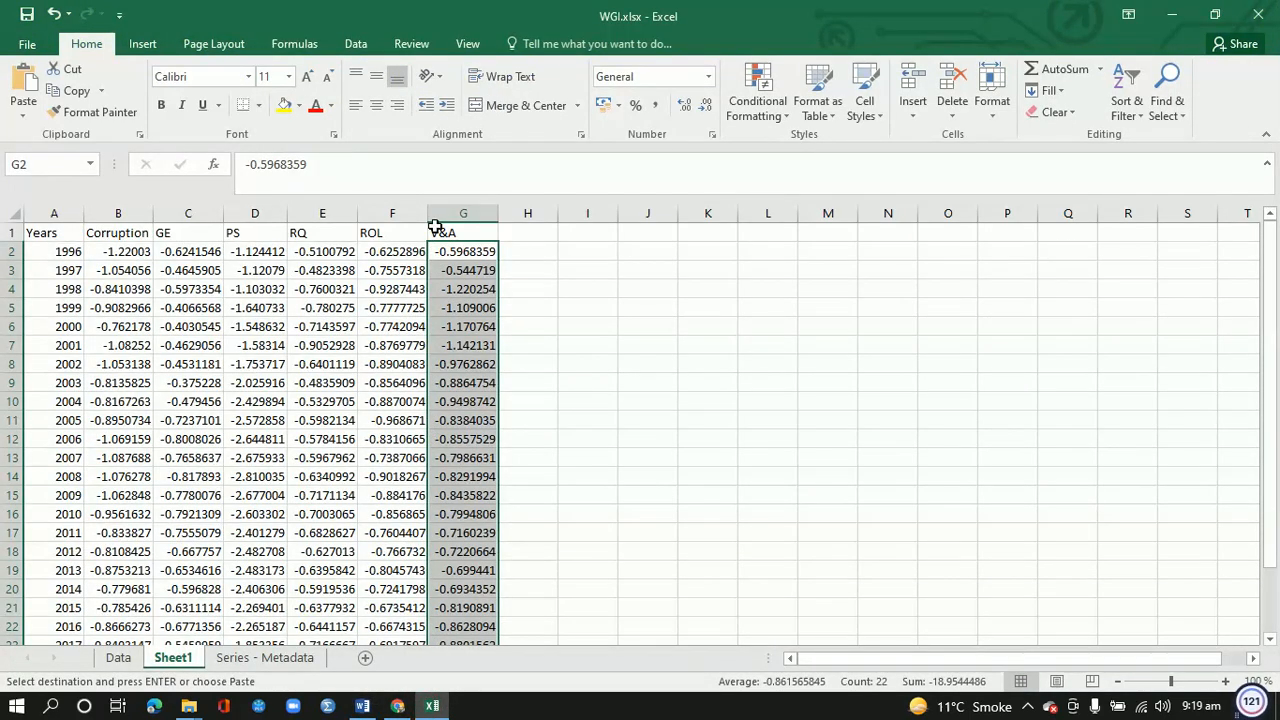
click(362, 706)
text(BV)
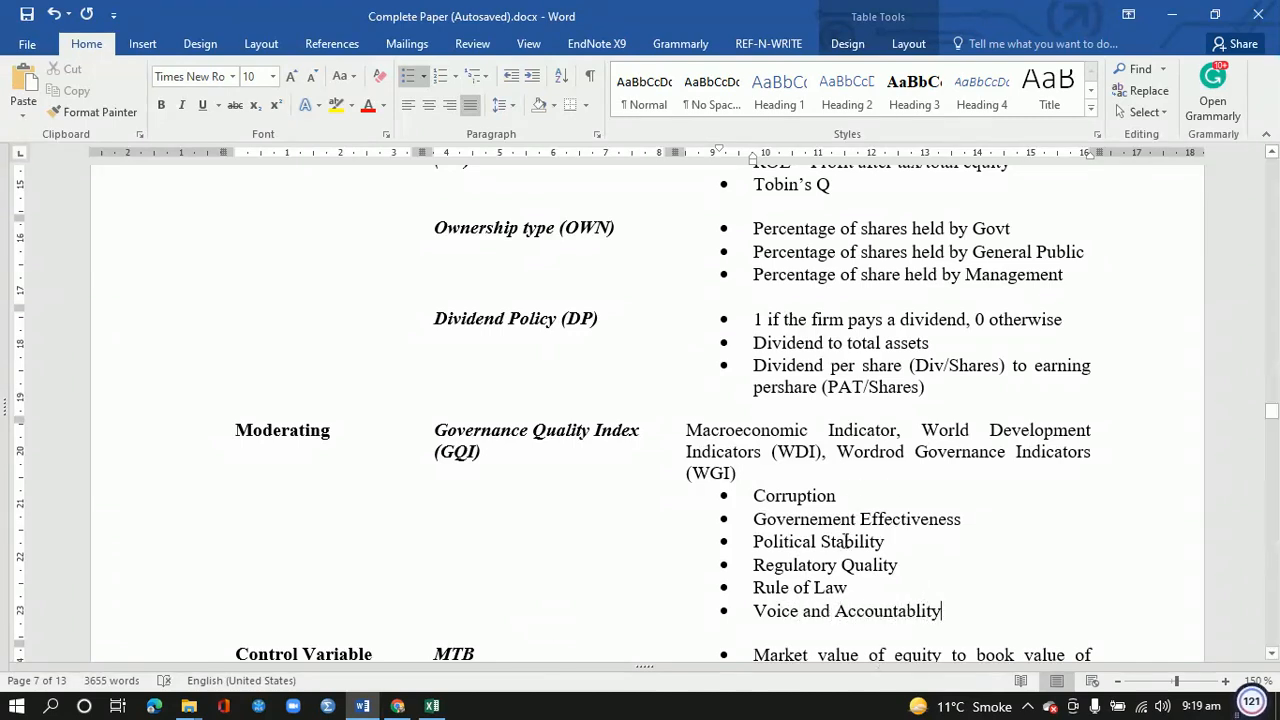
drag(437, 430, 614, 436)
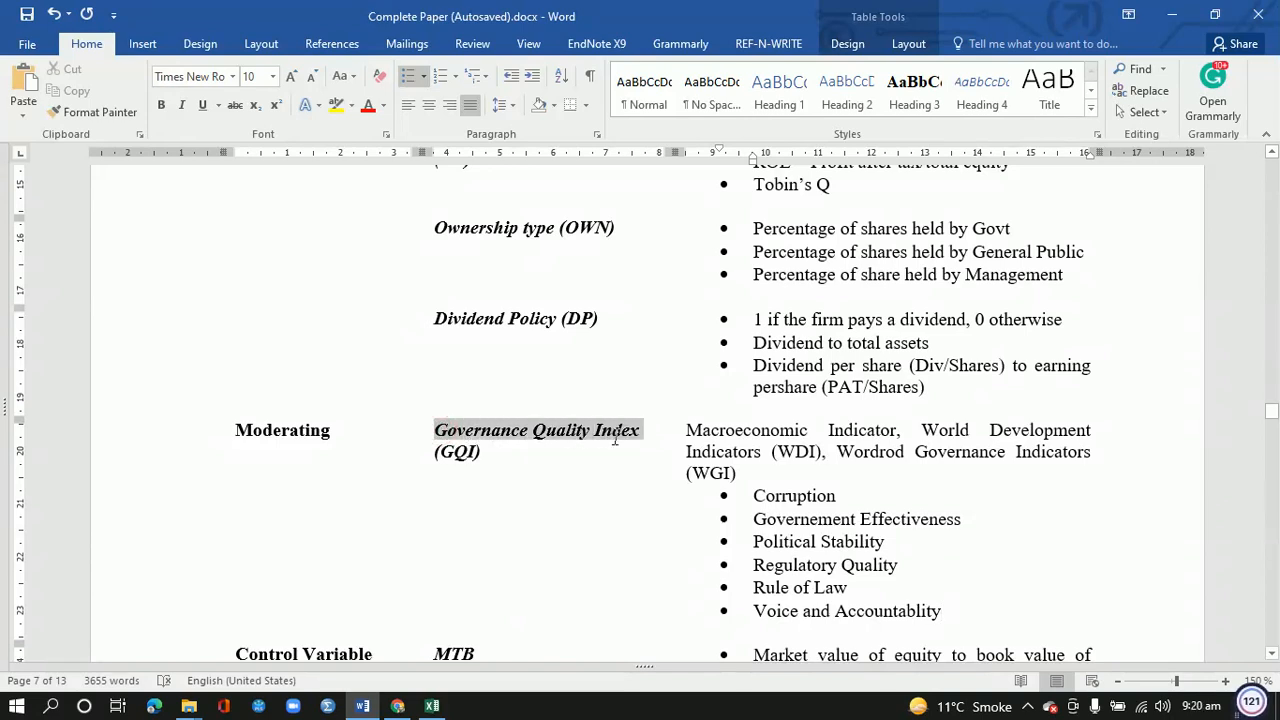
click(847, 496)
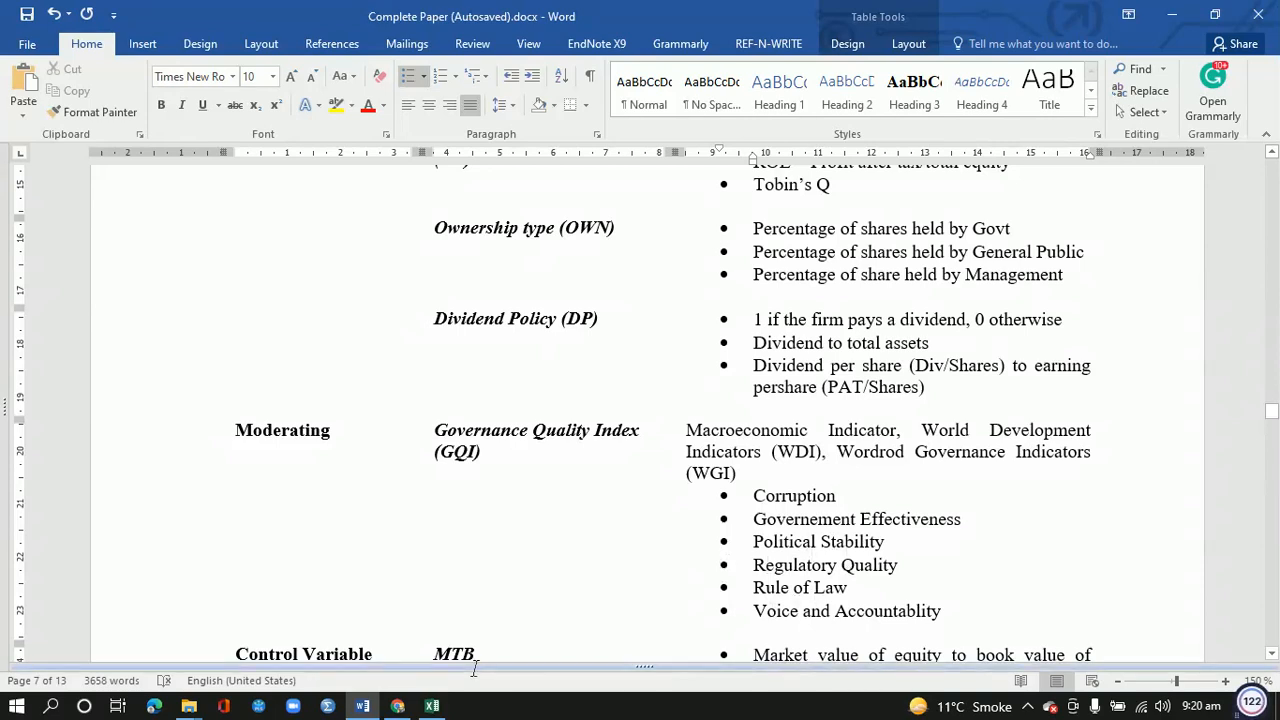
Switch to the browser and review GovData360's Voice and Accountability page down to the Data Stats and Related Indicators sections.
click(397, 706)
click(900, 15)
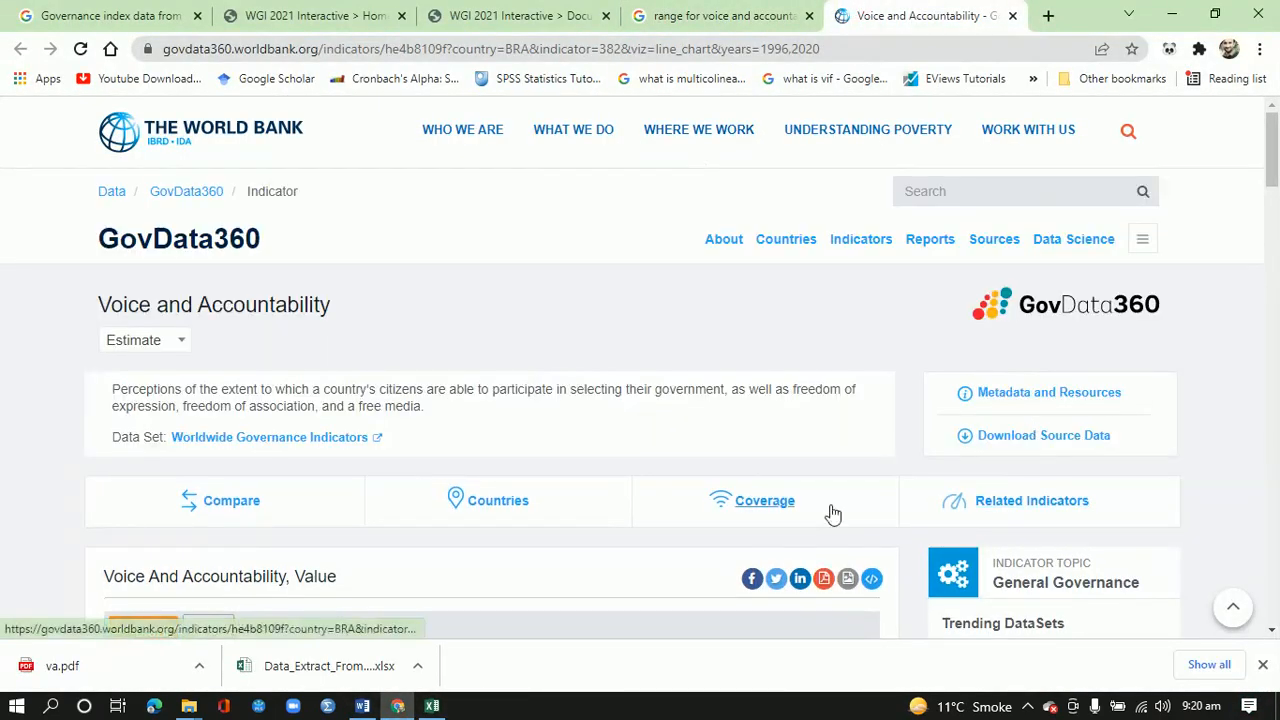
drag(1273, 168, 1272, 537)
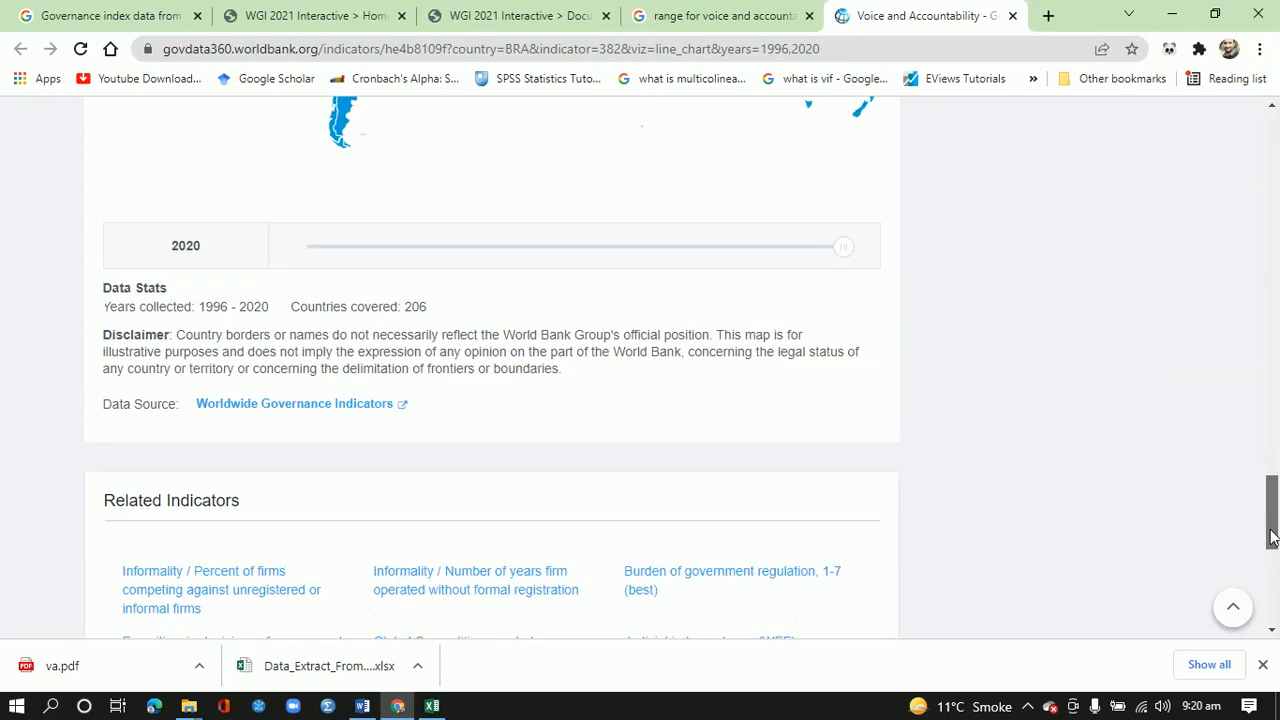
click(1027, 704)
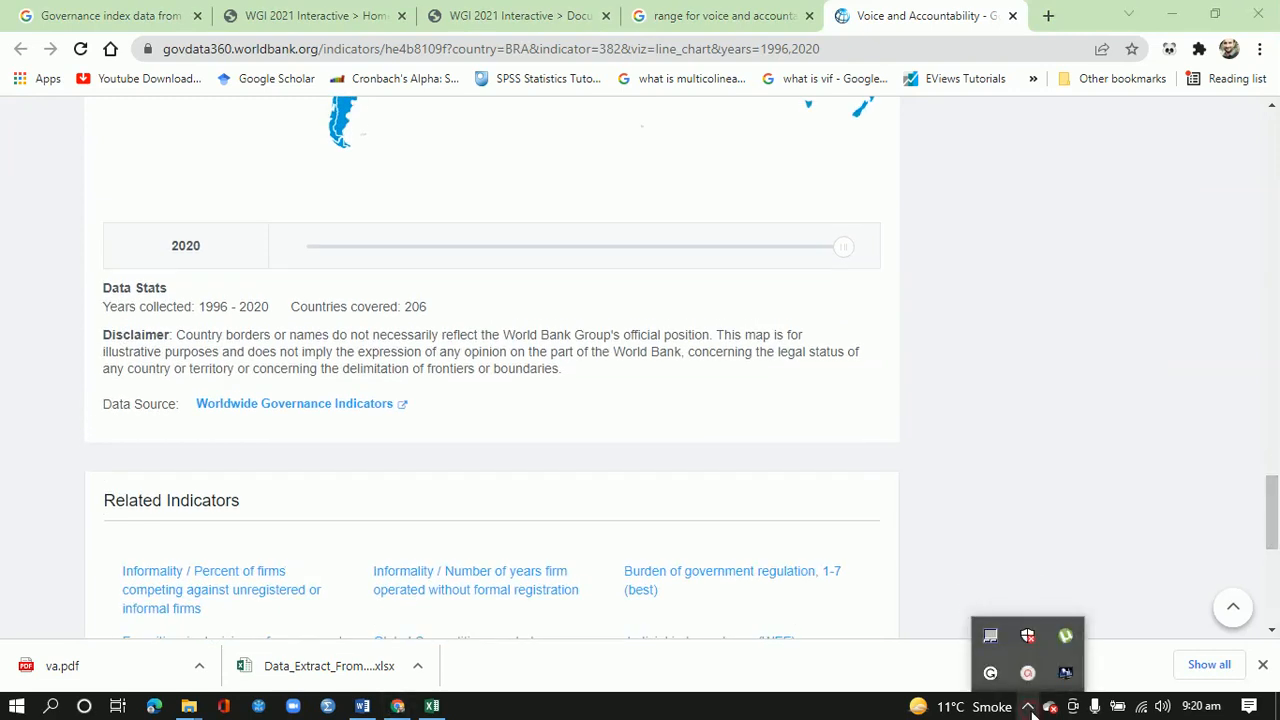
click(1027, 672)
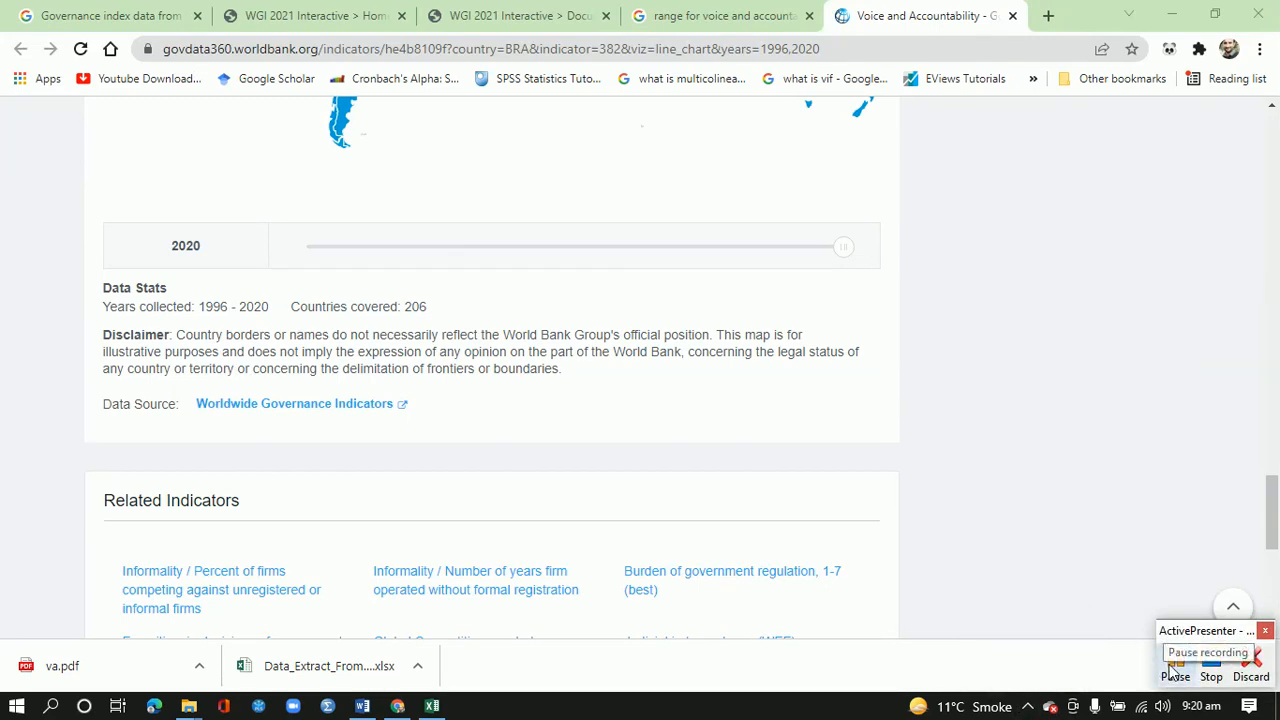
click(1174, 672)
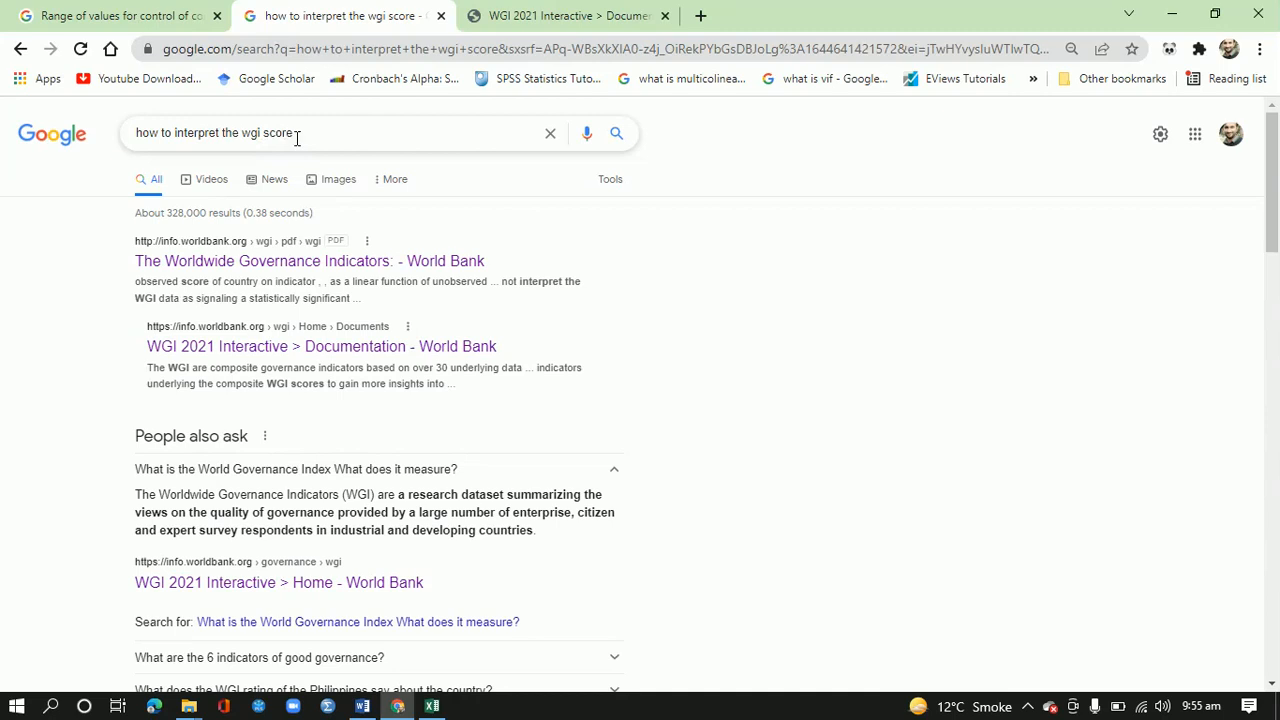
Read the WGI documentation's cross-country and over-time comparison sections, highlighting the passage on the range of the indicators' standard normal units.
drag(296, 138, 245, 135)
click(736, 265)
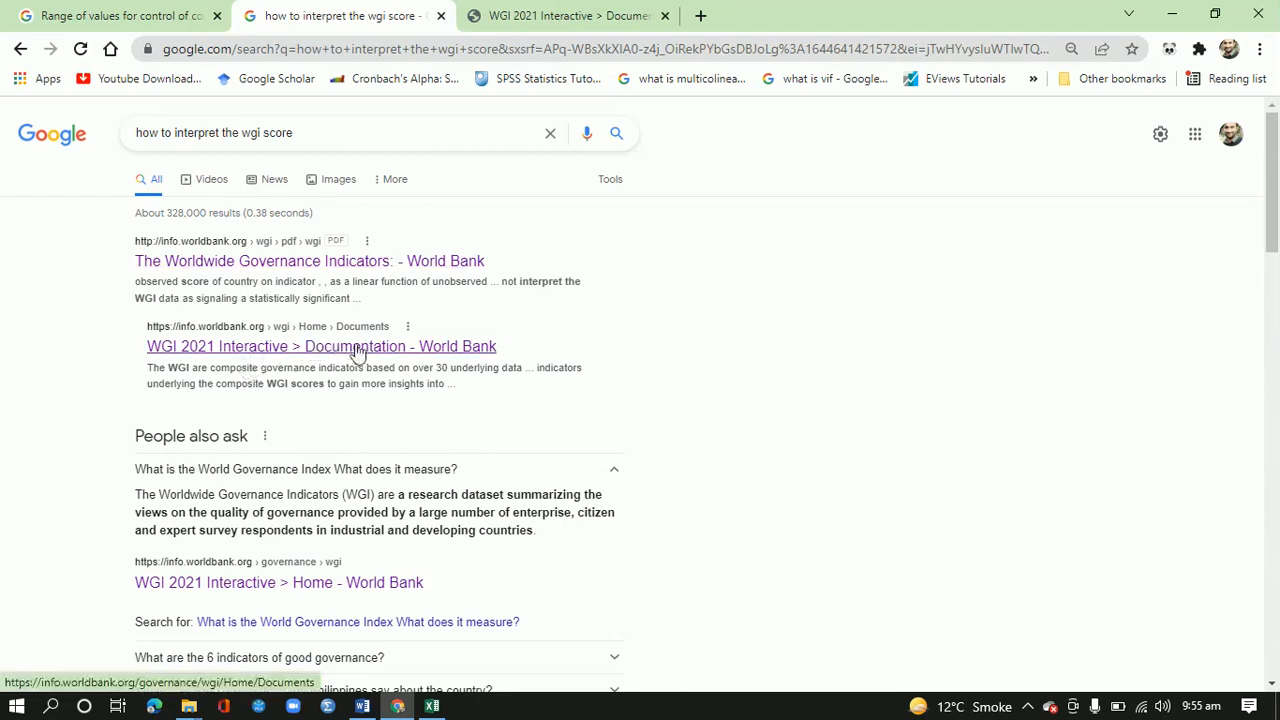
click(555, 14)
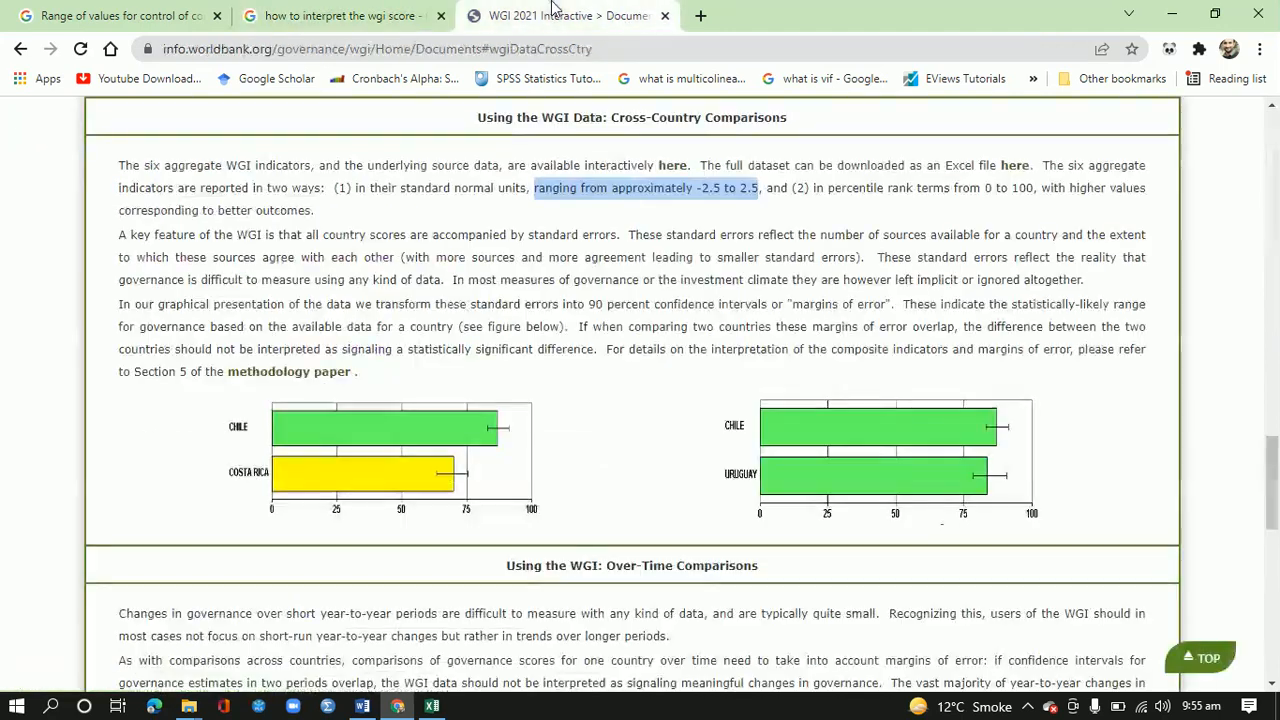
click(447, 244)
drag(534, 188, 718, 192)
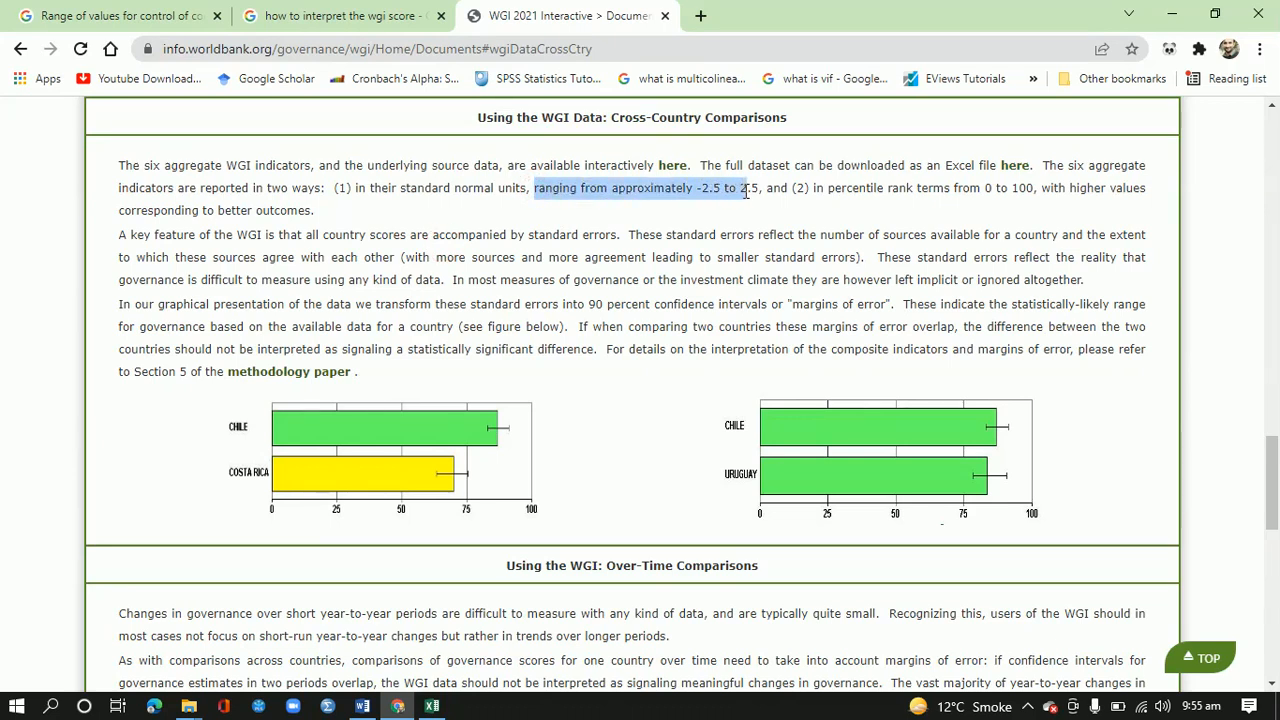
click(745, 192)
drag(697, 187, 748, 187)
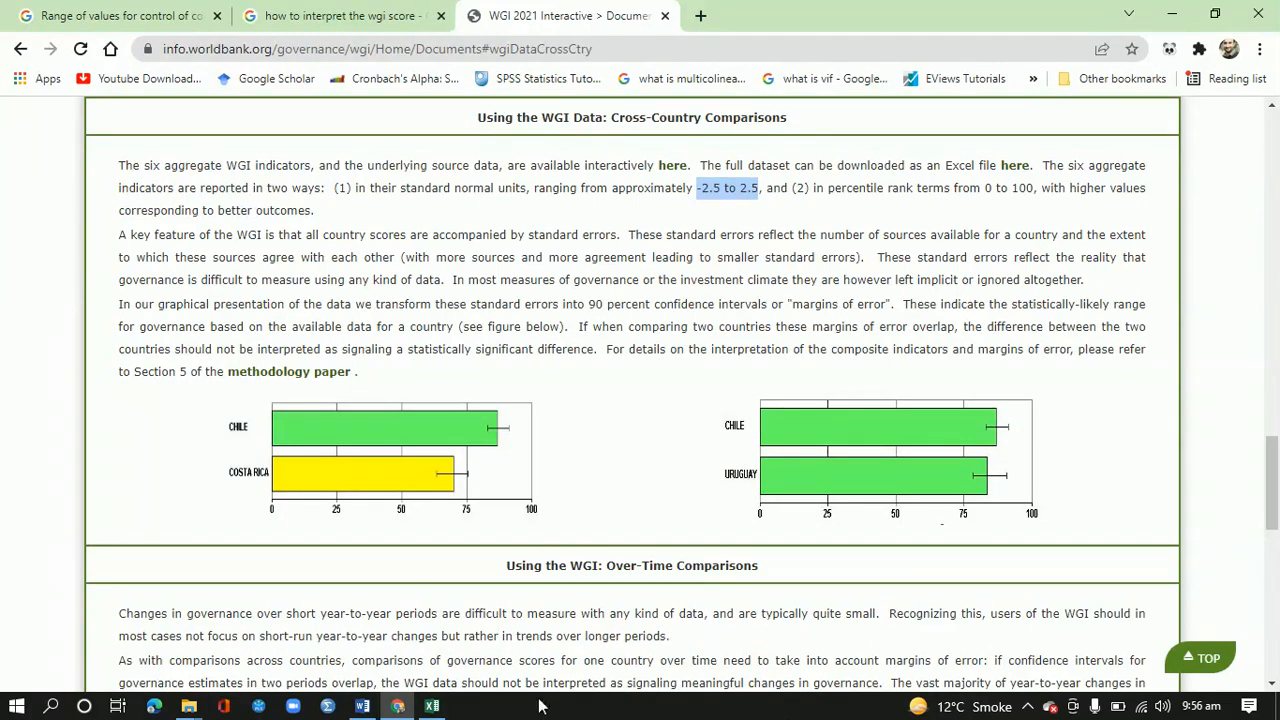
drag(1271, 465, 1278, 510)
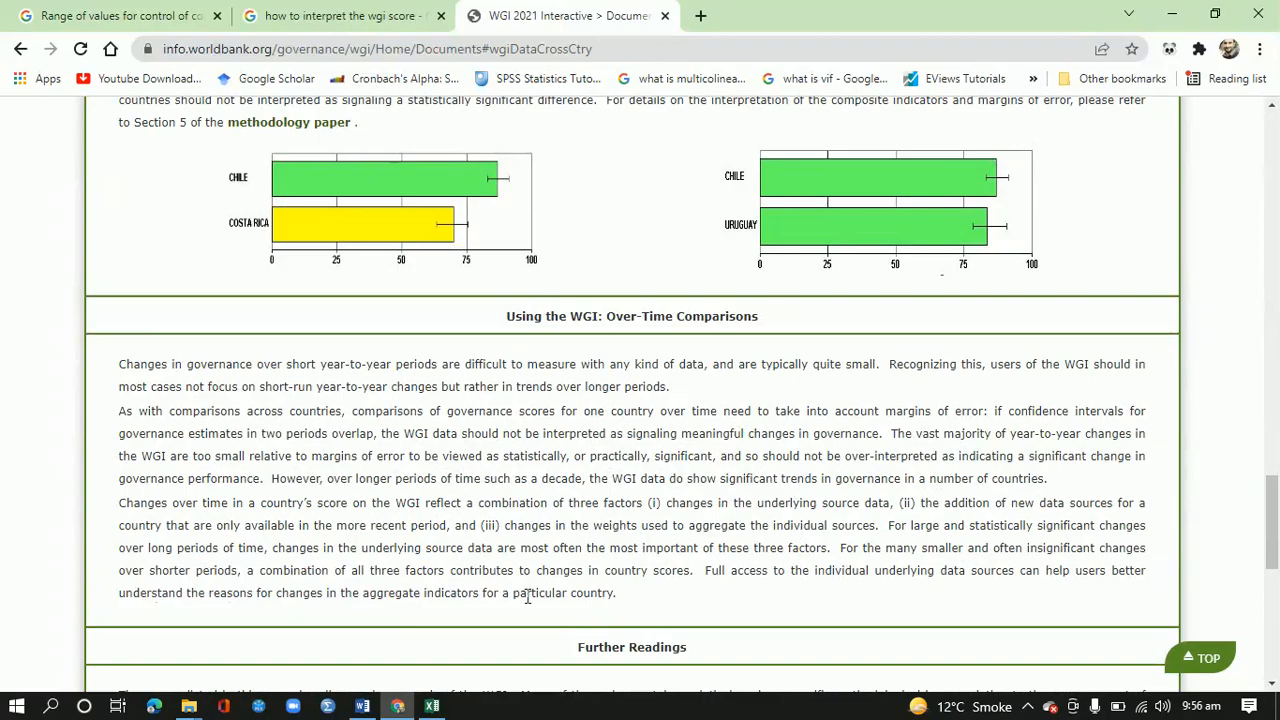
Switch to WGI.xlsx and examine the Control of Corruption: Estimate values year by year from 1996 to 2020 on the Data sheet.
click(432, 706)
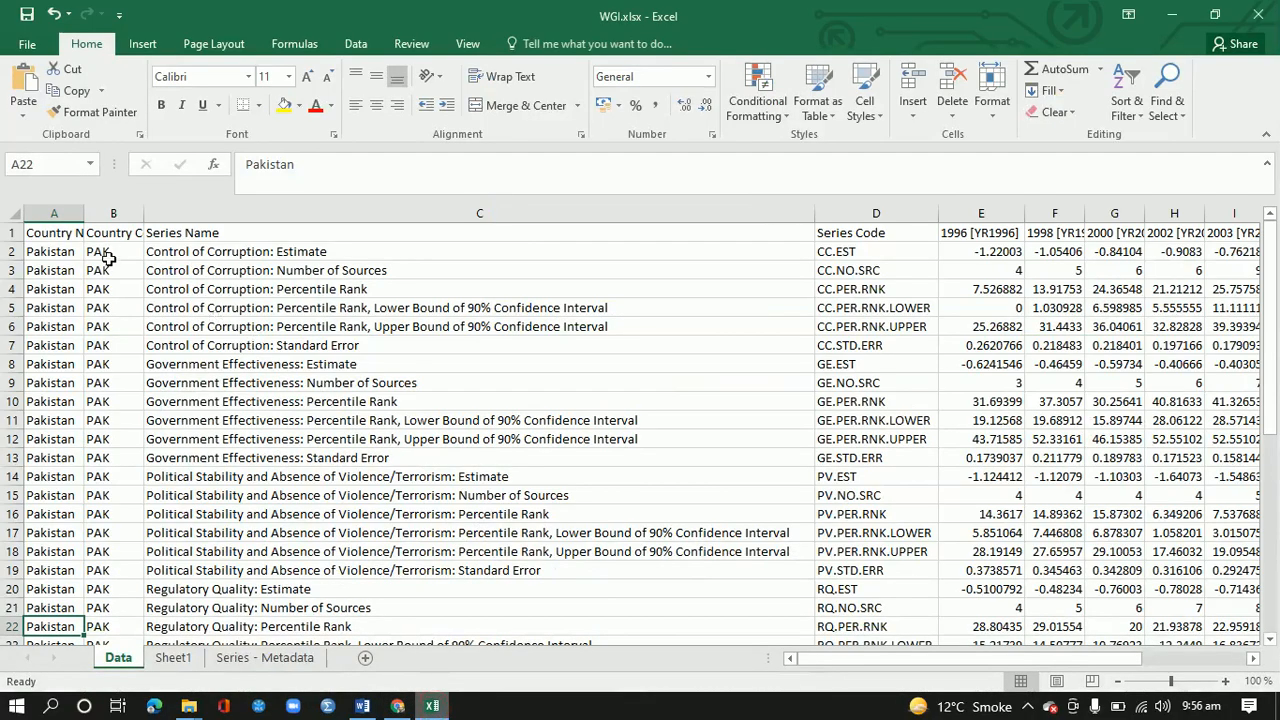
click(170, 255)
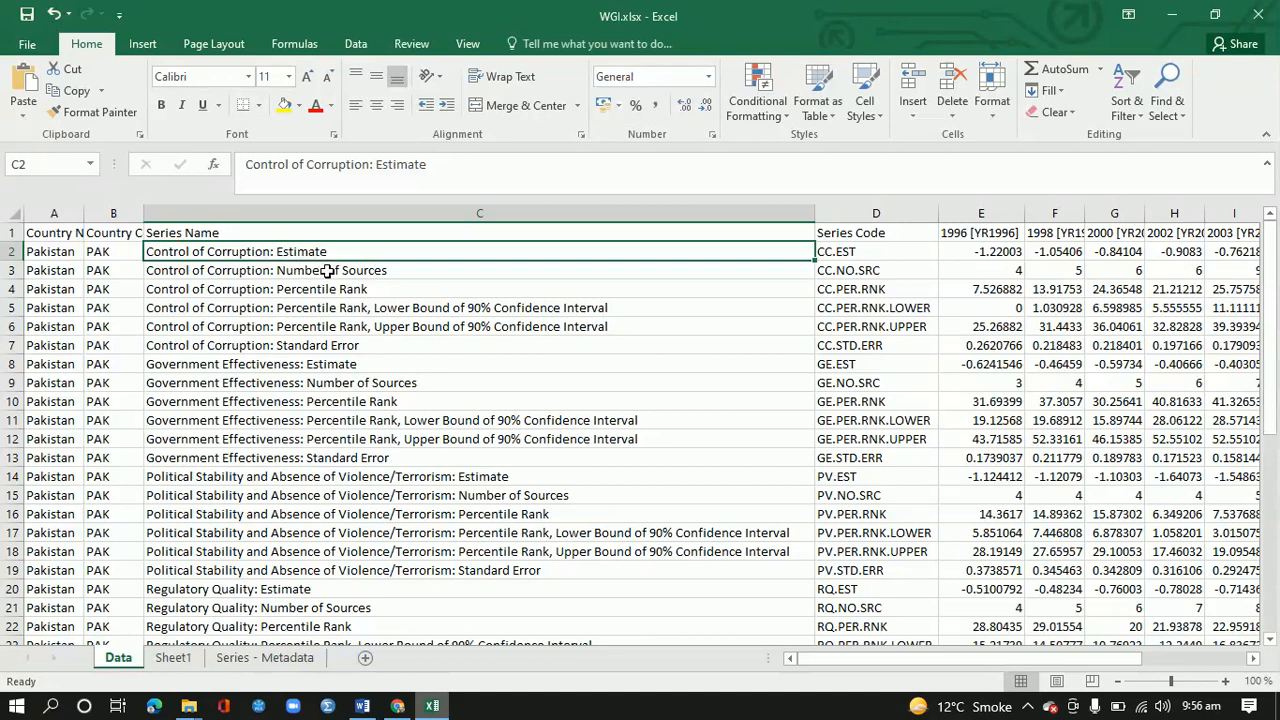
key(Right)
key(Right)
key(Right)
key(Right)
key(Right)
key(Right)
key(Right)
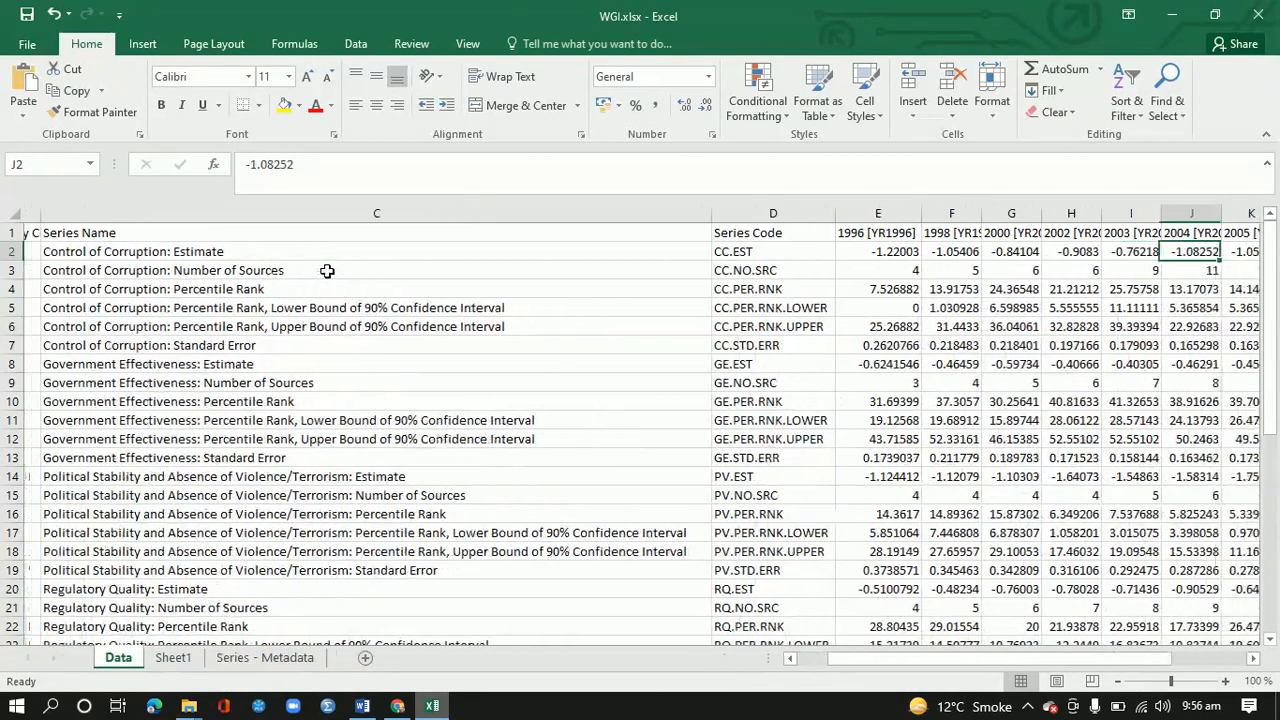
key(Right)
key(Right)
key(Left)
key(Left)
key(Left)
key(Left)
key(Left)
key(Left)
key(Left)
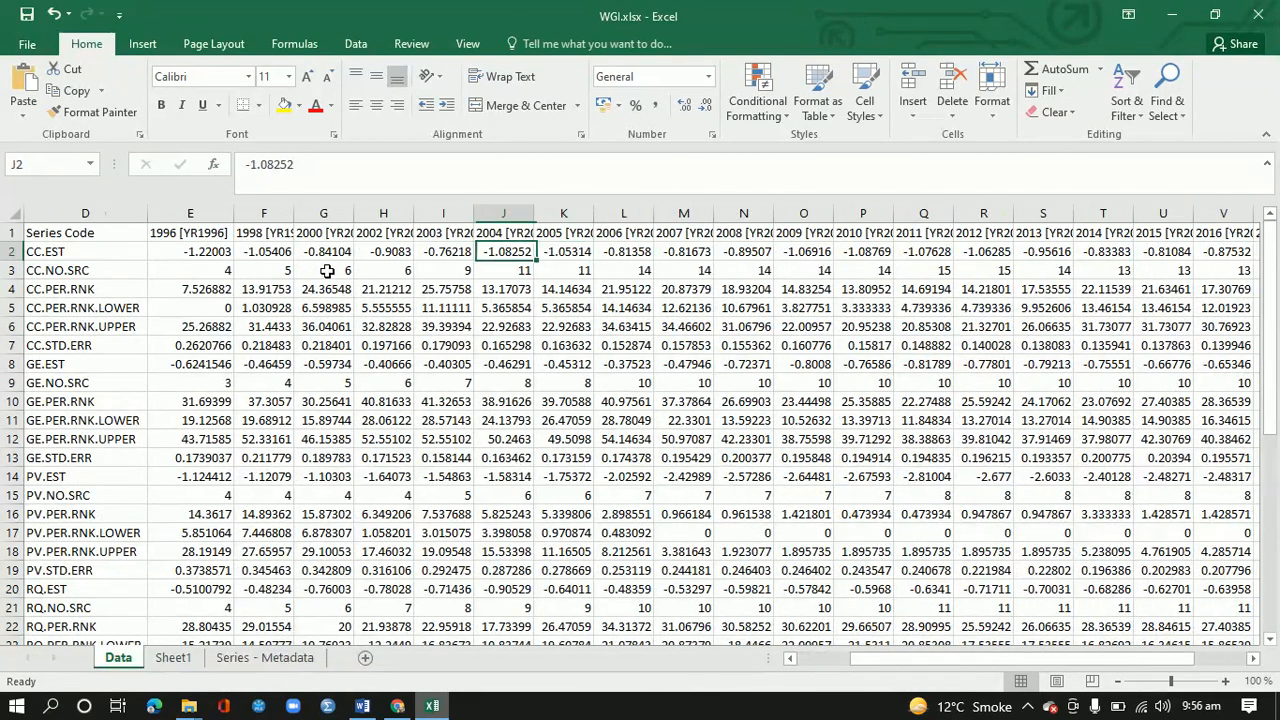
key(Right)
key(Right)
key(Right)
key(Right)
key(Right)
key(Right)
key(Right)
key(Right)
key(Right)
key(Right)
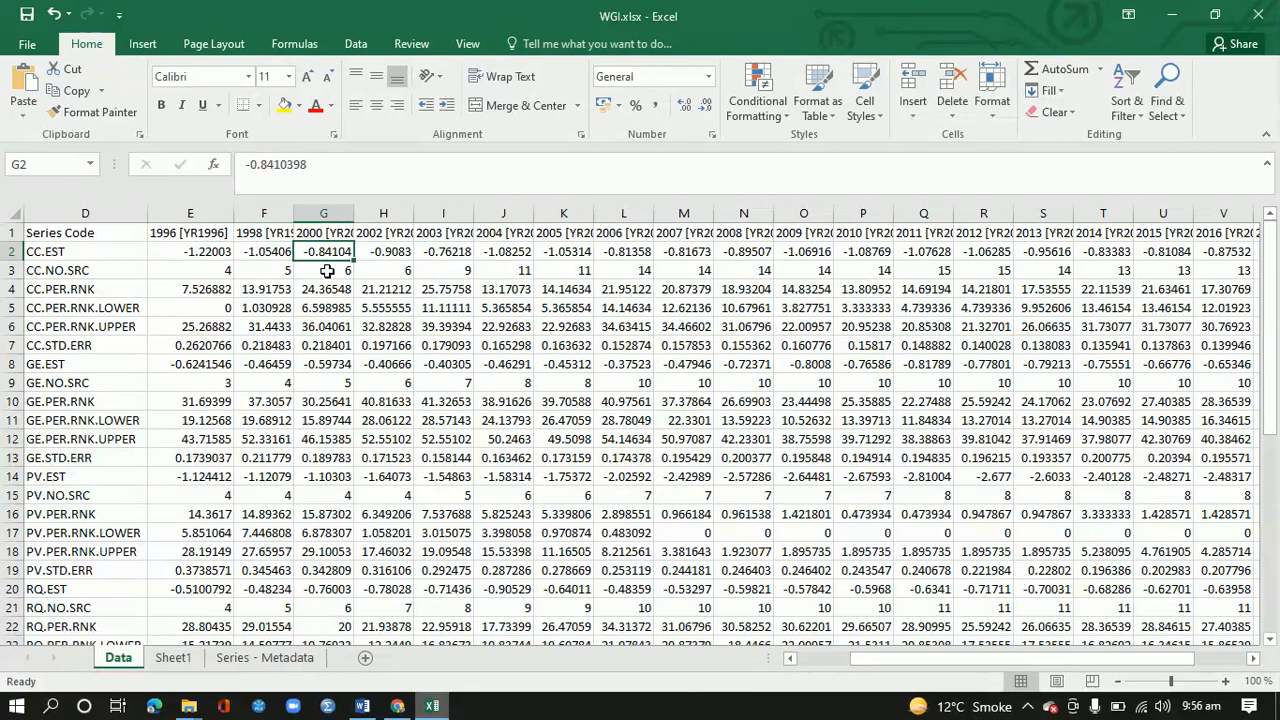
key(Right)
key(Right)
key(Right)
key(Right)
key(Right)
key(Right)
key(Right)
key(Right)
key(Right)
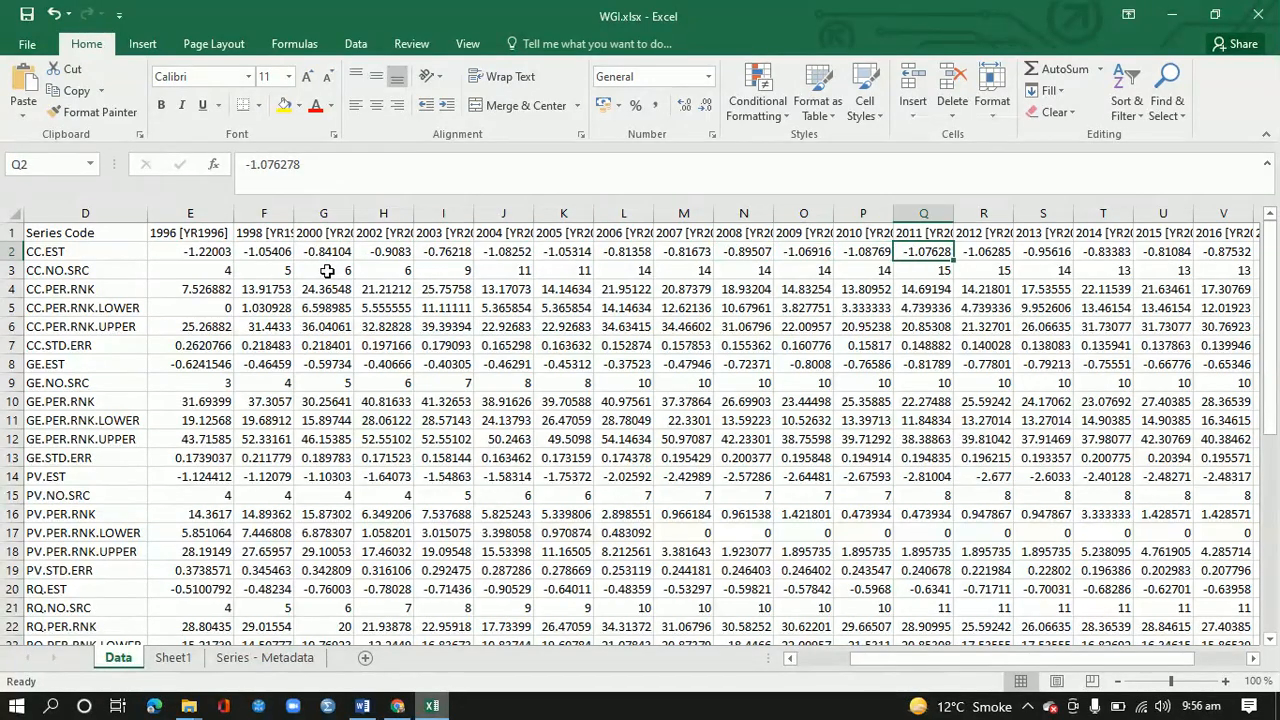
key(Right)
key(Right)
key(Right)
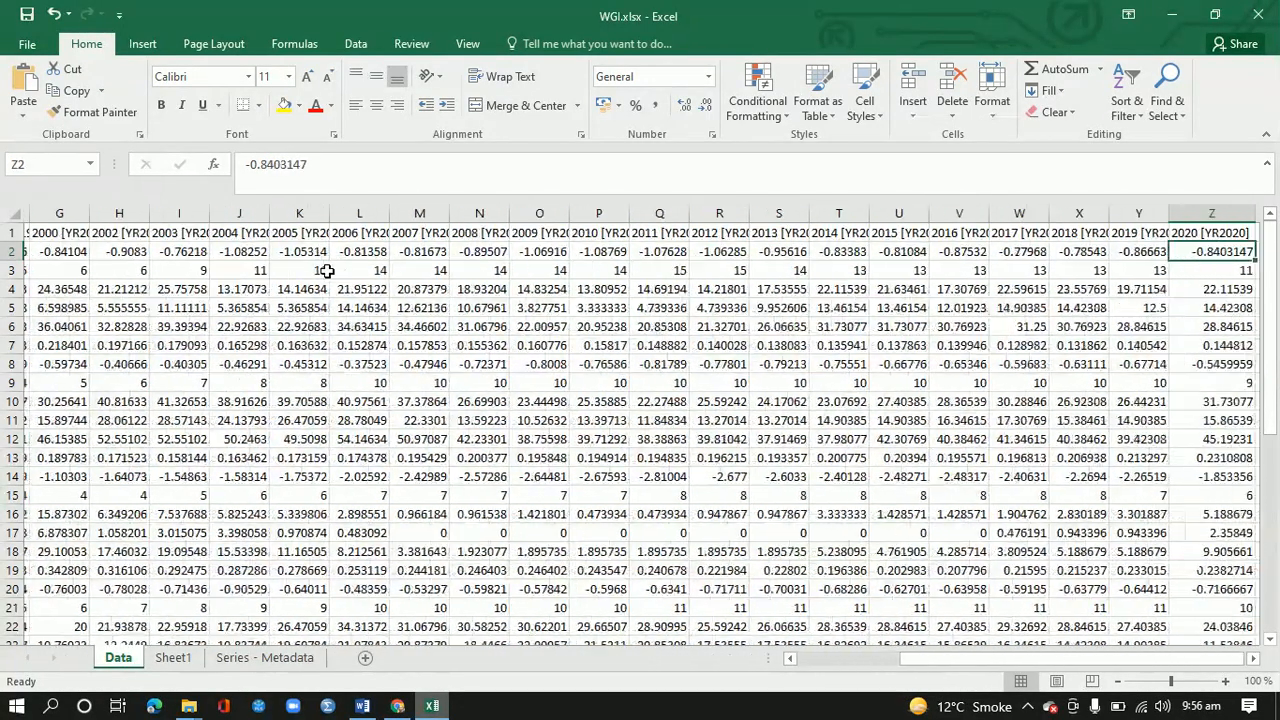
Review the Control of Corruption: Estimate row backwards from 2020 and return to its series name cell.
key(Left)
key(Left)
key(Left)
key(Left)
key(Left)
key(Left)
key(Left)
key(Left)
key(Left)
key(Left)
key(Left)
key(Left)
key(Left)
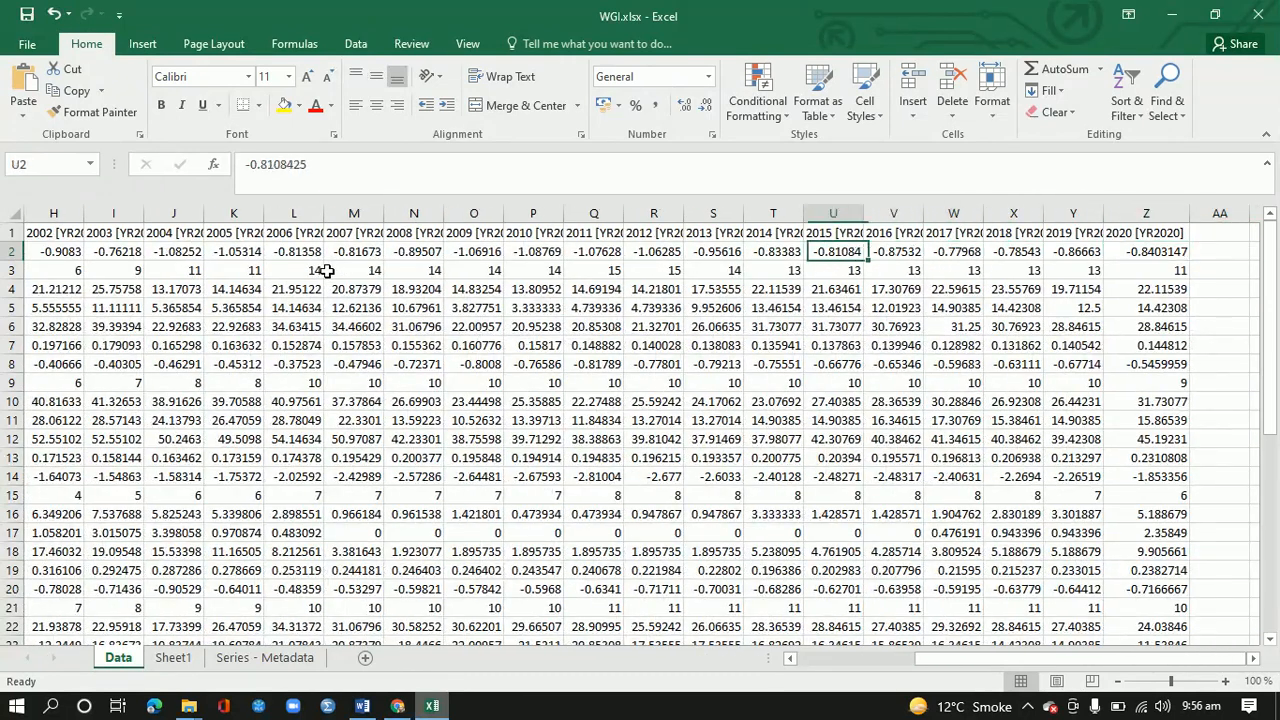
key(Left)
key(Left)
key(Left)
key(Left)
key(Left)
key(Left)
key(Left)
key(Left)
key(Left)
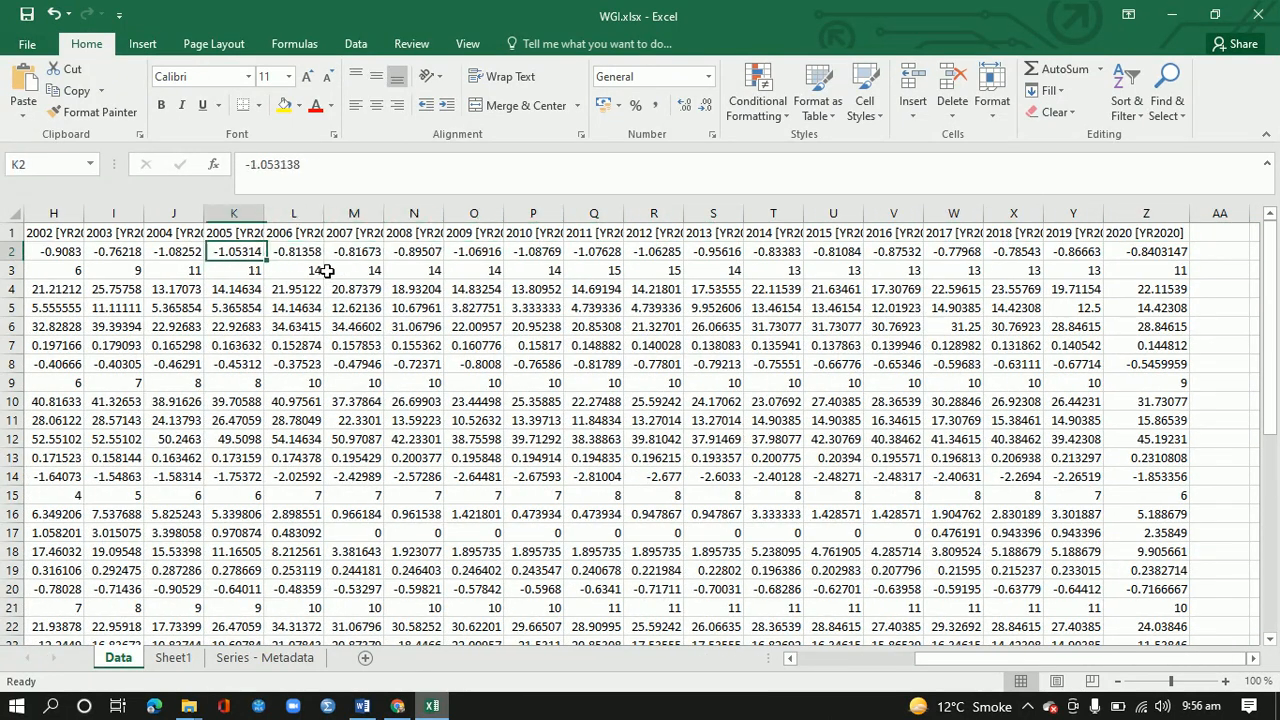
key(Left)
key(Left)
key(Left)
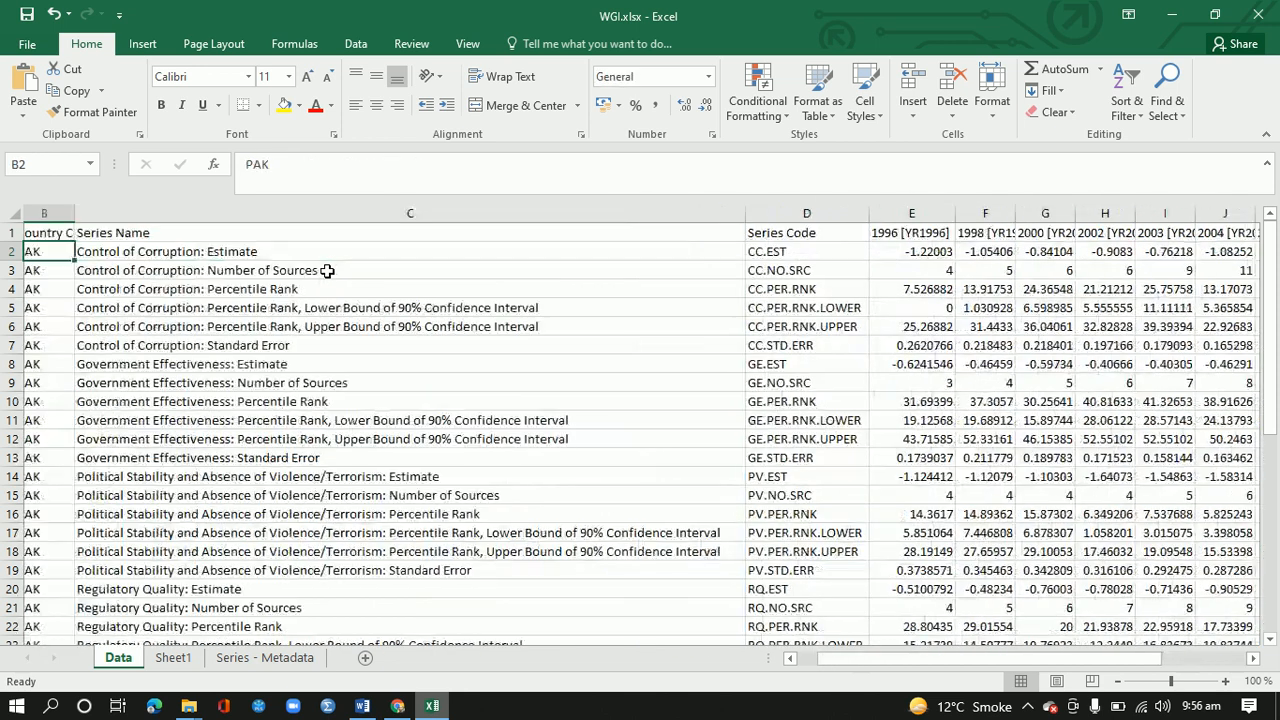
key(Left)
key(Right)
key(Right)
key(Right)
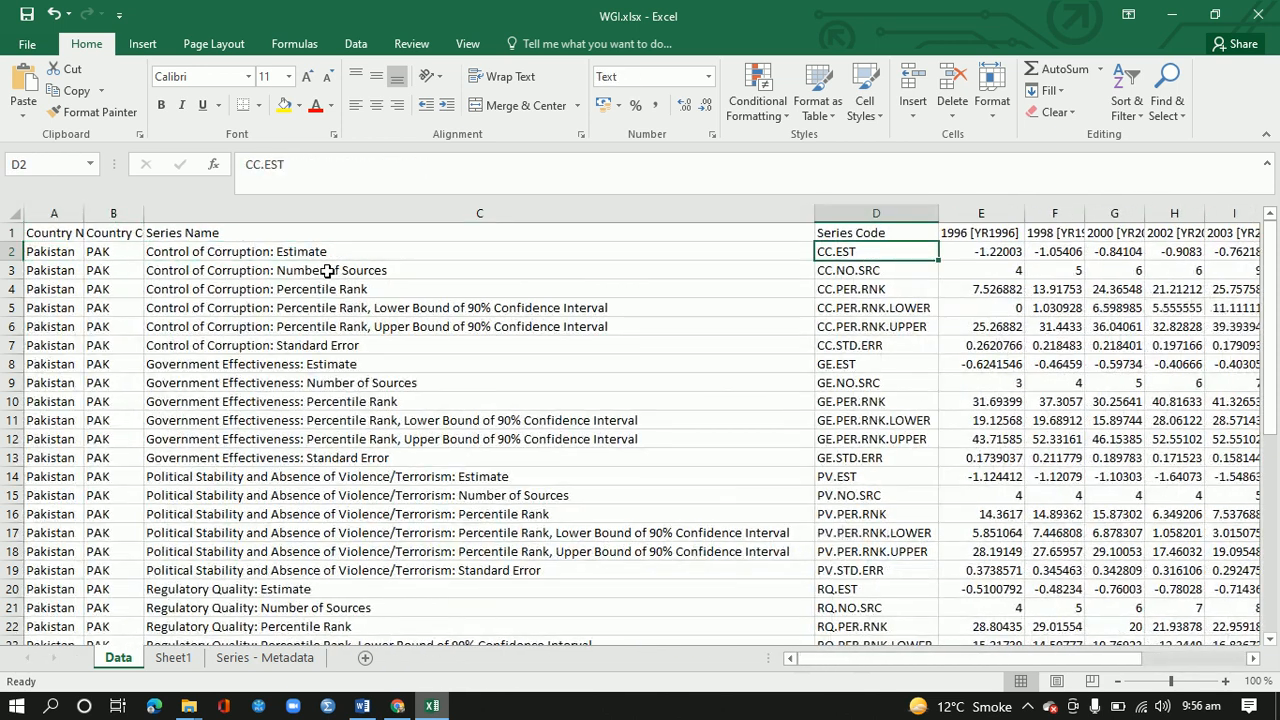
key(Left)
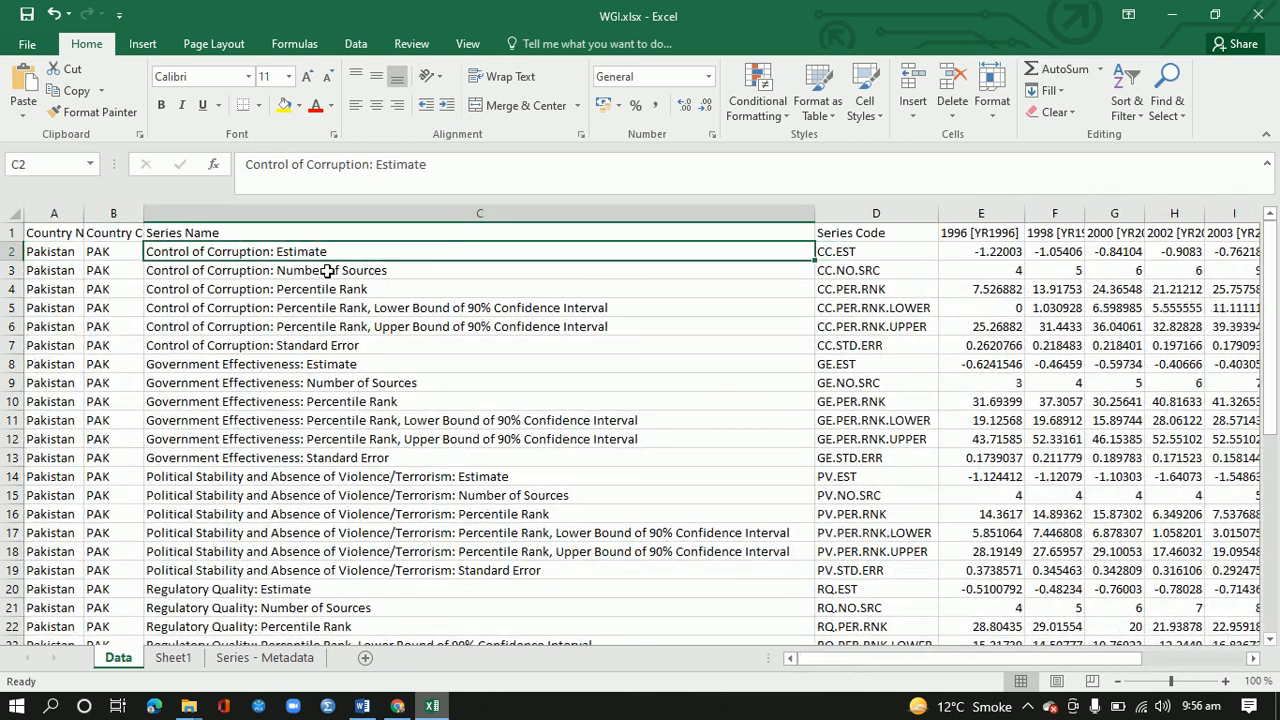
double_click(376, 253)
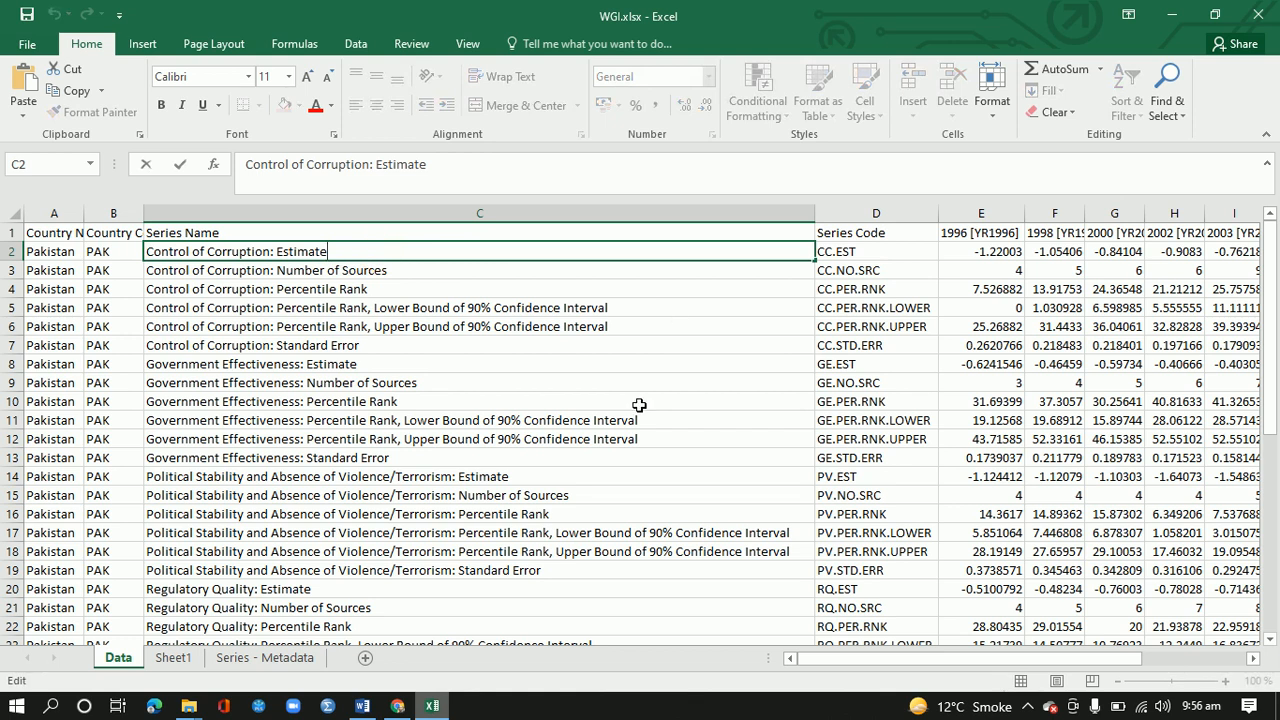
Switch to the browser and review the WGI documentation from the six governance dimensions down to the cross-country comparisons.
click(400, 706)
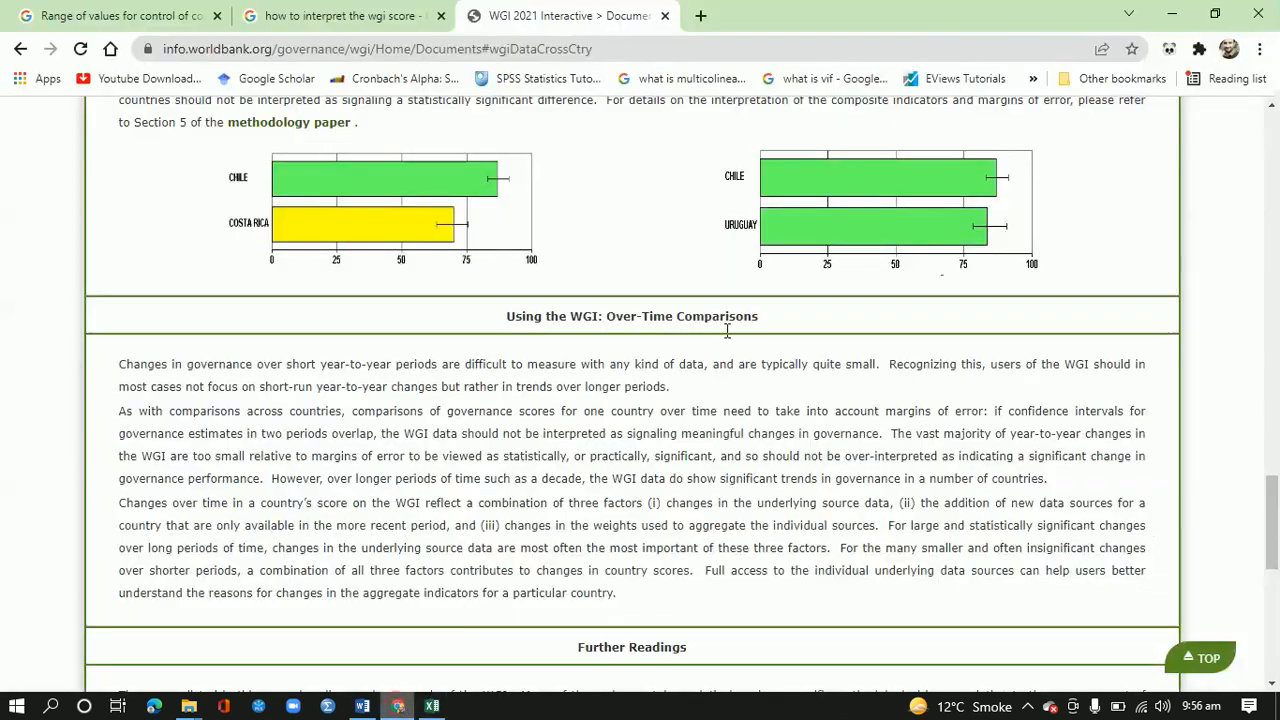
drag(1274, 530, 1277, 137)
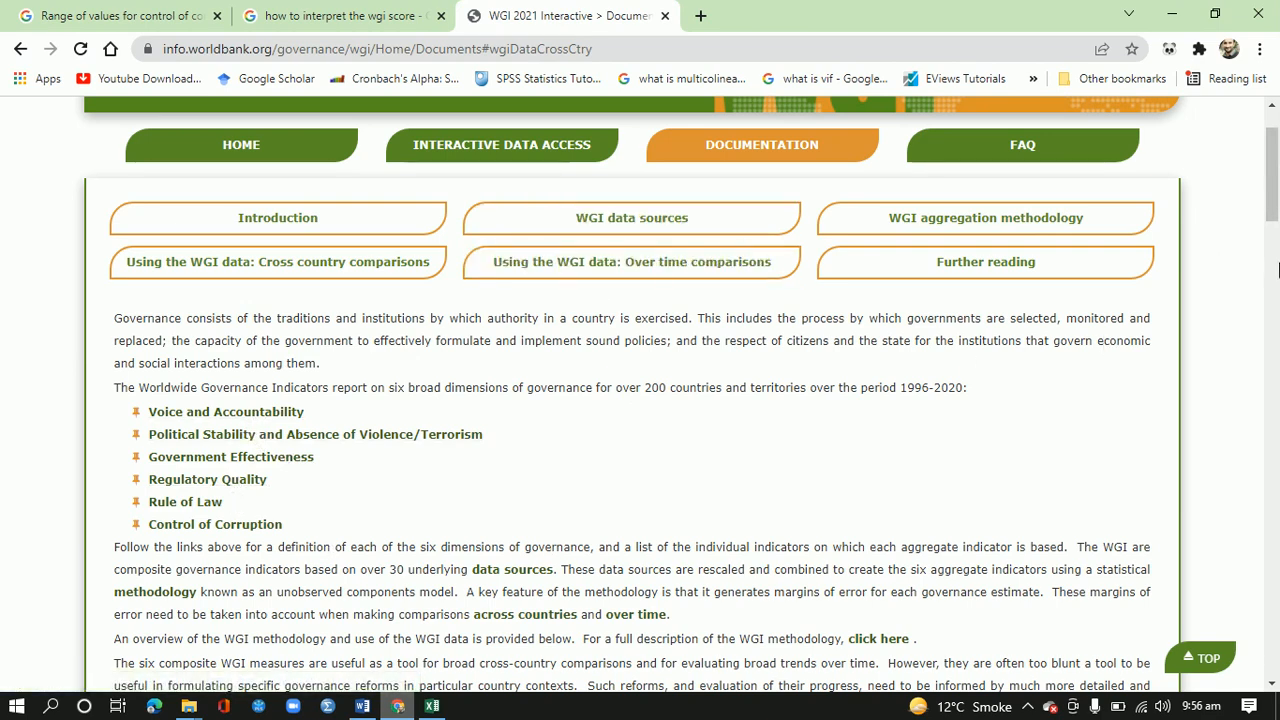
drag(1273, 200, 1276, 476)
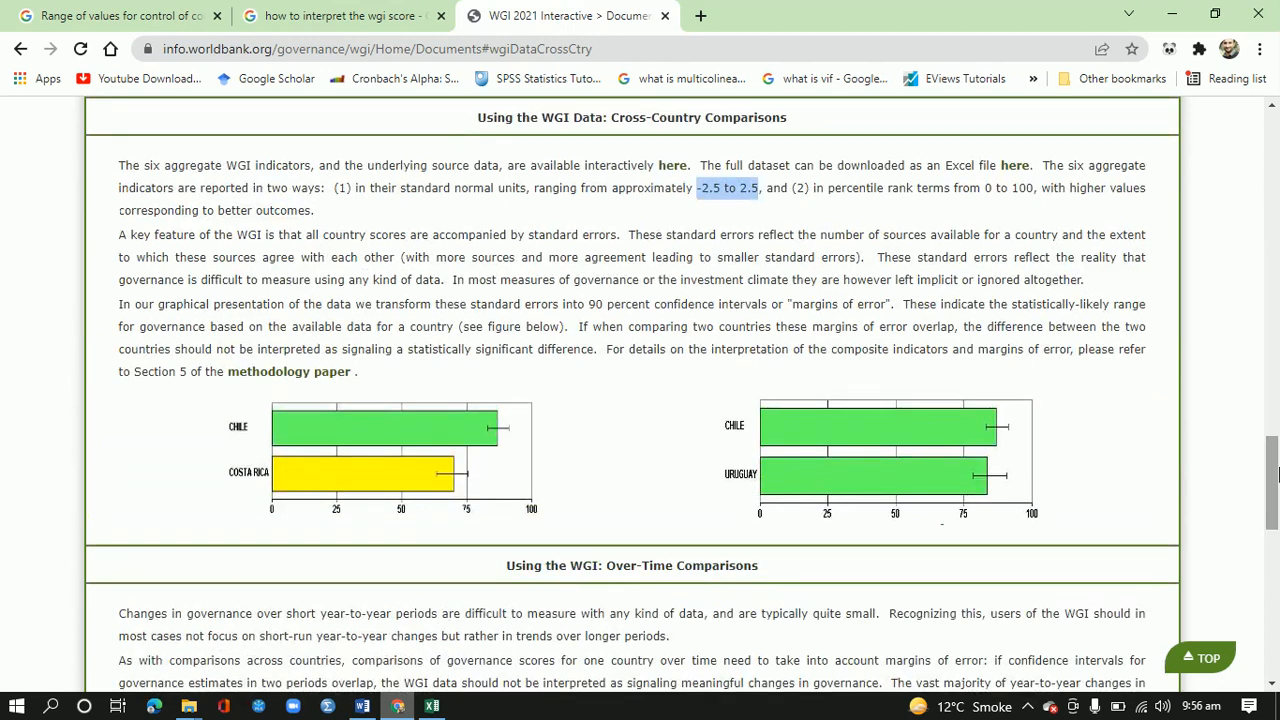
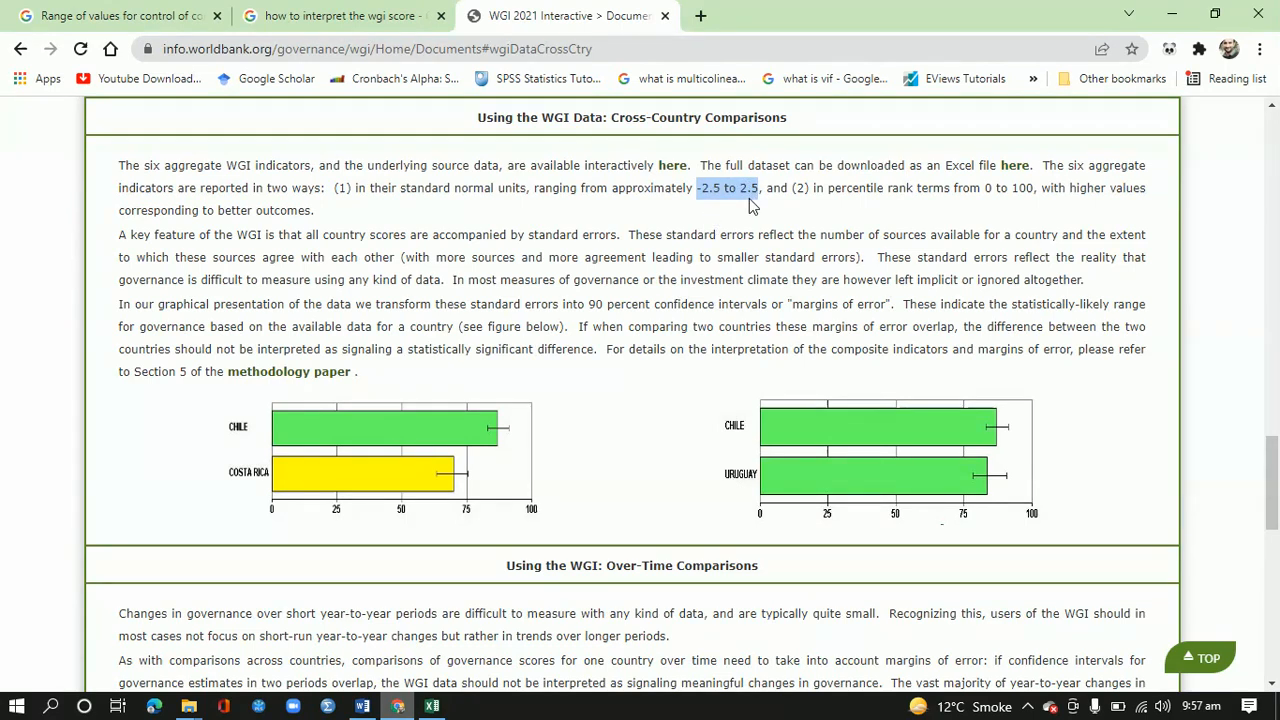
Locate Government Effectiveness: Estimate in WGI.xlsx and recheck the indicator score range in the WGI documentation in the browser.
click(432, 706)
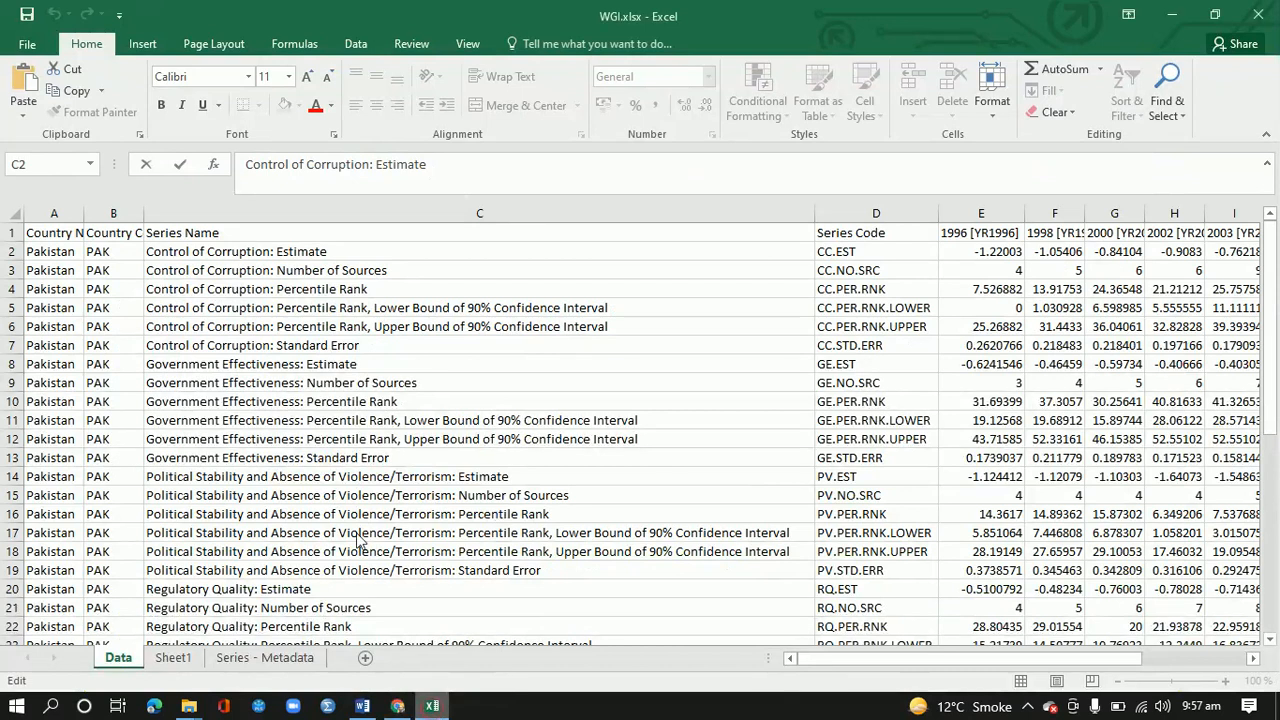
click(199, 368)
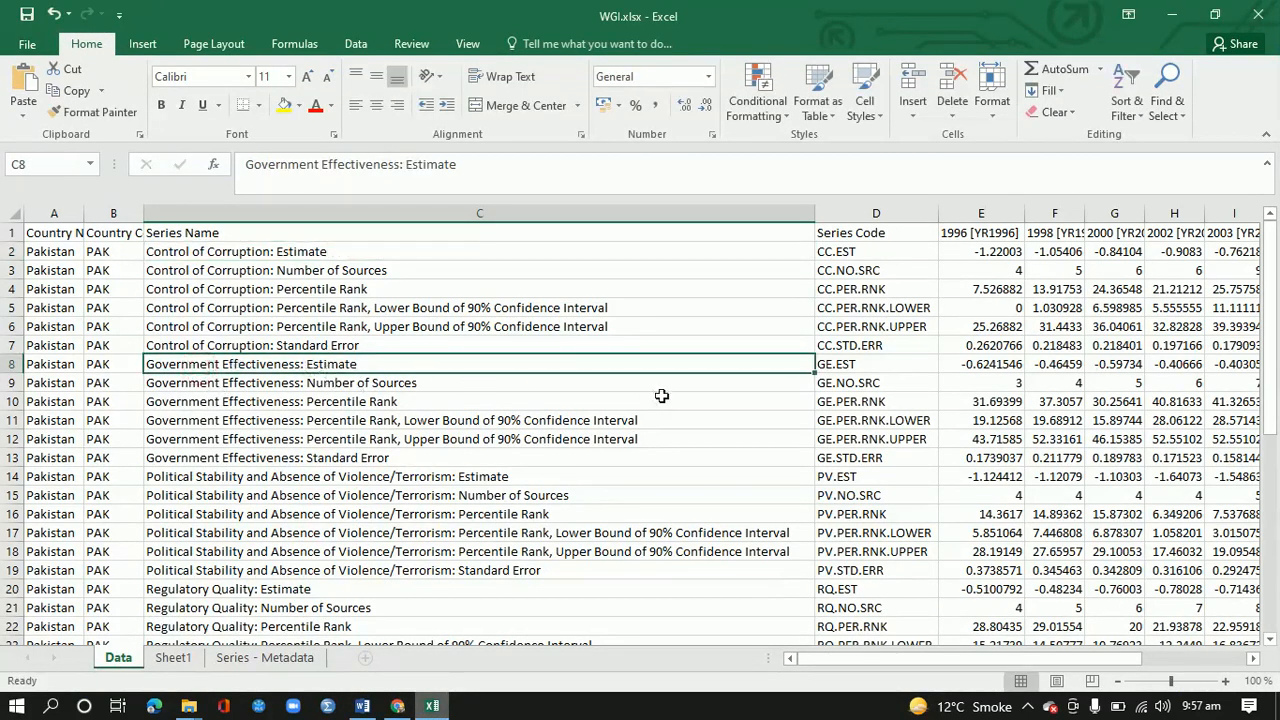
mouse_move(397, 706)
click(400, 630)
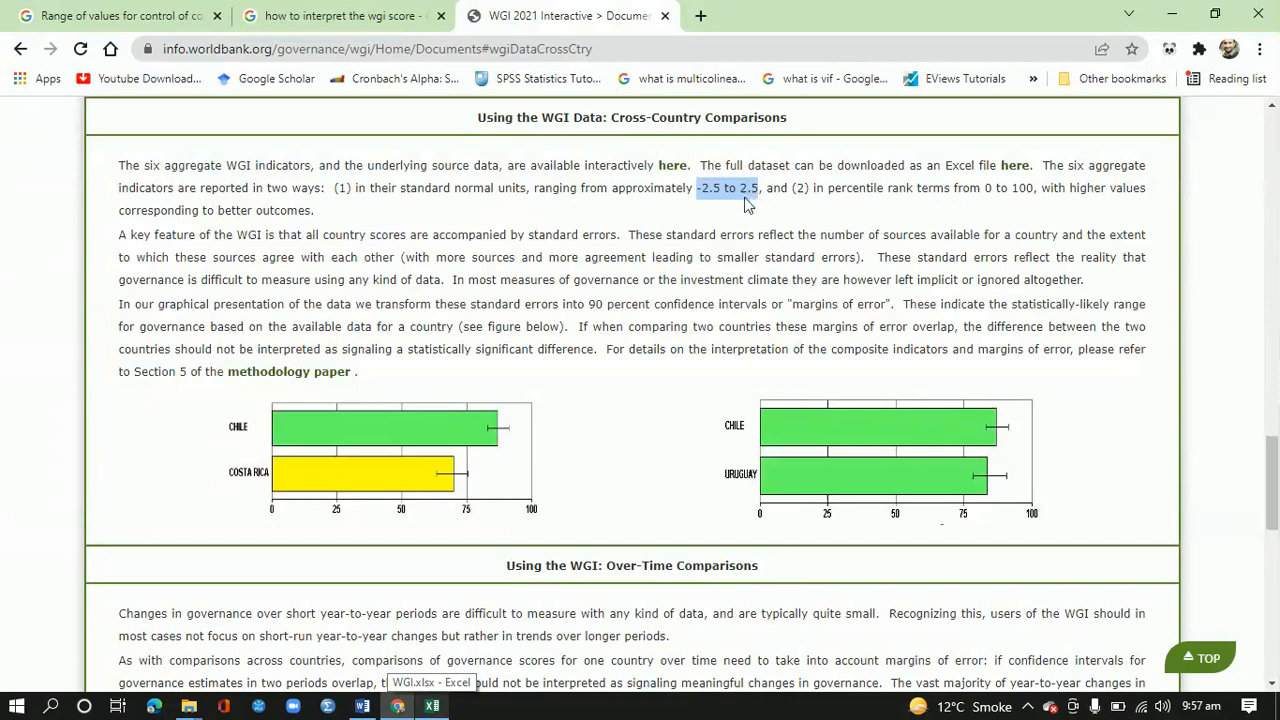
Return to WGI.xlsx and examine the Government Effectiveness: Estimate values across the years from 1996 onwards.
click(432, 706)
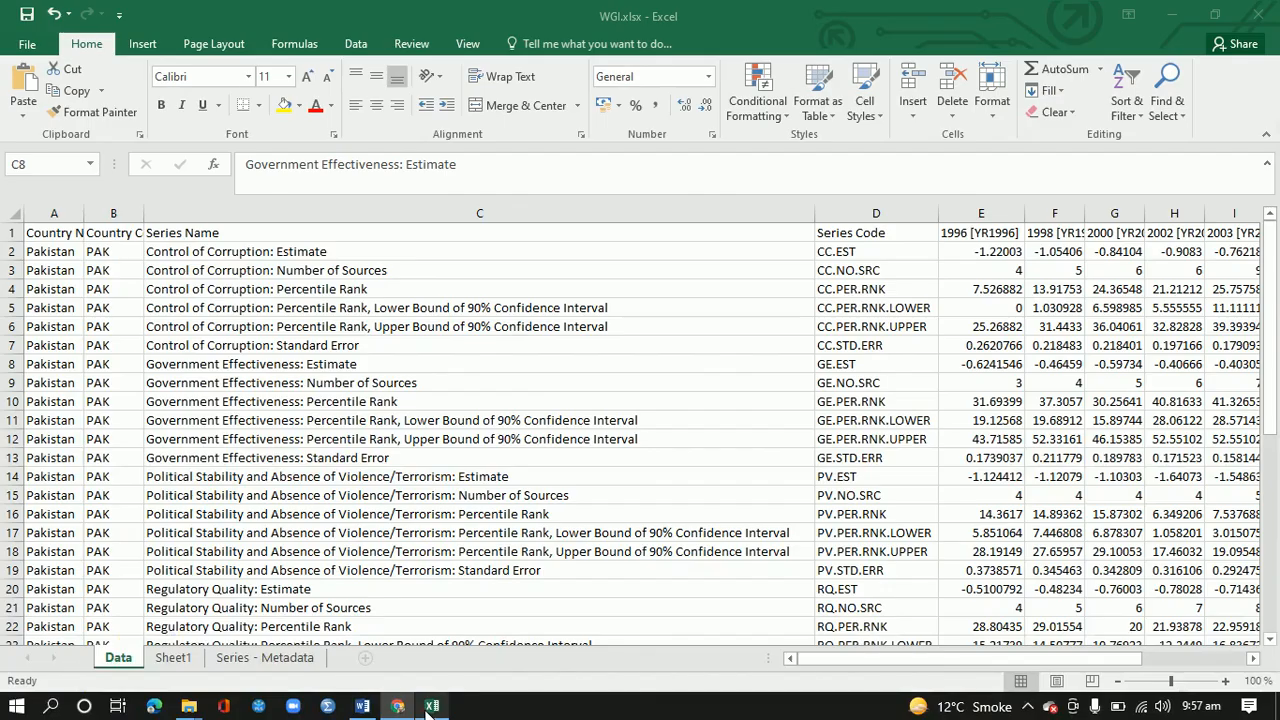
key(Right)
key(Right)
key(Right)
key(Right)
key(Right)
key(Right)
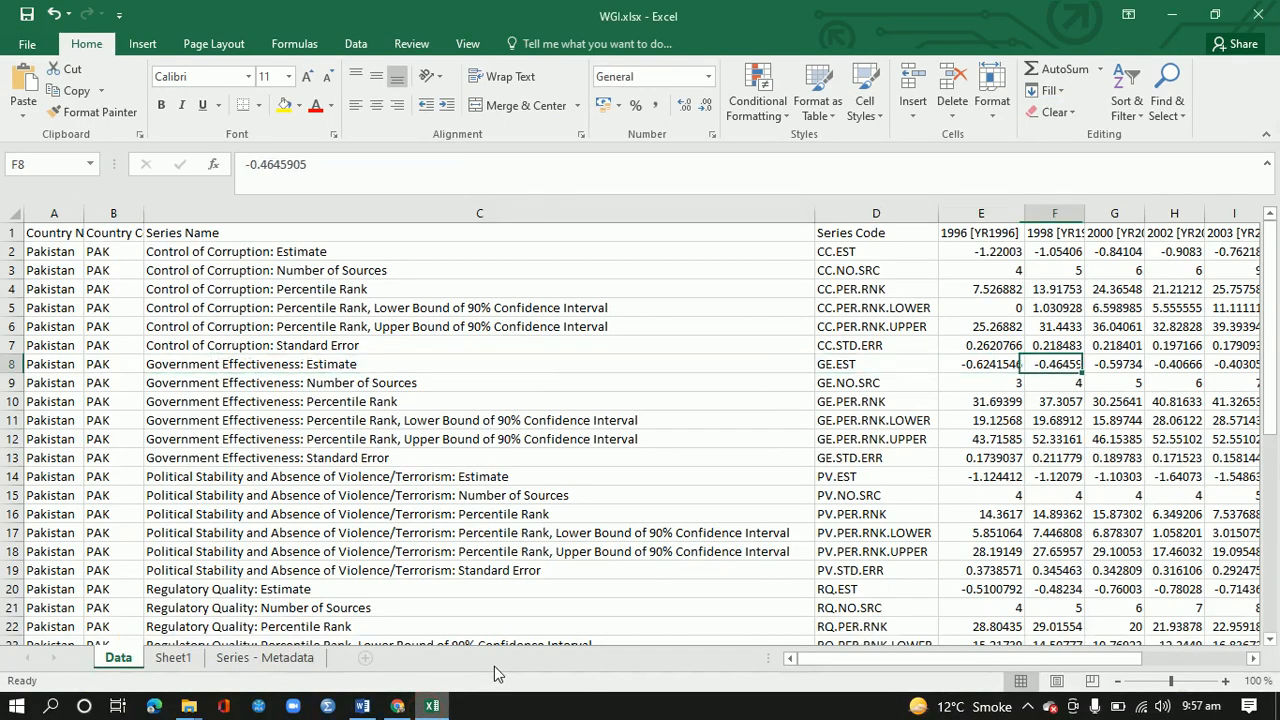
key(Right)
key(Right)
key(Right)
key(Right)
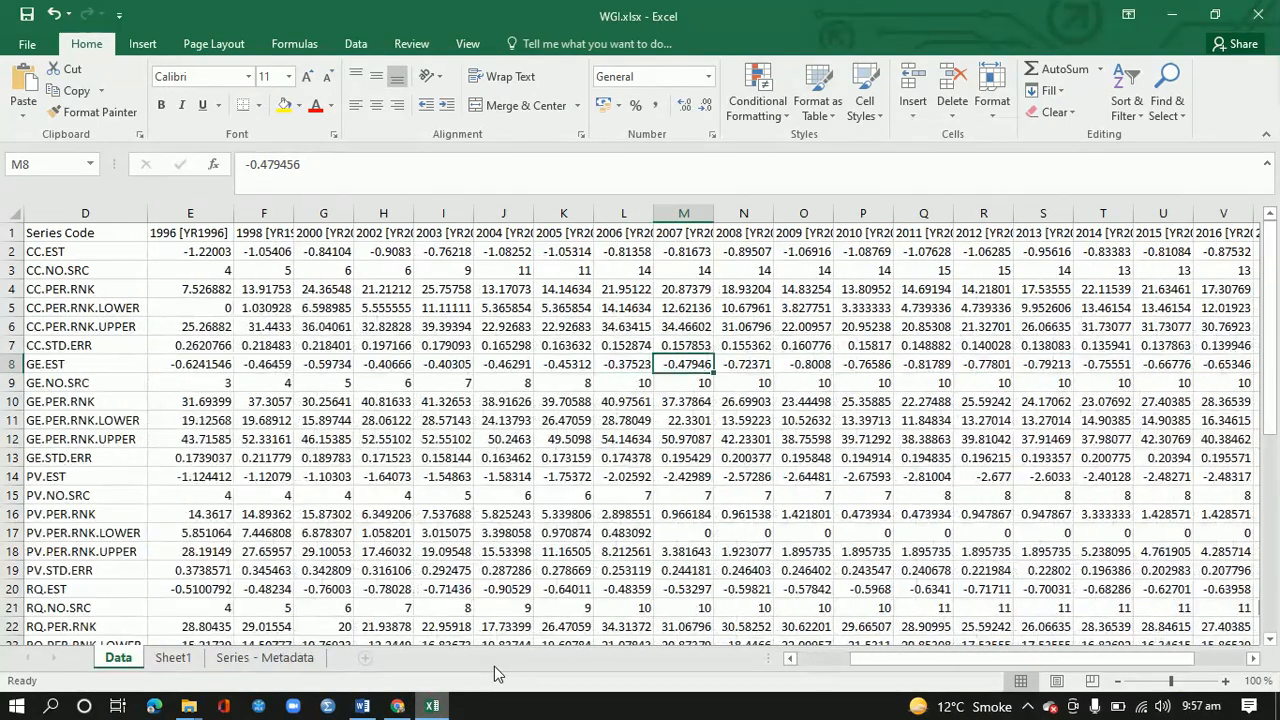
key(Left)
key(Left)
key(Left)
Examine the Political Stability and Absence of Violence/Terrorism: Estimate values across the years on the Data sheet.
key(Home)
key(Down)
key(Down)
key(Down)
key(Down)
key(Down)
key(Down)
key(Right)
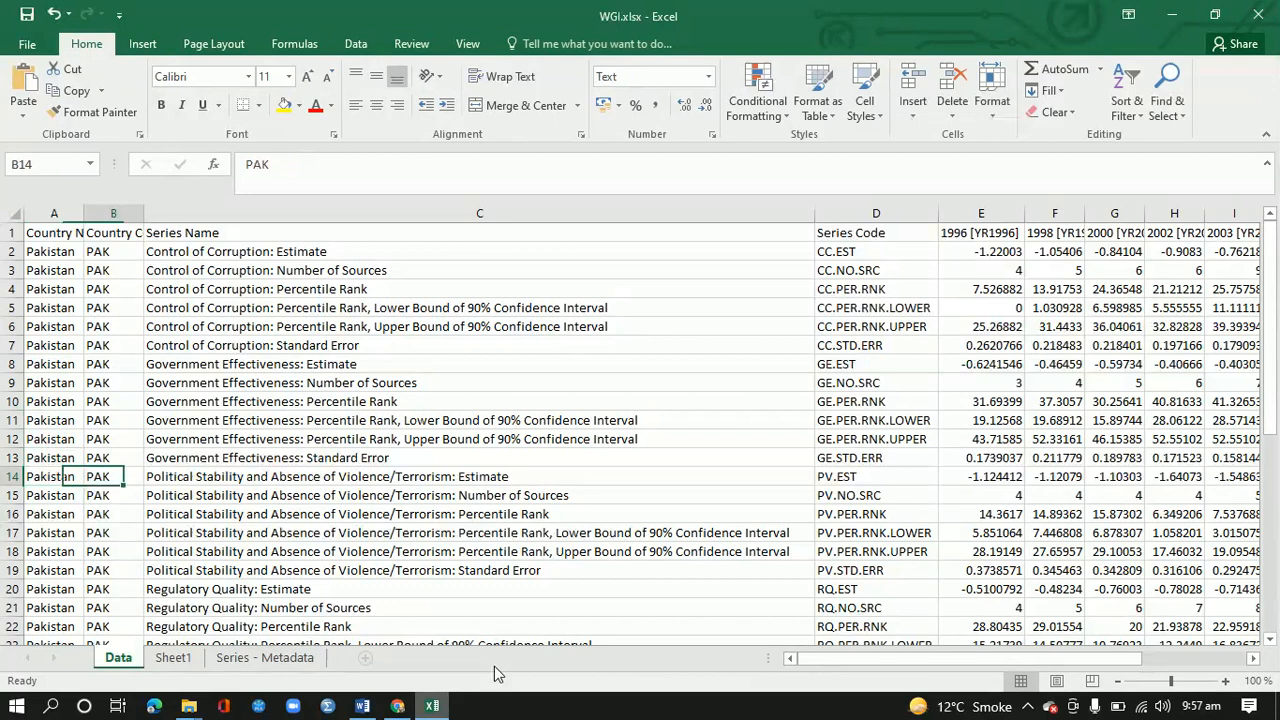
key(Right)
key(Right)
key(Right)
key(Right)
key(Right)
key(Right)
key(Right)
key(Right)
key(Right)
key(Right)
key(Right)
key(Right)
key(Right)
key(Right)
key(Left)
key(Left)
key(Left)
key(Left)
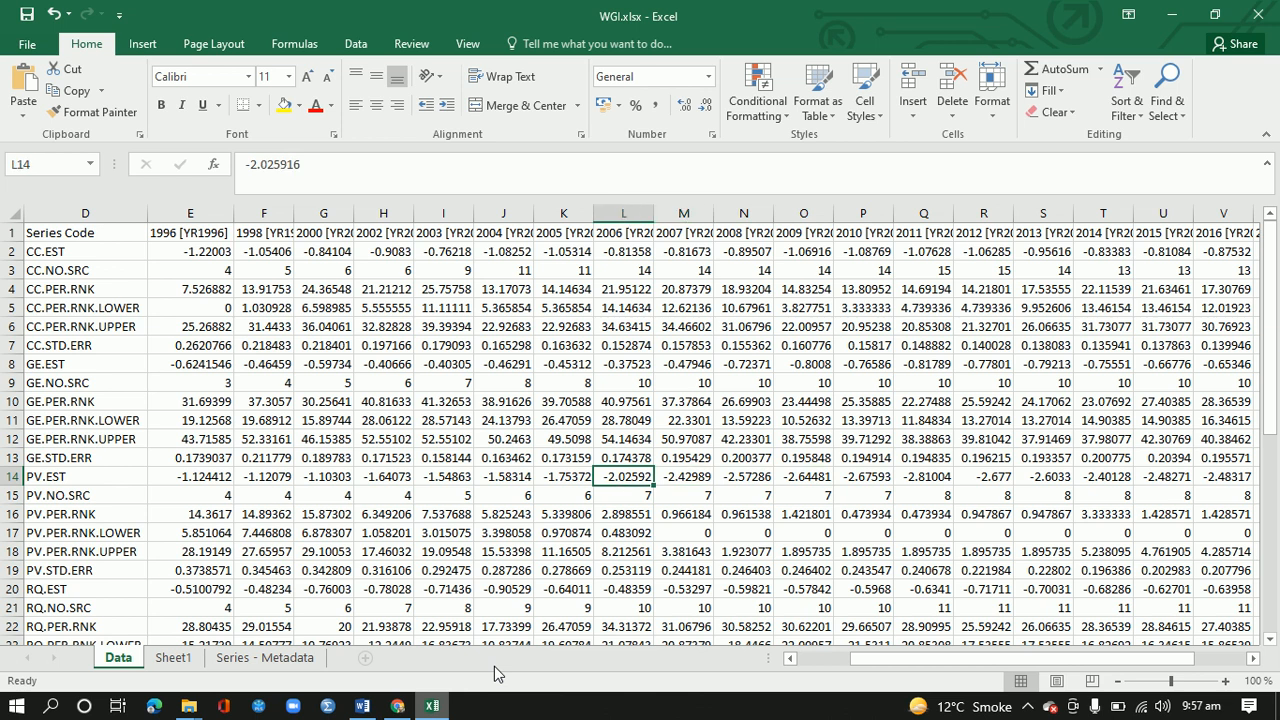
Examine the Political Stability and Absence of Violence/Terrorism: Estimate values for the years after 2006, going back to 2007.
key(Right)
key(Right)
key(Right)
key(Right)
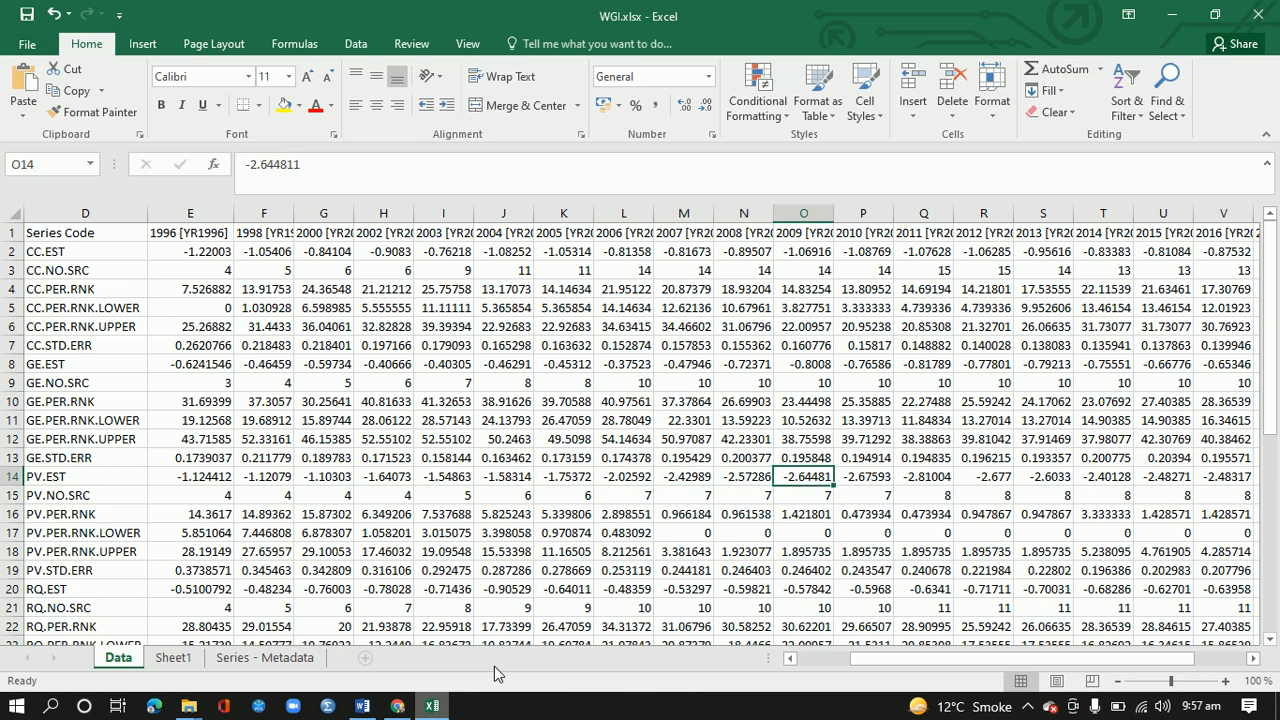
key(Right)
key(Right)
key(Right)
key(Left)
key(Left)
key(Left)
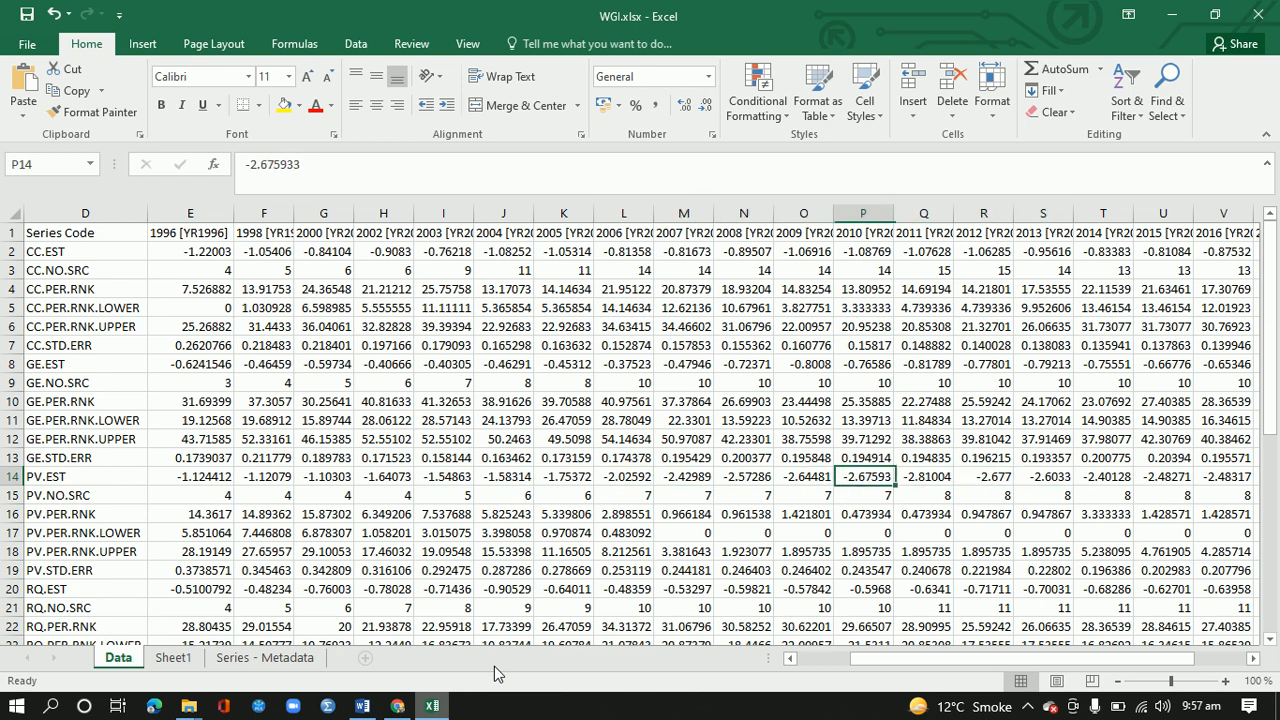
key(Left)
key(Left)
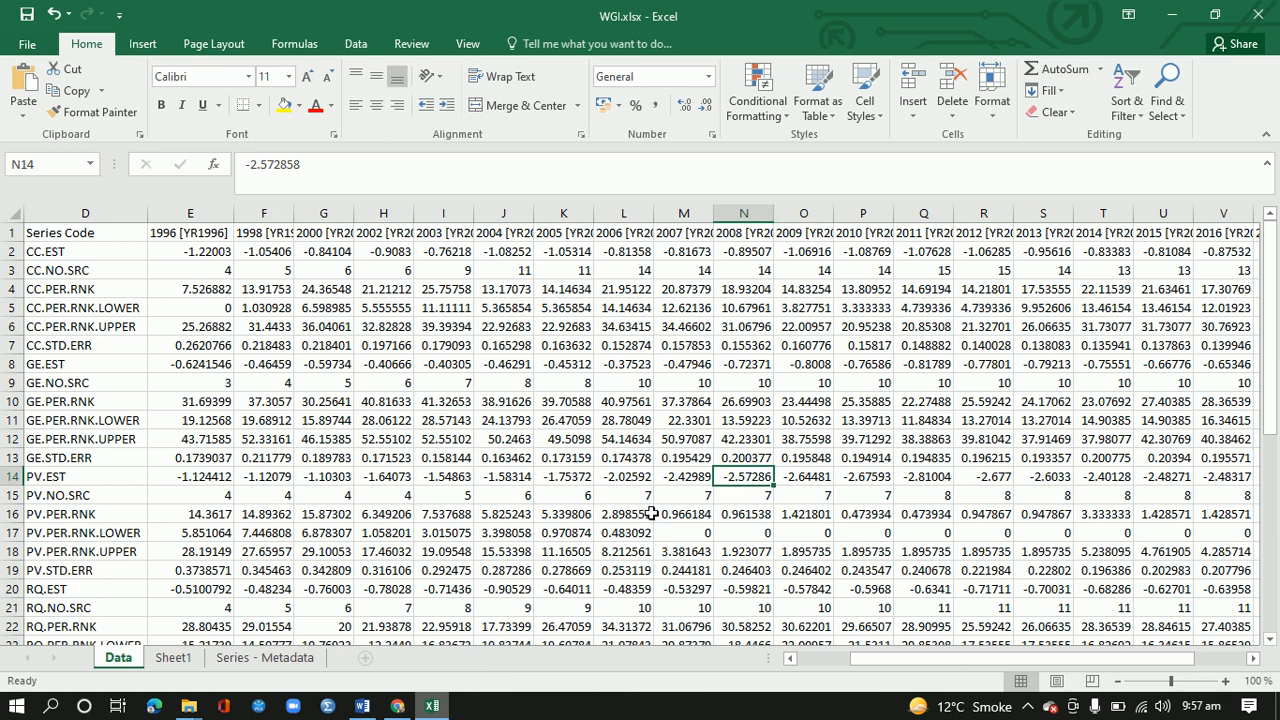
key(Left)
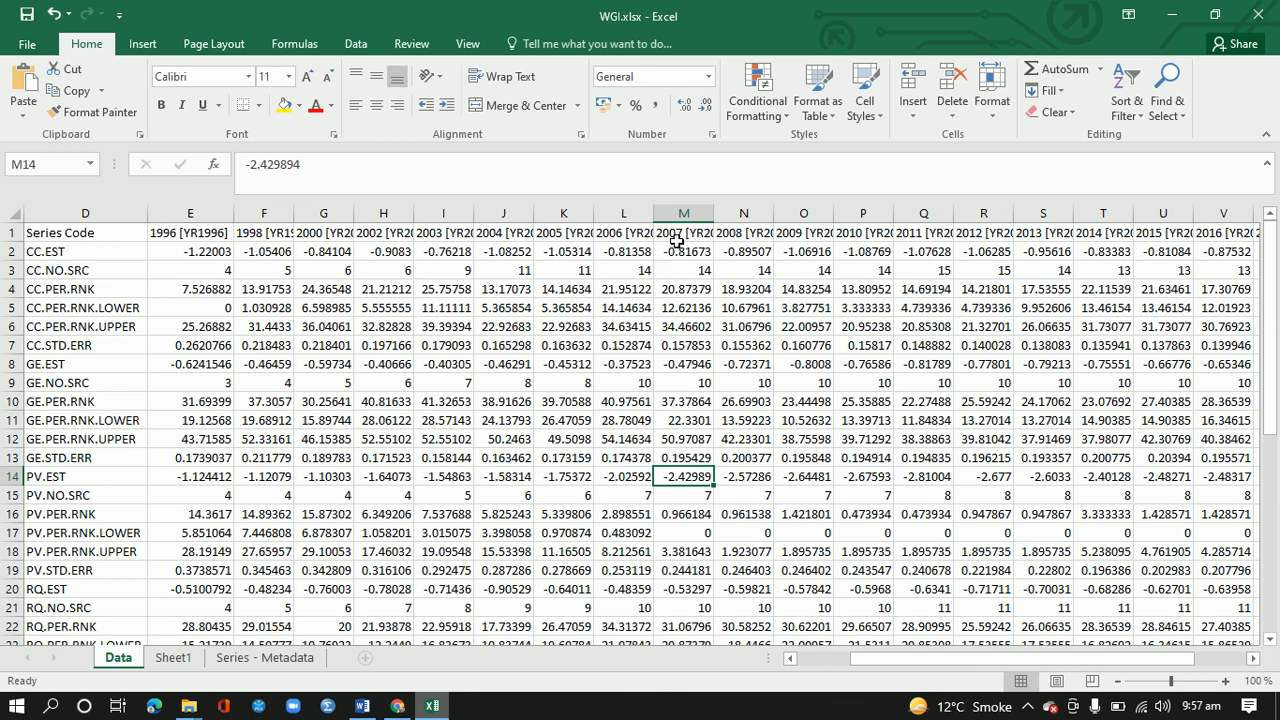
Compare the Political Stability and Absence of Violence/Terrorism: Estimate values year by year between 2007 and 2010.
click(688, 502)
click(692, 474)
key(Right)
key(Right)
key(Right)
key(Left)
key(Left)
key(Left)
key(Right)
key(Right)
key(Right)
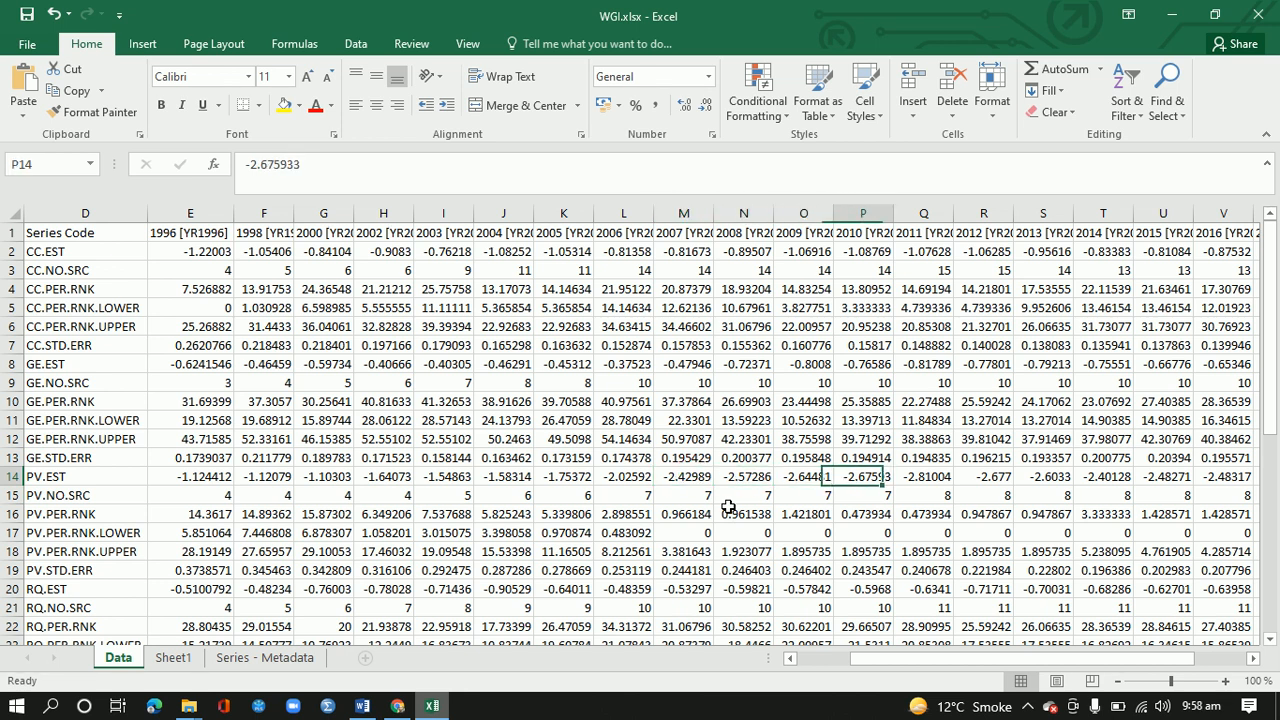
Examine the Political Stability and Absence of Violence/Terrorism: Estimate values from 2011 through 2020.
key(Right)
key(Right)
key(Right)
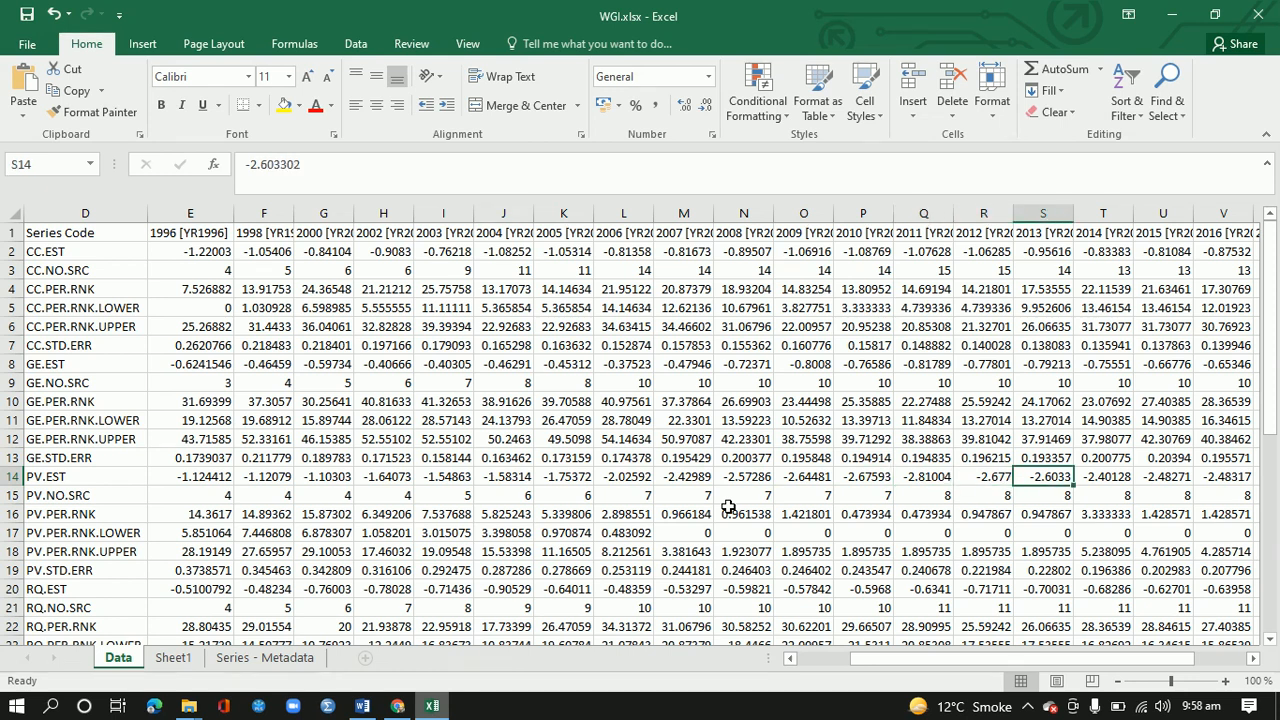
key(Right)
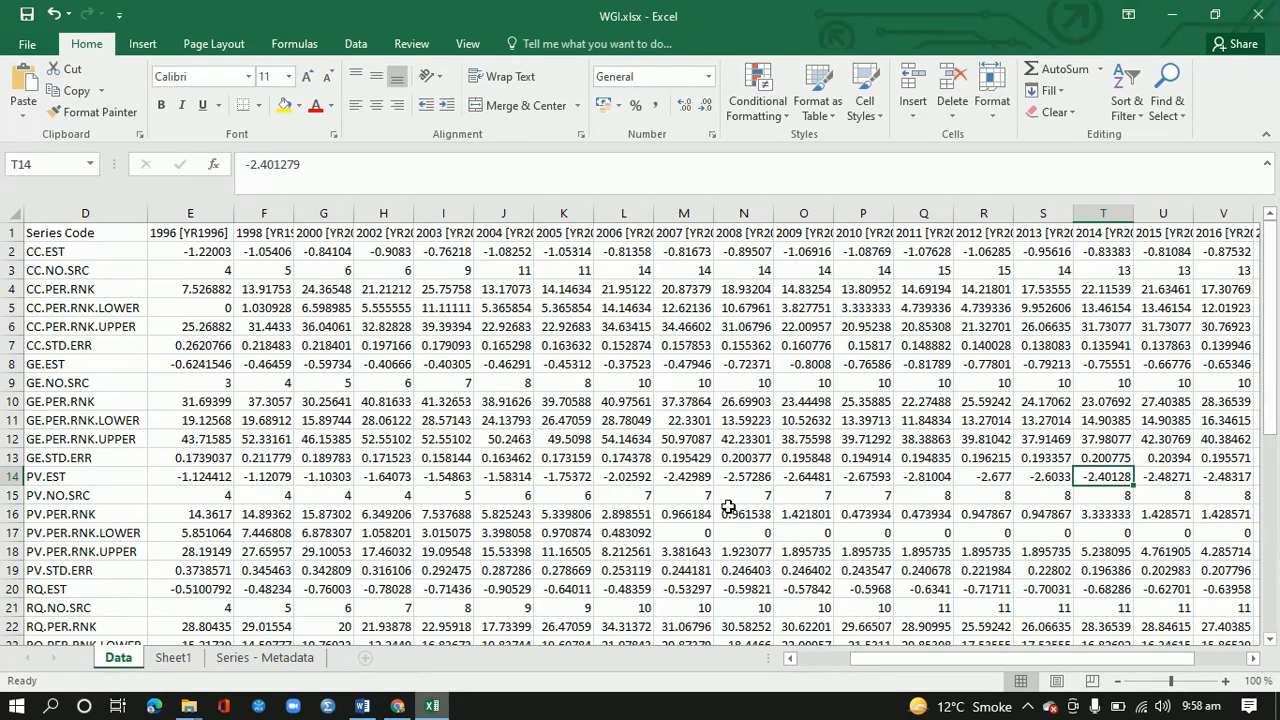
key(Right)
key(Right)
key(Right)
key(Right)
key(Right)
key(Left)
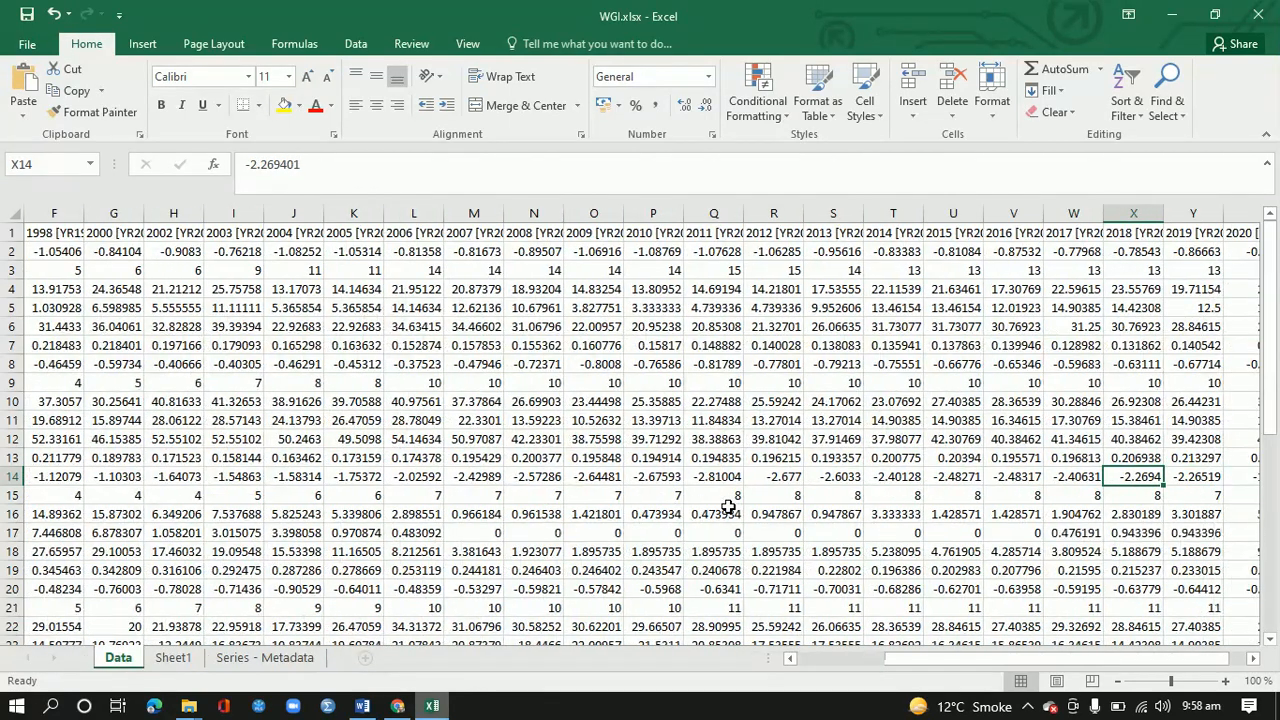
key(Left)
key(Right)
key(Right)
key(Right)
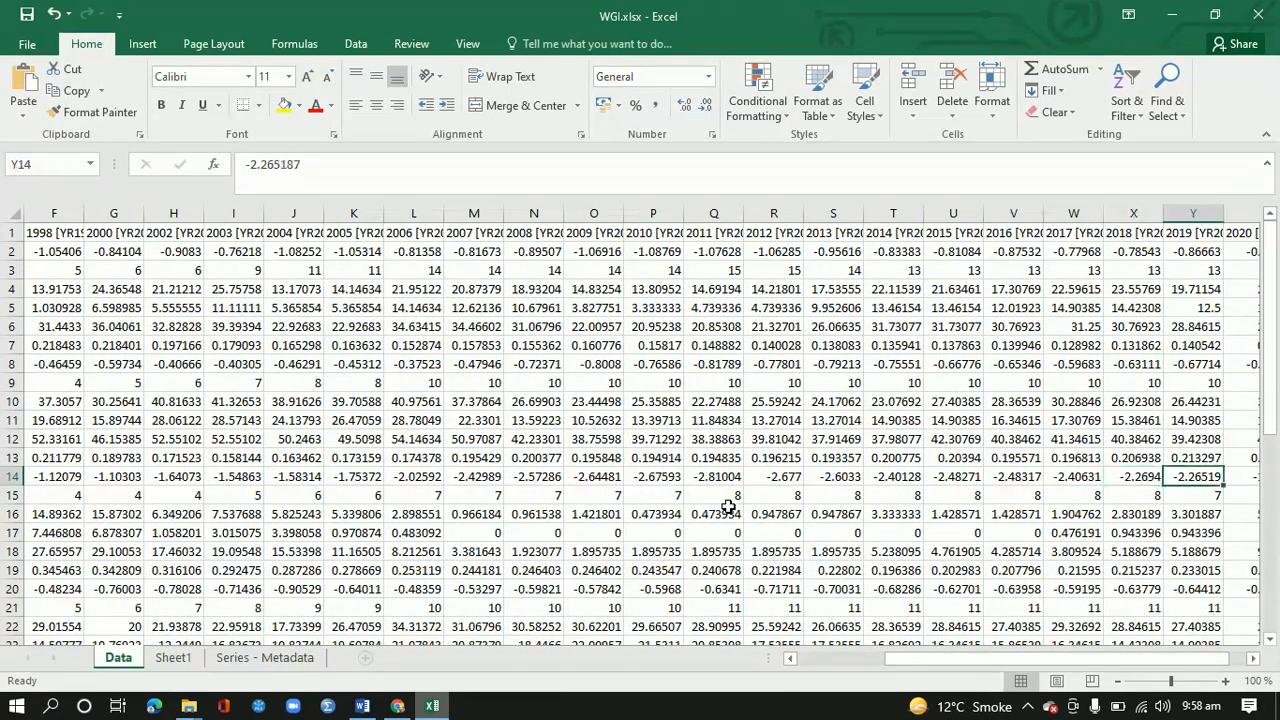
key(Right)
key(Left)
key(Left)
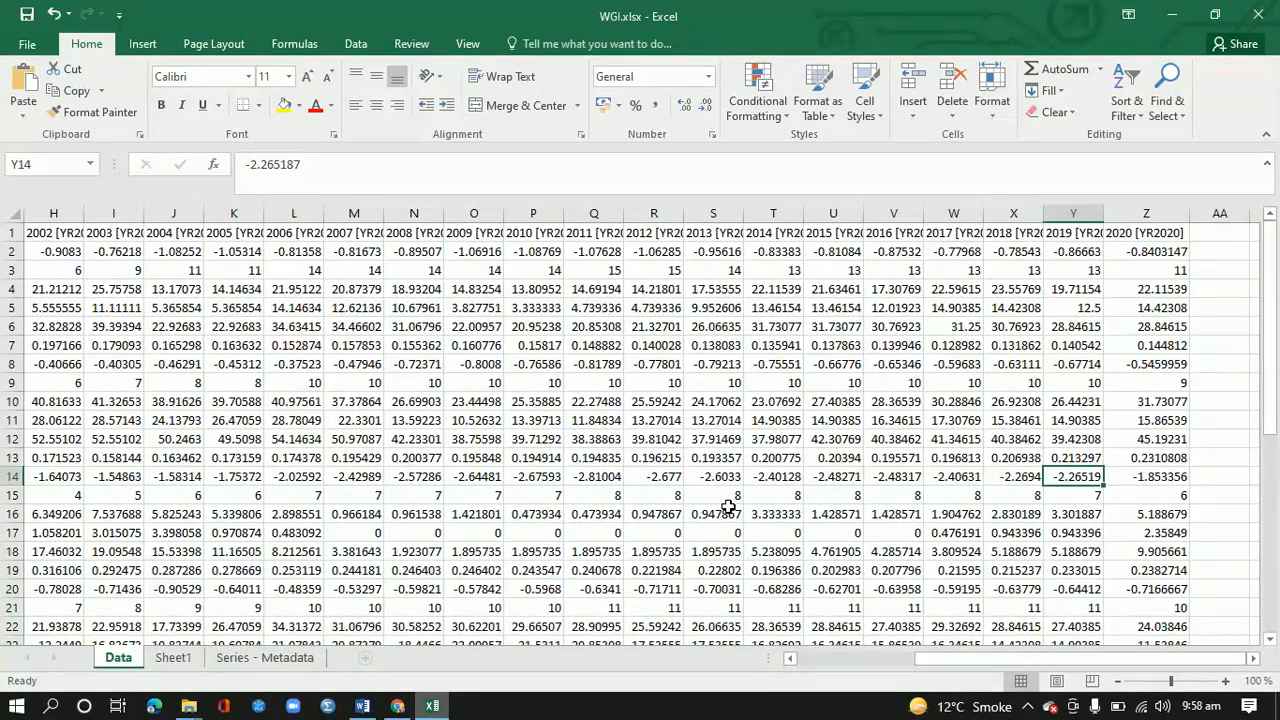
key(Right)
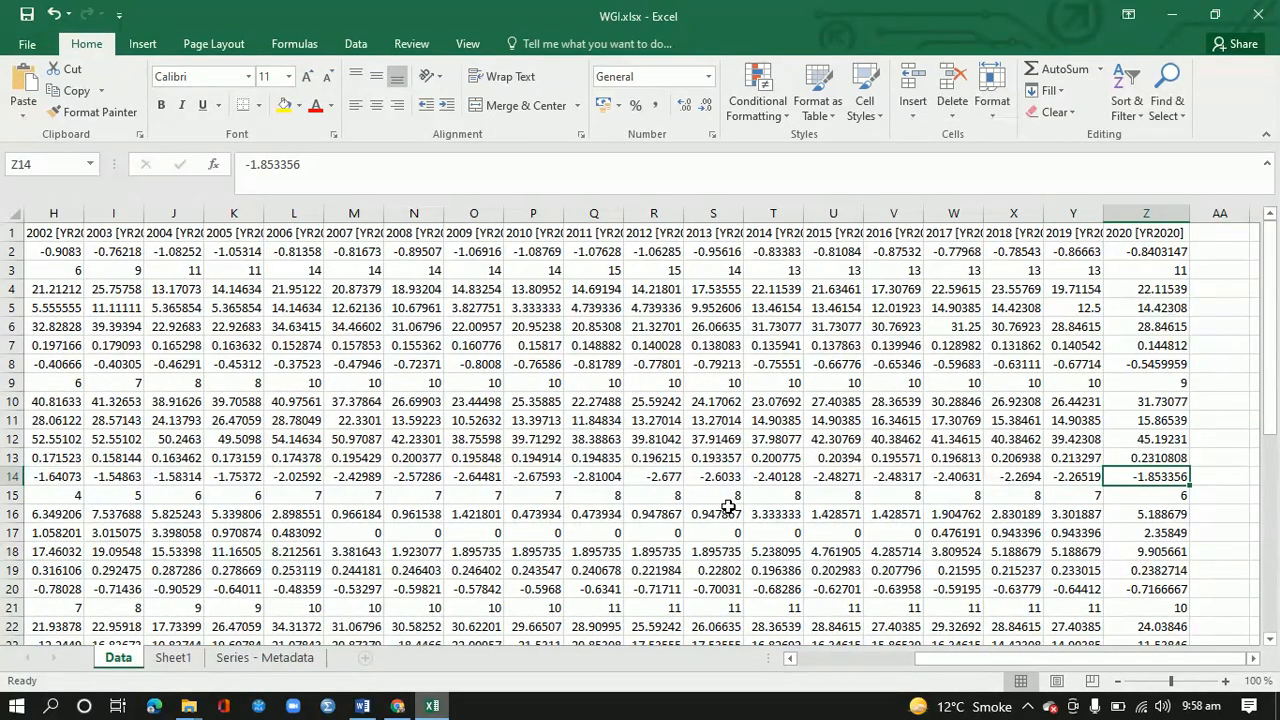
Return to the start of the Political Stability row and locate the Regulatory Quality: Estimate series.
key(Left)
key(Left)
key(Left)
key(Left)
key(Left)
key(Left)
key(Left)
key(Left)
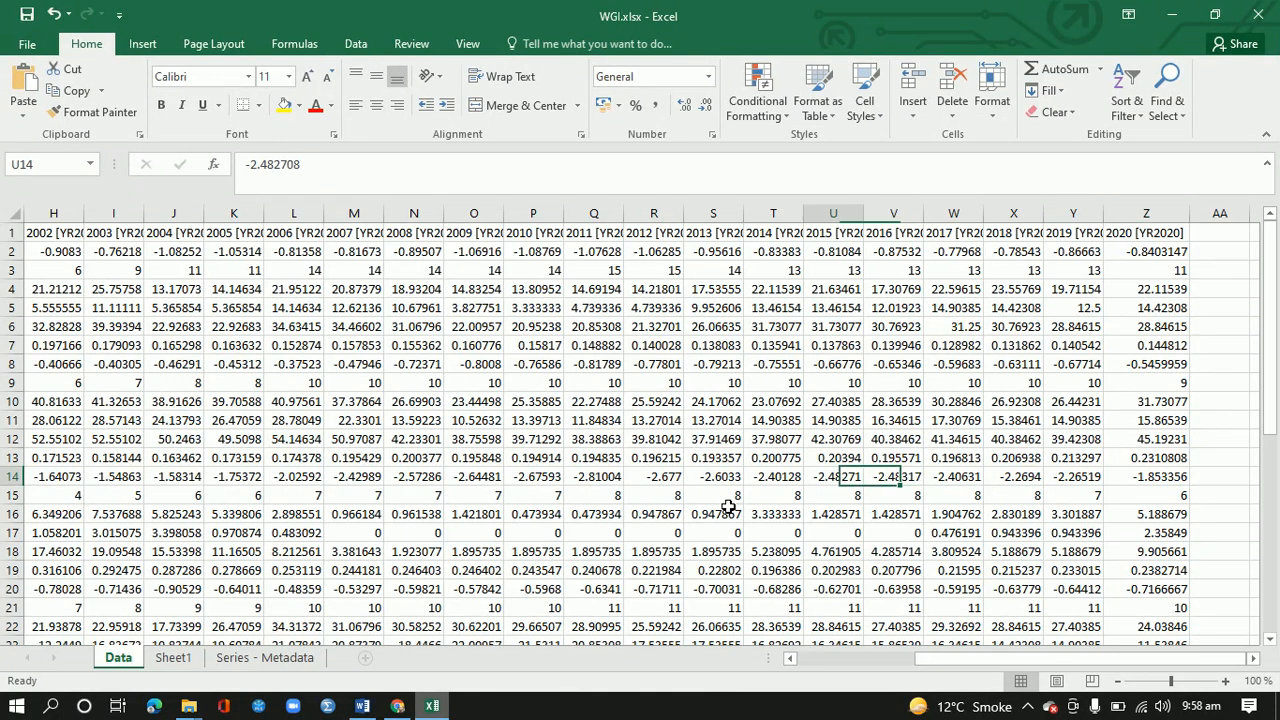
key(Left)
key(Left)
key(Left)
key(Left)
key(Left)
key(Left)
key(Left)
key(Left)
key(Left)
key(Left)
key(Left)
key(Left)
key(Left)
key(Left)
key(Left)
key(Left)
key(Left)
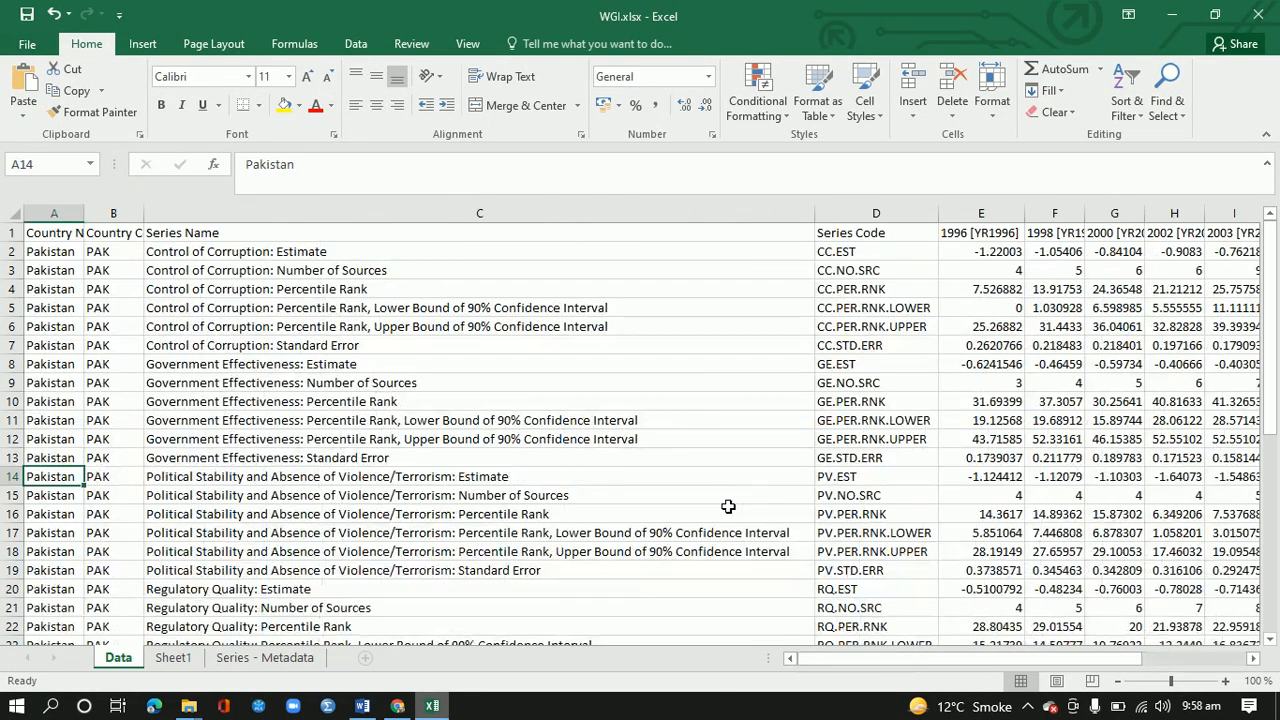
key(Down)
key(Down)
key(Down)
key(Down)
key(Down)
key(Down)
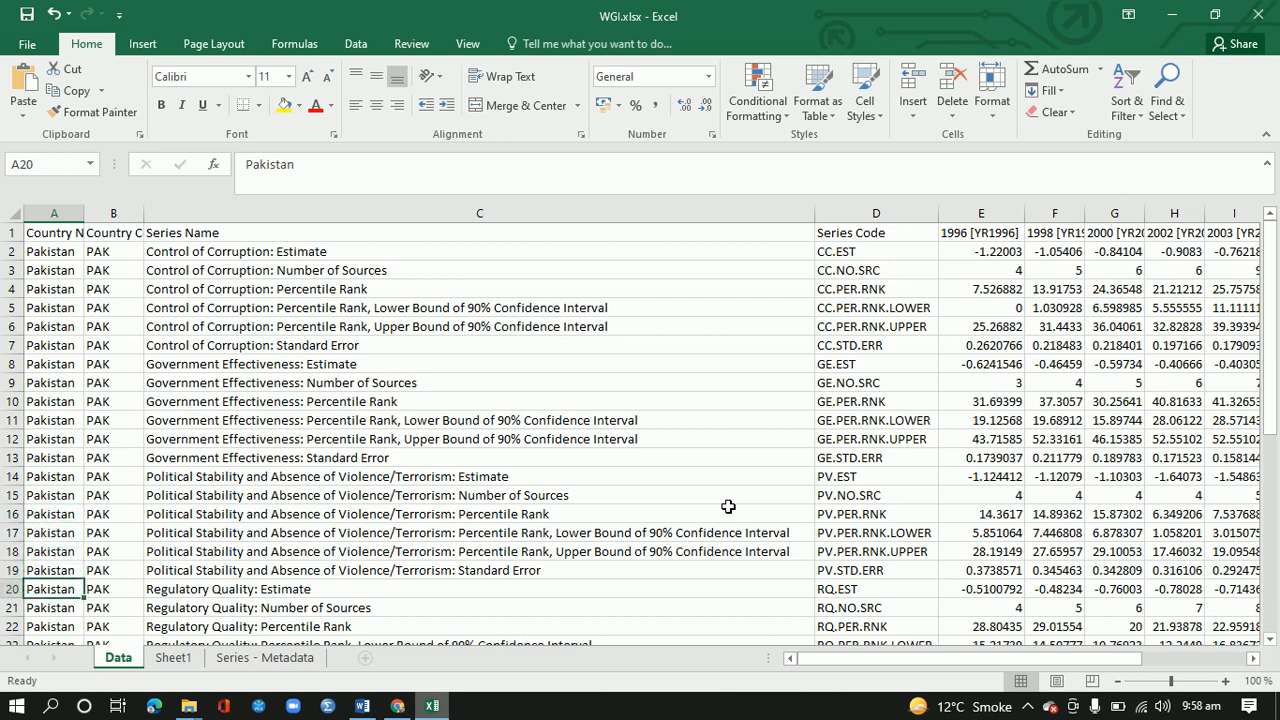
key(Right)
key(Right)
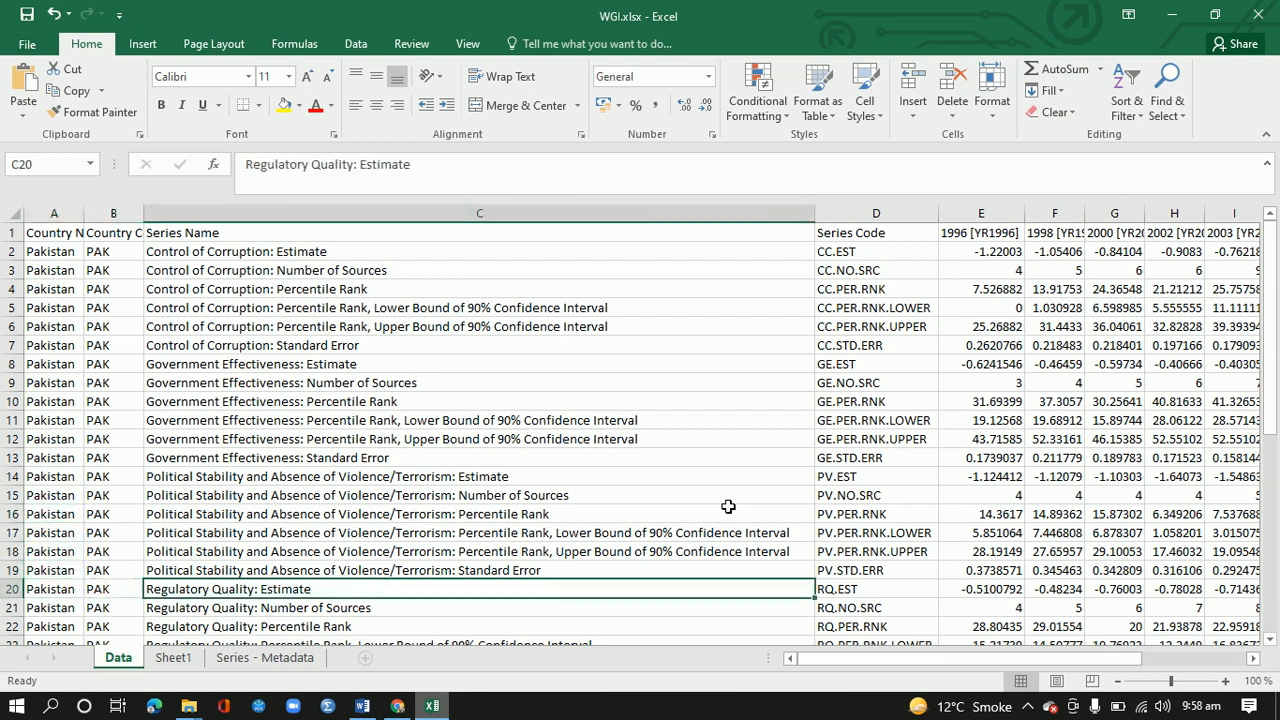
Examine the Regulatory Quality: Estimate values across the years from 1996 to 2020.
key(Right)
key(Right)
key(Right)
key(Right)
key(Right)
key(Right)
key(Right)
key(Right)
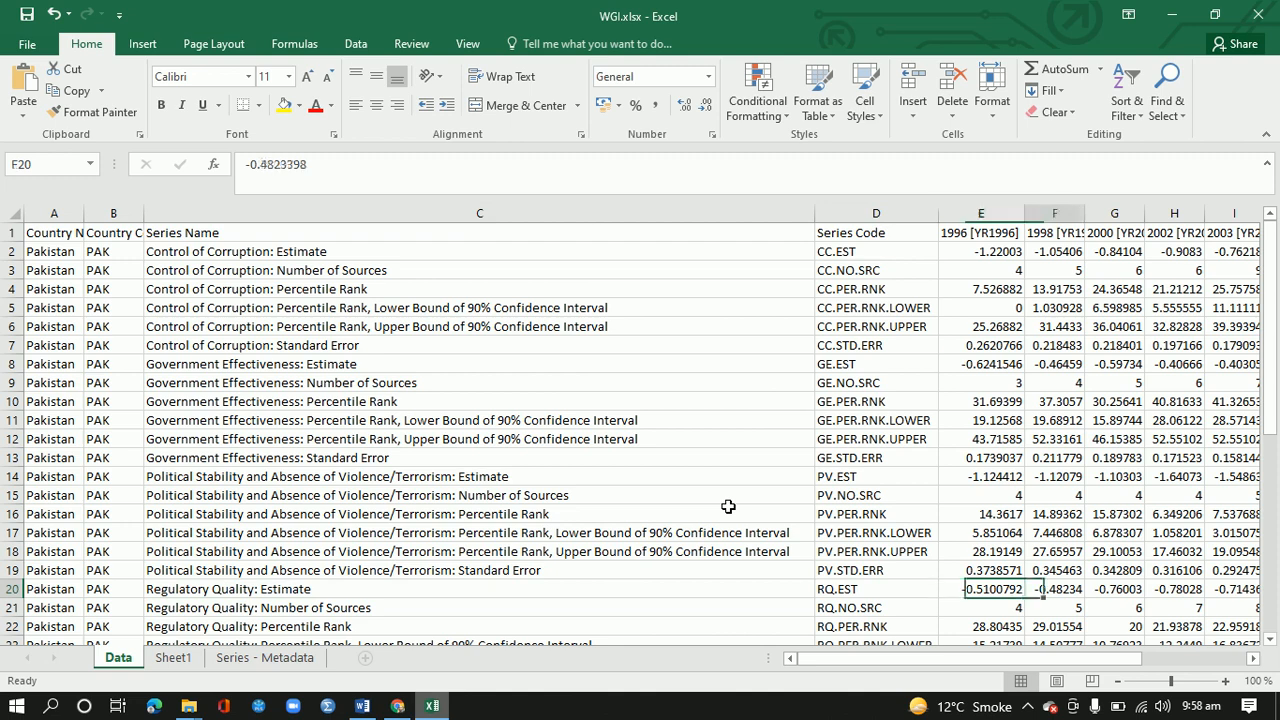
key(Right)
key(Right)
key(Right)
key(Right)
key(Right)
key(Right)
key(Right)
key(Right)
key(Right)
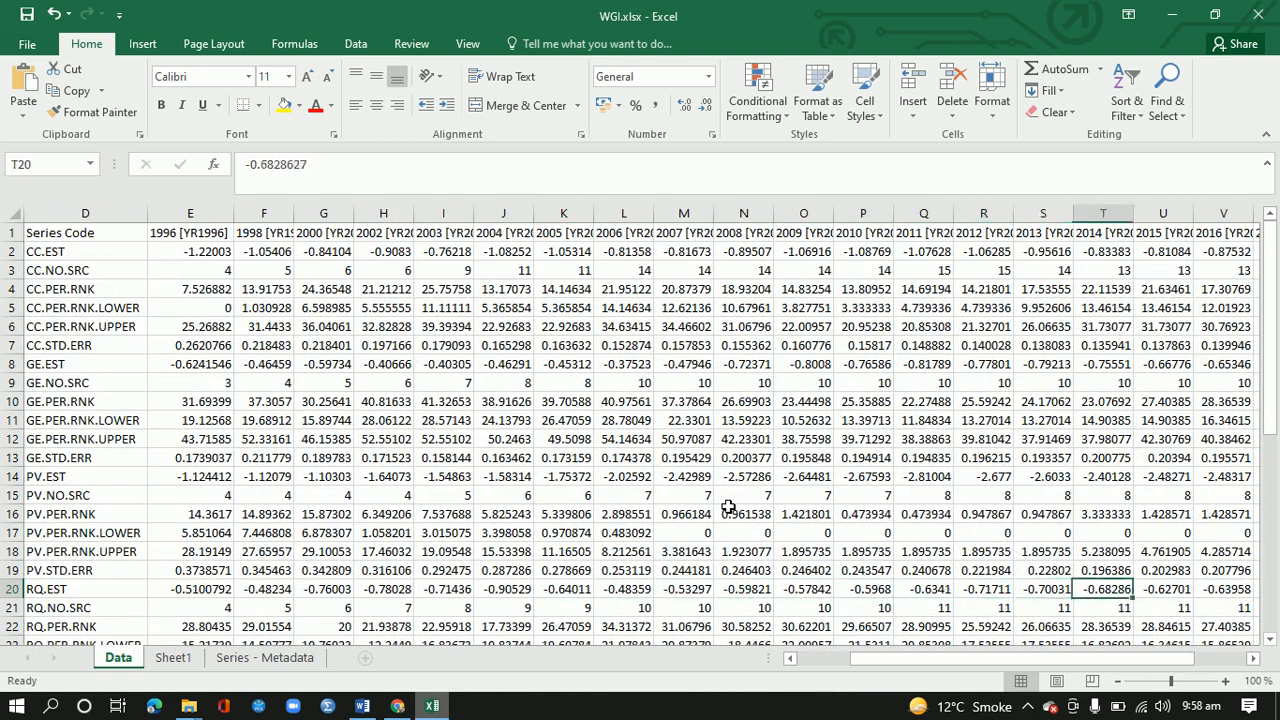
key(Right)
key(Right)
key(Right)
key(Right)
key(Right)
key(Right)
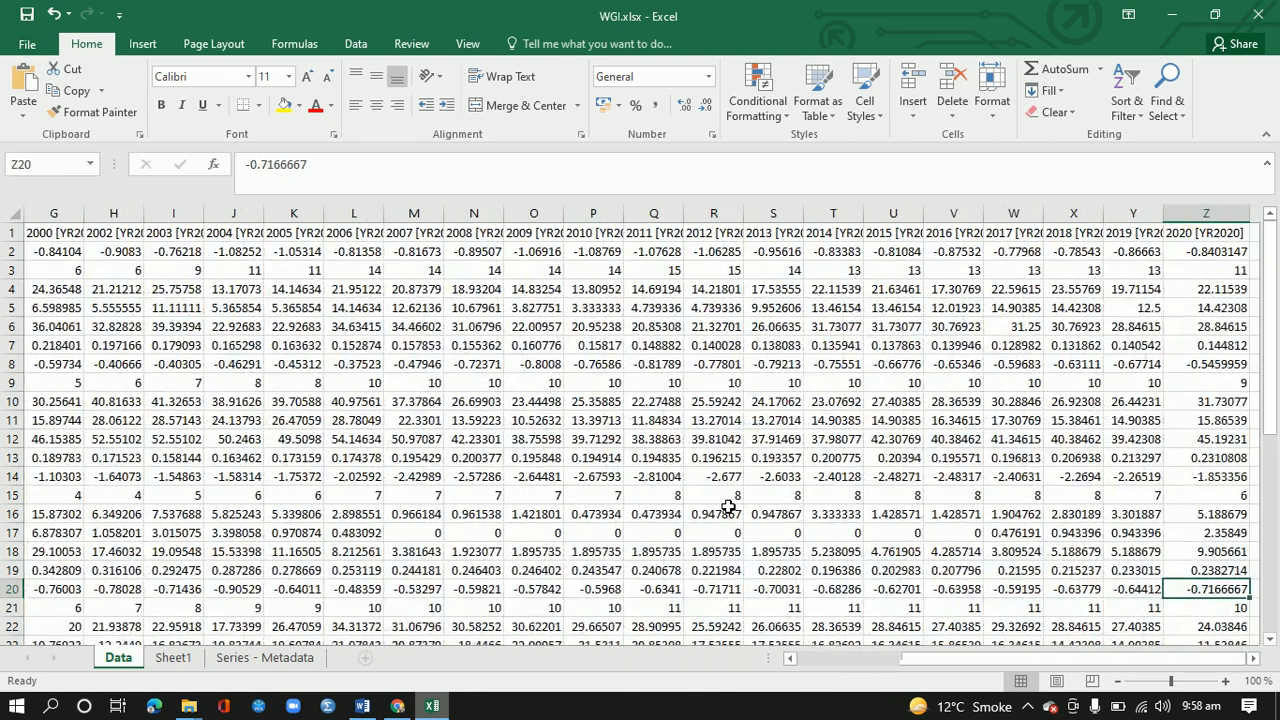
key(Right)
Review the Regulatory Quality: Estimate values backwards from 2020 to the earliest years, 1996 and 1998.
key(Left)
key(Left)
key(Left)
key(Left)
key(Left)
key(Left)
key(Left)
key(Left)
key(Left)
key(Left)
key(Left)
key(Left)
key(Left)
key(Left)
key(Left)
key(Left)
key(Left)
key(Left)
key(Left)
key(Left)
key(Left)
key(Left)
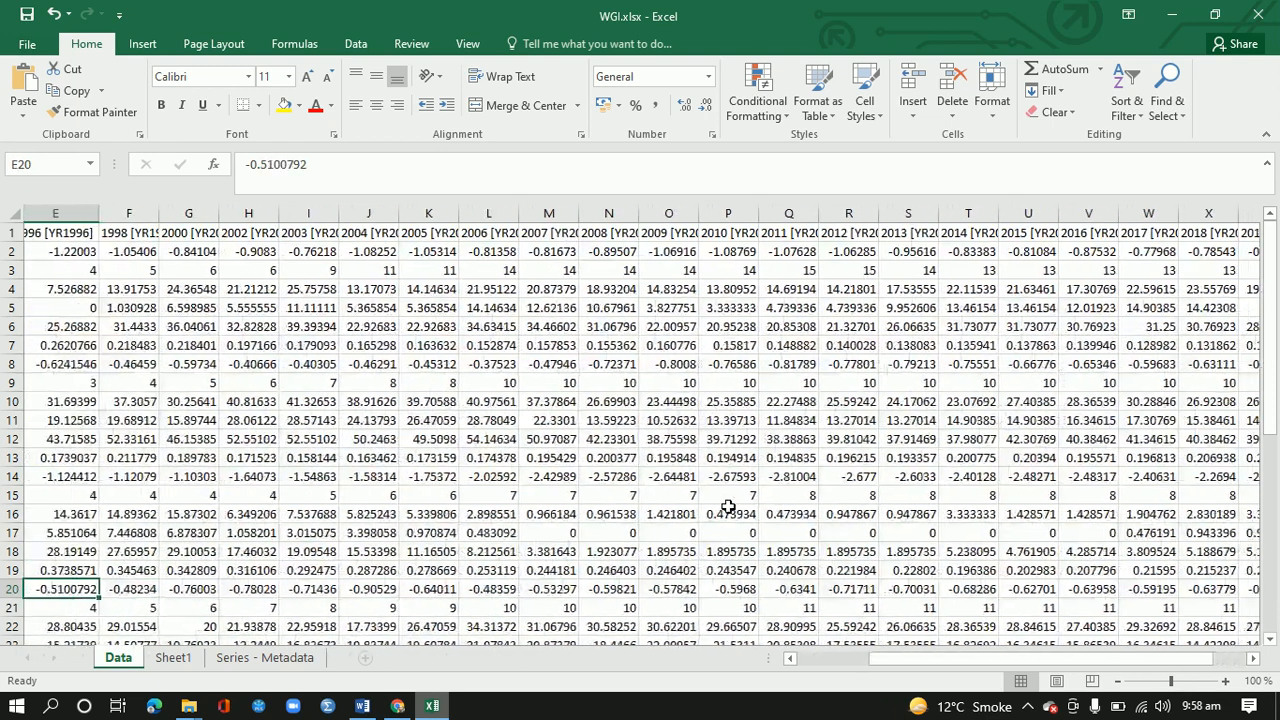
key(Left)
key(Right)
key(Right)
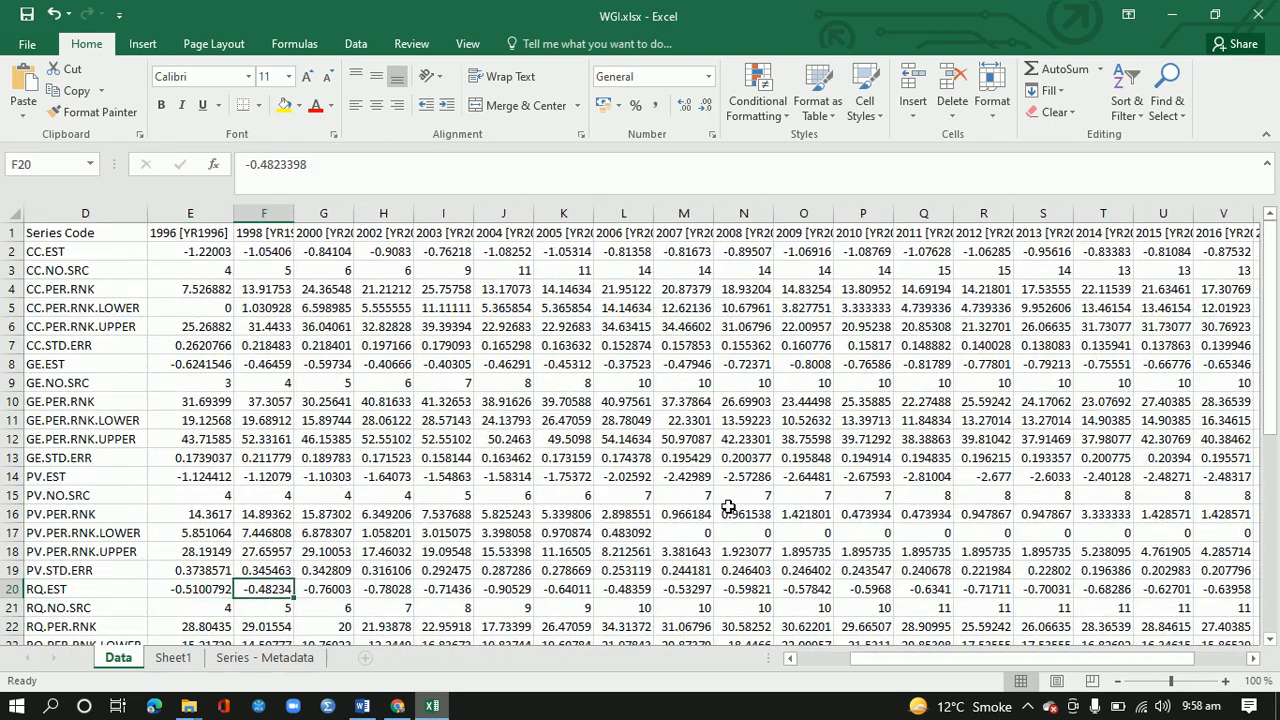
Locate the Rule of Law: Estimate series further down the Data sheet.
key(Left)
key(Left)
key(Home)
key(Down)
key(Down)
key(Down)
key(Down)
key(Down)
key(Down)
key(Down)
key(Down)
key(Down)
key(Up)
key(Up)
key(Up)
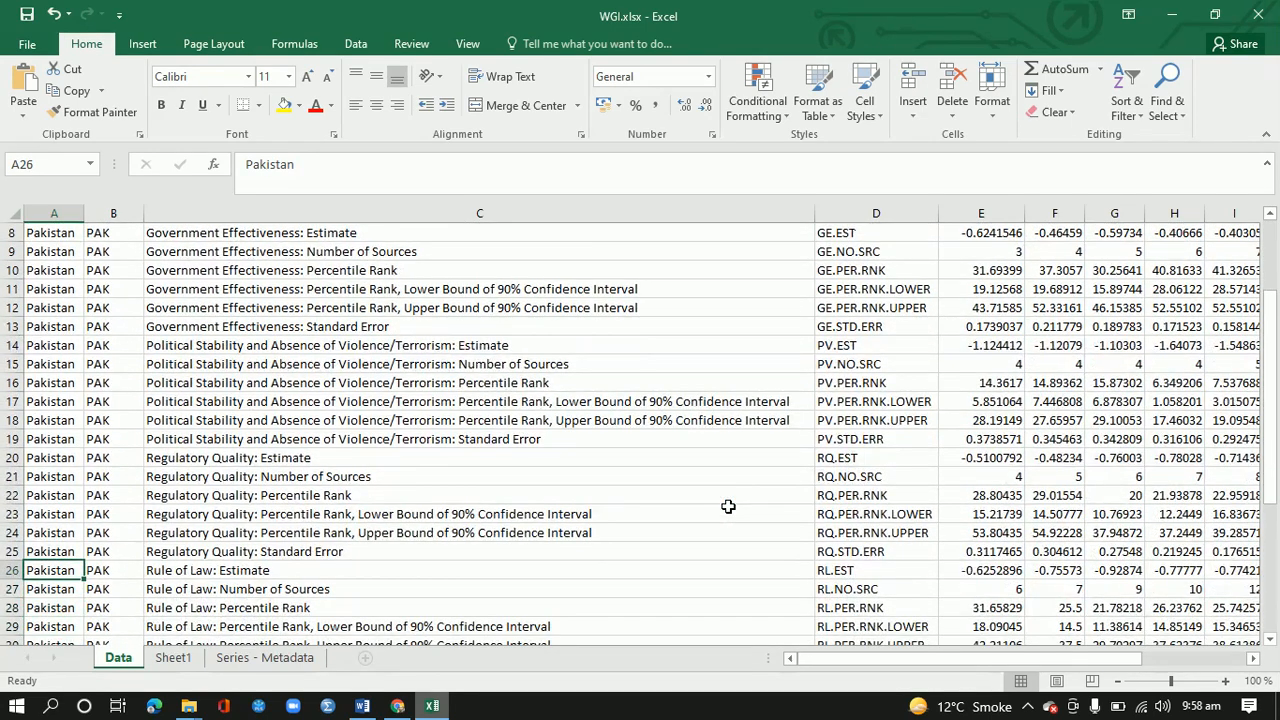
Examine the Rule of Law: Estimate values in row 26 from the first year through the last data column.
key(Right)
key(Right)
key(Right)
key(Right)
key(Right)
key(Right)
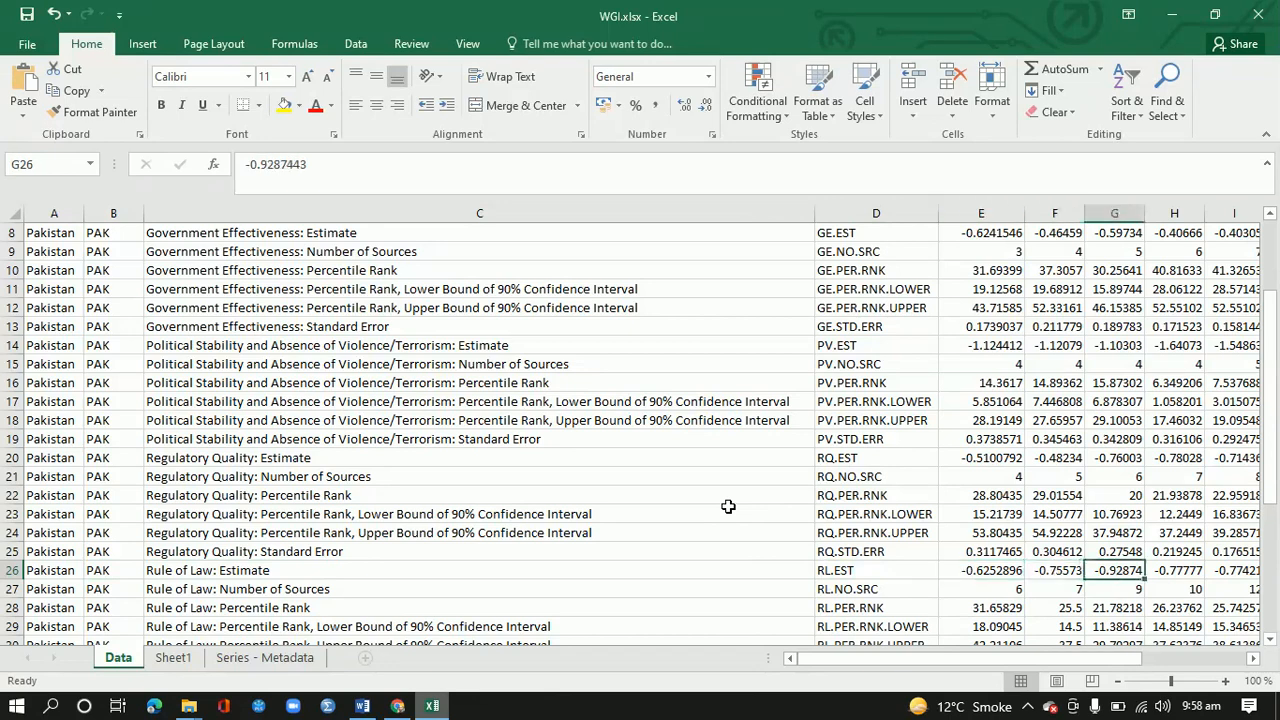
key(Right)
key(Right)
key(Right)
key(Right)
key(Right)
key(Right)
key(Right)
key(Right)
key(Right)
key(Right)
key(Right)
key(Right)
key(Right)
key(Right)
key(Right)
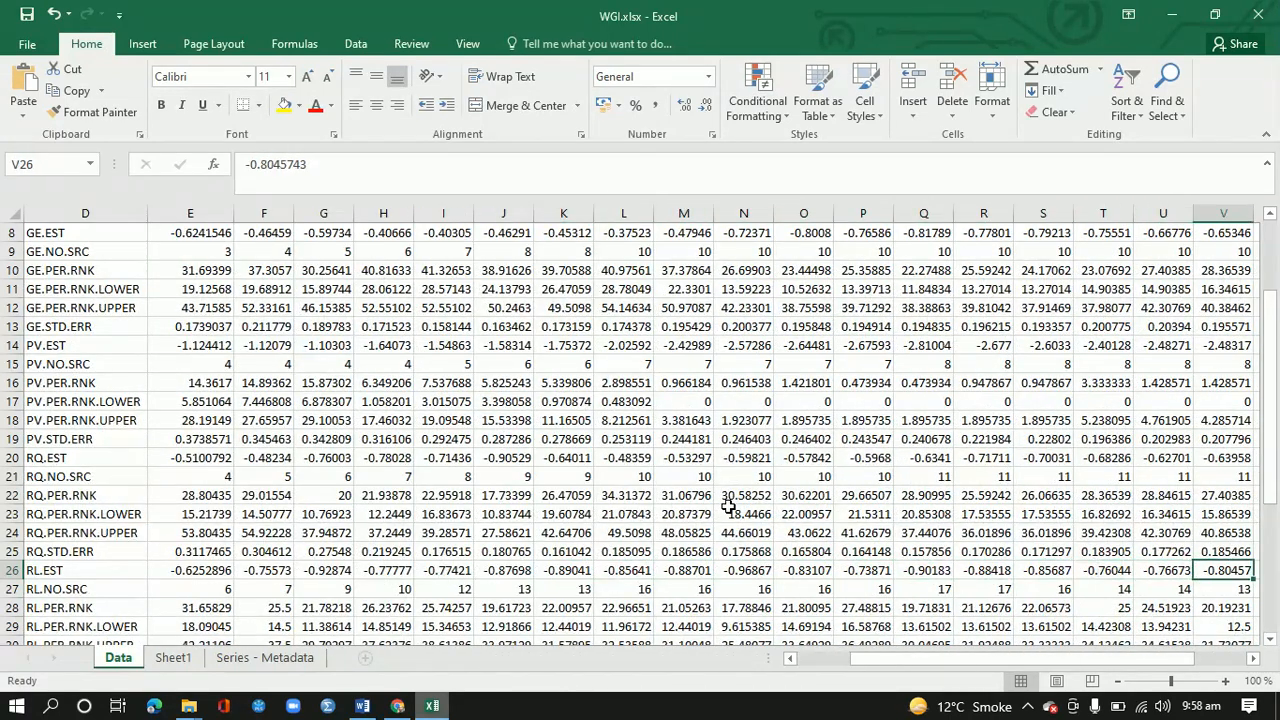
key(Right)
key(Right)
key(Right)
key(Right)
key(Right)
key(Right)
Review the Rule of Law: Estimate values backwards to the start of row 26.
key(Left)
key(Left)
key(Left)
key(Left)
key(Left)
key(Left)
key(Left)
key(Left)
key(Left)
key(Left)
key(Left)
key(Left)
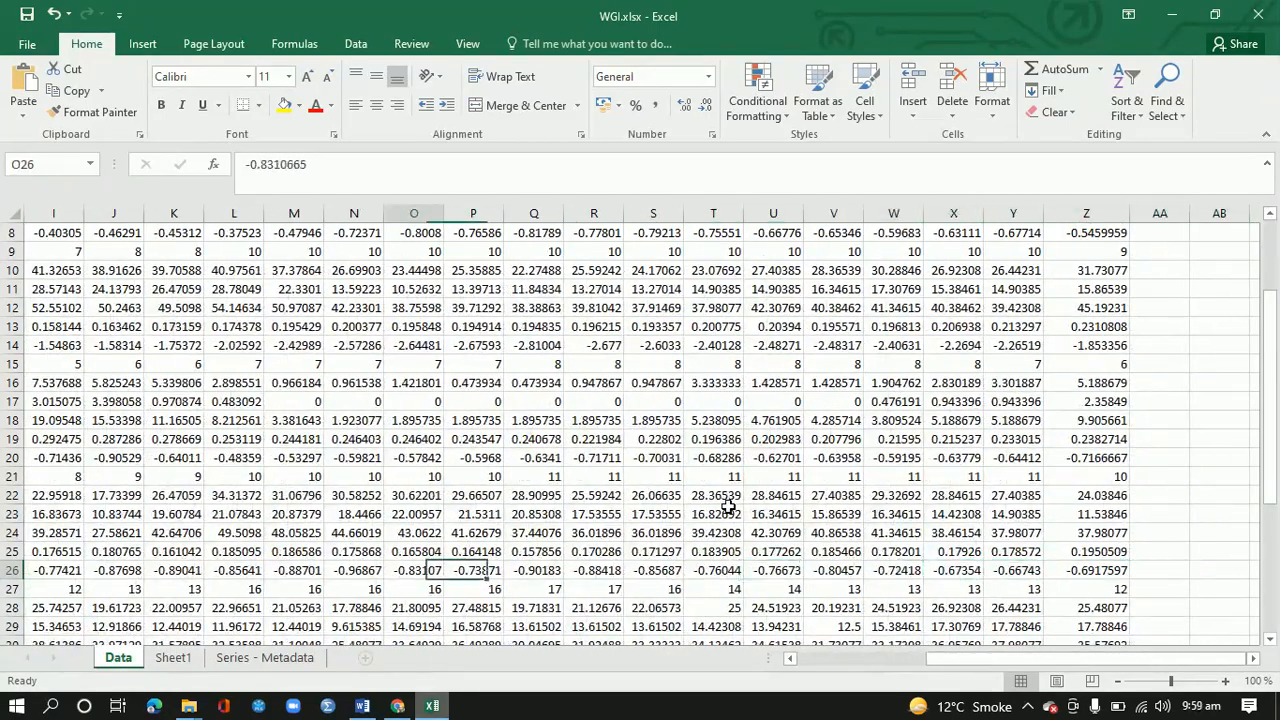
key(Left)
key(Left)
key(Left)
key(Left)
key(Left)
key(Left)
key(Left)
key(Left)
key(Left)
key(Left)
key(Left)
key(Left)
key(Left)
key(Left)
key(Left)
Locate the Voice and Accountability: Estimate series in row 32 and go to its first yearly value.
key(Down)
key(Down)
key(Down)
key(Down)
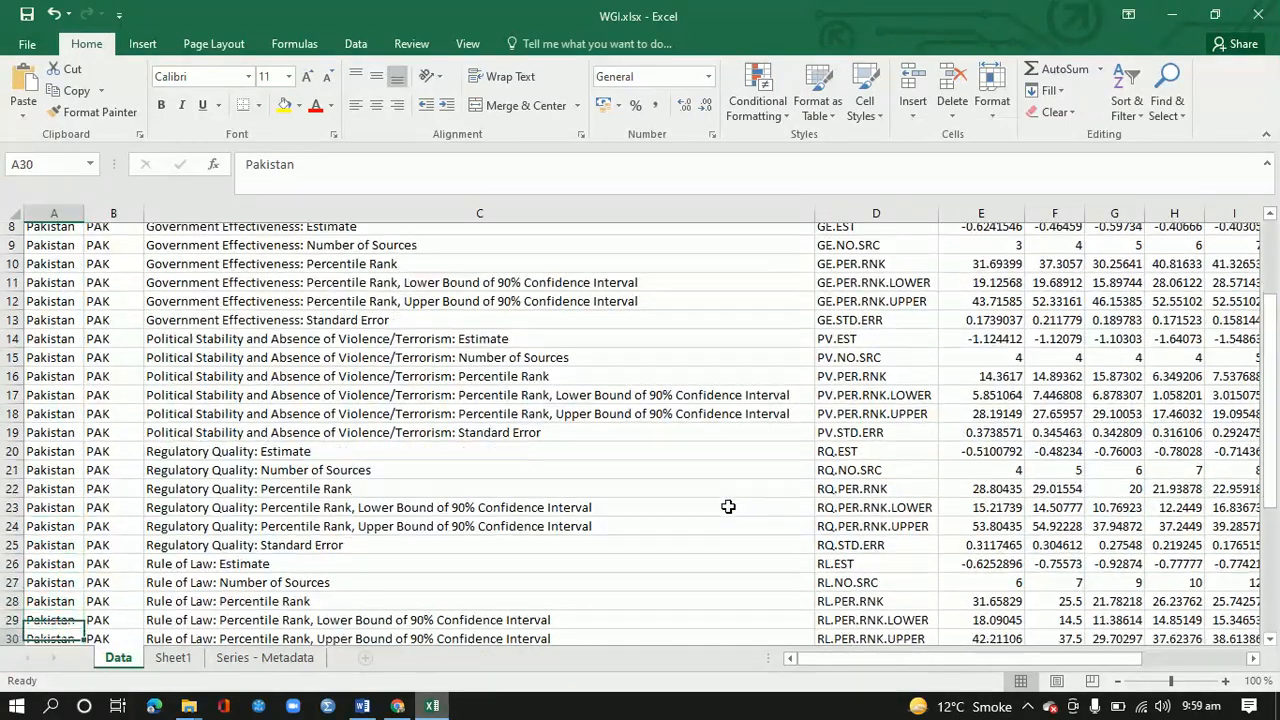
key(Down)
key(Down)
key(Right)
key(Right)
key(Right)
key(Right)
key(Right)
key(Right)
key(Right)
key(Left)
key(Left)
key(Left)
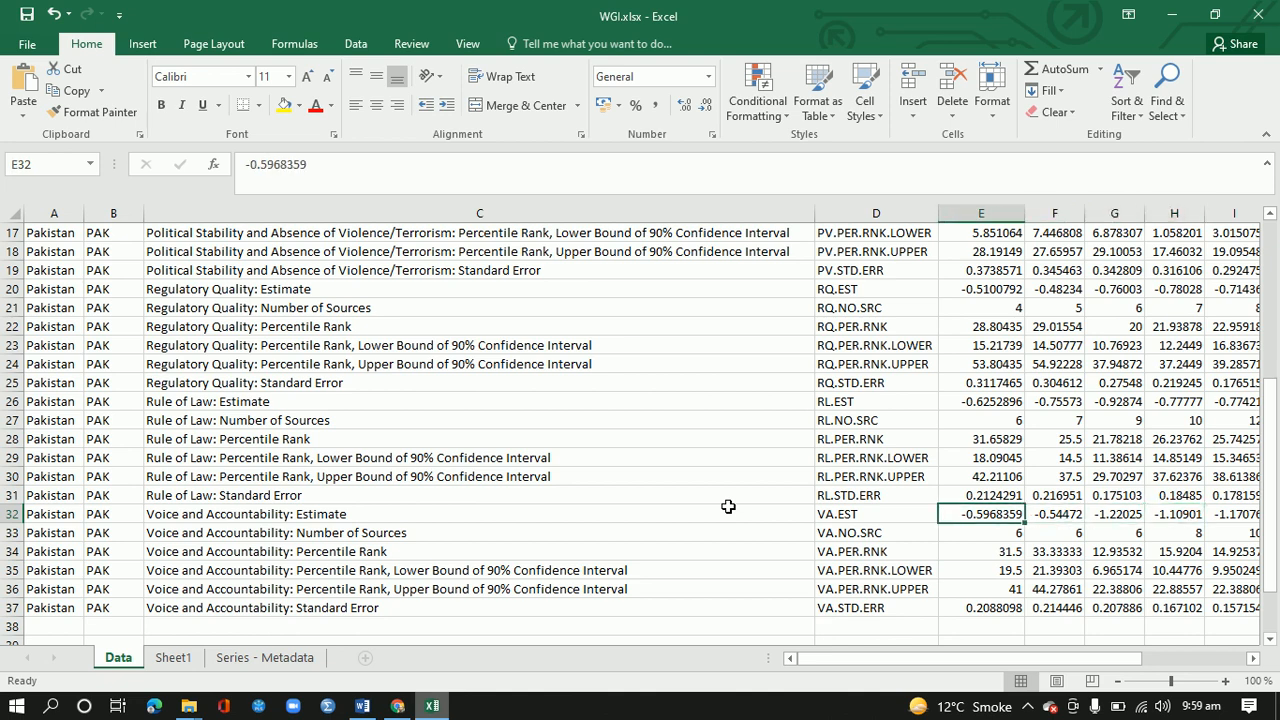
Examine the Voice and Accountability: Estimate values from the first year through column N.
key(Right)
key(Right)
key(Right)
key(Right)
key(Right)
key(Right)
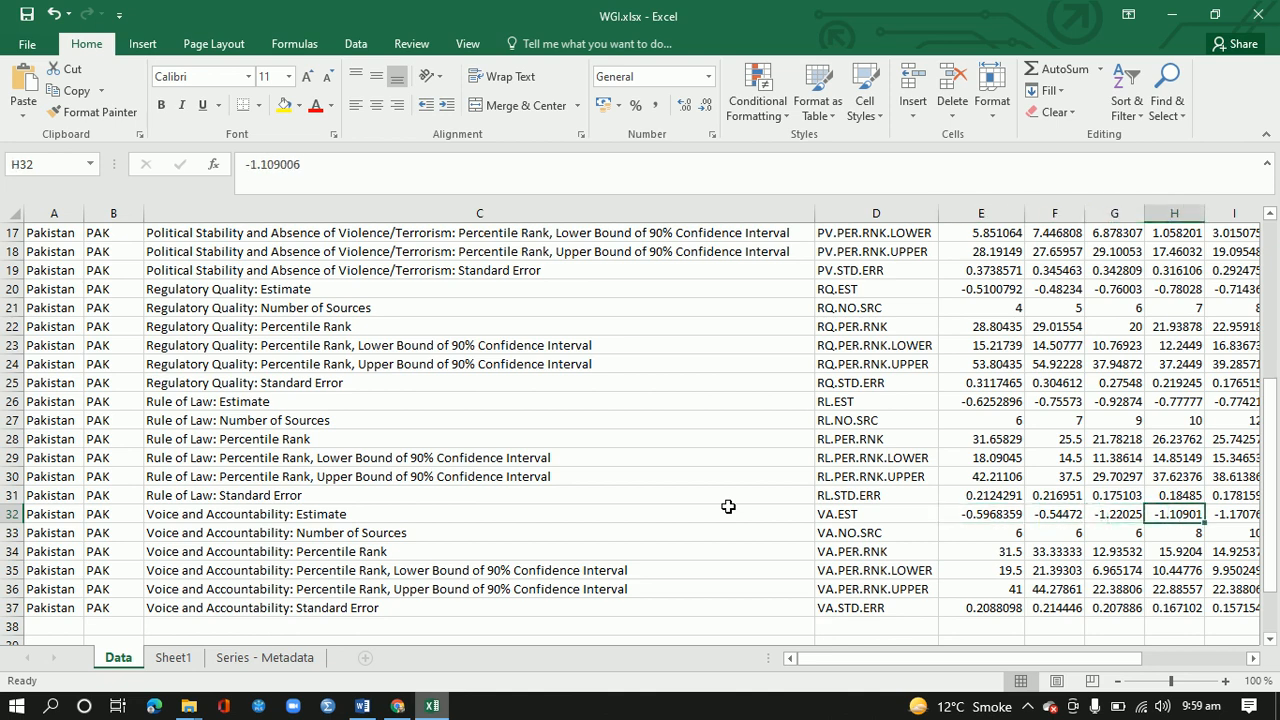
key(Right)
key(Right)
key(Right)
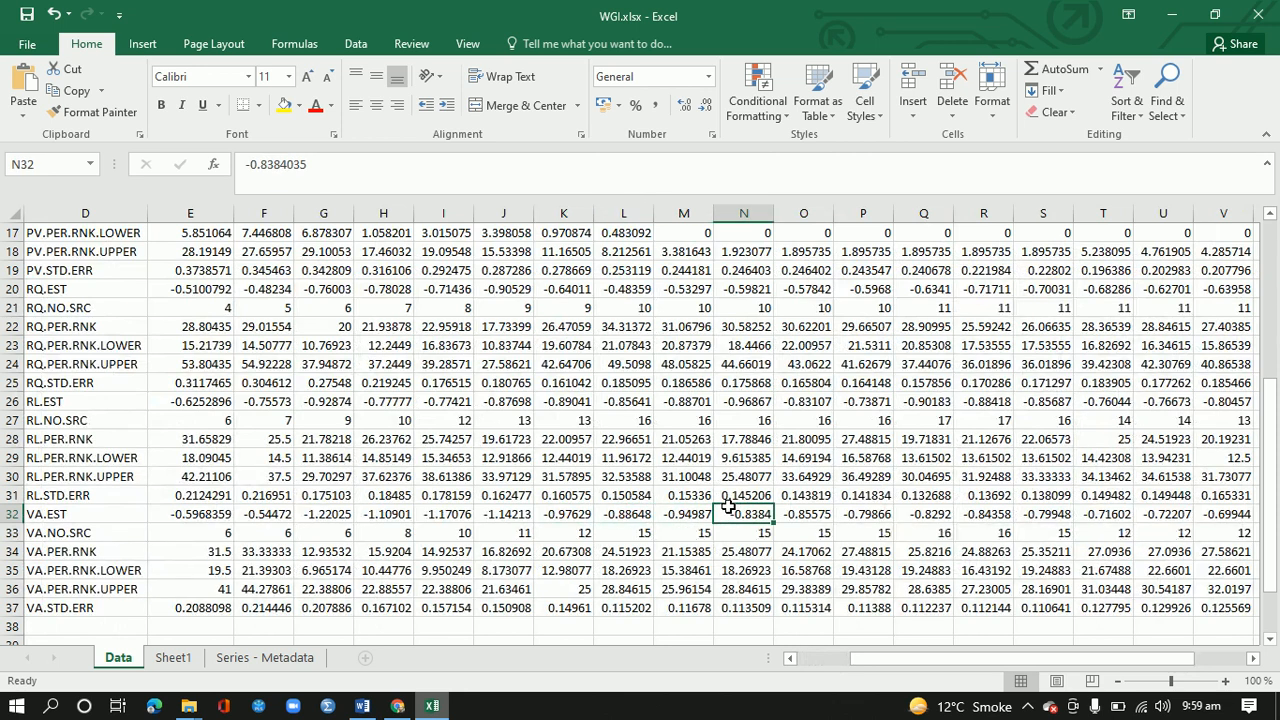
Recheck the earlier Voice and Accountability: Estimate values between columns G and M.
key(Left)
key(Left)
key(Left)
key(Left)
key(Left)
key(Left)
key(Left)
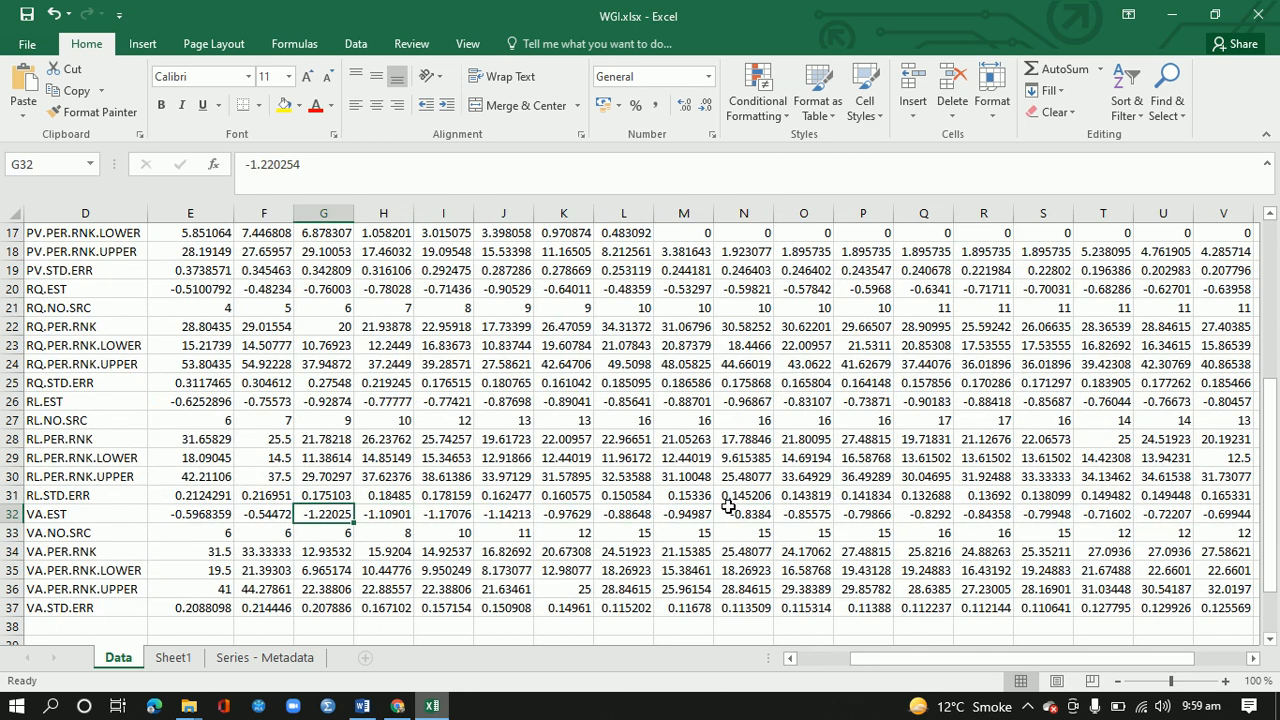
key(Right)
key(Right)
key(Left)
key(Left)
key(Right)
key(Right)
key(Right)
key(Right)
key(Right)
key(Right)
key(Right)
key(Right)
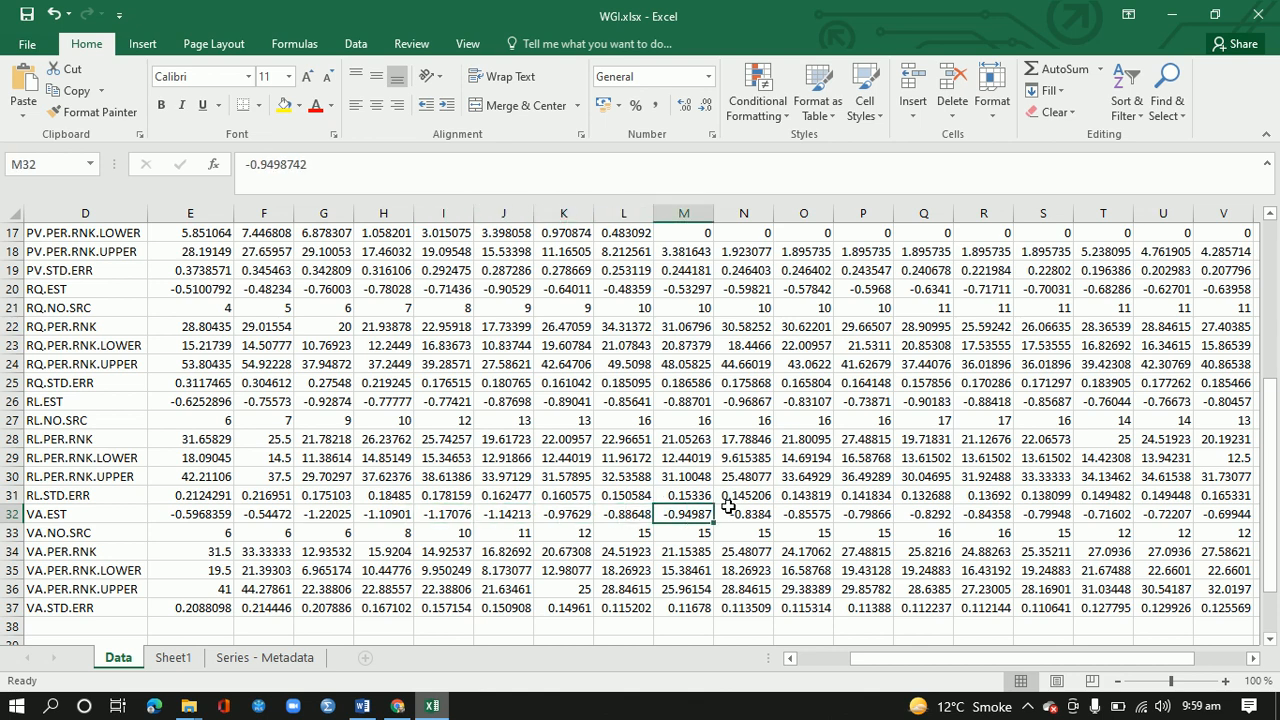
Examine the remaining Voice and Accountability: Estimate values through the last data column.
key(Right)
key(Right)
key(Right)
key(Right)
key(Right)
key(Right)
key(Right)
key(Right)
key(Right)
key(Right)
key(Right)
key(Right)
key(Right)
key(Right)
key(Right)
key(Right)
key(Right)
key(Right)
key(Right)
Return along the Voice and Accountability: Estimate series to the start of row 32.
key(Left)
key(Left)
key(Left)
key(Left)
key(Left)
key(Left)
key(Left)
key(Left)
key(Left)
key(Left)
key(Left)
key(Left)
key(Left)
key(Left)
key(Left)
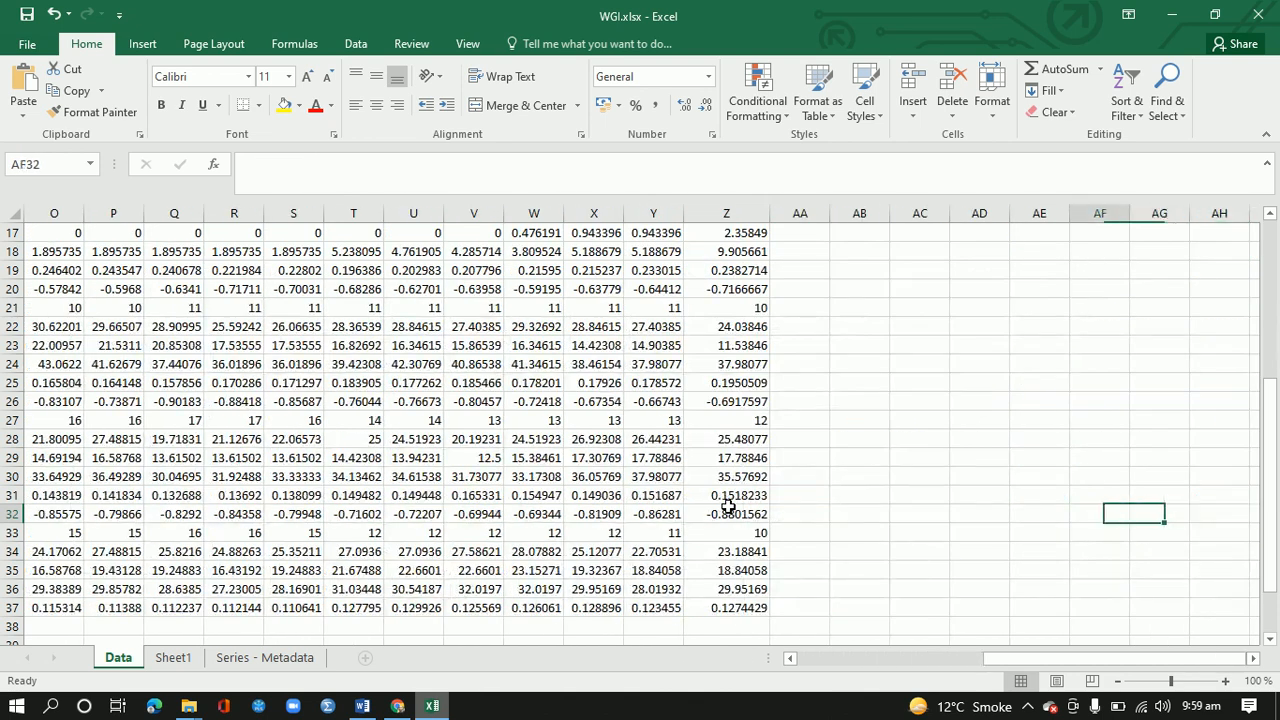
key(Left)
key(Left)
key(Left)
key(Left)
key(Left)
key(Left)
key(Left)
key(Left)
key(Left)
key(Left)
key(Left)
key(Left)
key(Left)
key(Left)
key(Left)
key(Left)
key(Left)
key(Left)
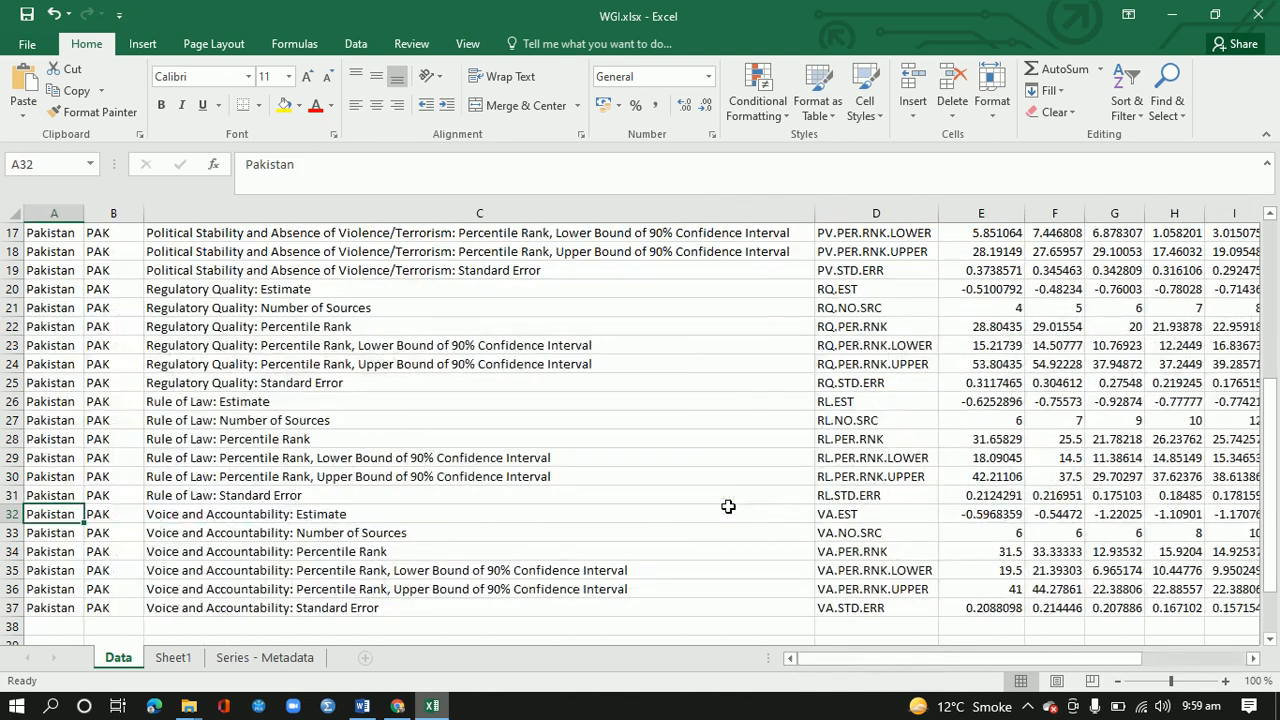
Go back up to the Regulatory Quality rows and open Sheet1 with the six estimate series arranged by year.
key(Up)
key(Up)
key(Up)
key(Up)
key(Up)
key(Up)
key(Up)
key(Up)
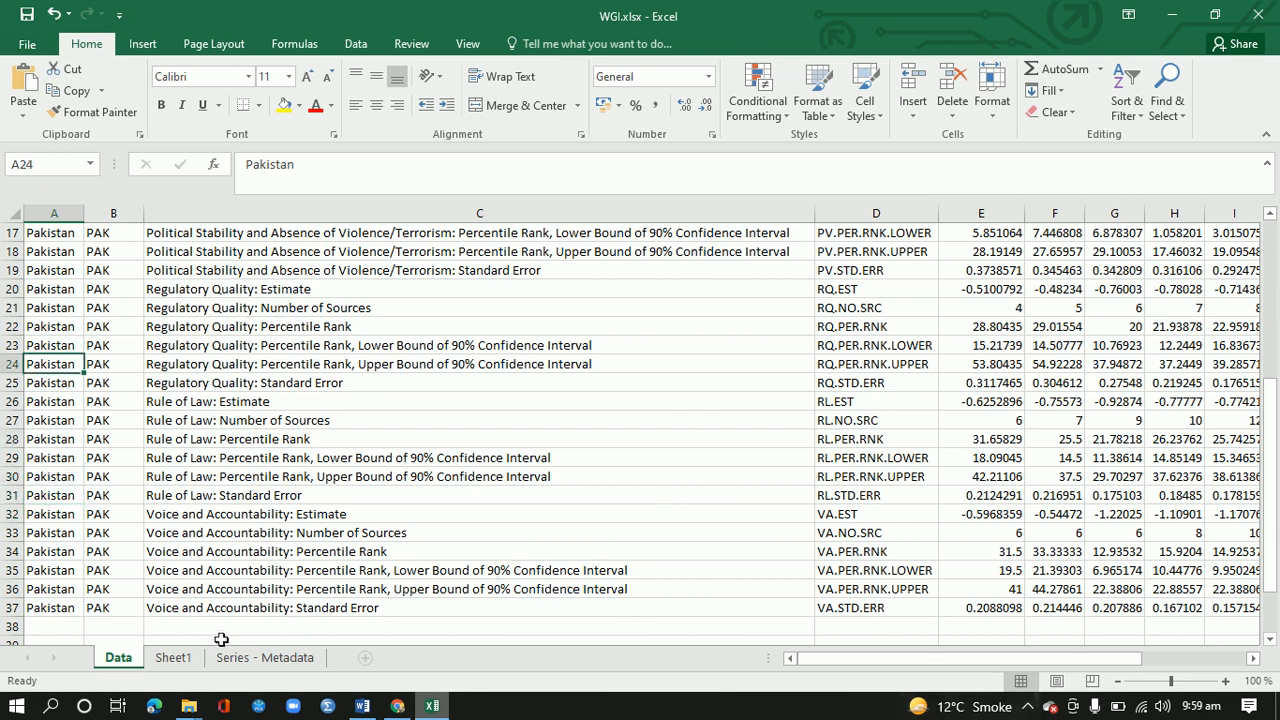
click(180, 660)
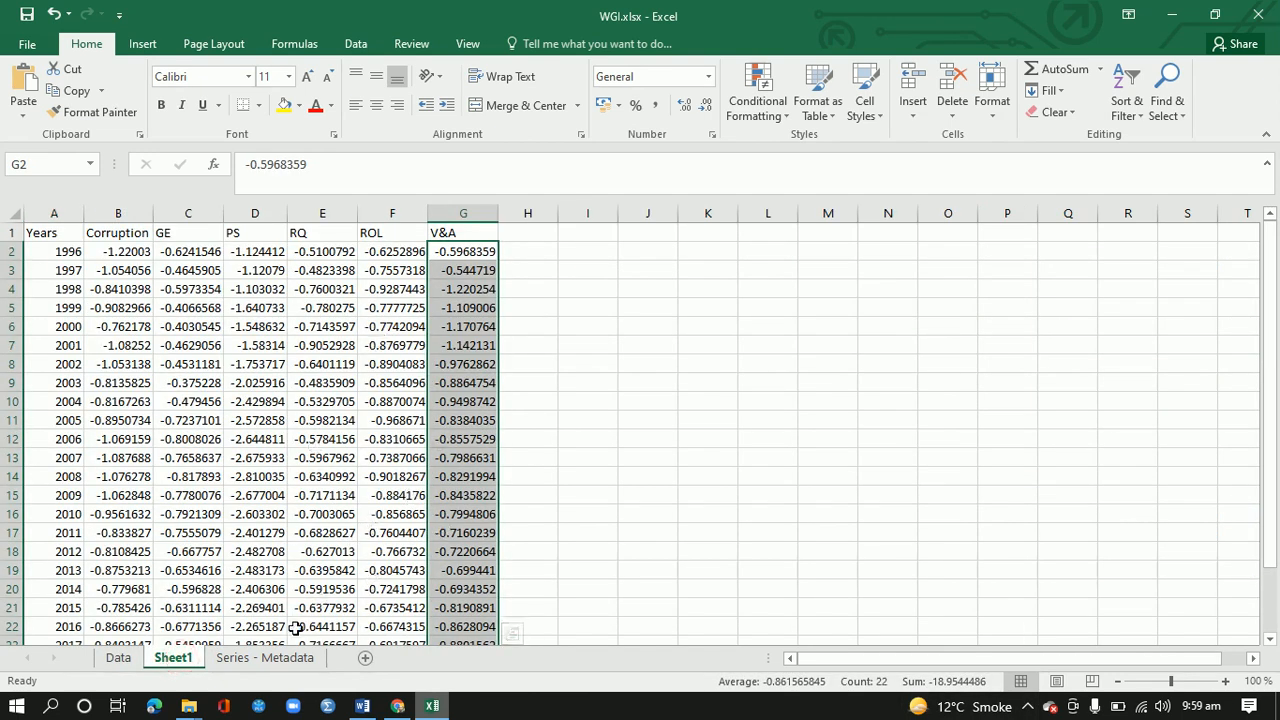
click(1027, 706)
mouse_move(1028, 675)
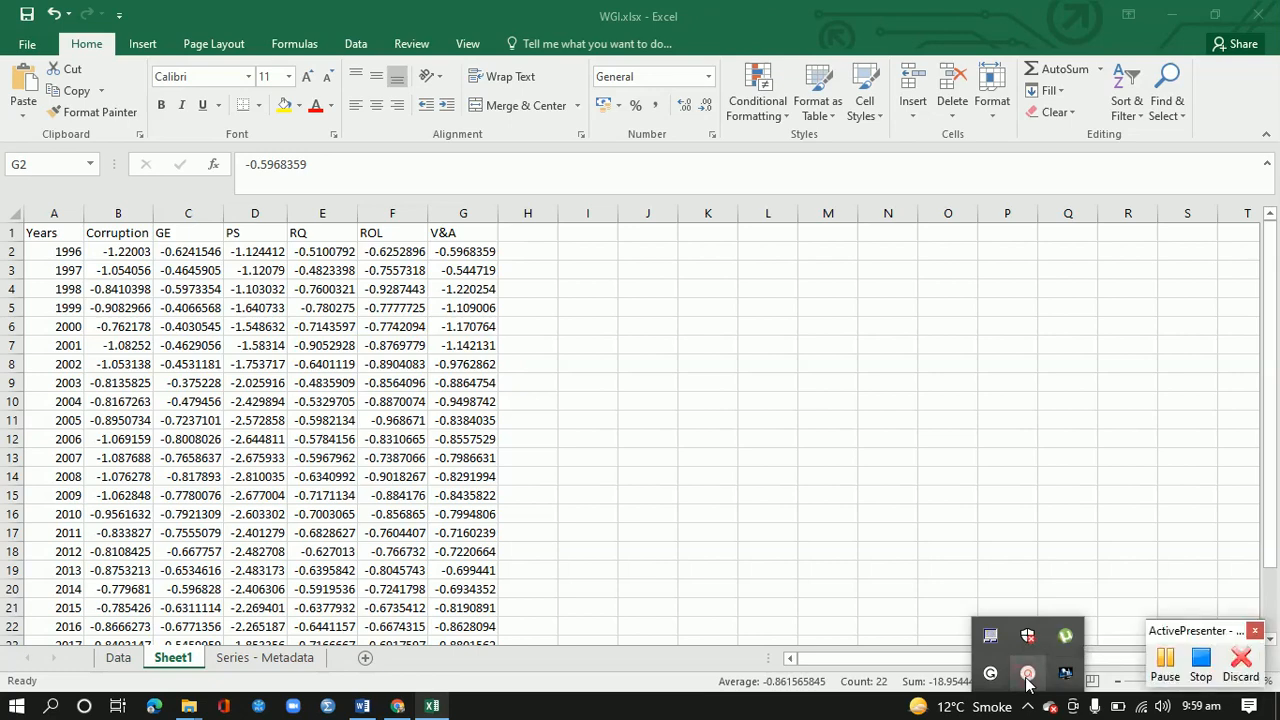